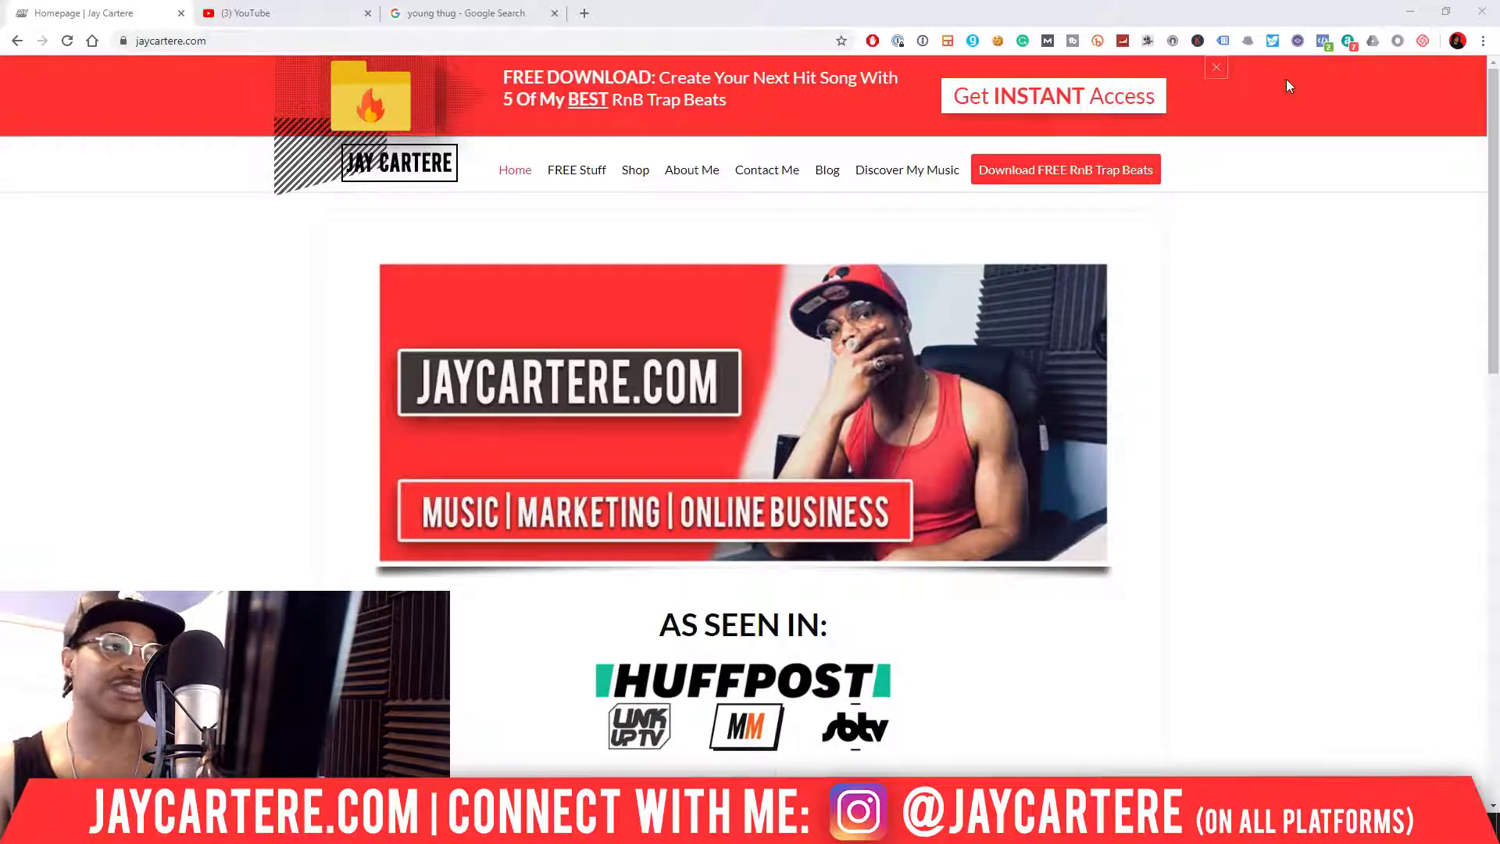
# - Browse the Young Thug image results and preview the New York Times photo with the pink background
pyautogui.click(466, 15)
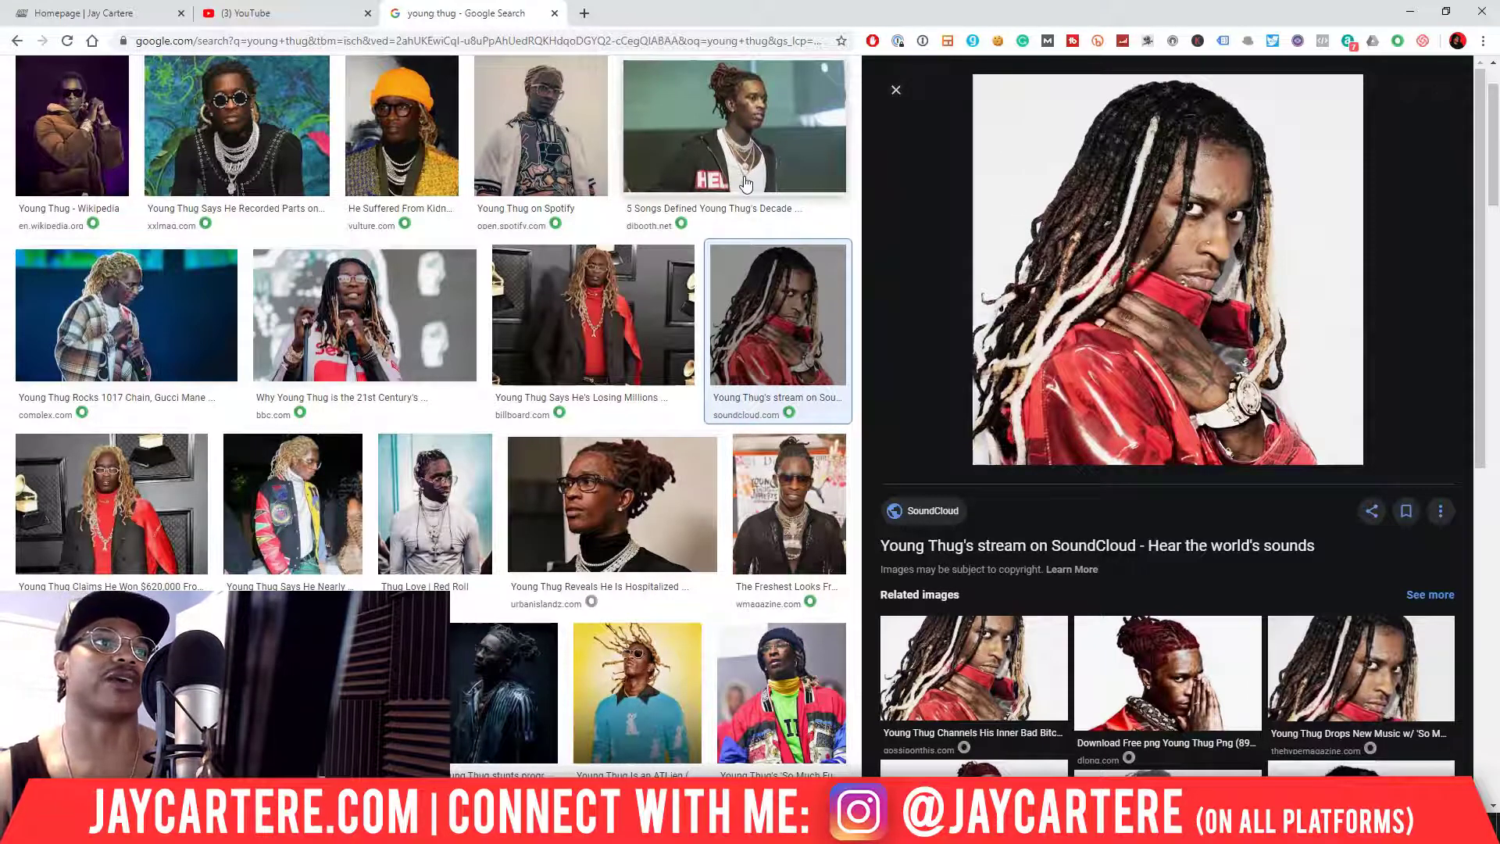
pyautogui.scroll(-7, 640, 217)
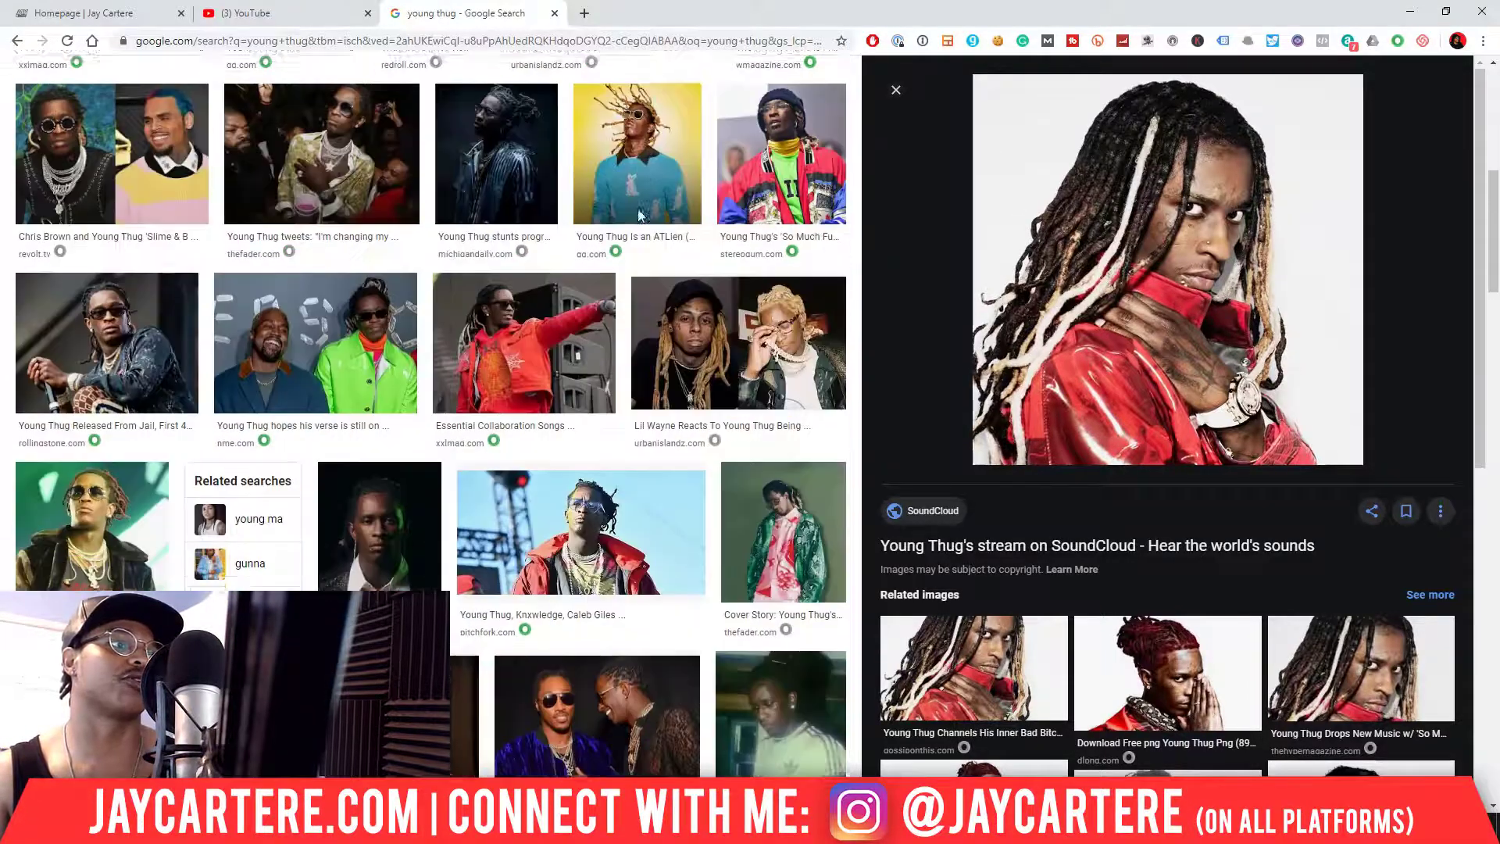
pyautogui.scroll(-4, 639, 216)
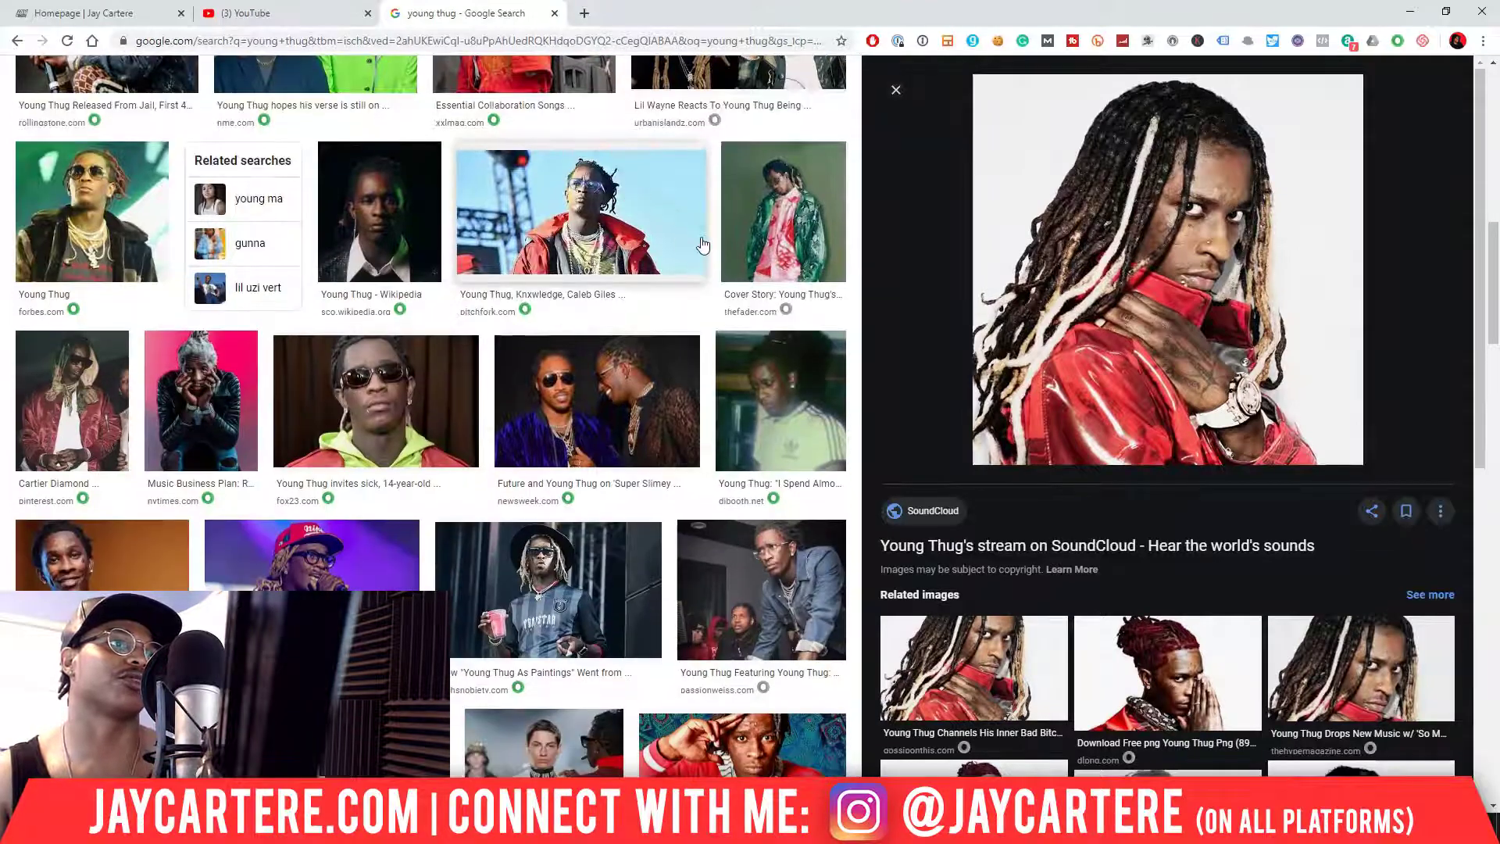
pyautogui.scroll(-4, 703, 245)
pyautogui.scroll(2, 262, 239)
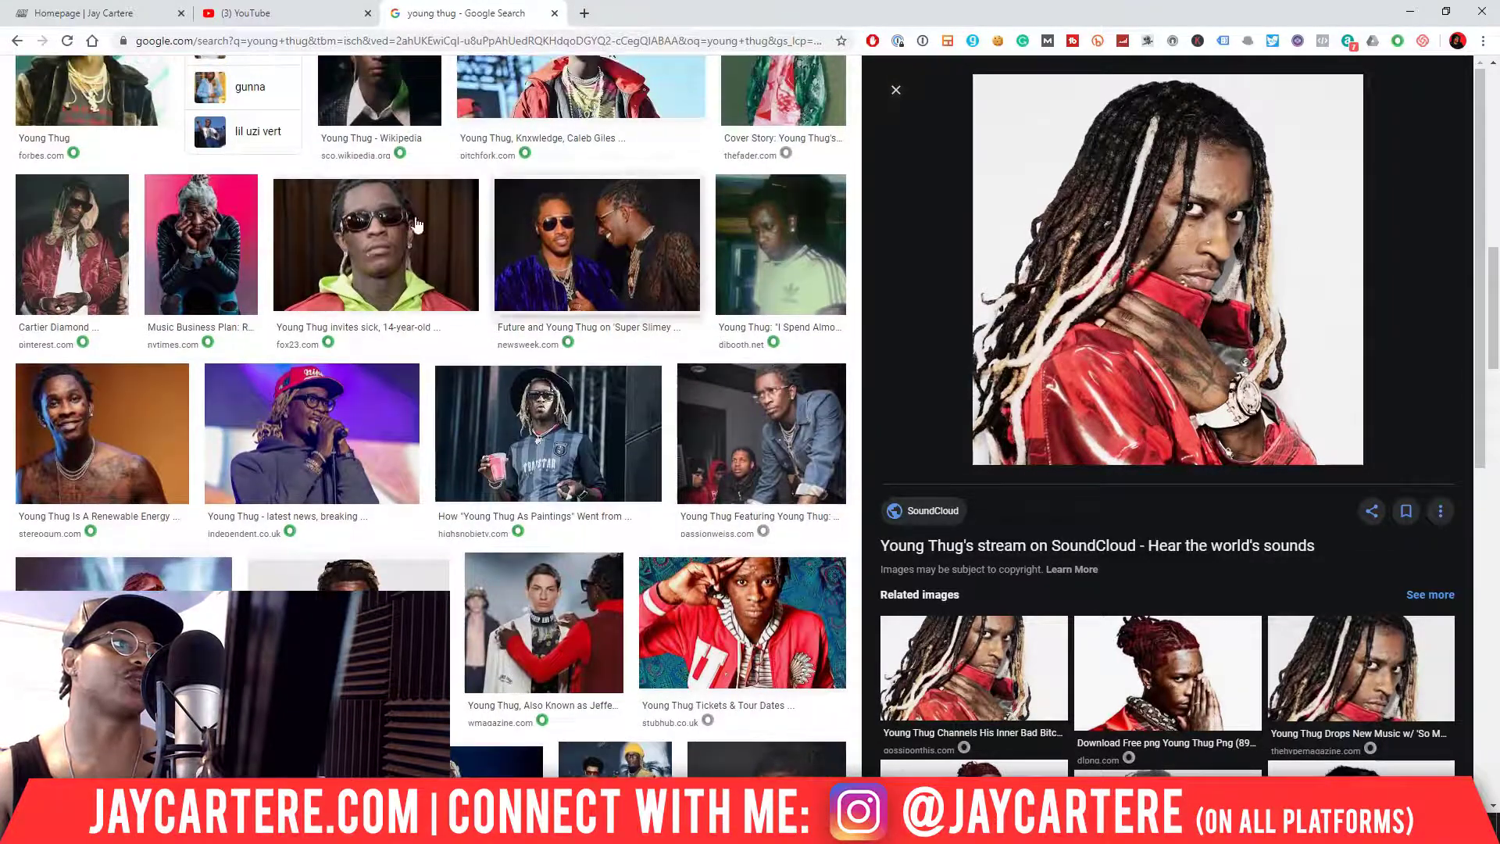
pyautogui.click(241, 212)
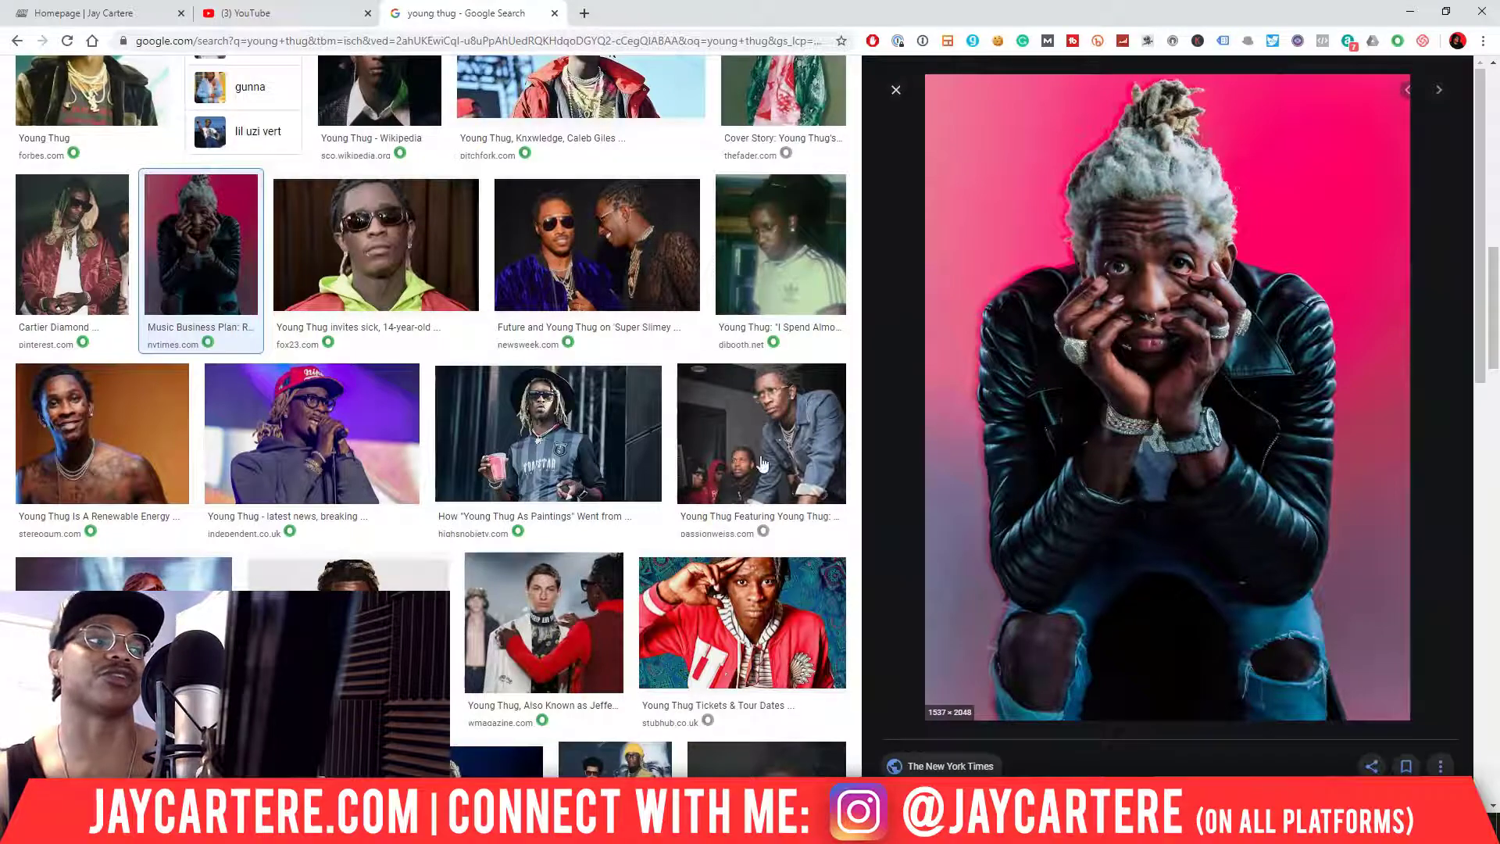
pyautogui.click(76, 406)
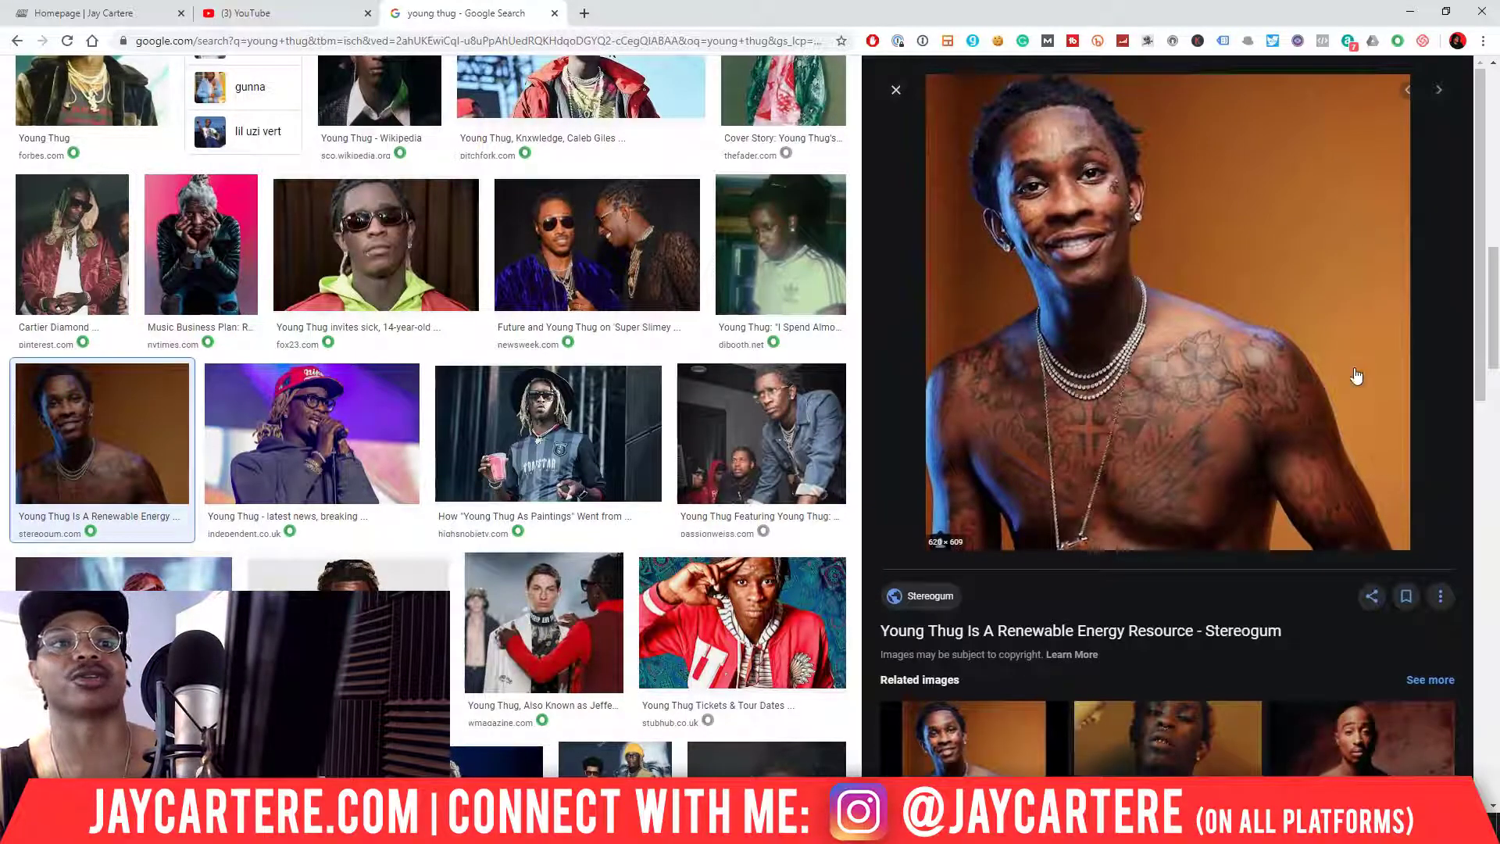
pyautogui.click(158, 274)
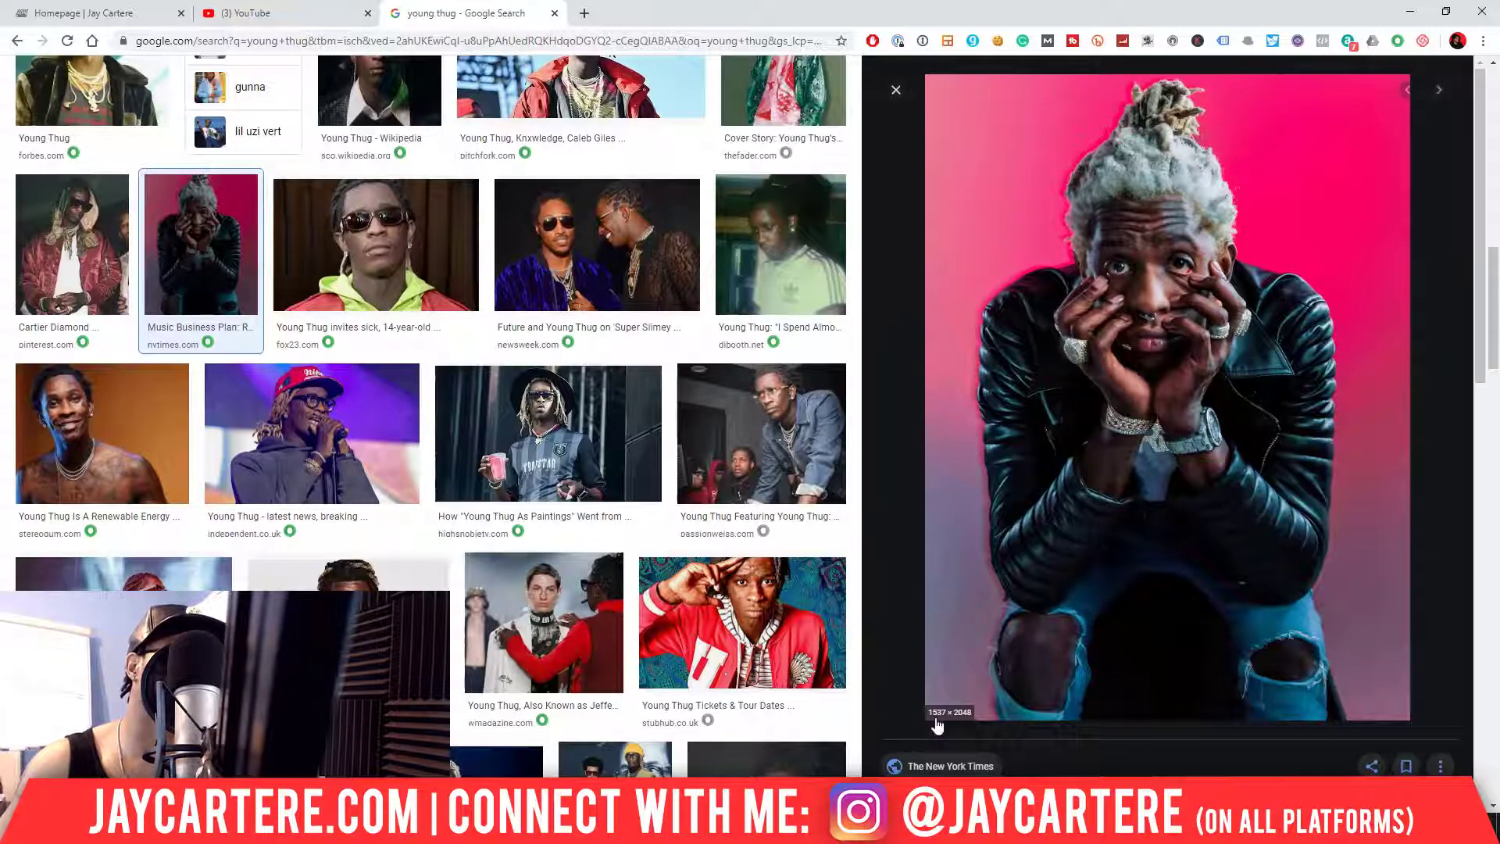
# - Save the previewed photo to the Pictures folder as the JPEG file 13YOUNGTHUG-superJumbo.jpg
pyautogui.rightClick(1037, 478)
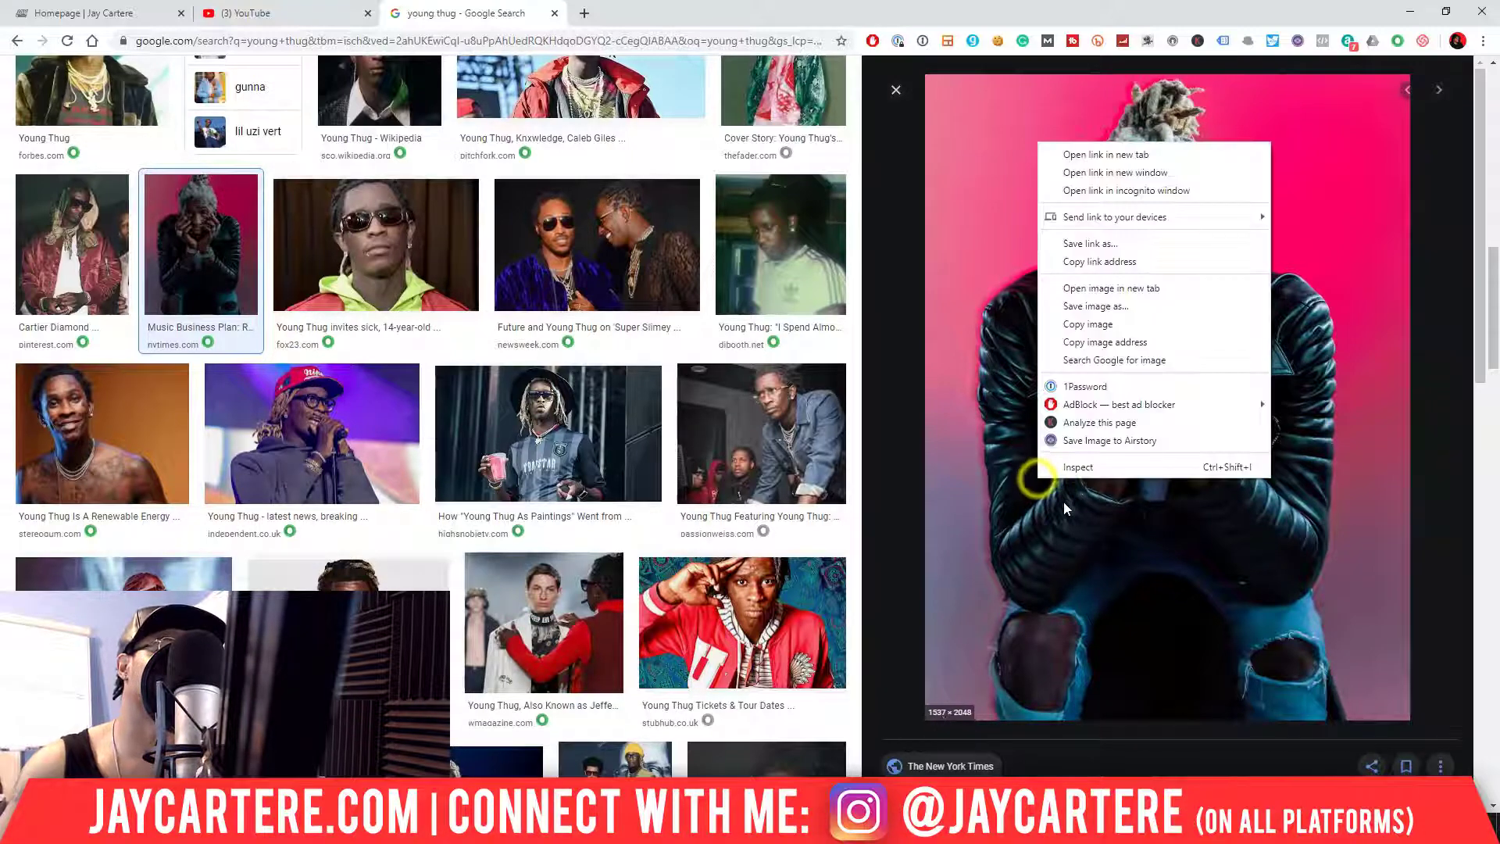
pyautogui.click(1110, 307)
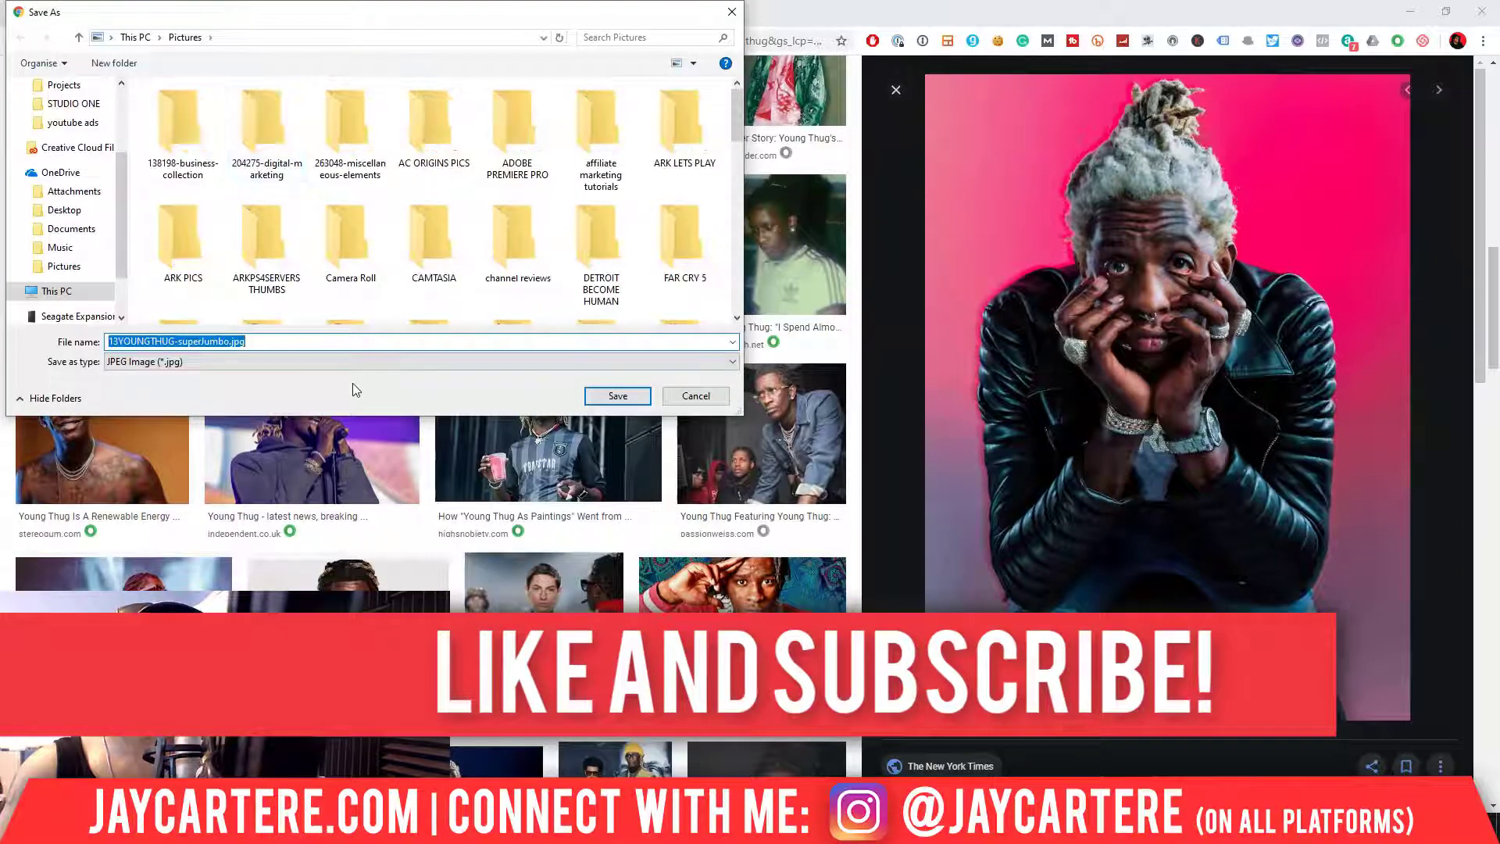
pyautogui.click(634, 403)
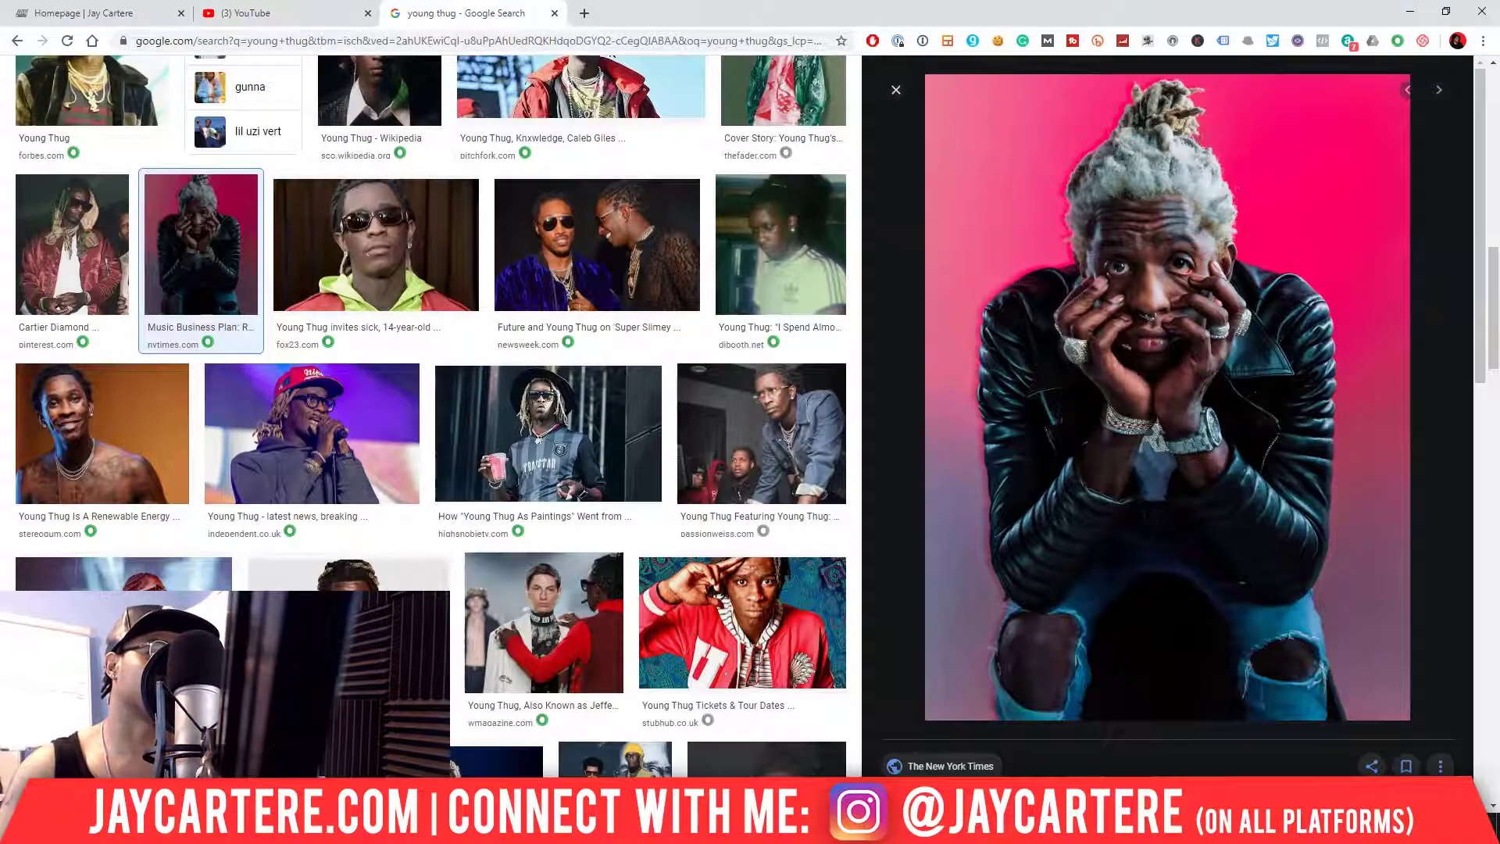
# - Switch to Photoshop and create a 1920 x 1080 px document at 72 ppi with a white background
pyautogui.click(343, 828)
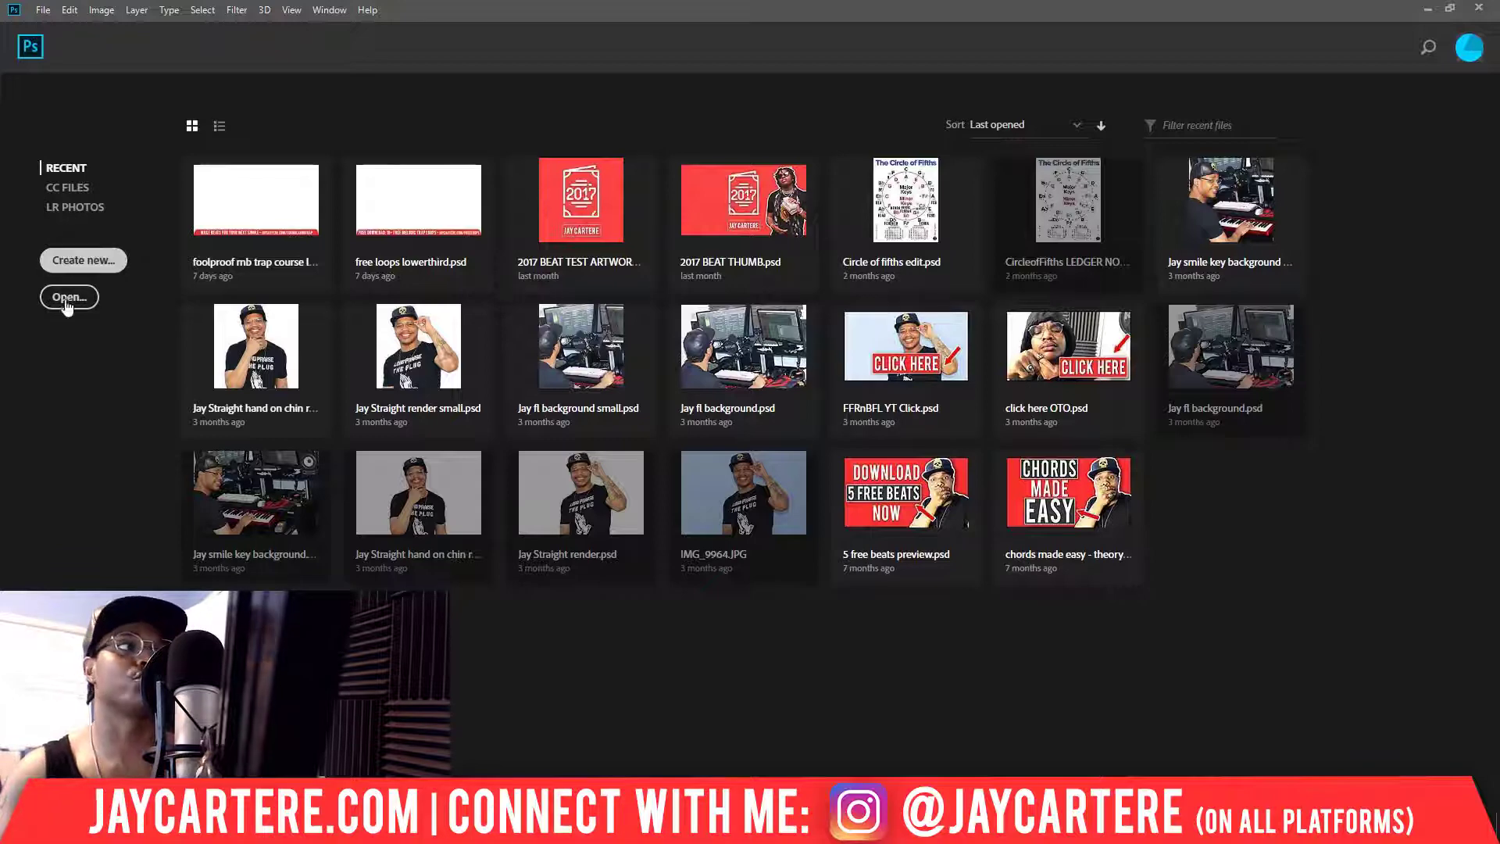
pyautogui.hotkey('ctrl', 'n')
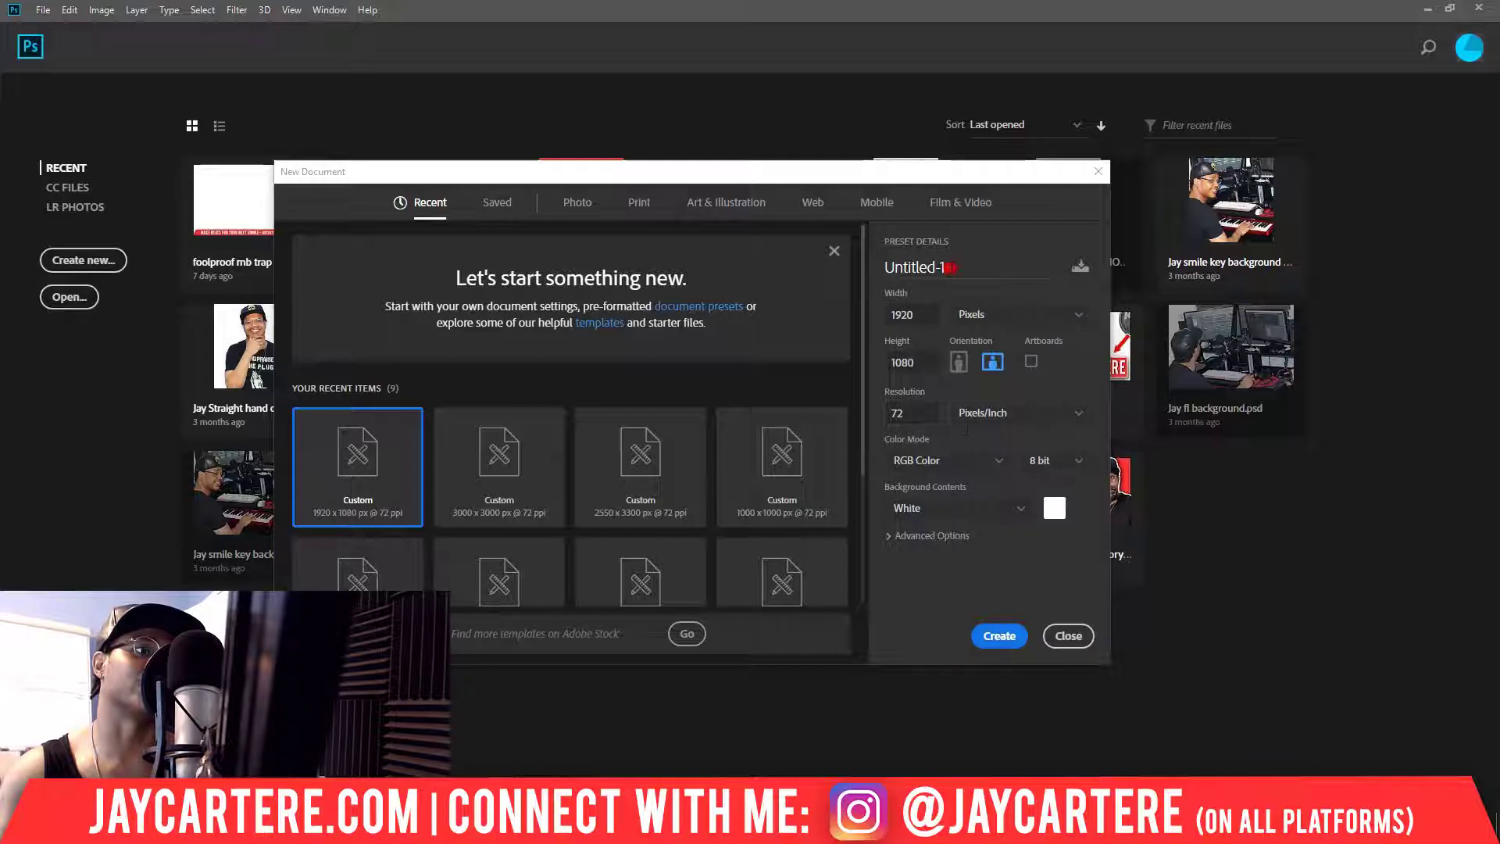
pyautogui.click(949, 267)
pyautogui.click(342, 462)
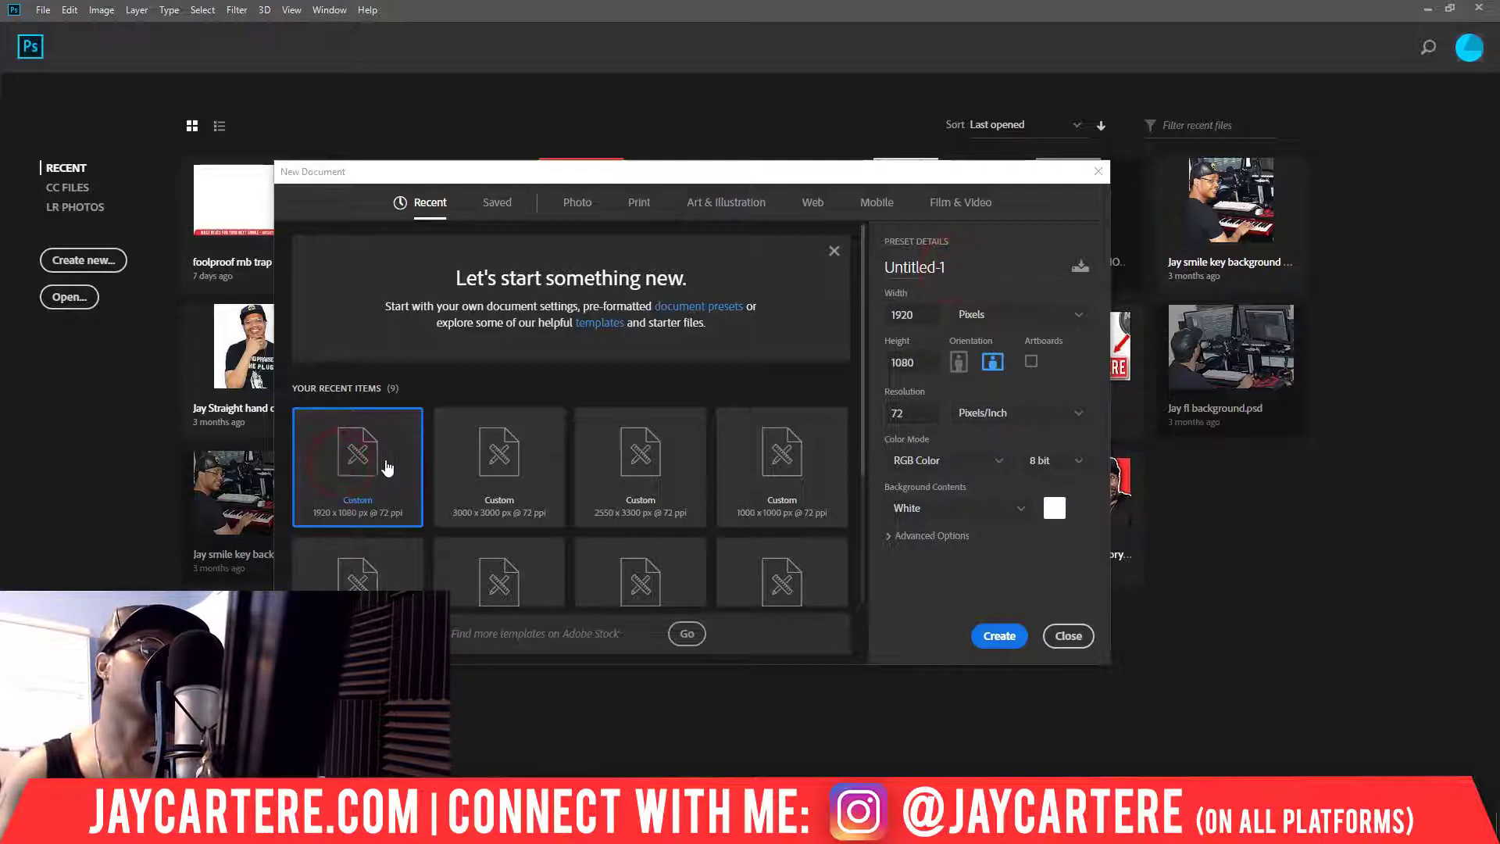
pyautogui.click(371, 470)
pyautogui.click(999, 635)
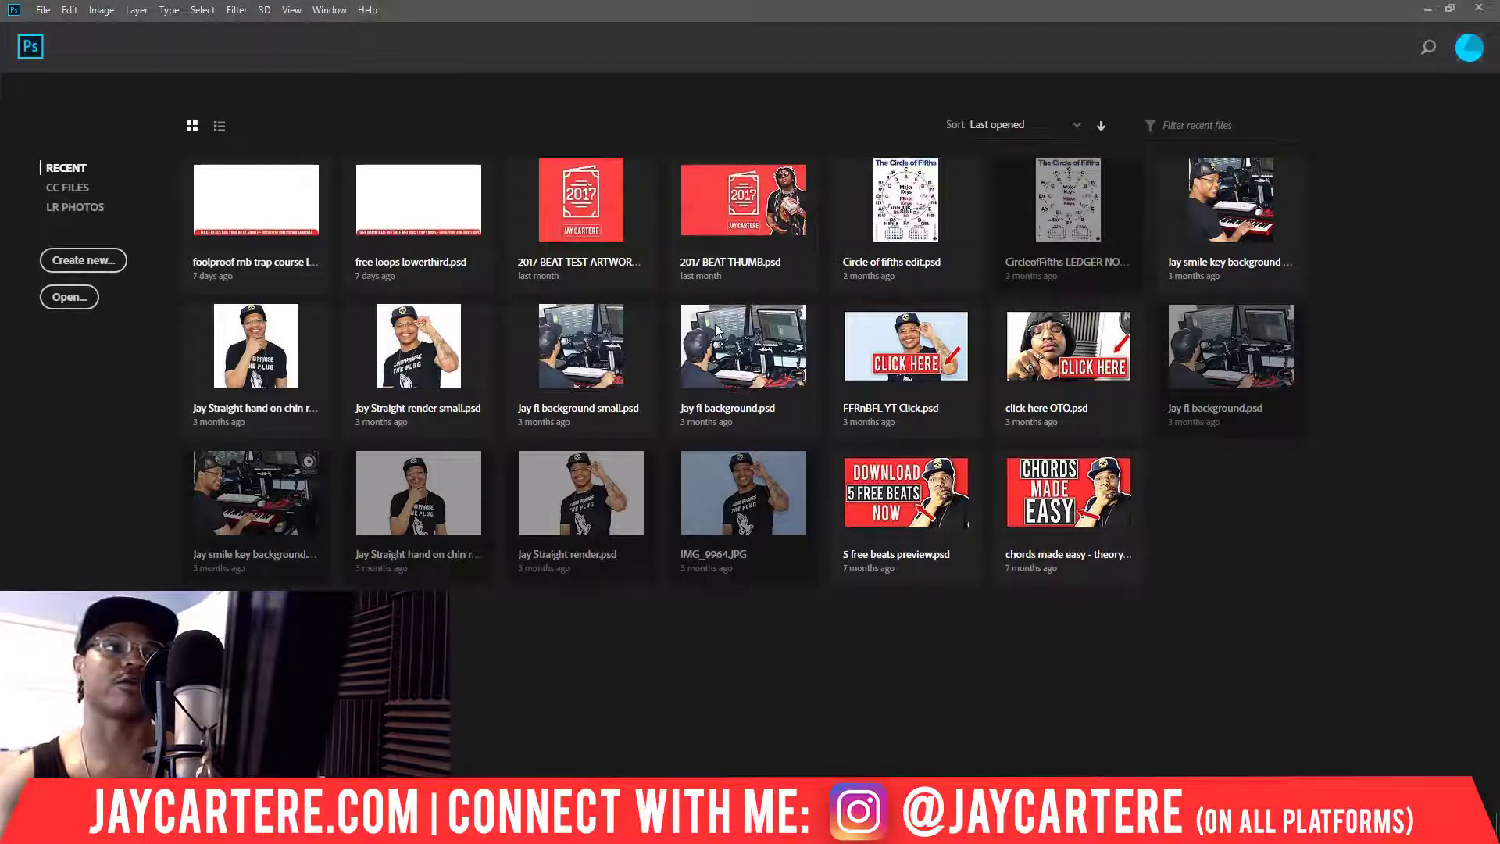
# - Place the downloaded 13YOUNGTHUG photo from the browser into the blank document at full canvas height
pyautogui.click(289, 334)
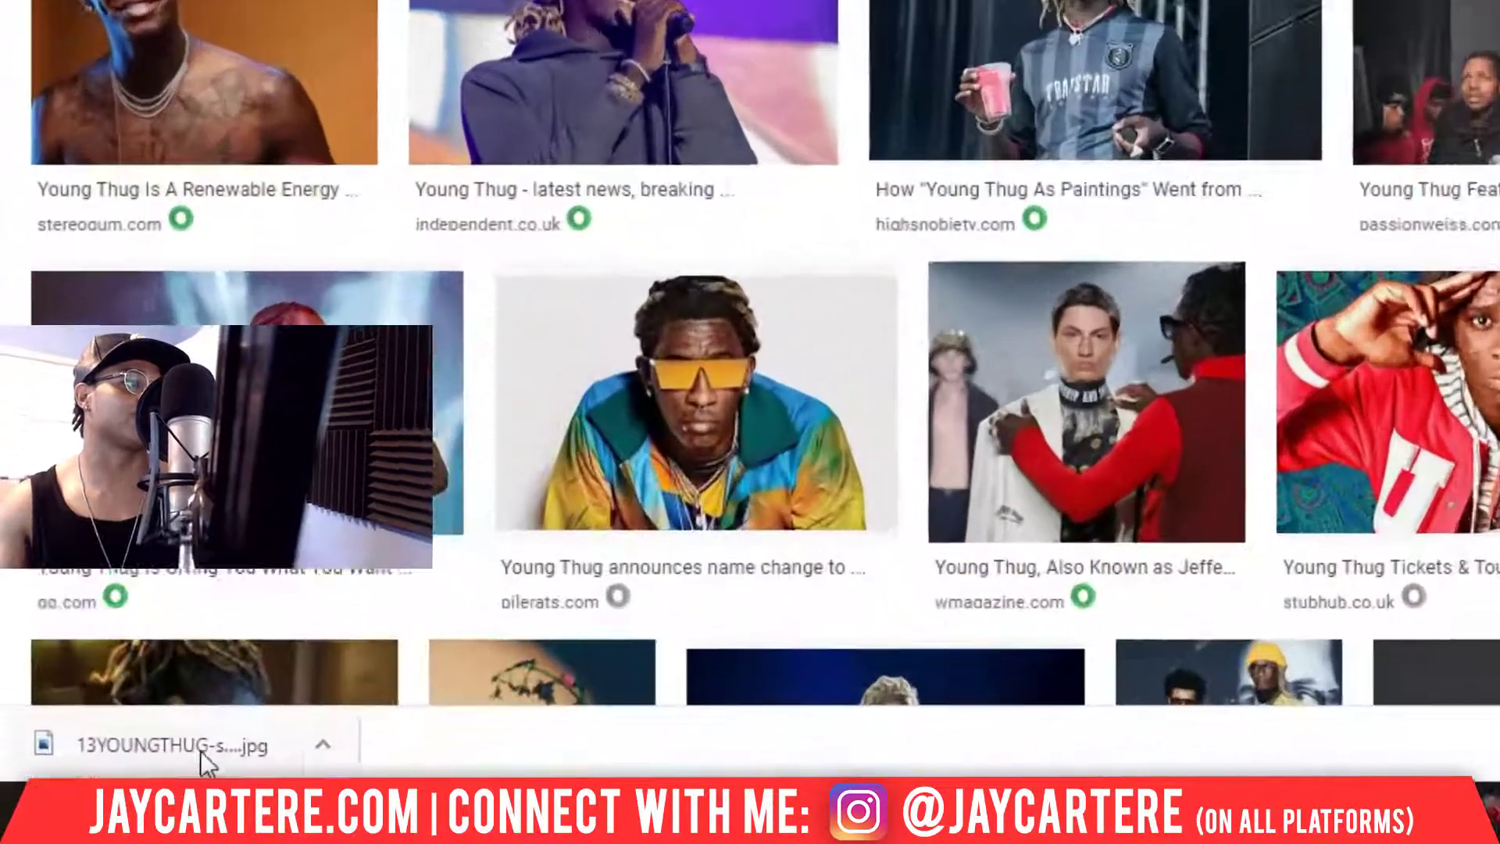
pyautogui.click(156, 742)
pyautogui.moveTo(179, 727); pyautogui.dragTo(710, 586)
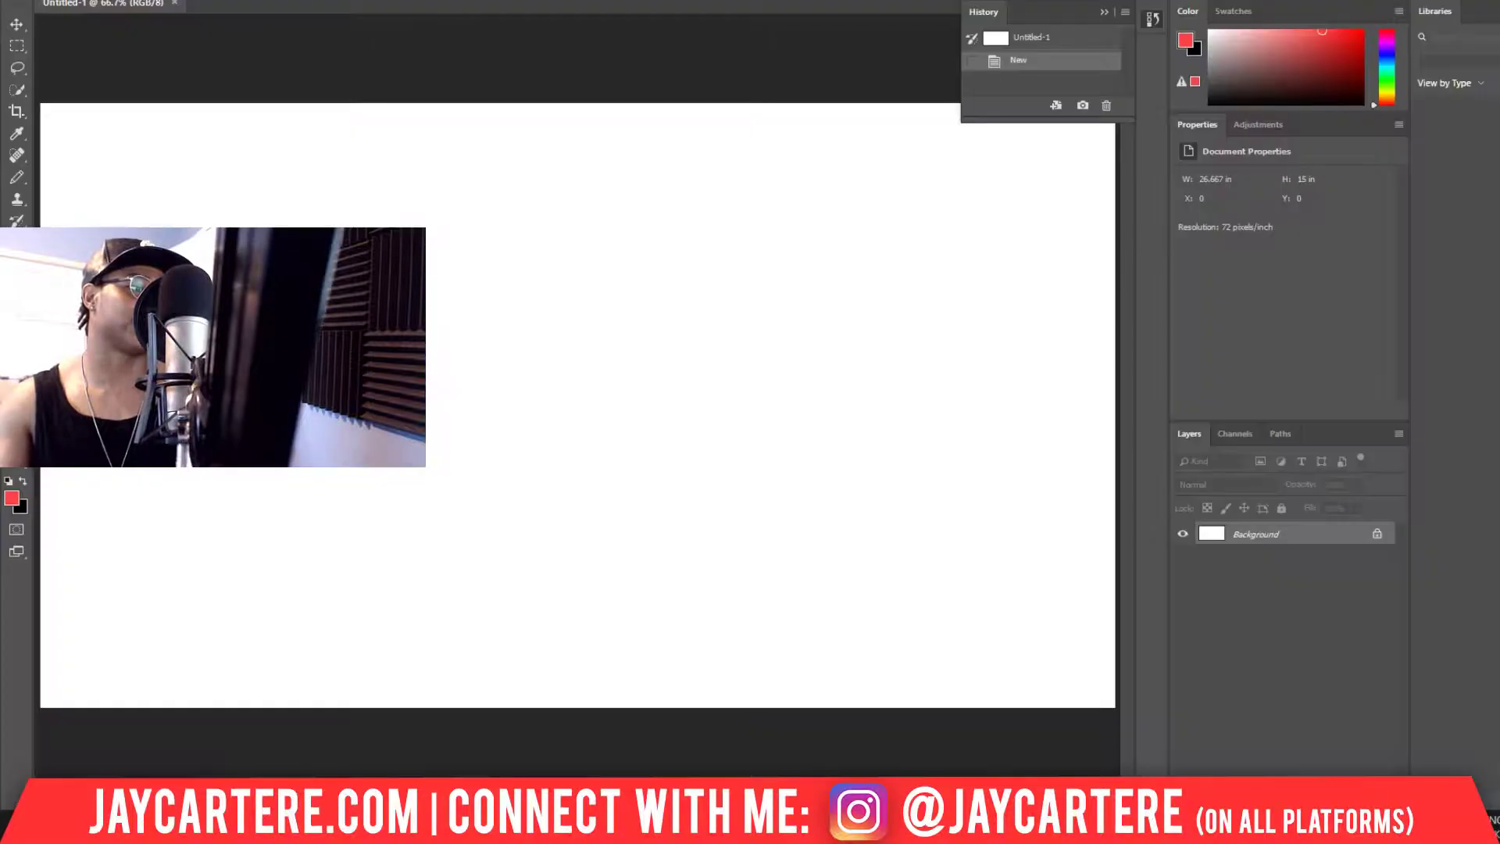
pyautogui.moveTo(515, 812); pyautogui.dragTo(528, 369)
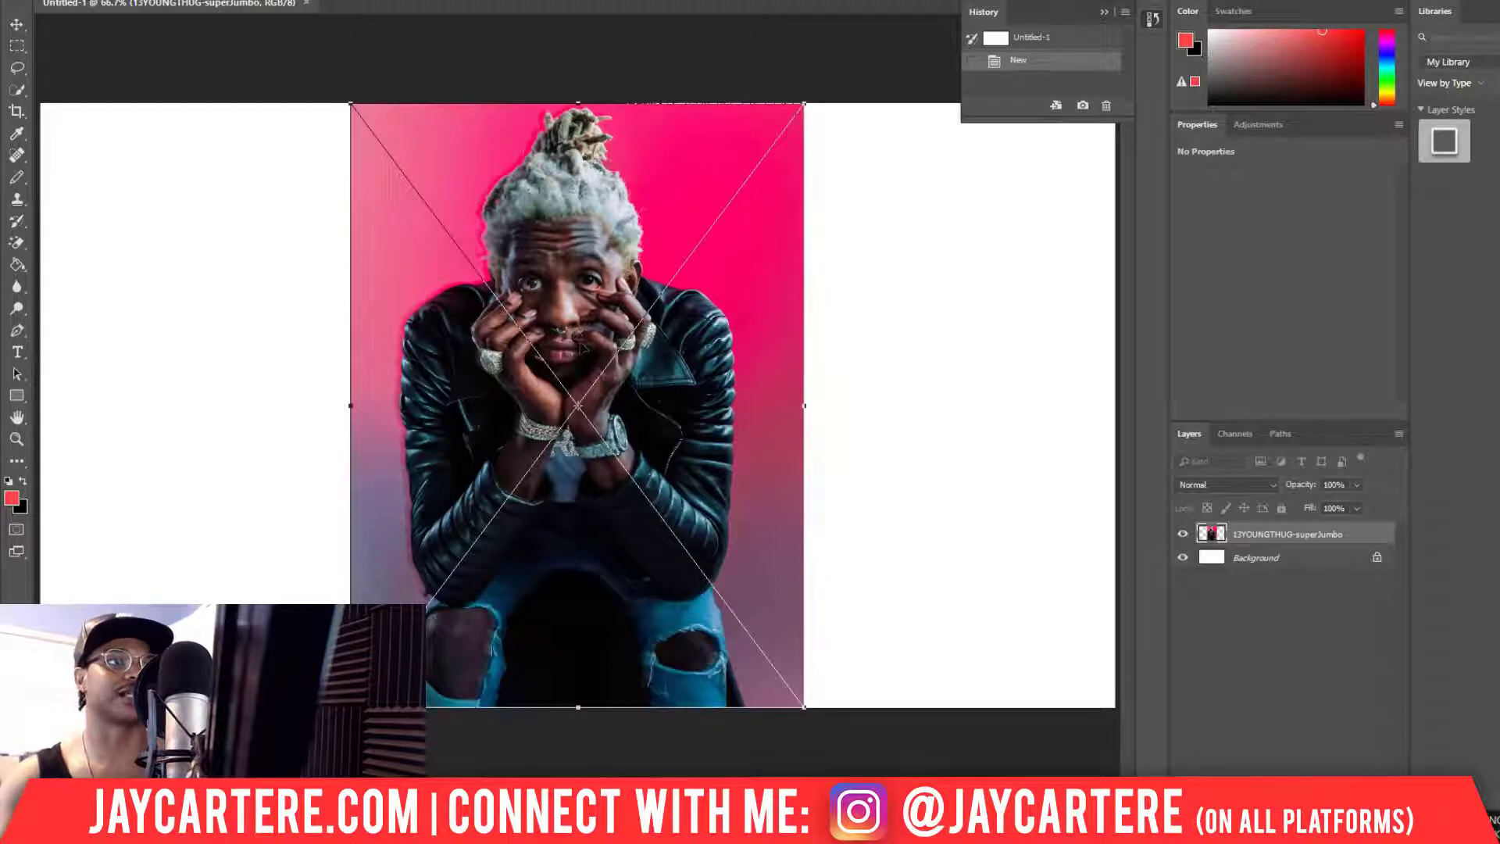
pyautogui.press('Return')
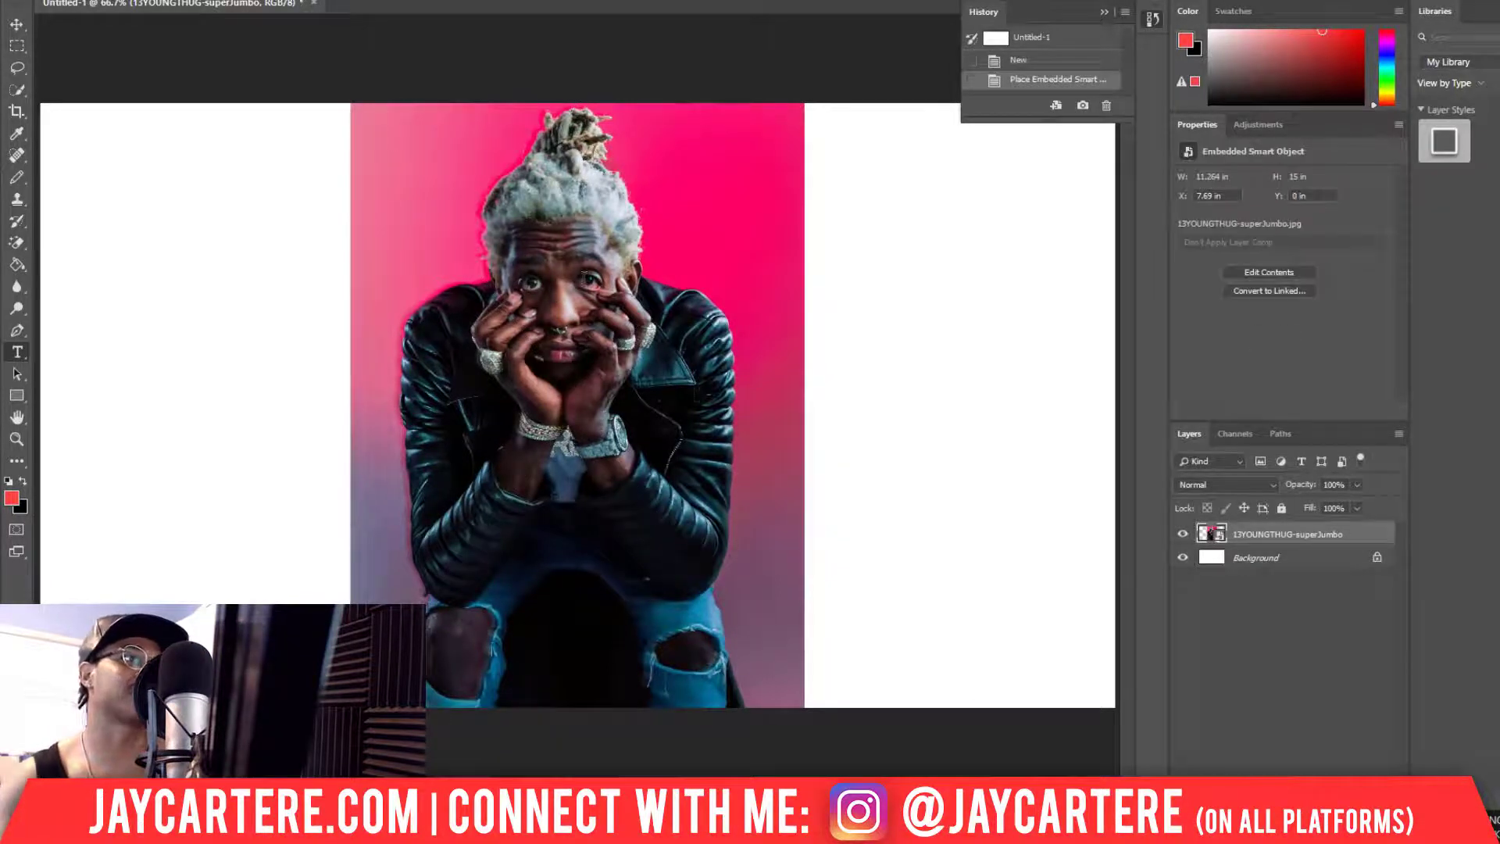
# - Choose the Magic Eraser tool and rasterize the placed photo's smart object
pyautogui.click(16, 24)
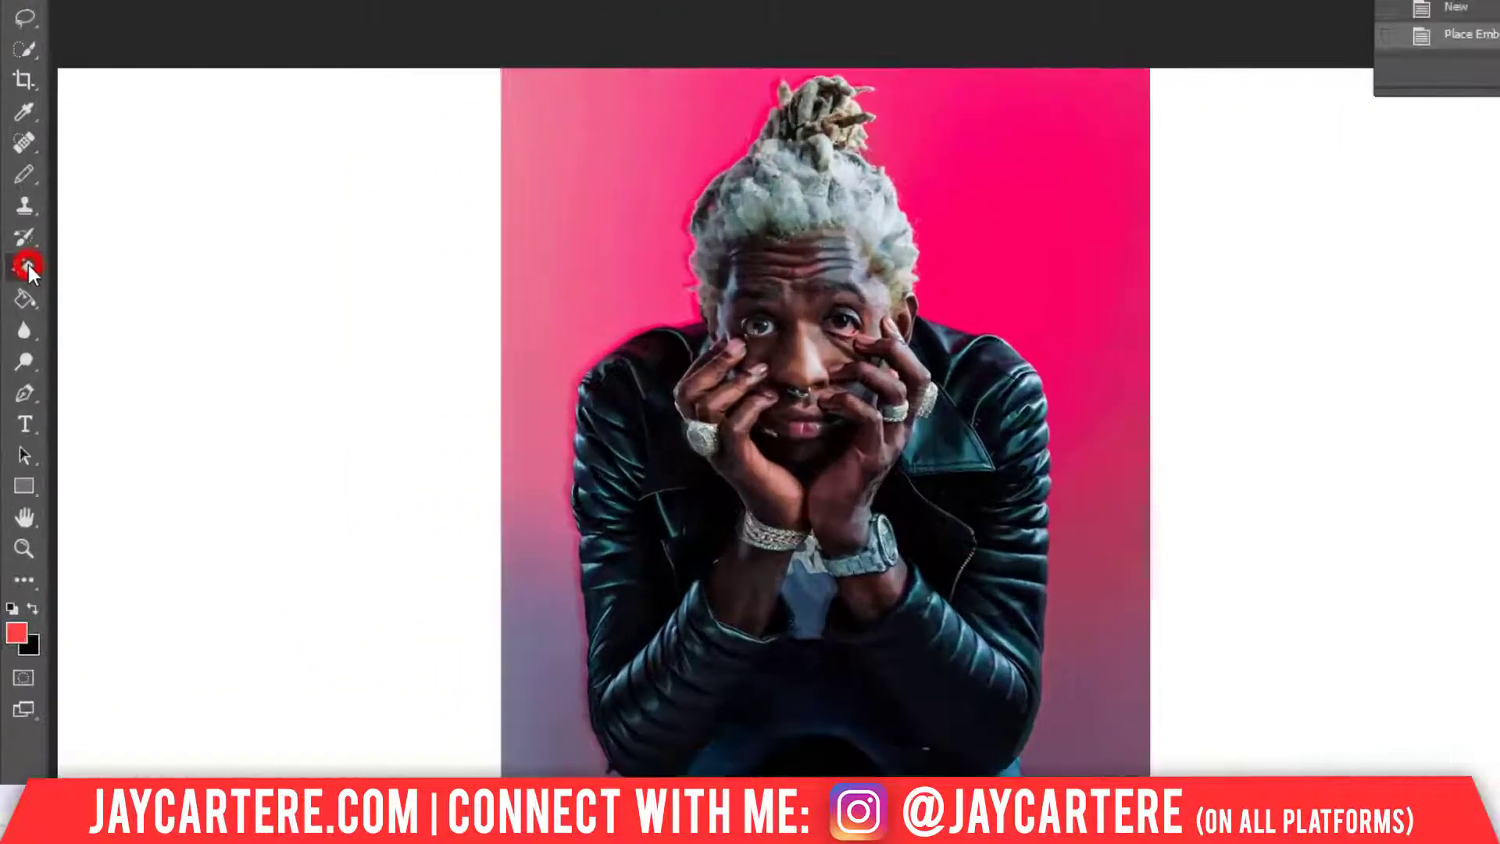
pyautogui.click(17, 244)
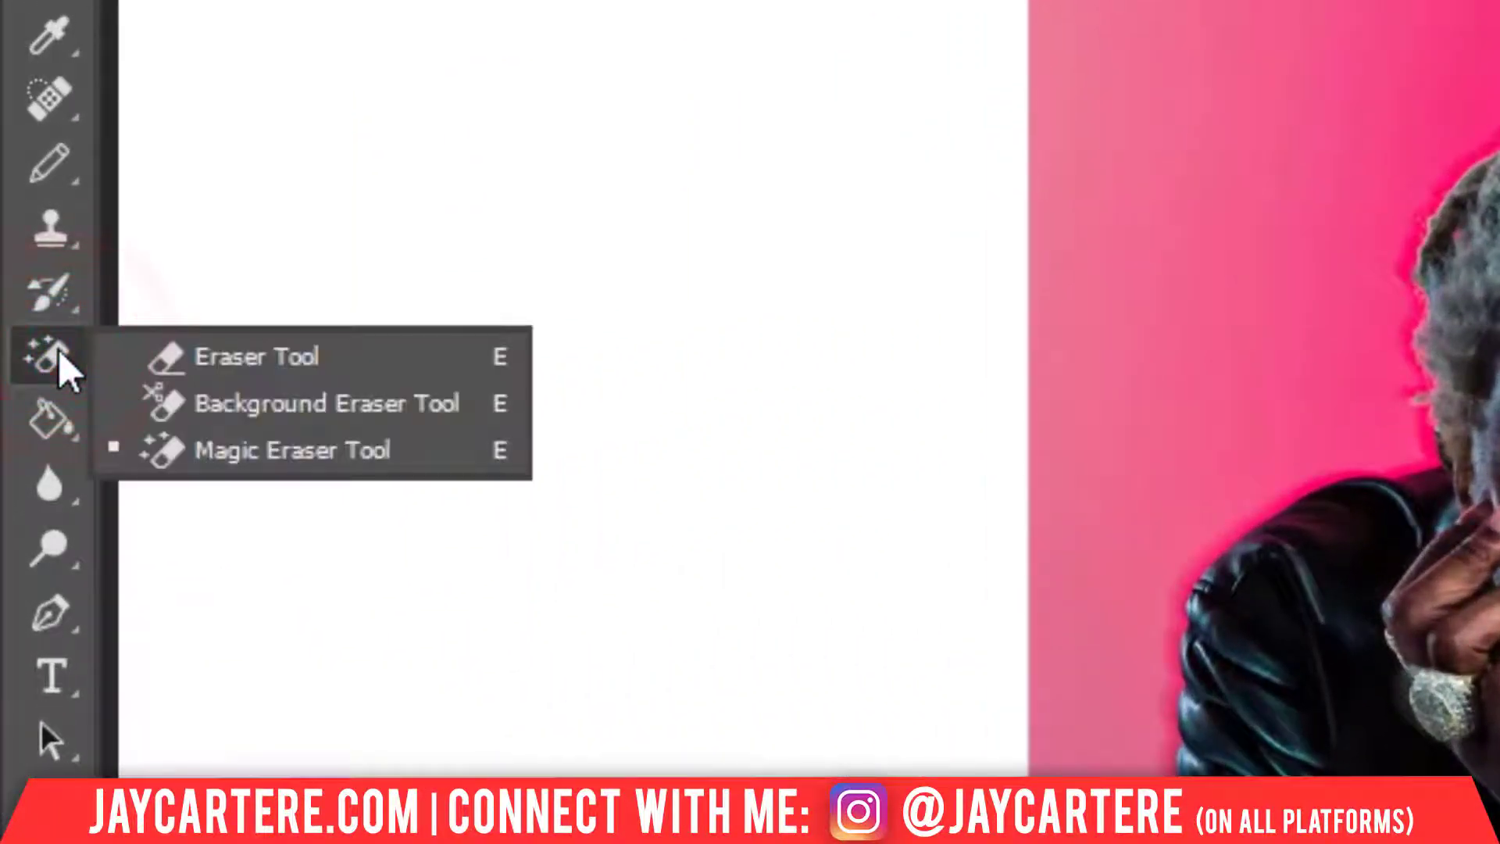
pyautogui.click(205, 357)
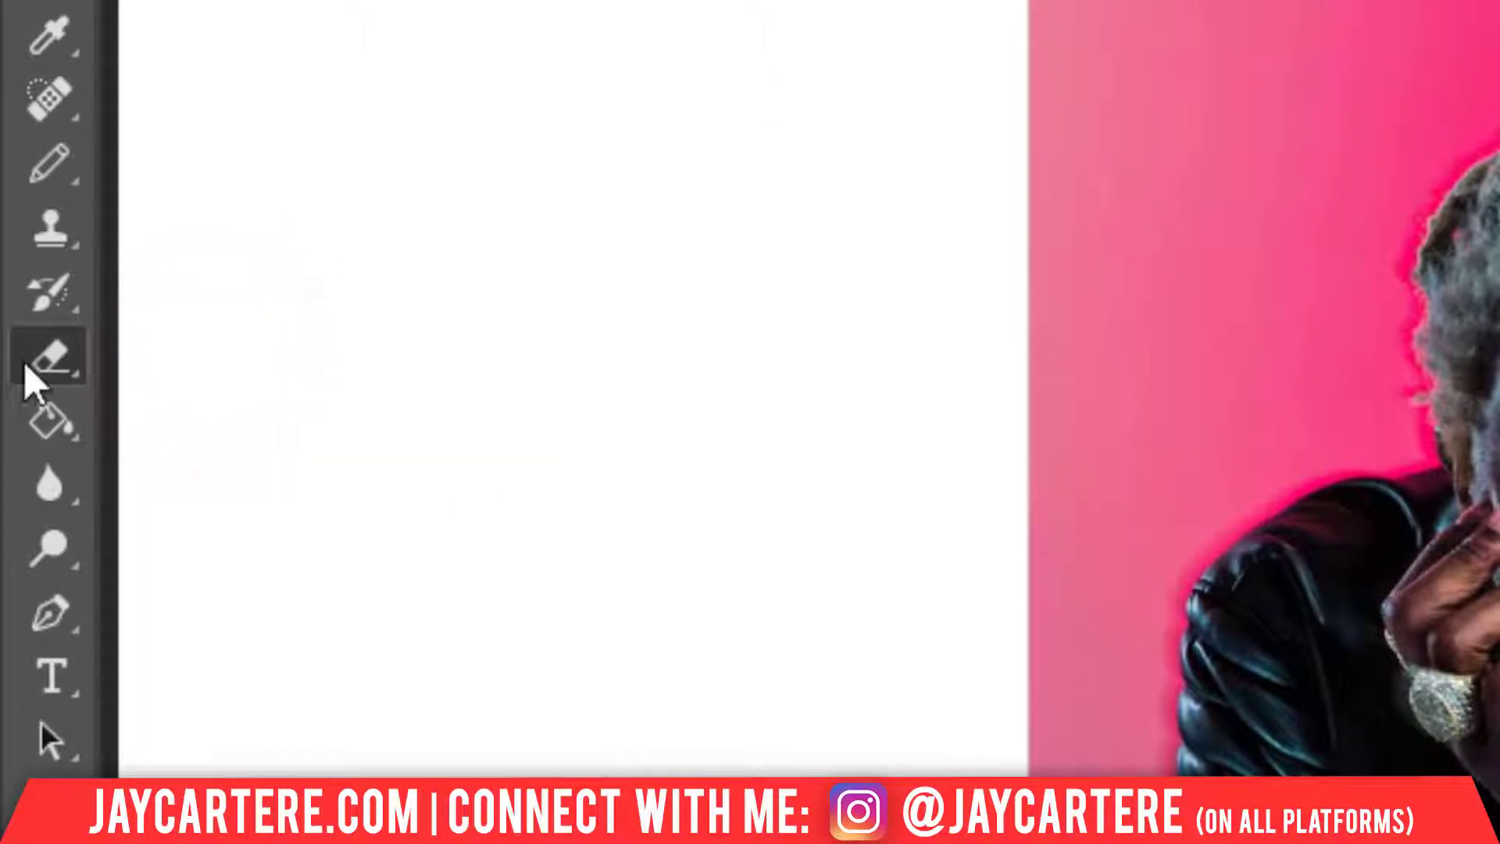
pyautogui.click(53, 361)
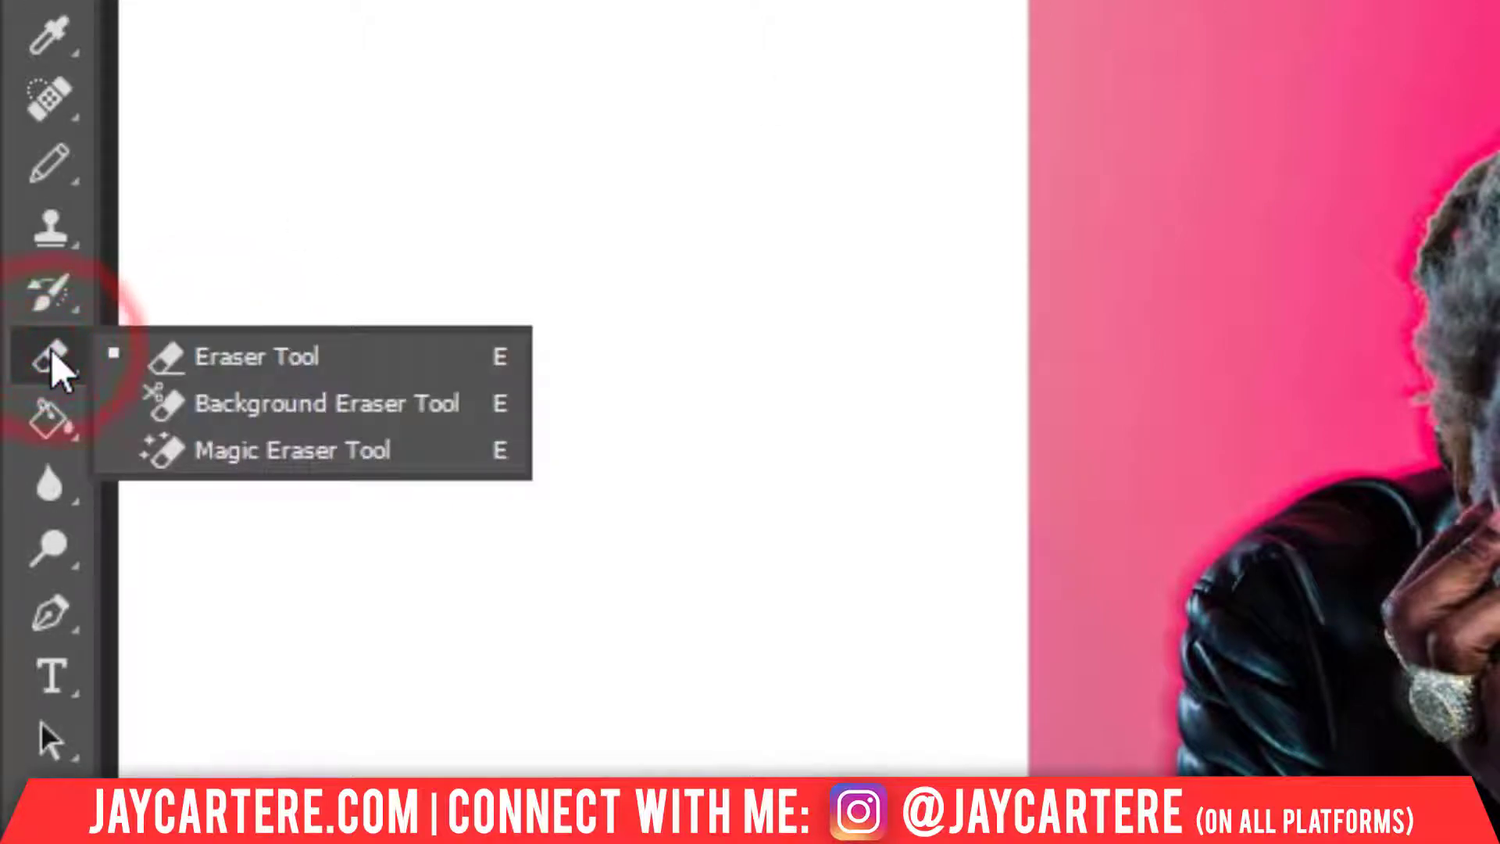
pyautogui.click(250, 453)
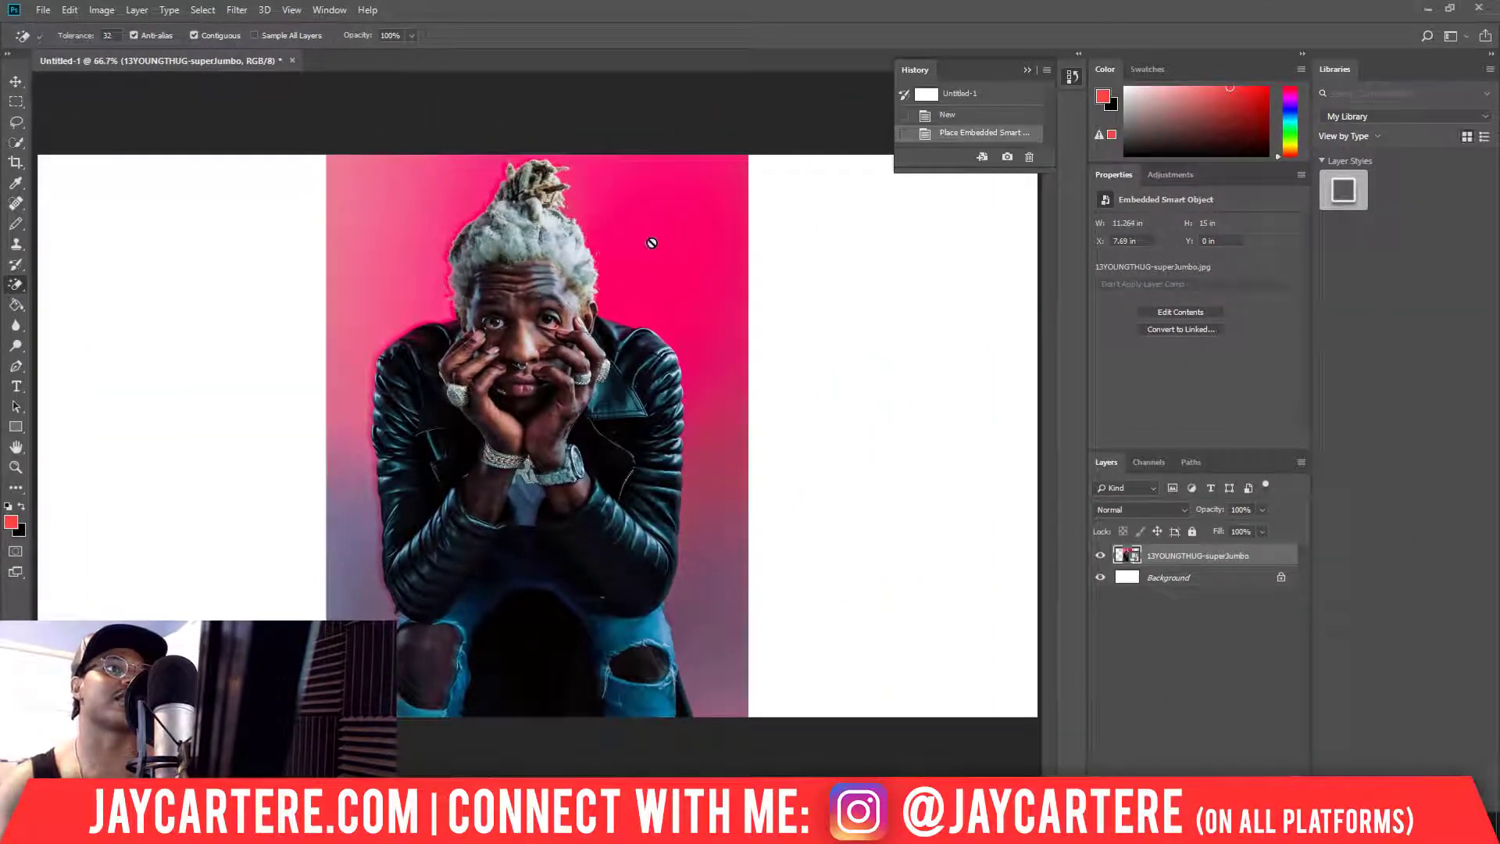
pyautogui.click(637, 273)
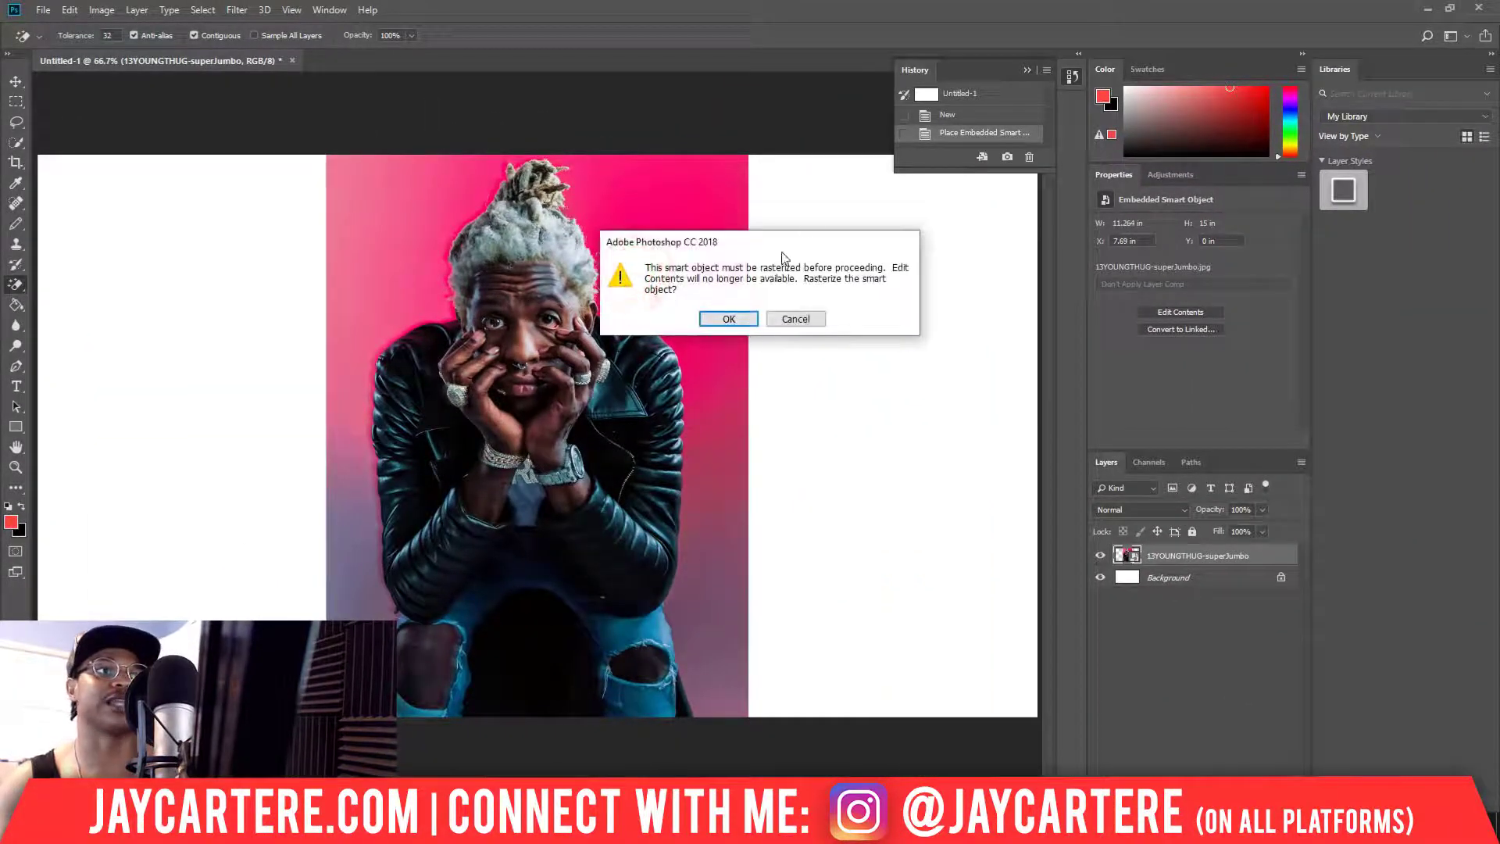
pyautogui.click(722, 321)
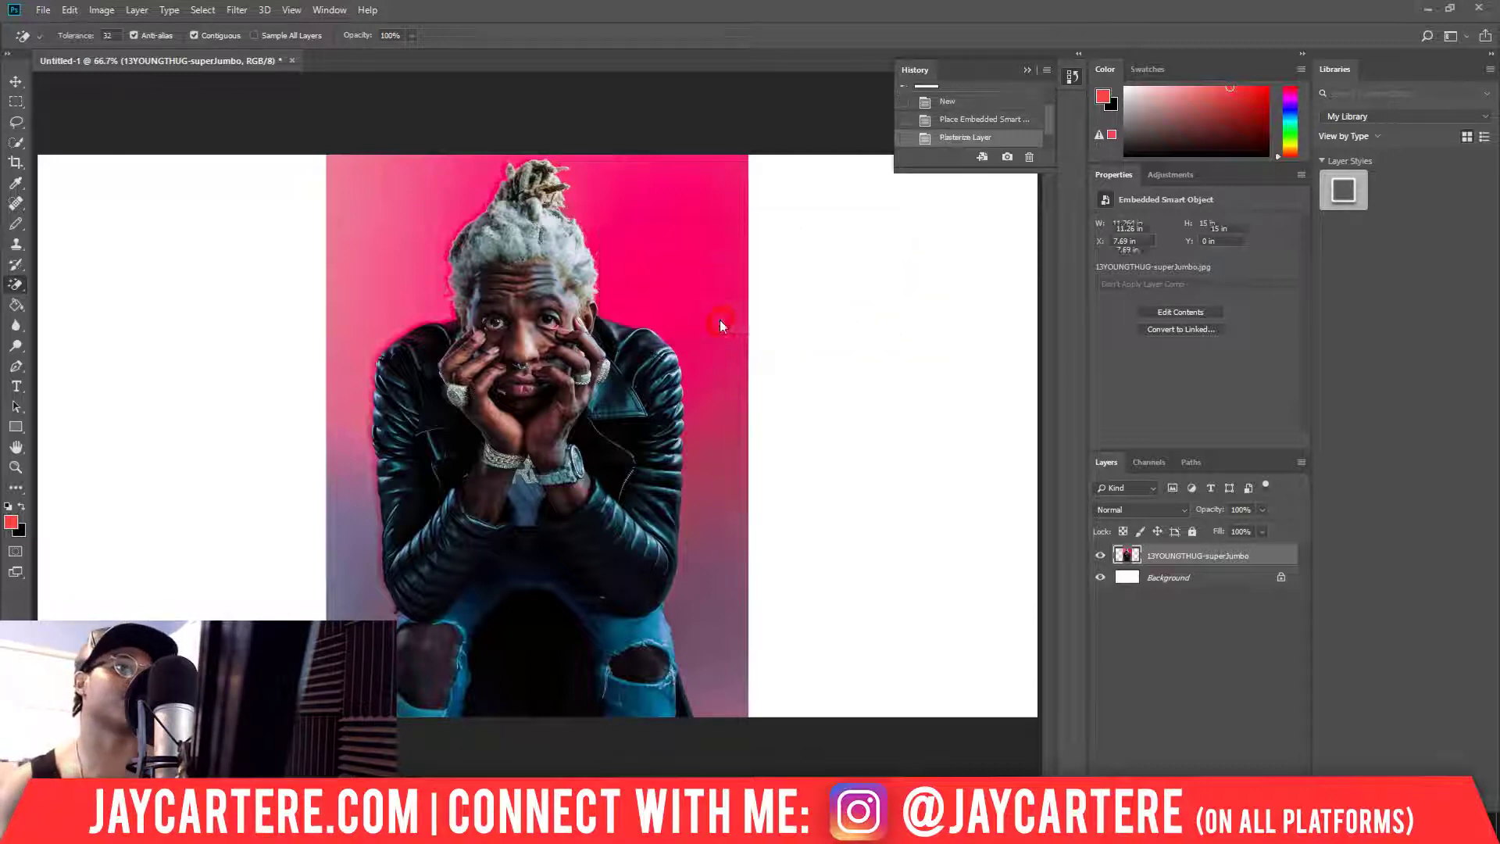
# - Erase the pink background on both sides of the man and above his head with the Magic Eraser
pyautogui.click(683, 251)
pyautogui.click(711, 401)
pyautogui.click(719, 563)
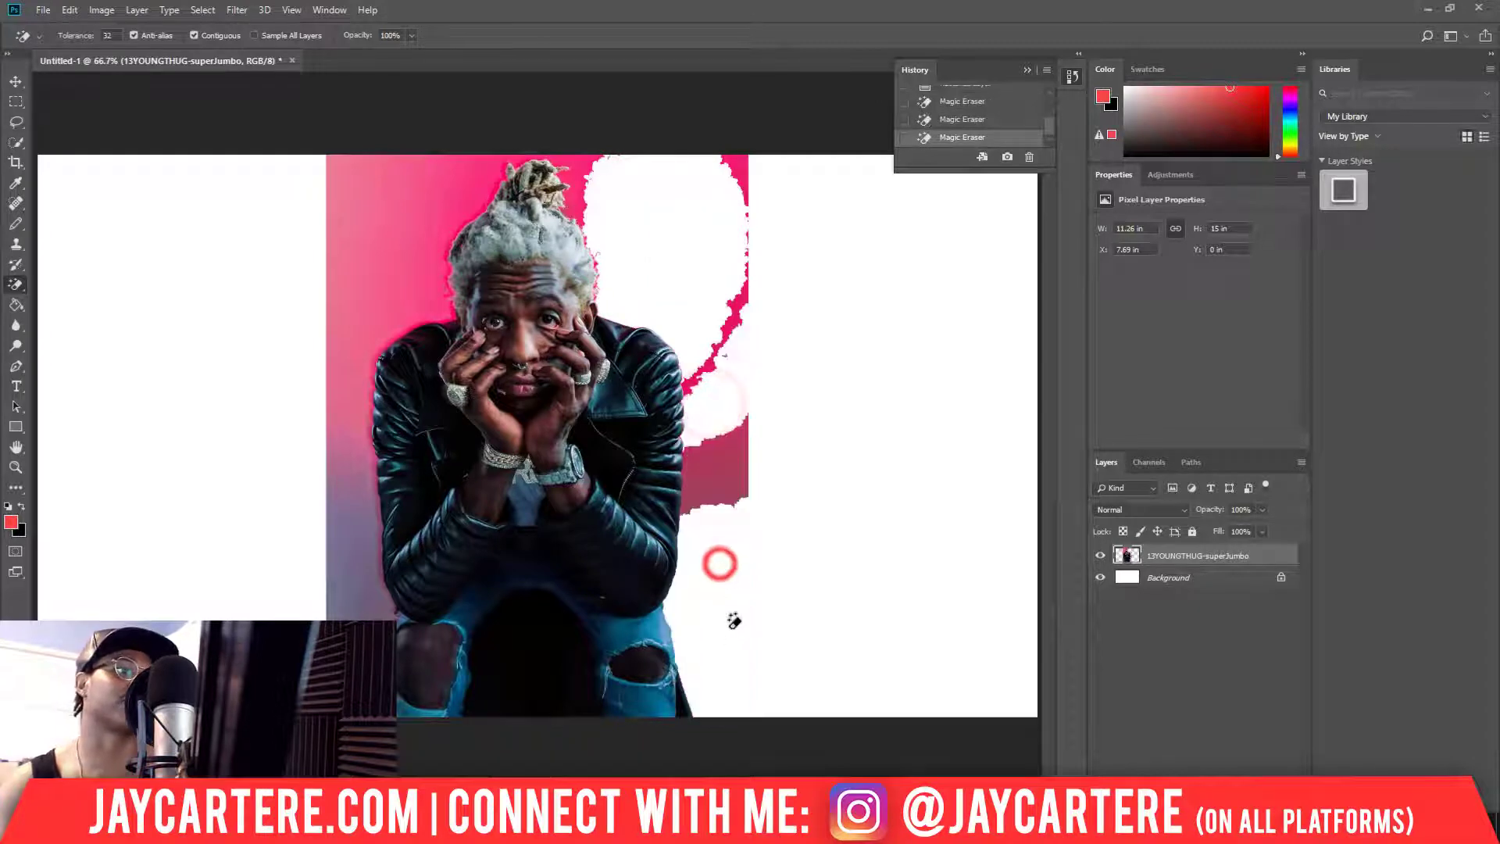
pyautogui.click(723, 477)
pyautogui.click(738, 317)
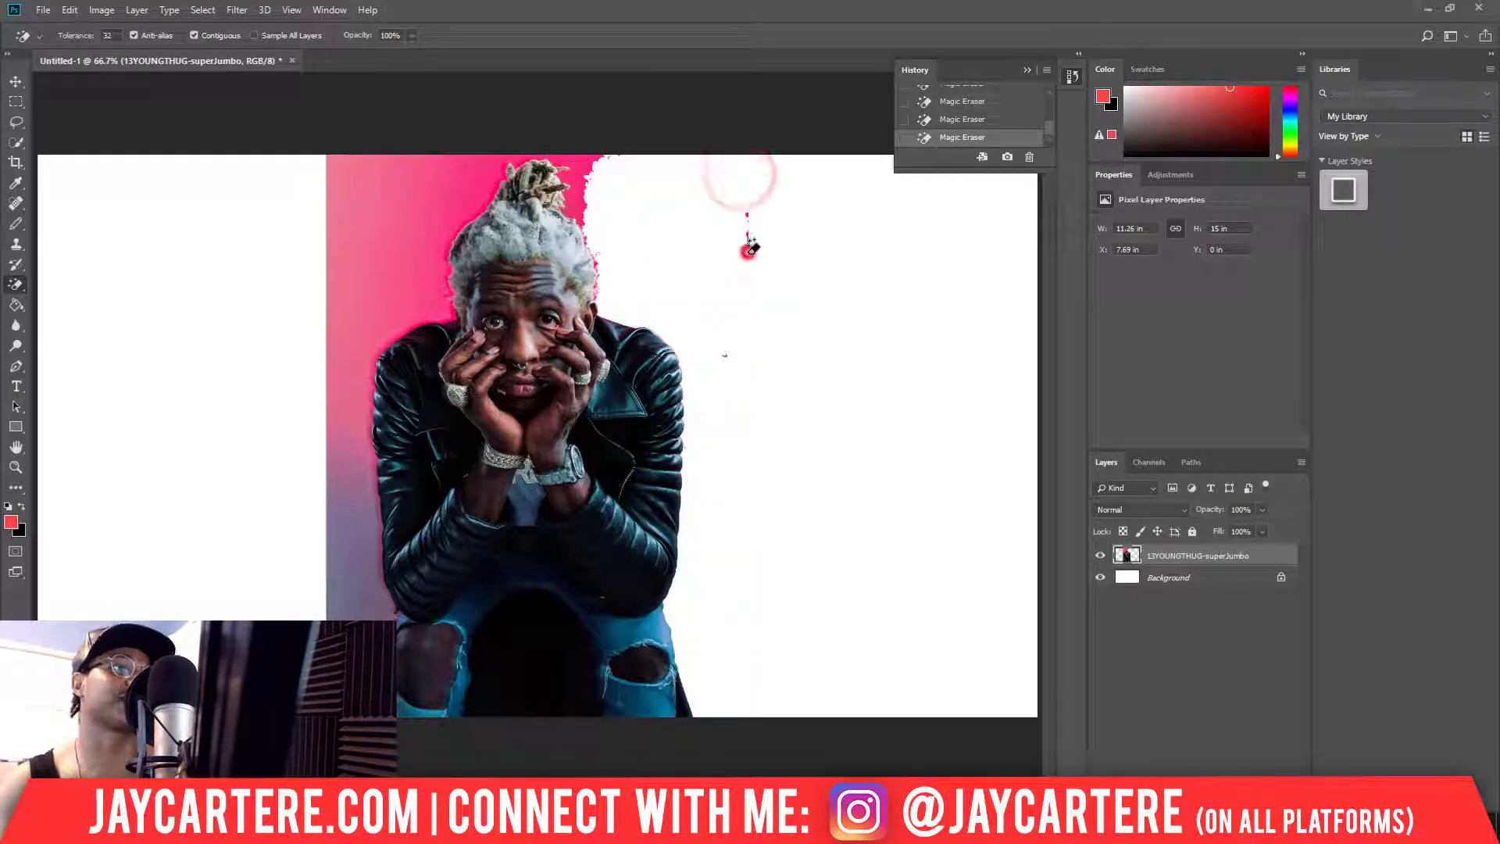
pyautogui.click(581, 176)
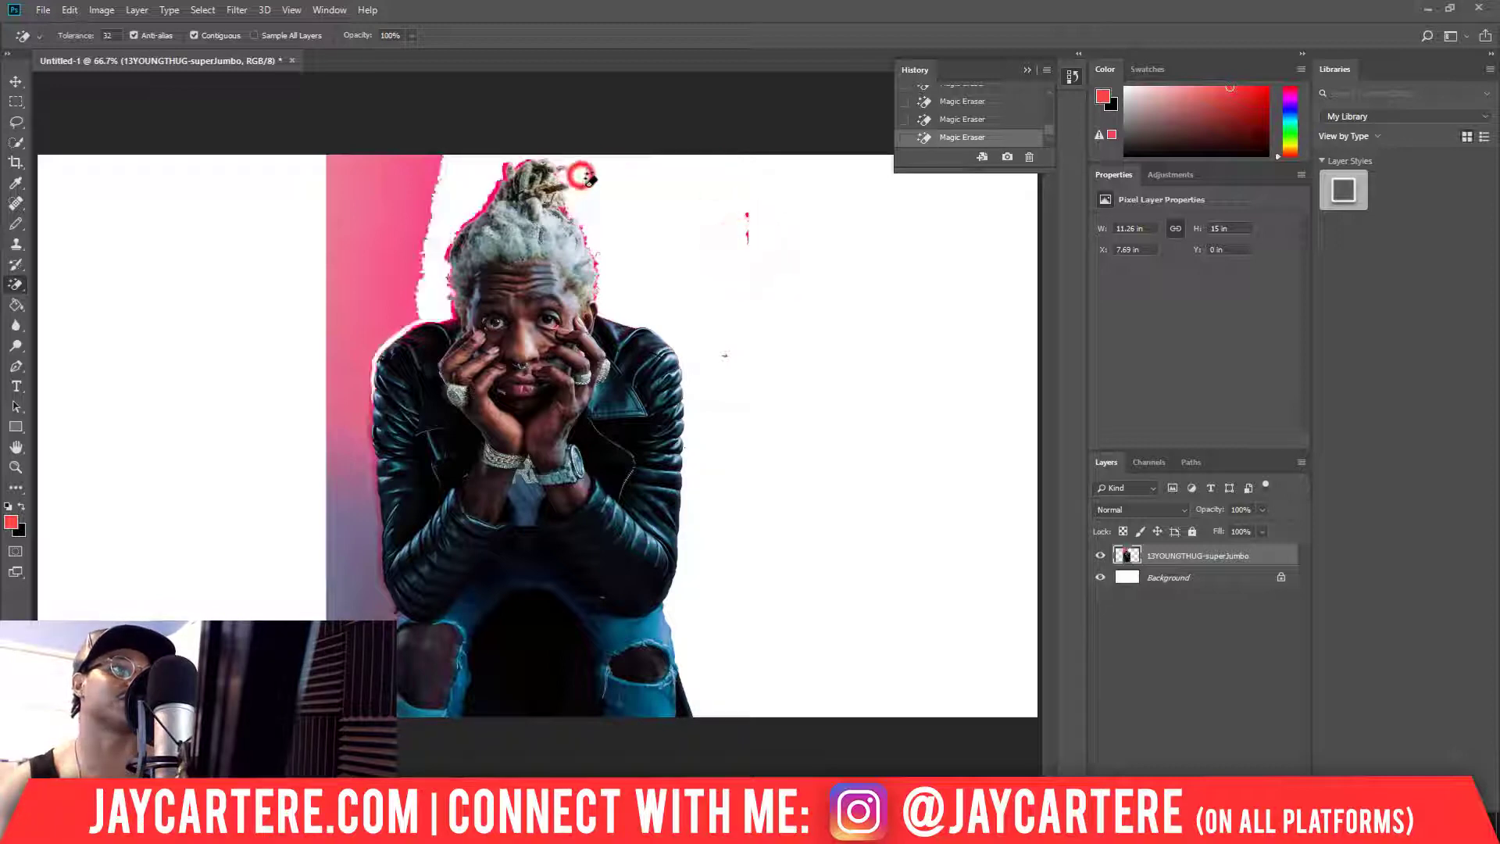
pyautogui.click(379, 278)
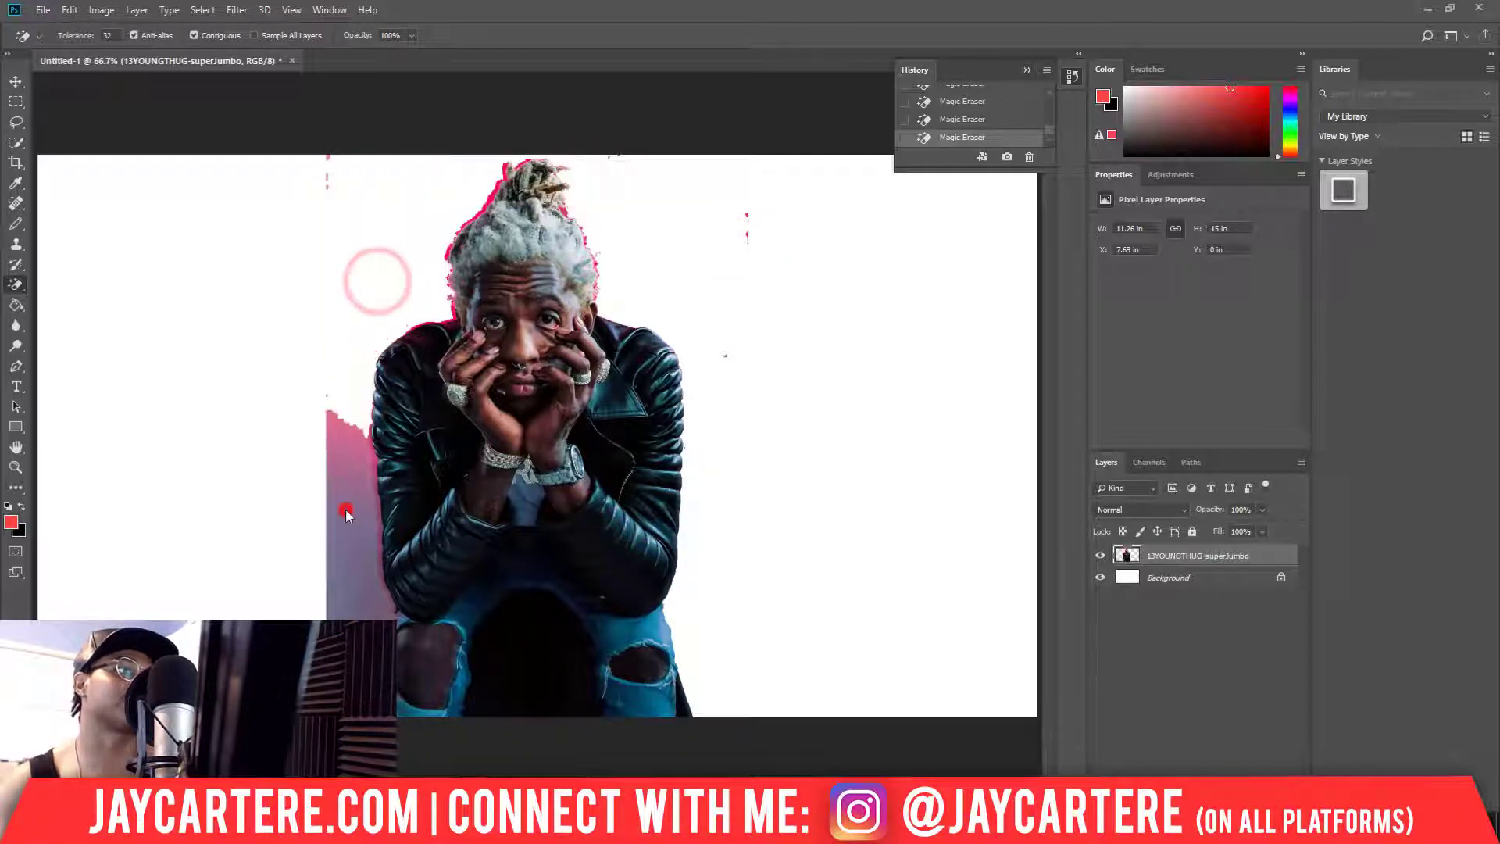
pyautogui.click(346, 513)
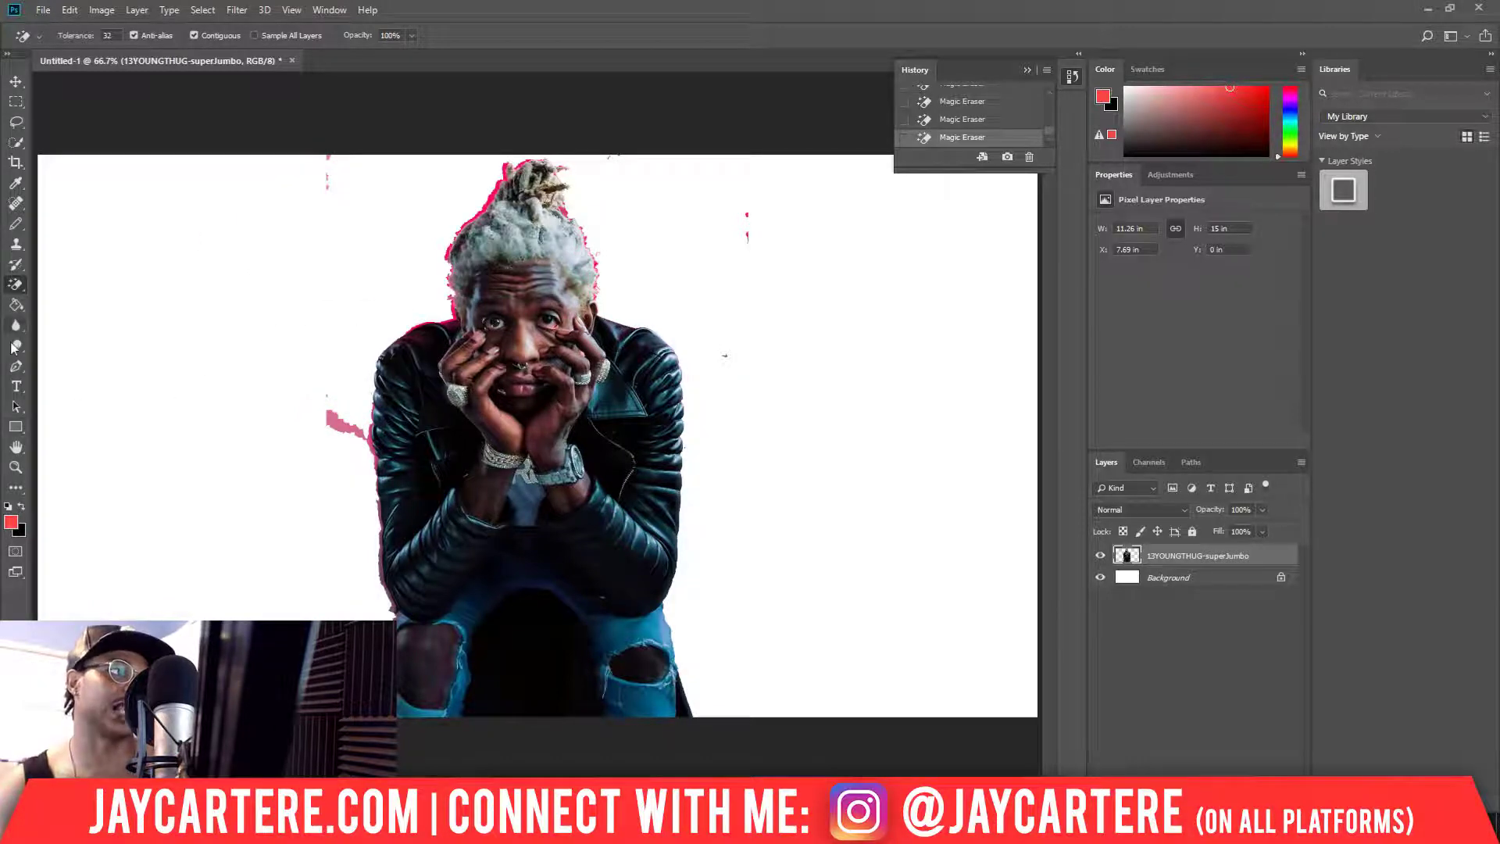
# - Erase the pink remnant at the photo's upper-left edge with the Magic Eraser
pyautogui.click(14, 467)
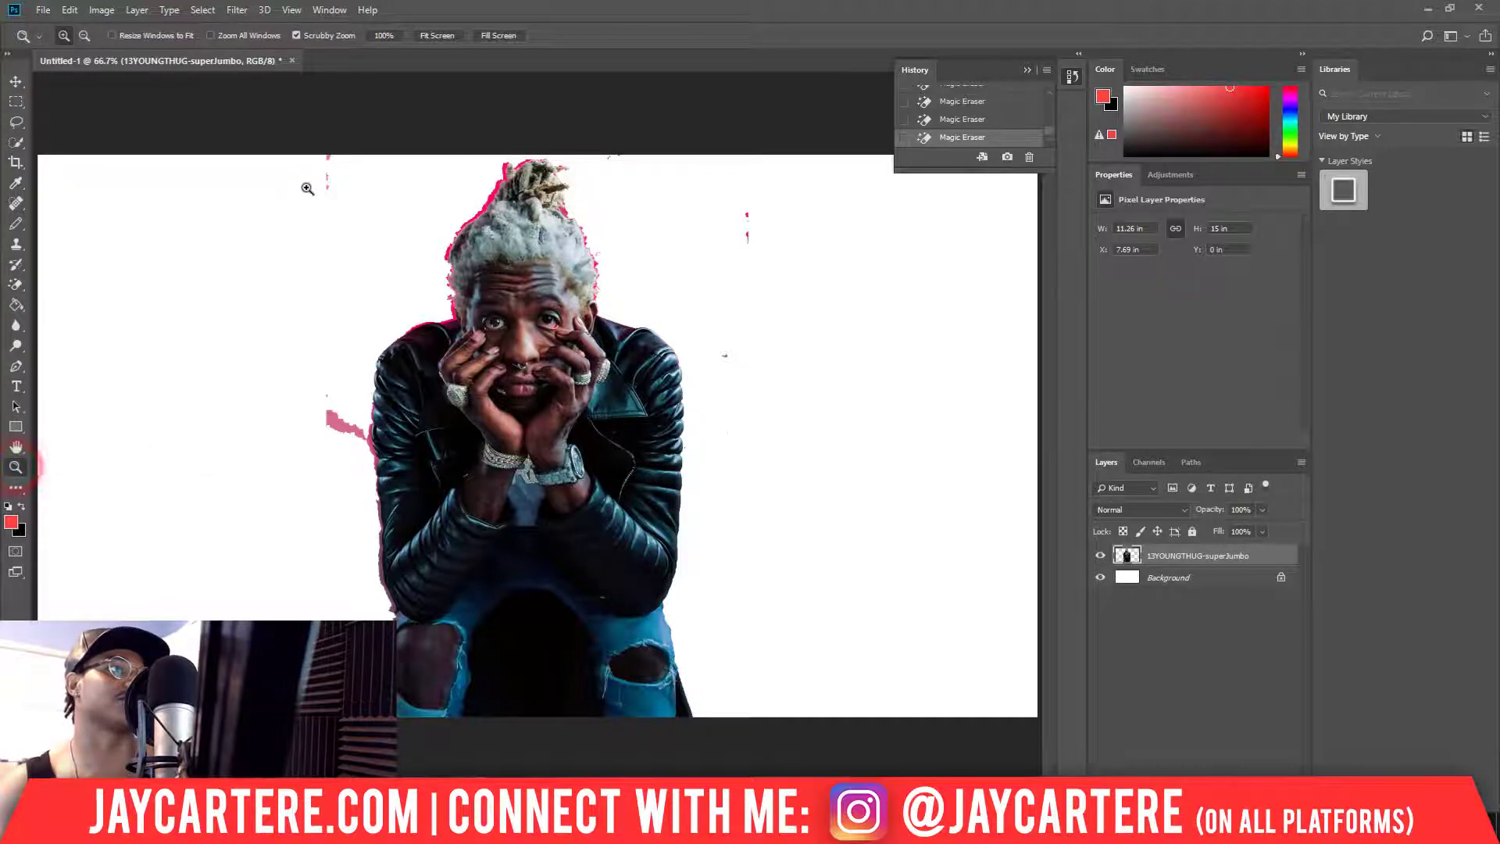
pyautogui.click(311, 200)
pyautogui.click(312, 206)
pyautogui.click(360, 214)
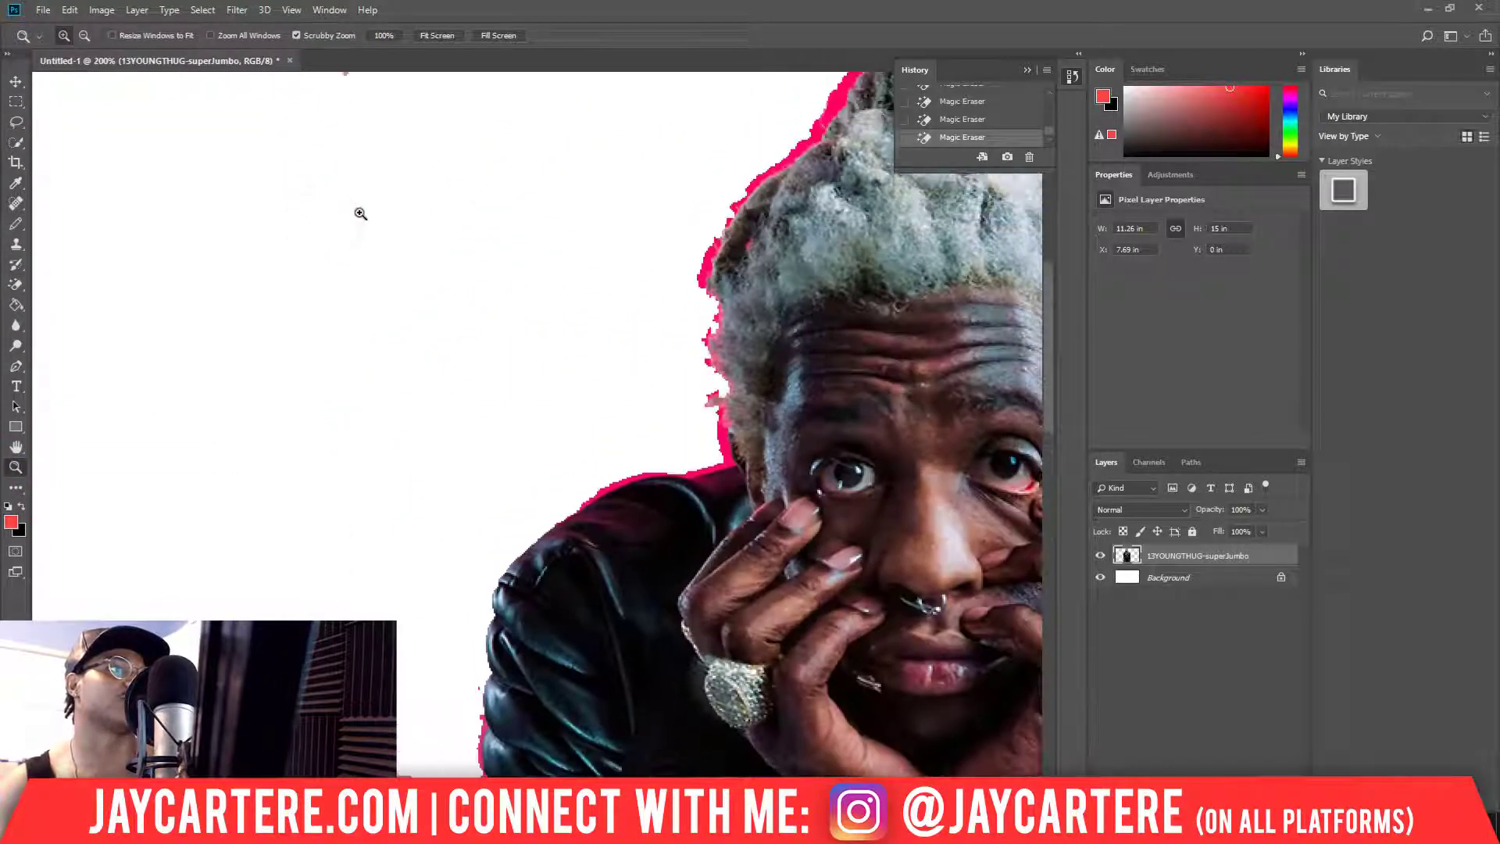
pyautogui.scroll(5, 358, 222)
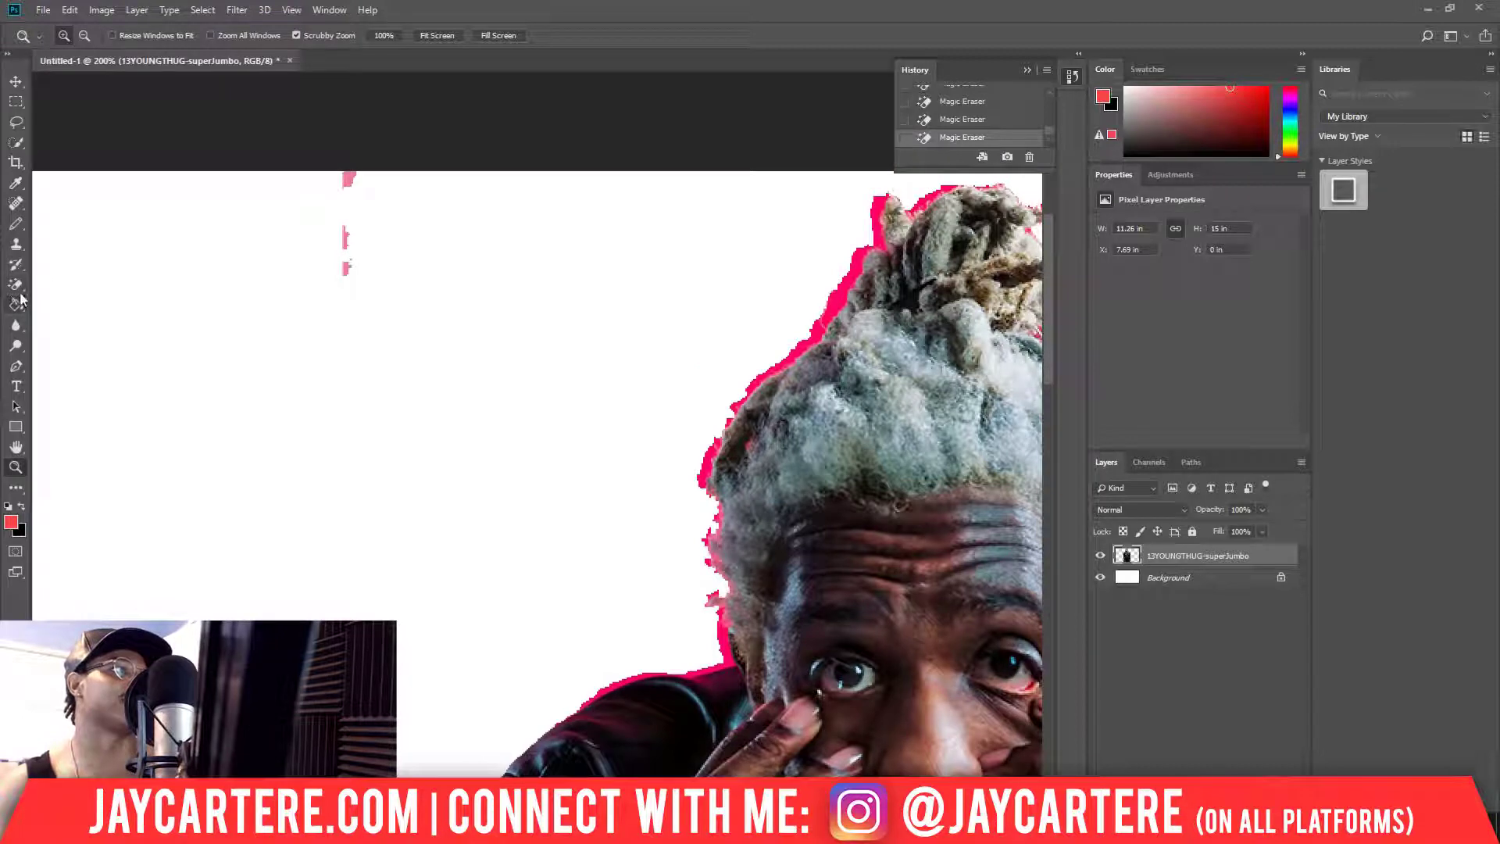
pyautogui.click(15, 285)
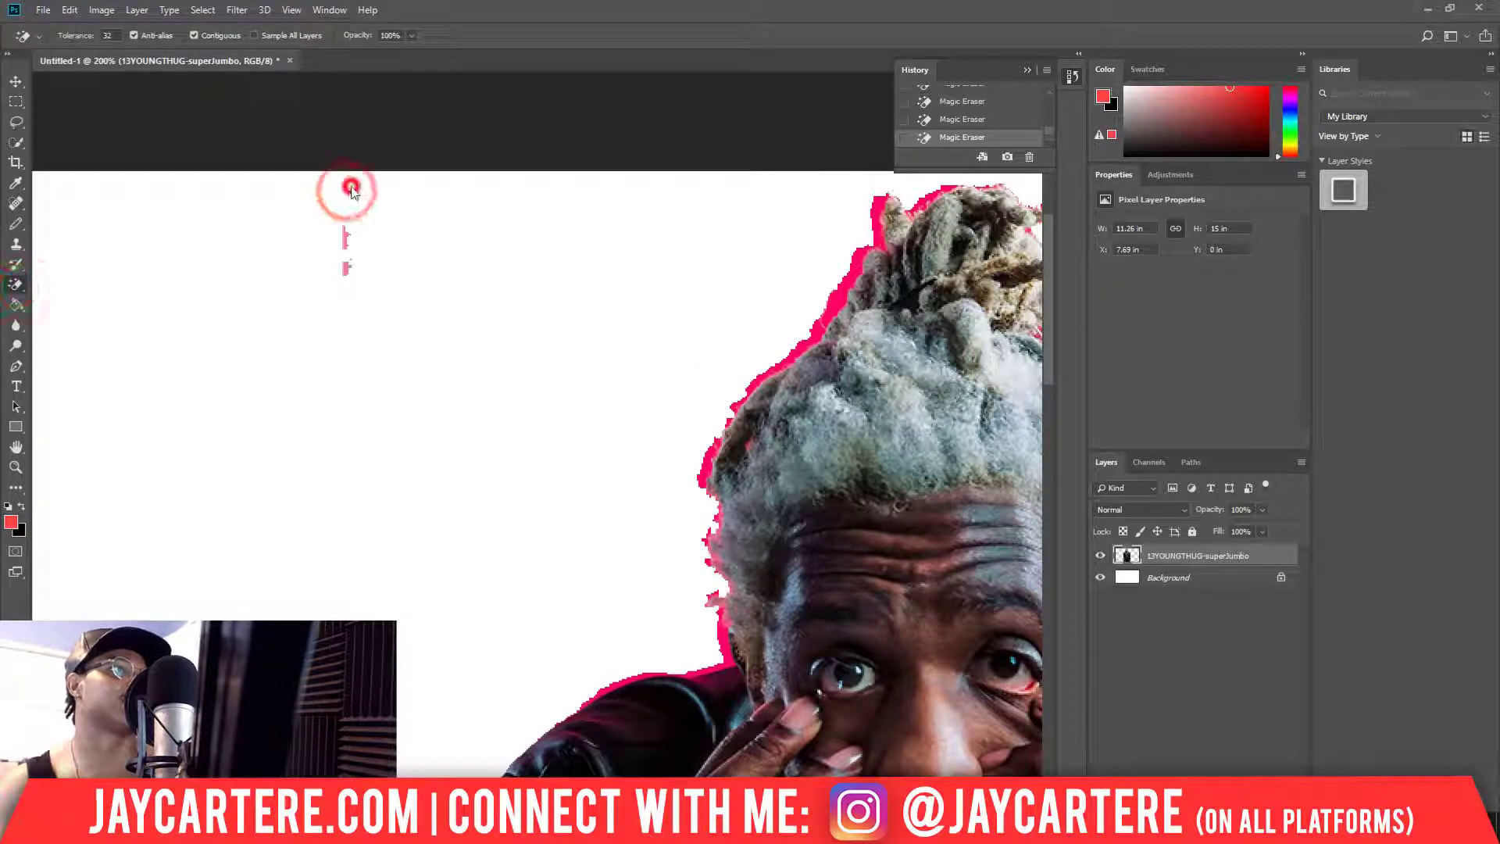
pyautogui.click(346, 288)
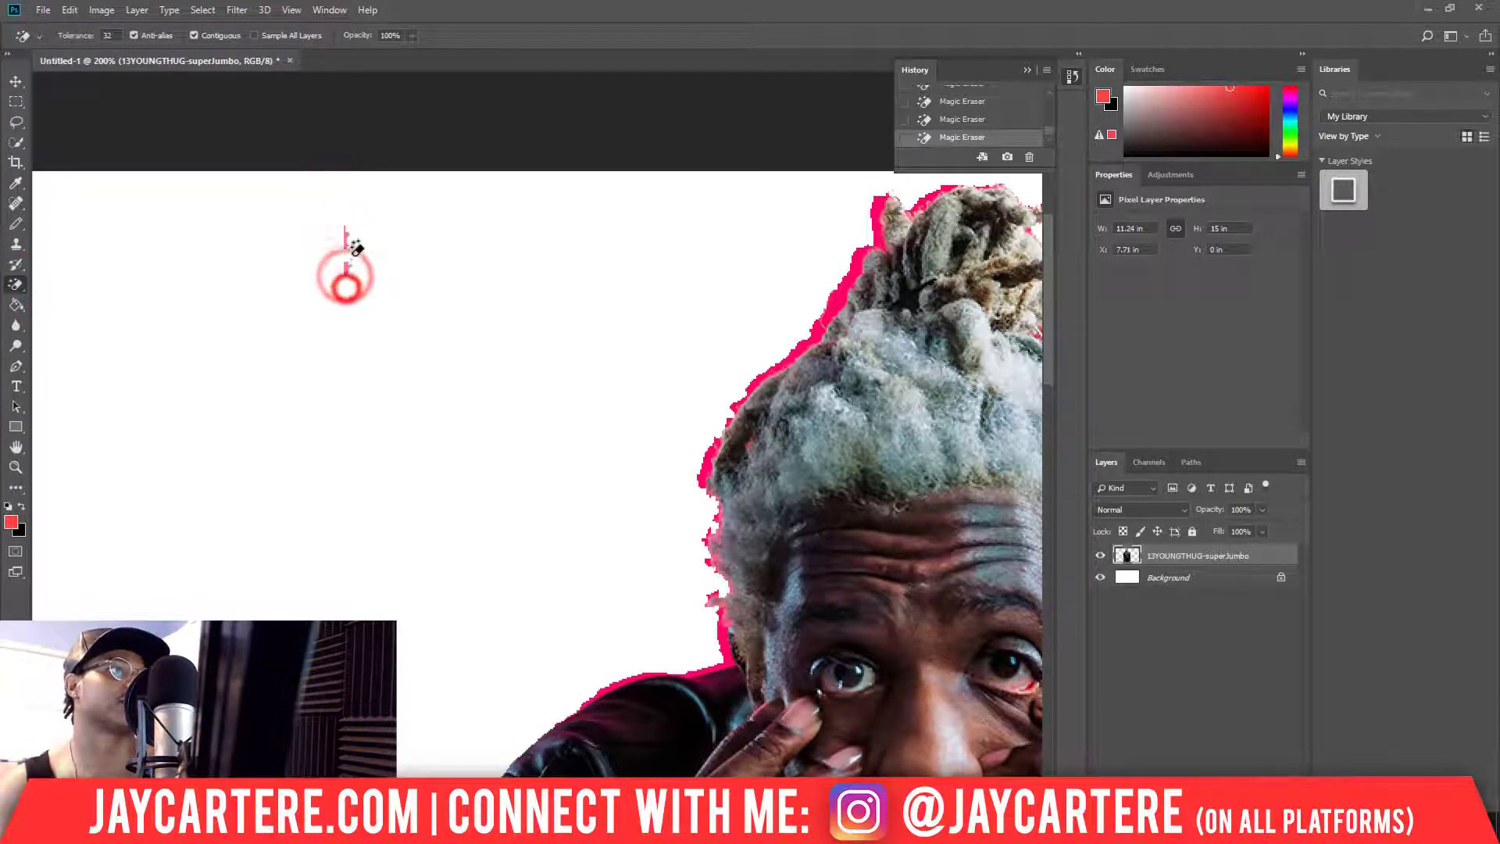
# - Wipe away the remaining pink specks in the photo's upper-left area with the regular Eraser and check its brush size and hardness settings
pyautogui.scroll(-1, 350, 234)
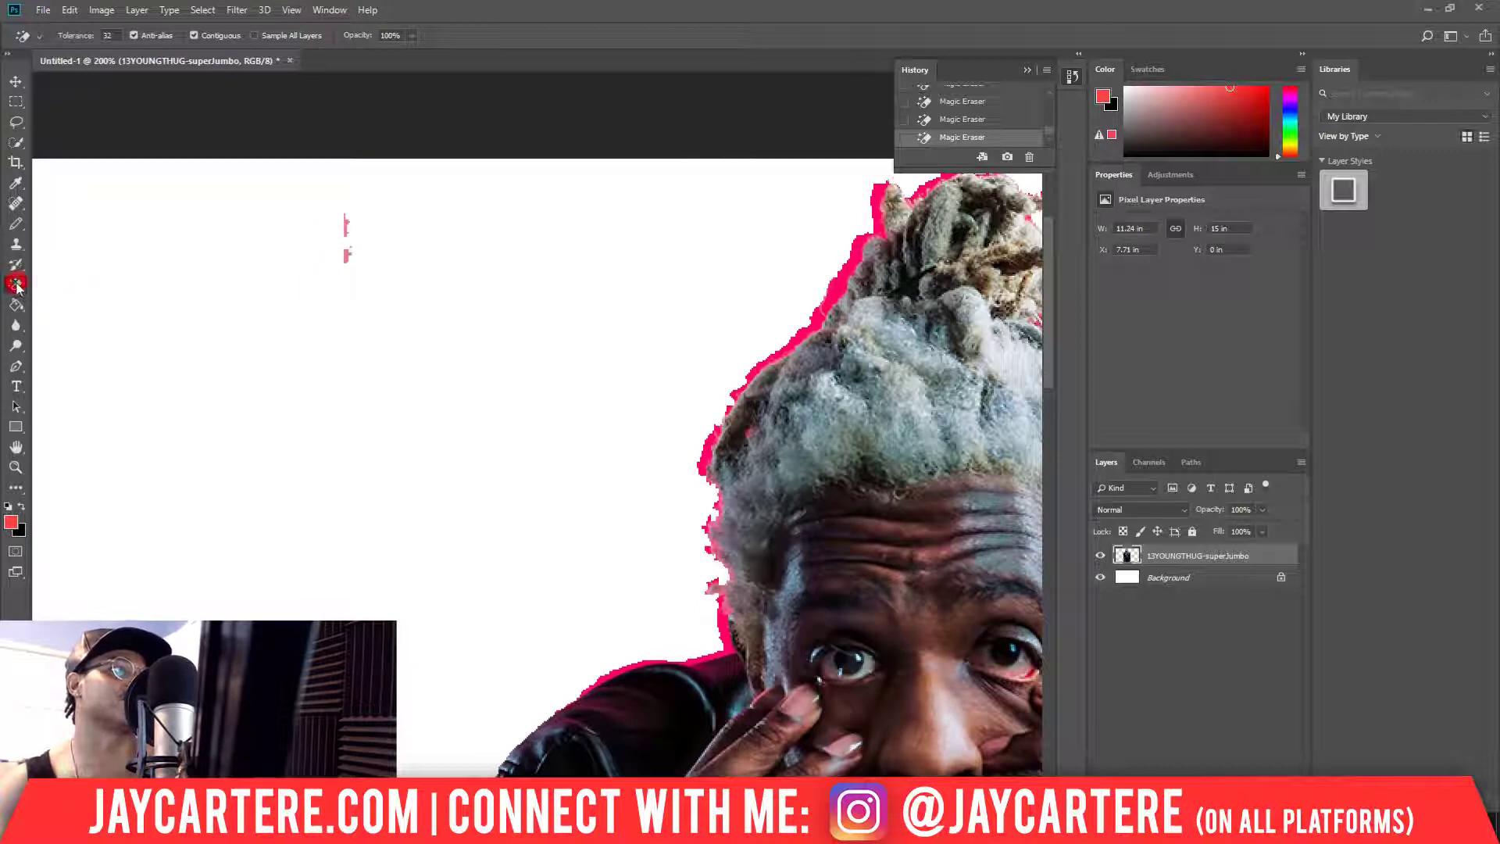
pyautogui.click(60, 281)
pyautogui.click(355, 200)
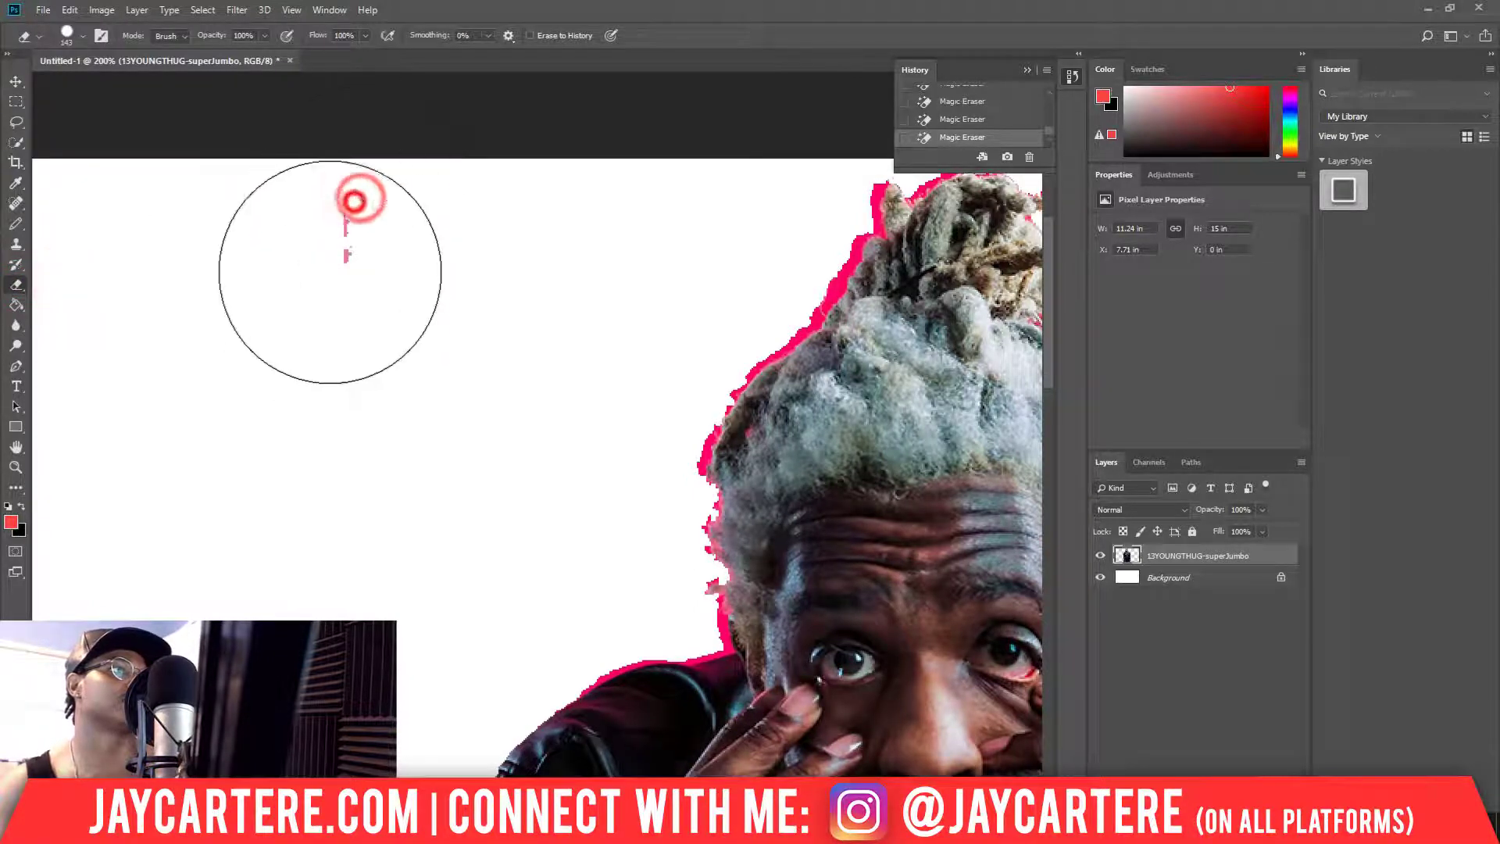
pyautogui.click(330, 272)
pyautogui.click(343, 243)
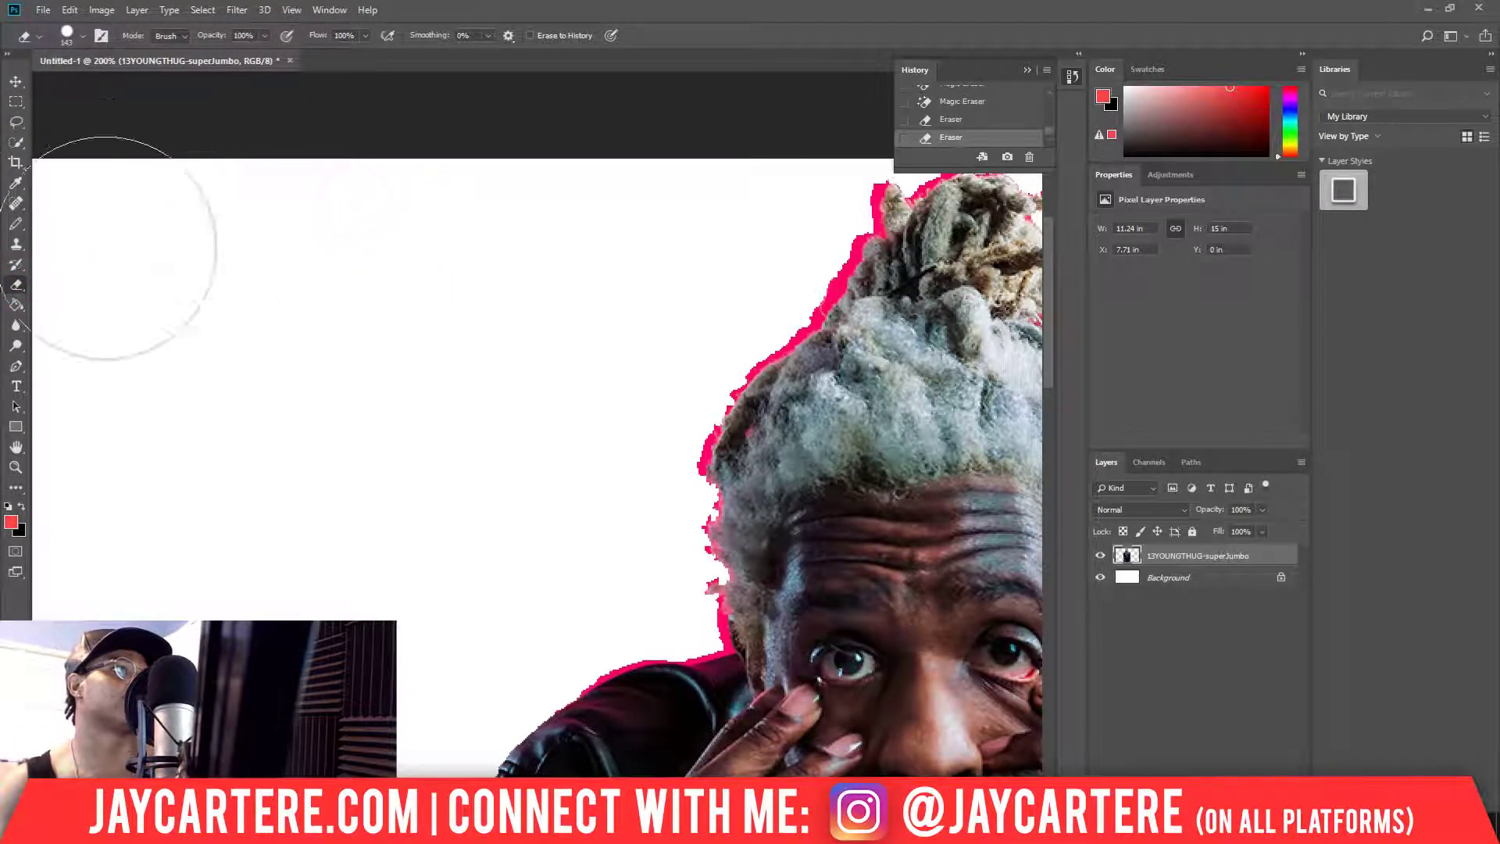
pyautogui.click(82, 36)
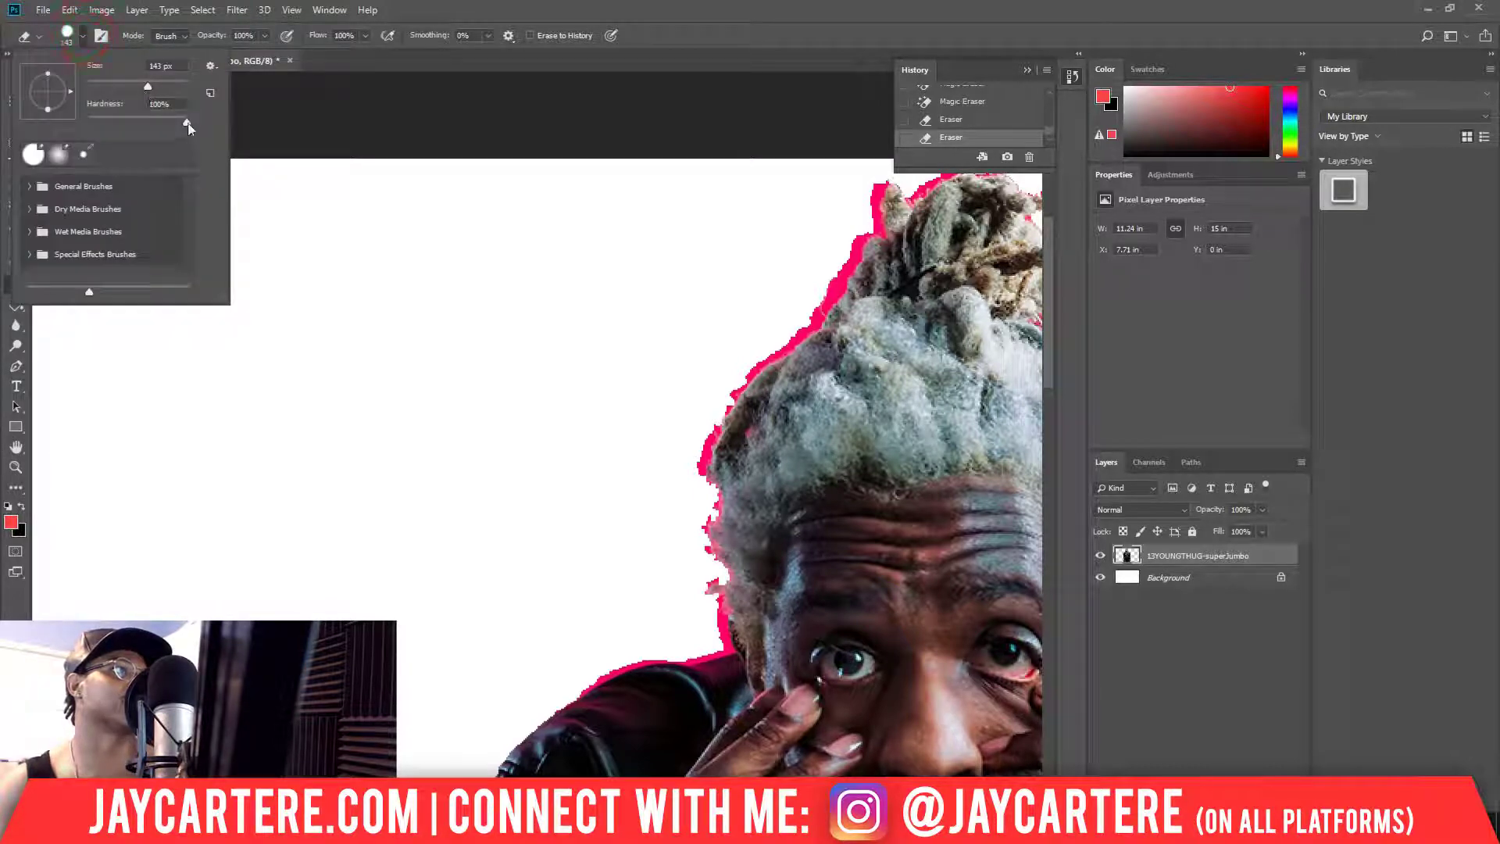
pyautogui.click(373, 191)
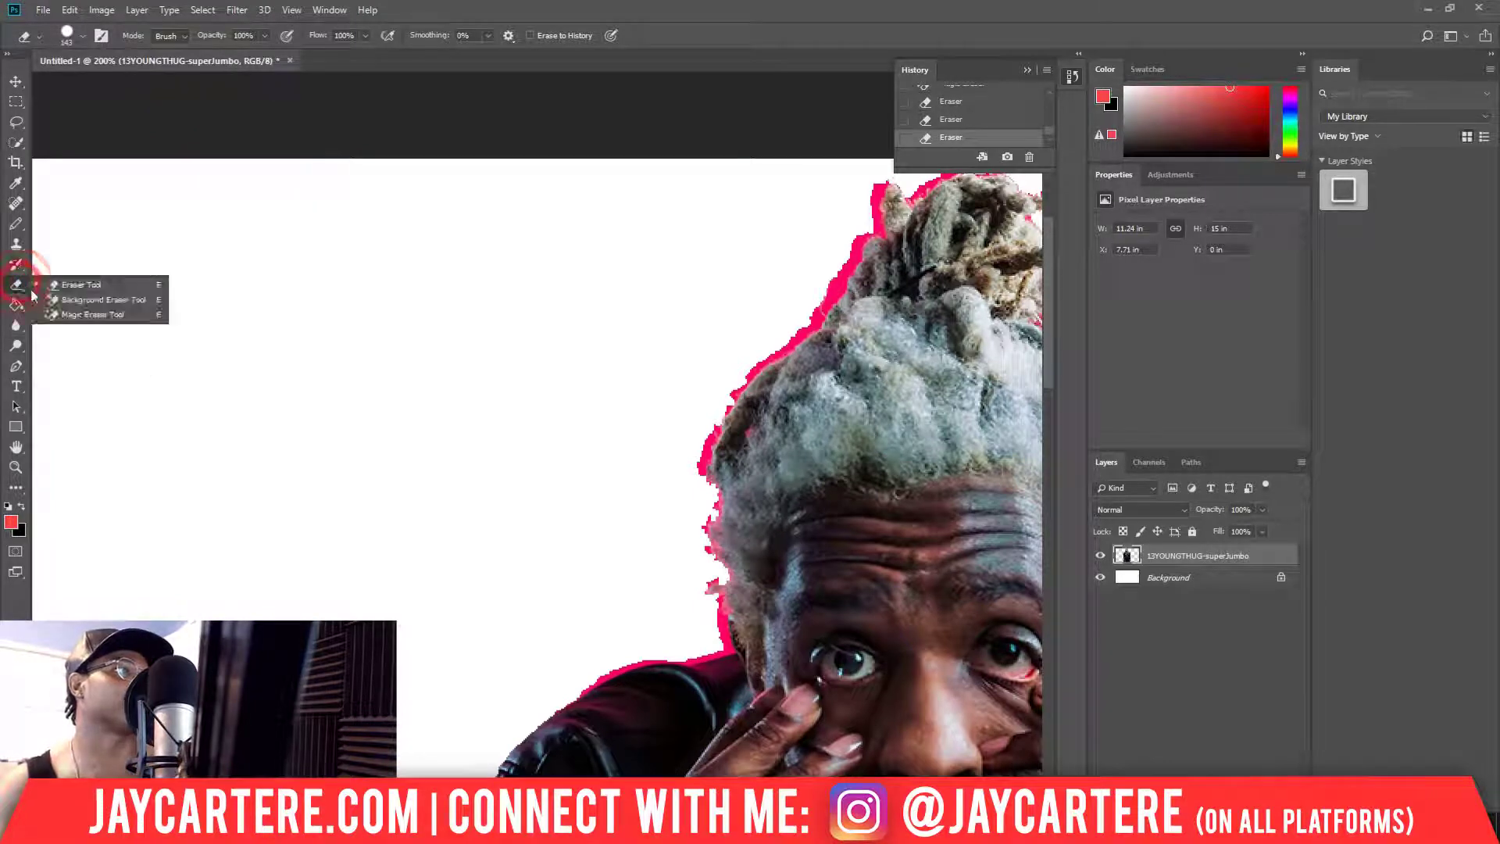
# - Erase the pink patch beside the jacket sleeve on the photo's left side with the Magic Eraser
pyautogui.click(67, 311)
pyautogui.scroll(-3, 435, 371)
pyautogui.scroll(-7, 435, 373)
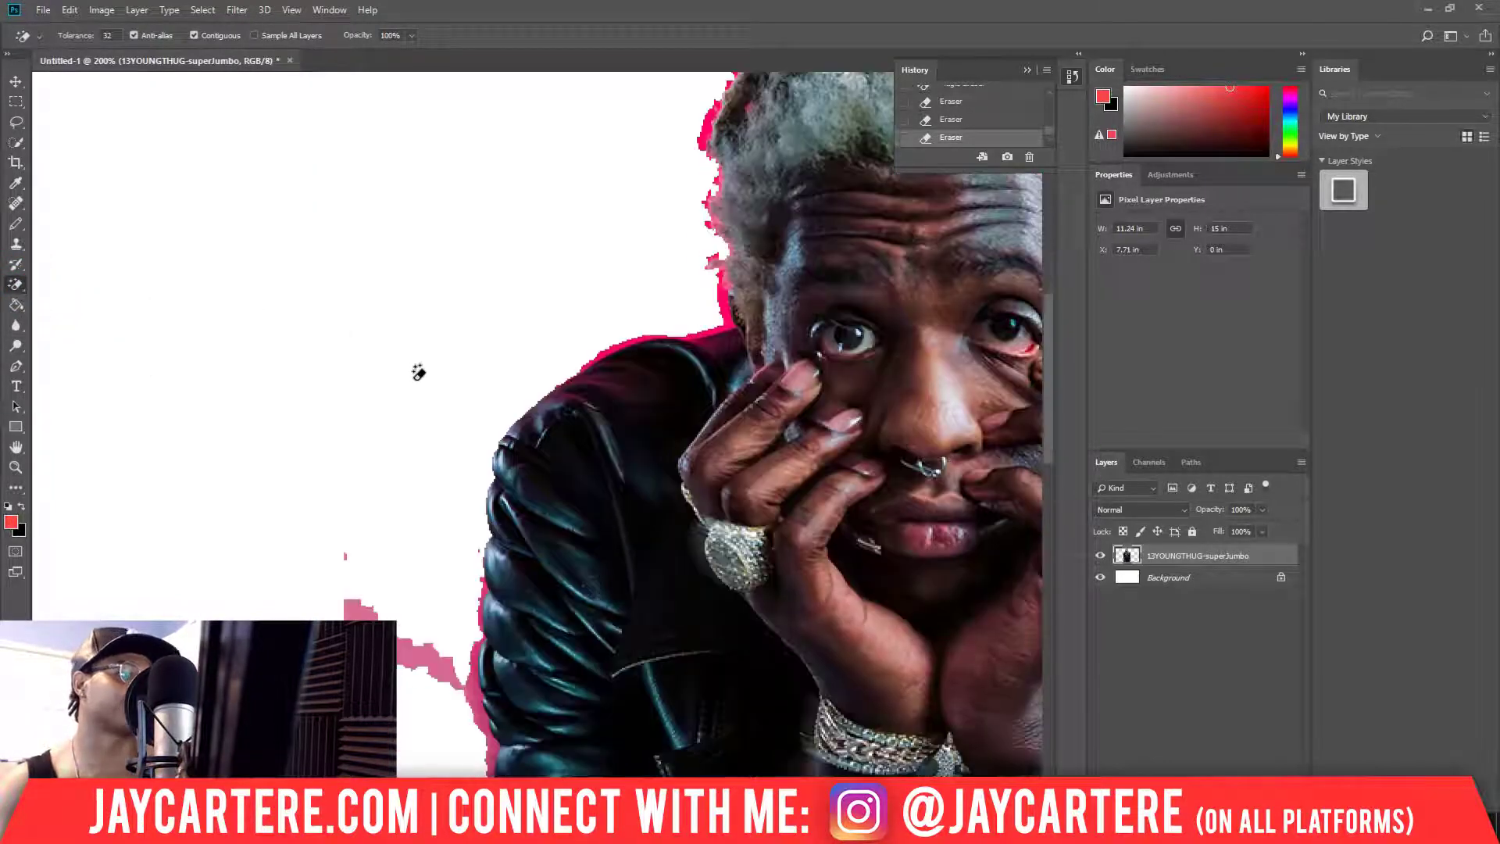
pyautogui.click(363, 447)
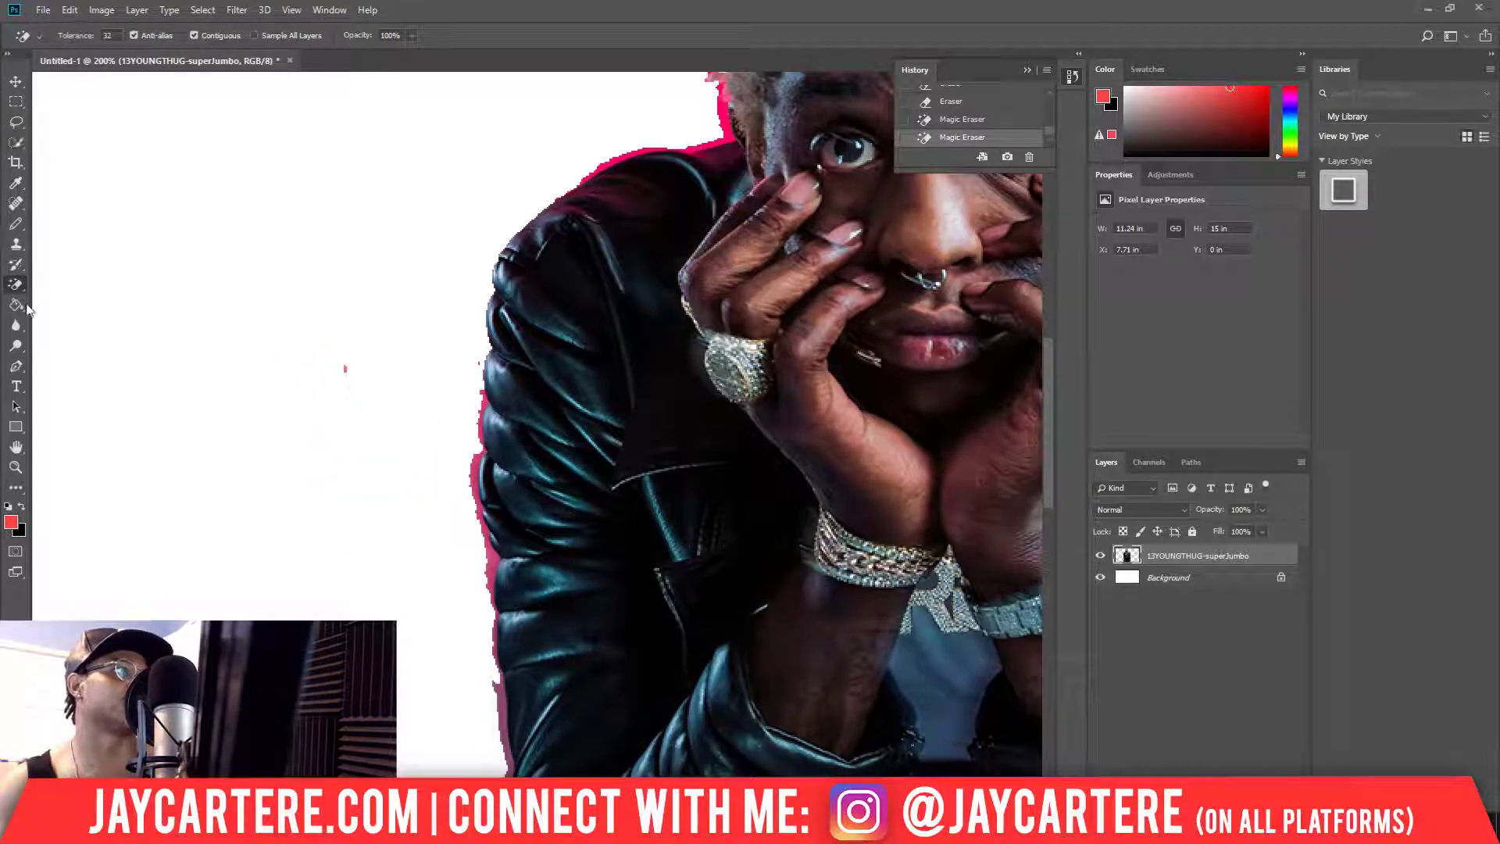
# - Wipe away the leftover pink speck beside the left sleeve with the regular Eraser
pyautogui.rightClick(18, 285)
pyautogui.click(70, 280)
pyautogui.click(304, 357)
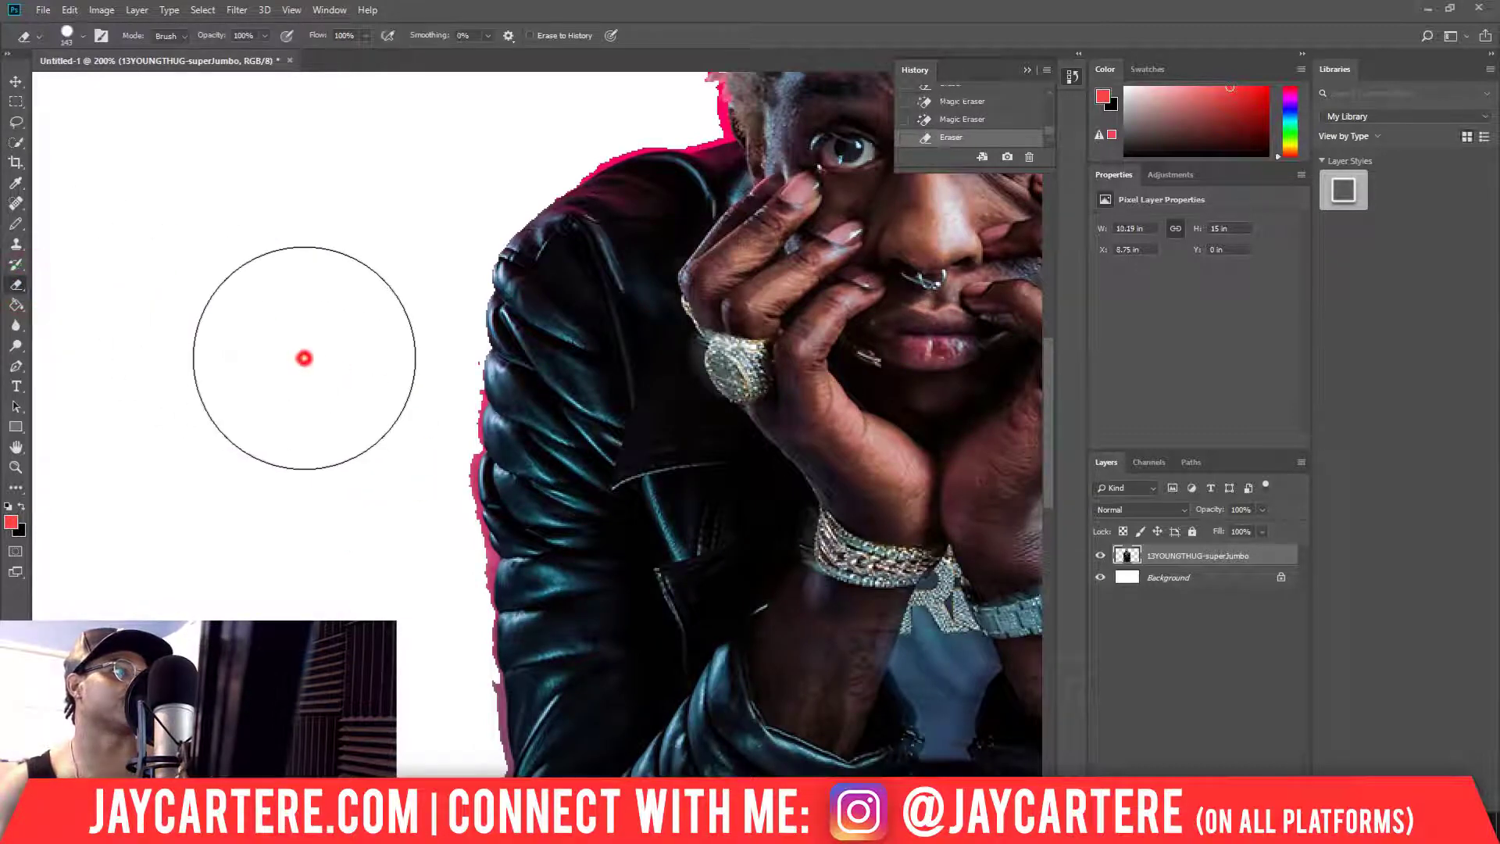
# - Erase the pink fringe along the outer edge of the lower left sleeve, near the elbow, with the Magic Eraser
pyautogui.rightClick(15, 286)
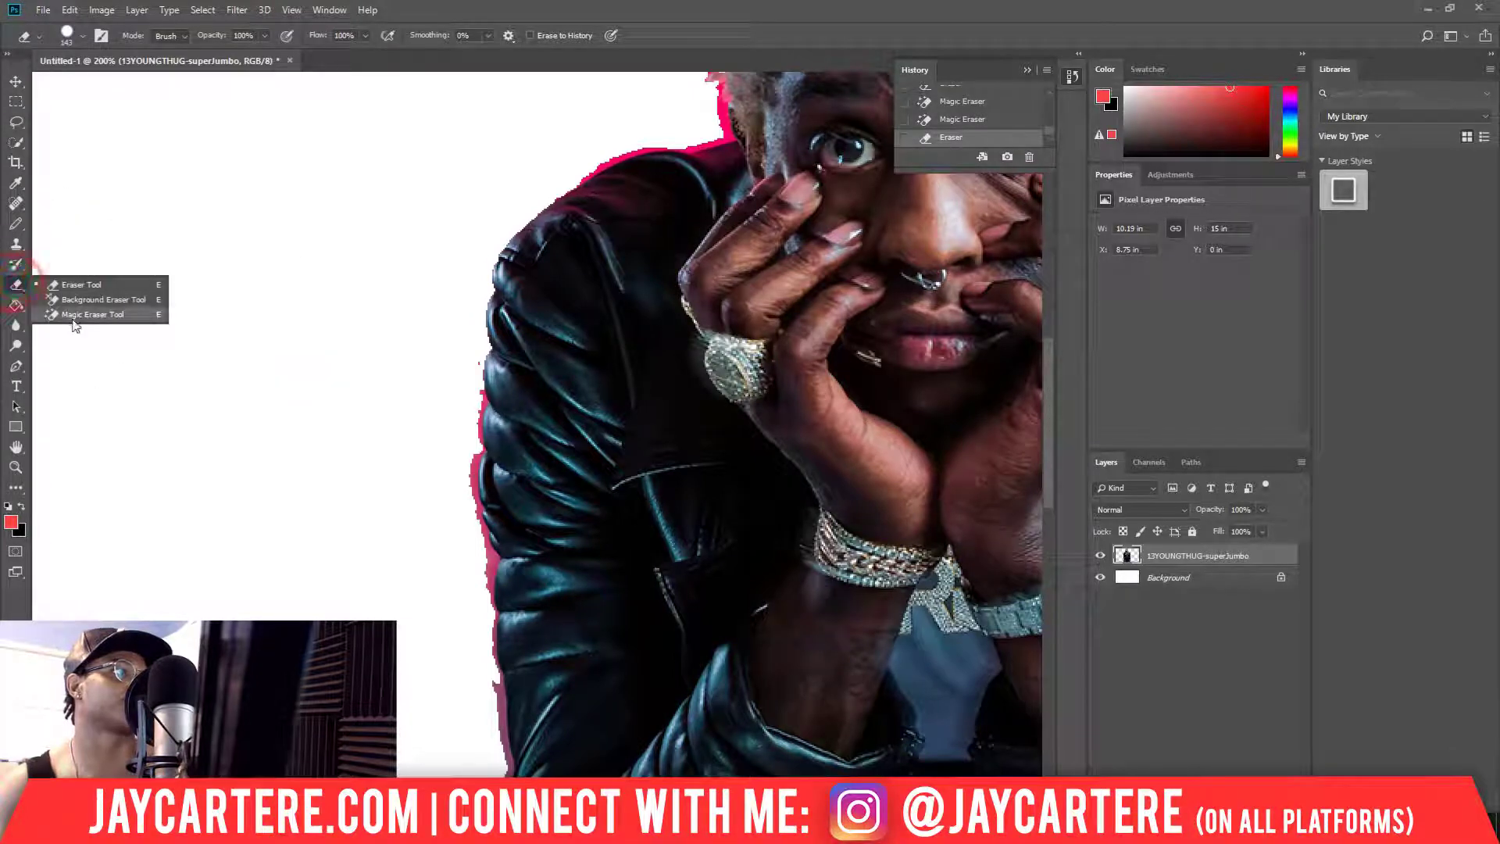
pyautogui.click(92, 314)
pyautogui.scroll(-10, 477, 473)
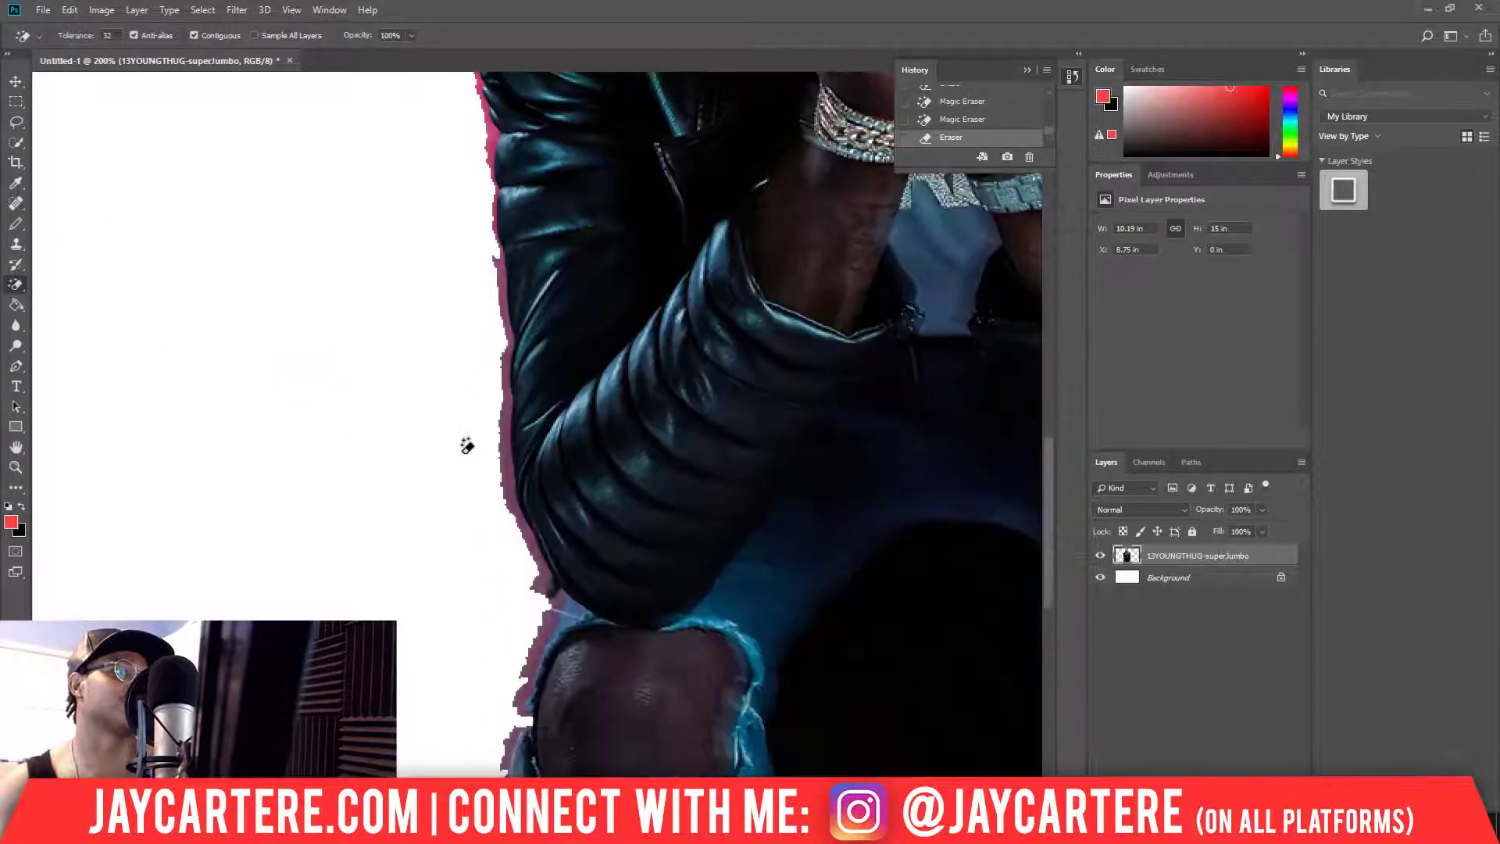
pyautogui.click(16, 466)
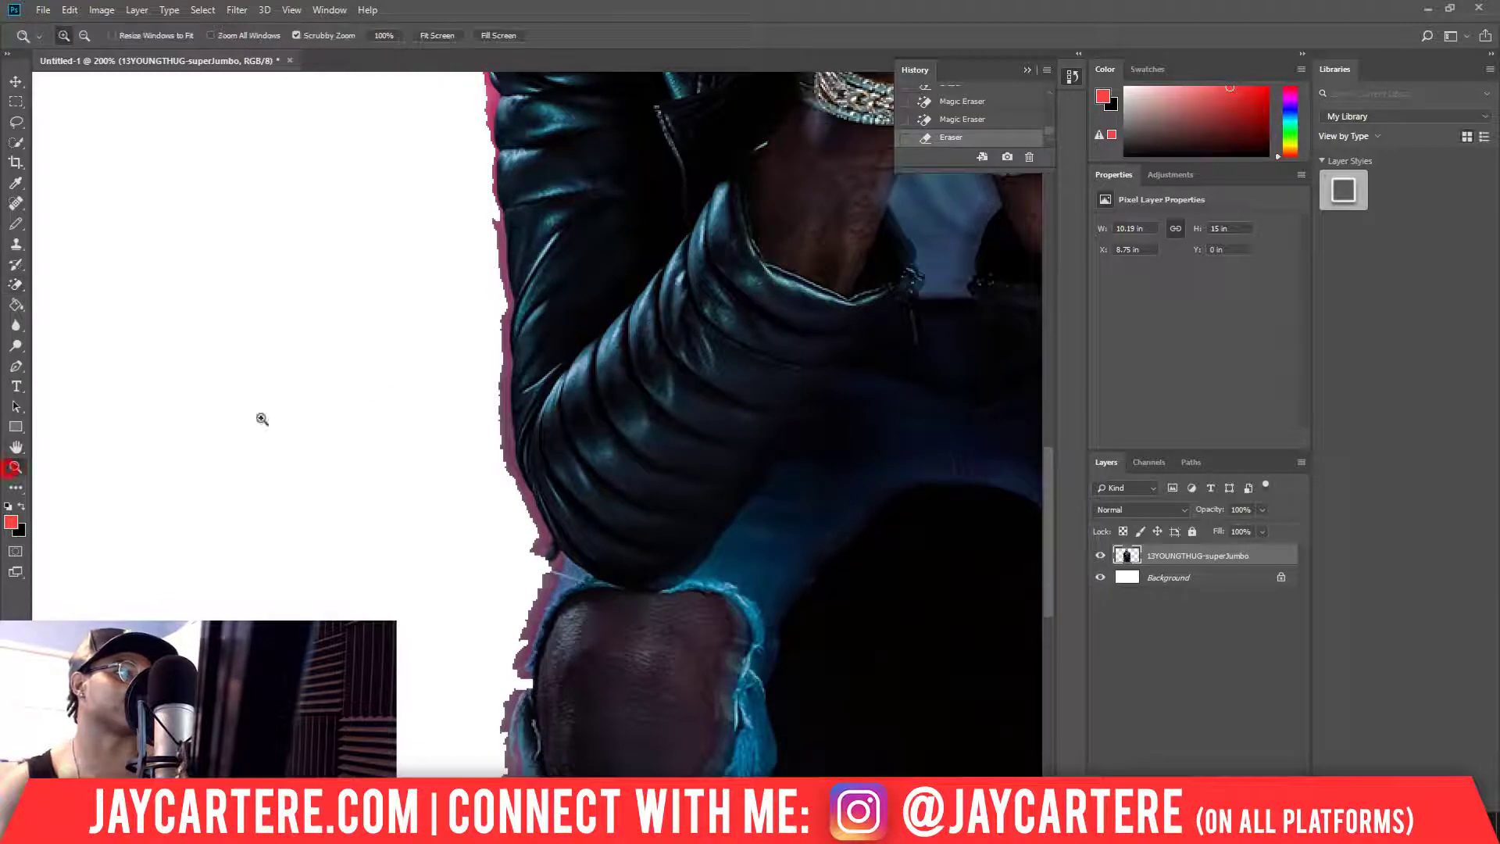
pyautogui.click(497, 430)
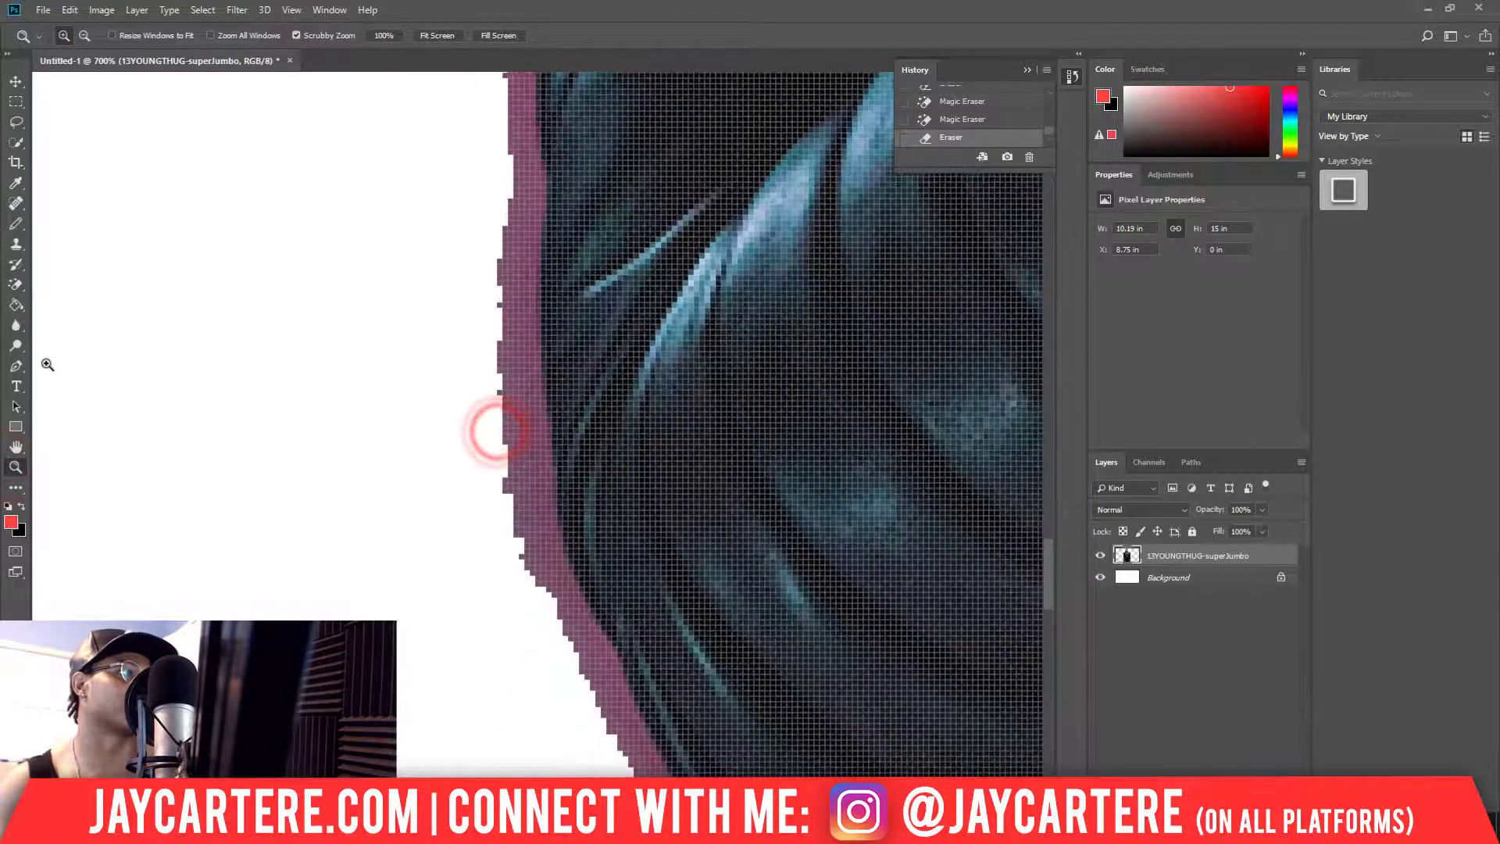
pyautogui.click(16, 284)
pyautogui.click(512, 375)
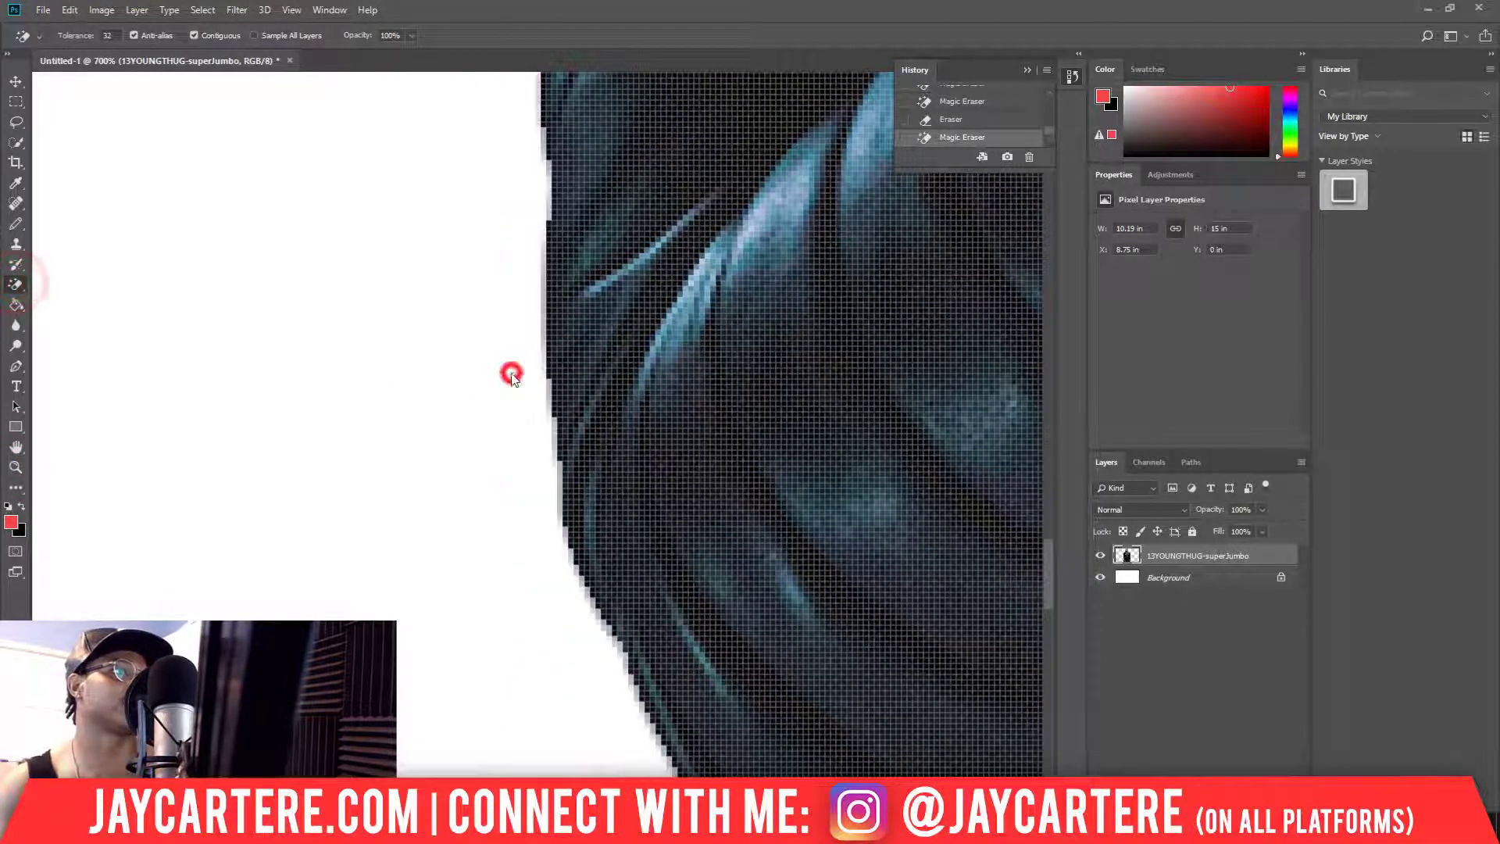
# - Remove the pink fringe pieces along the folds of the upper and middle left sleeve with the Magic Eraser
pyautogui.scroll(10, 496, 463)
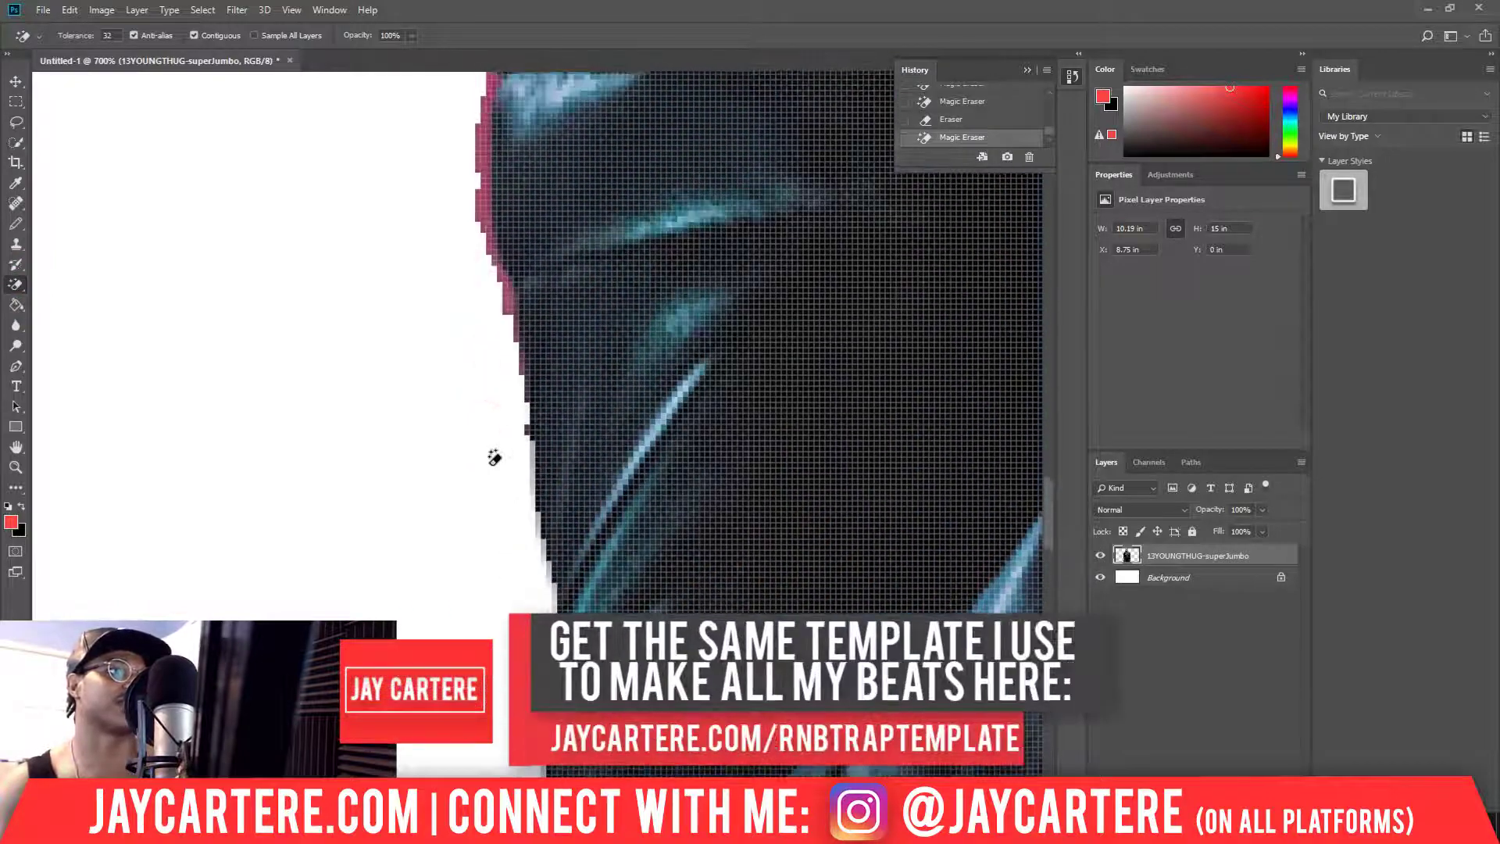
pyautogui.scroll(5, 495, 457)
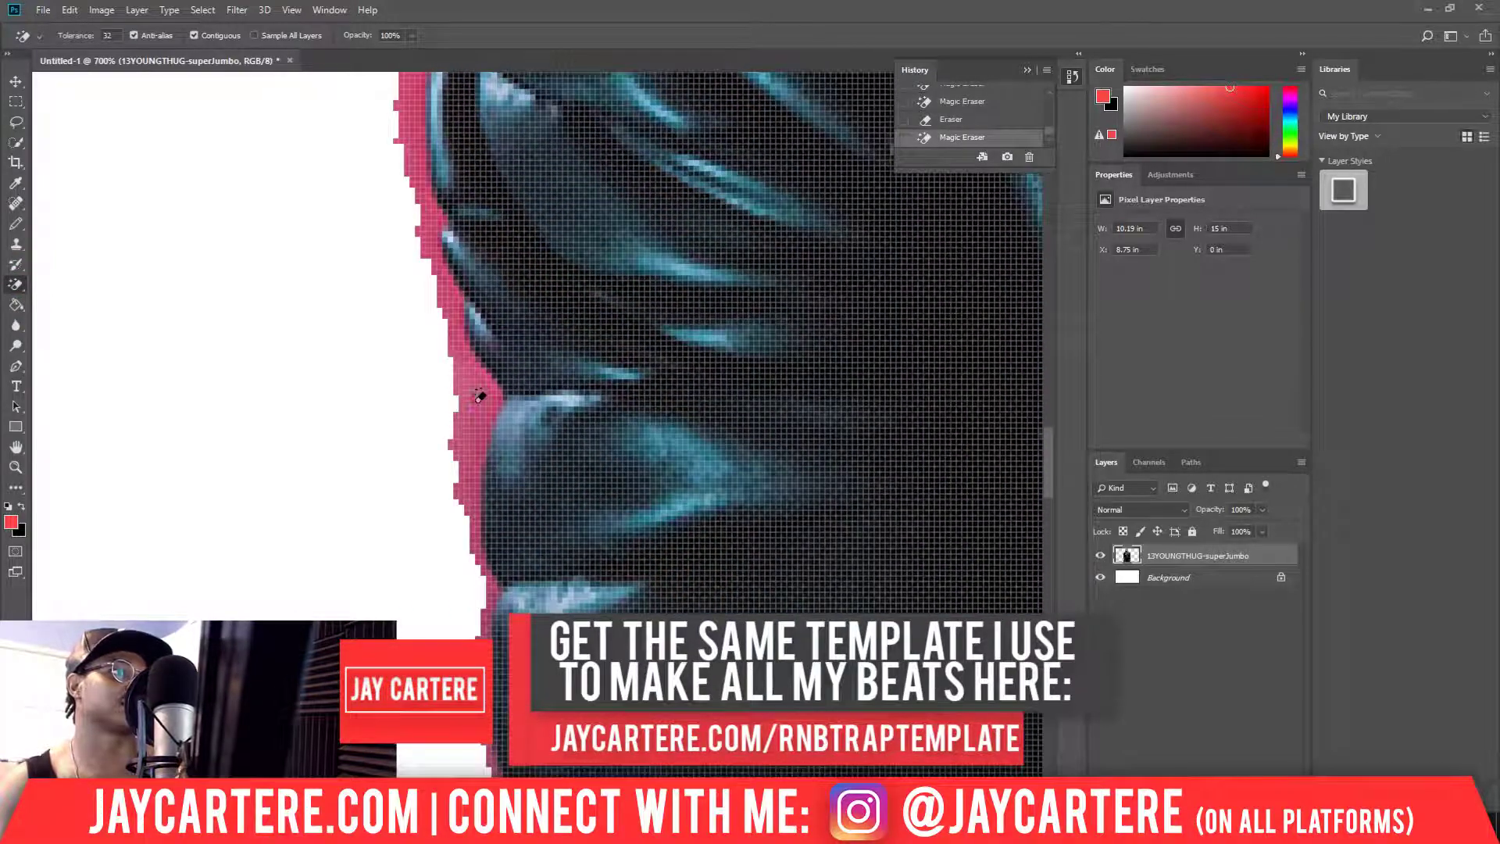
pyautogui.click(479, 397)
pyautogui.scroll(5, 473, 402)
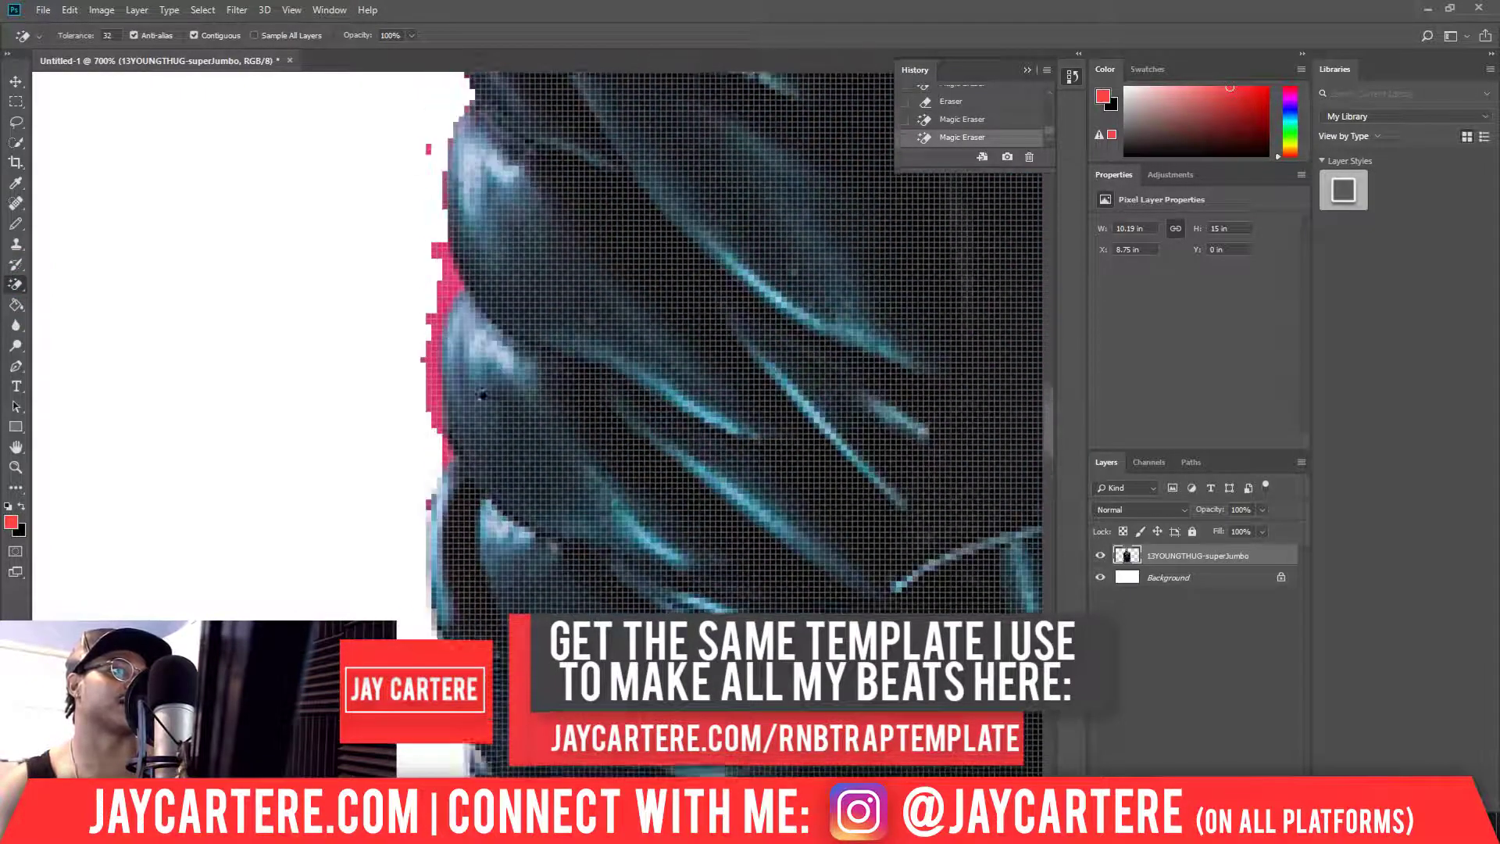
pyautogui.scroll(6, 481, 396)
pyautogui.scroll(-2, 478, 395)
pyautogui.click(451, 445)
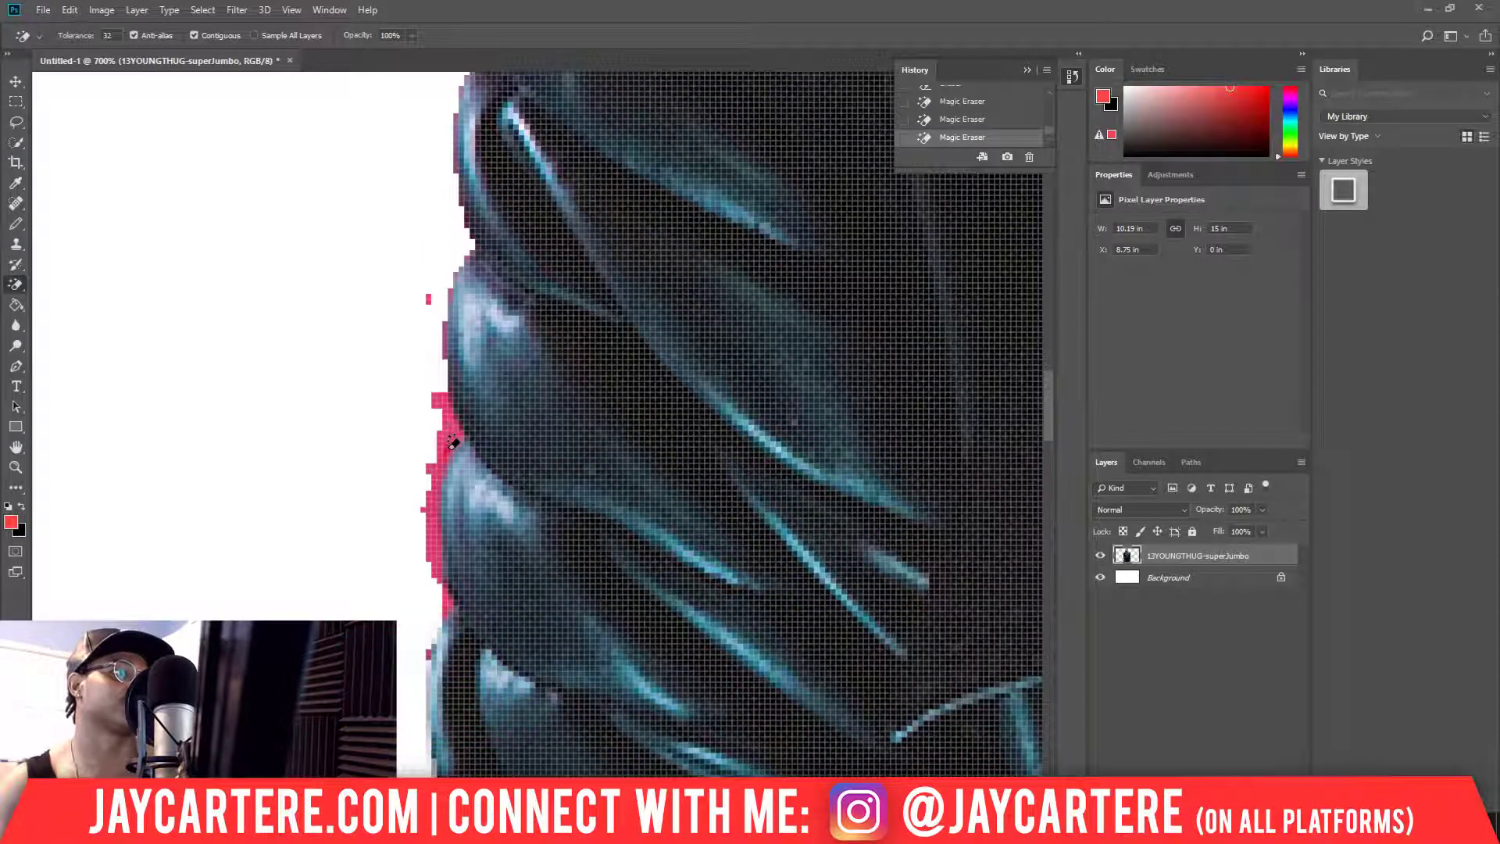
pyautogui.click(452, 443)
pyautogui.scroll(-5, 453, 440)
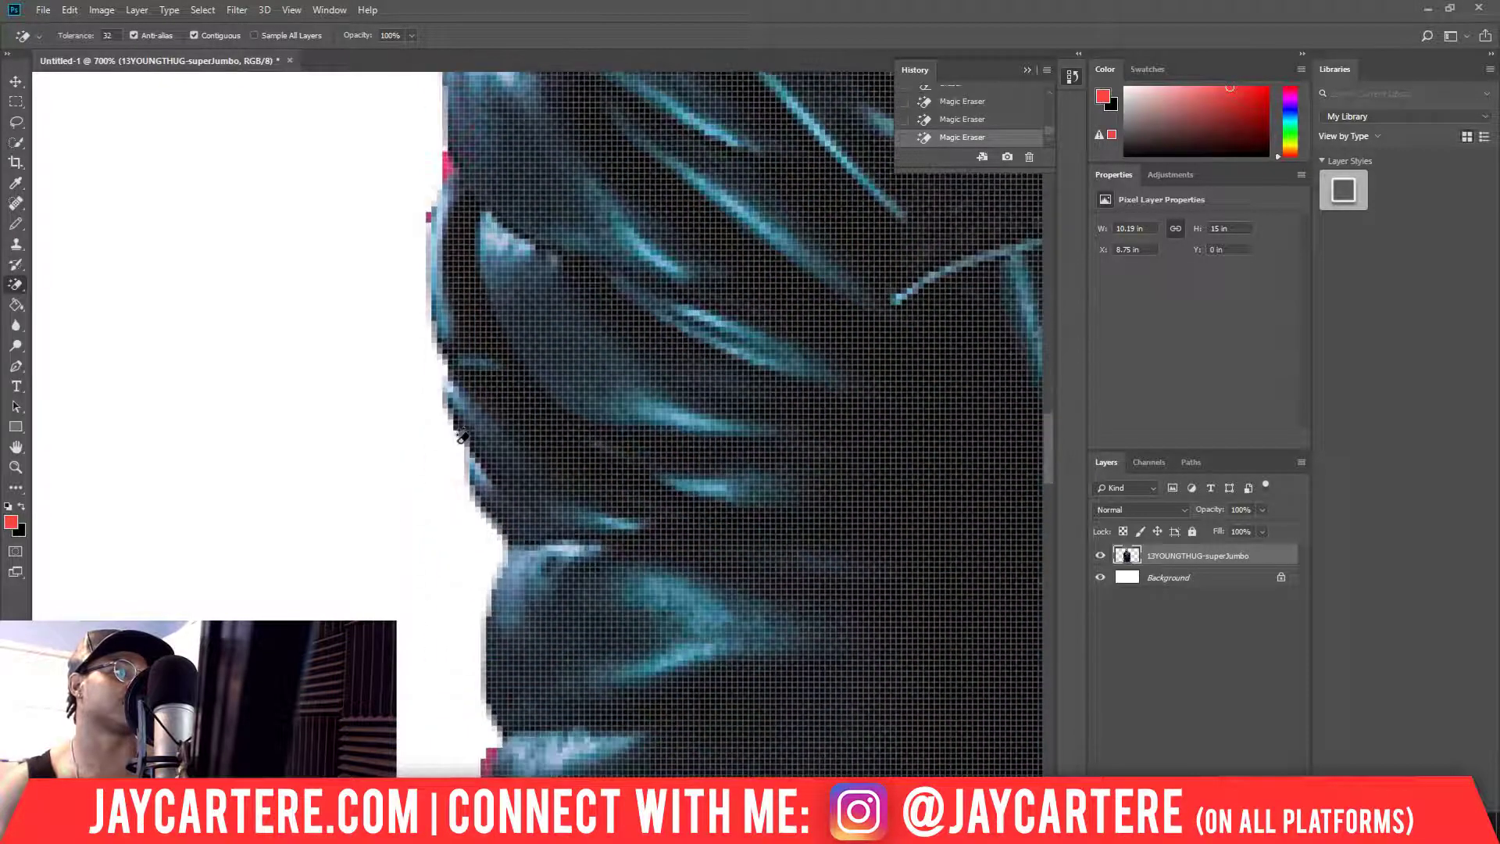
pyautogui.scroll(-5, 462, 436)
pyautogui.click(480, 530)
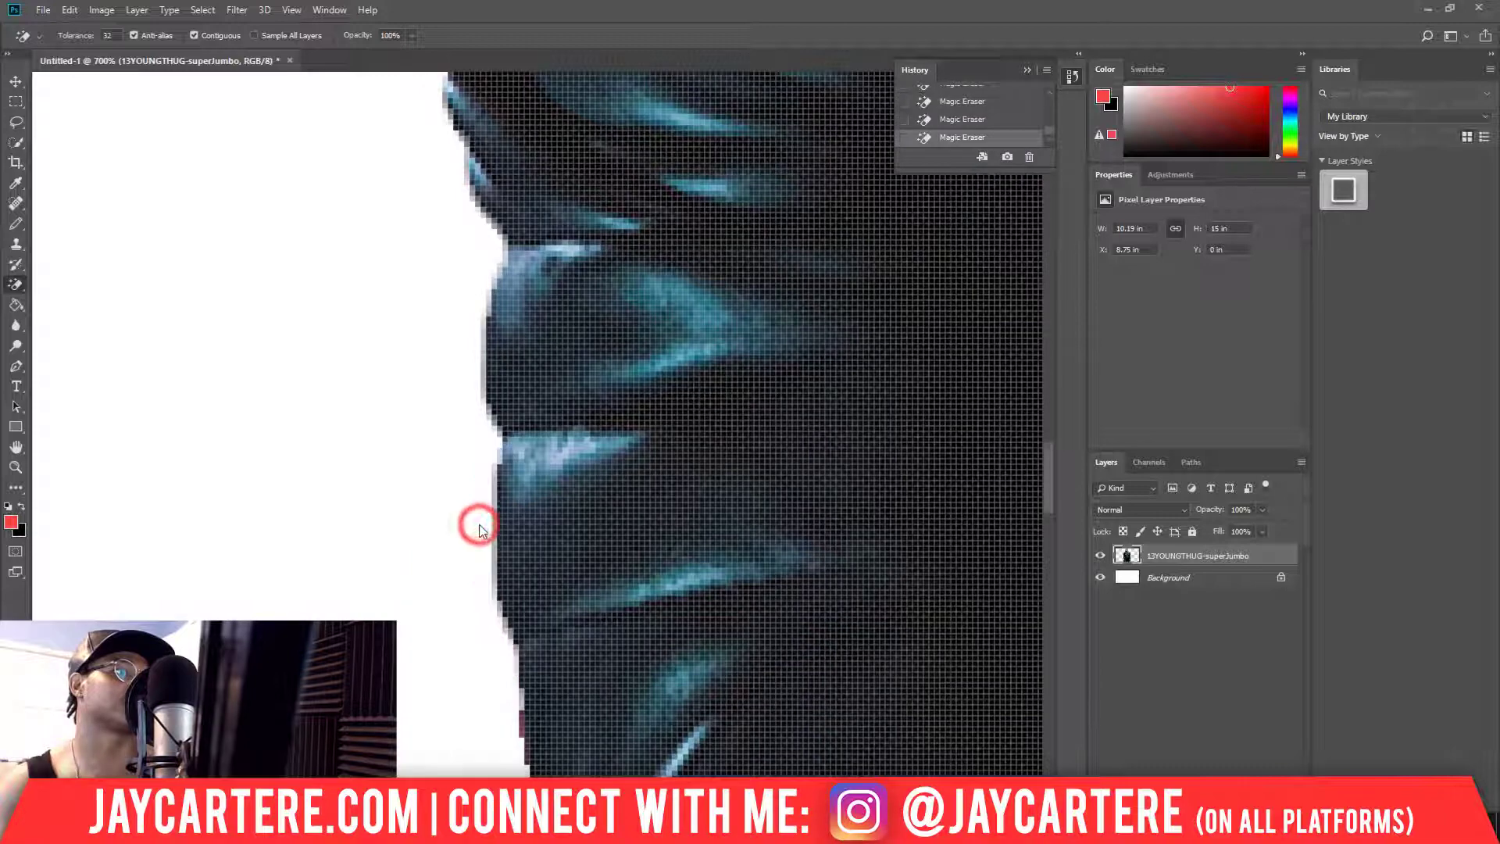
# - Erase the pink remnants below the left elbow, around the ripped knee and at the photo's bottom edge with the Magic Eraser
pyautogui.scroll(-5, 478, 518)
pyautogui.scroll(-10, 485, 488)
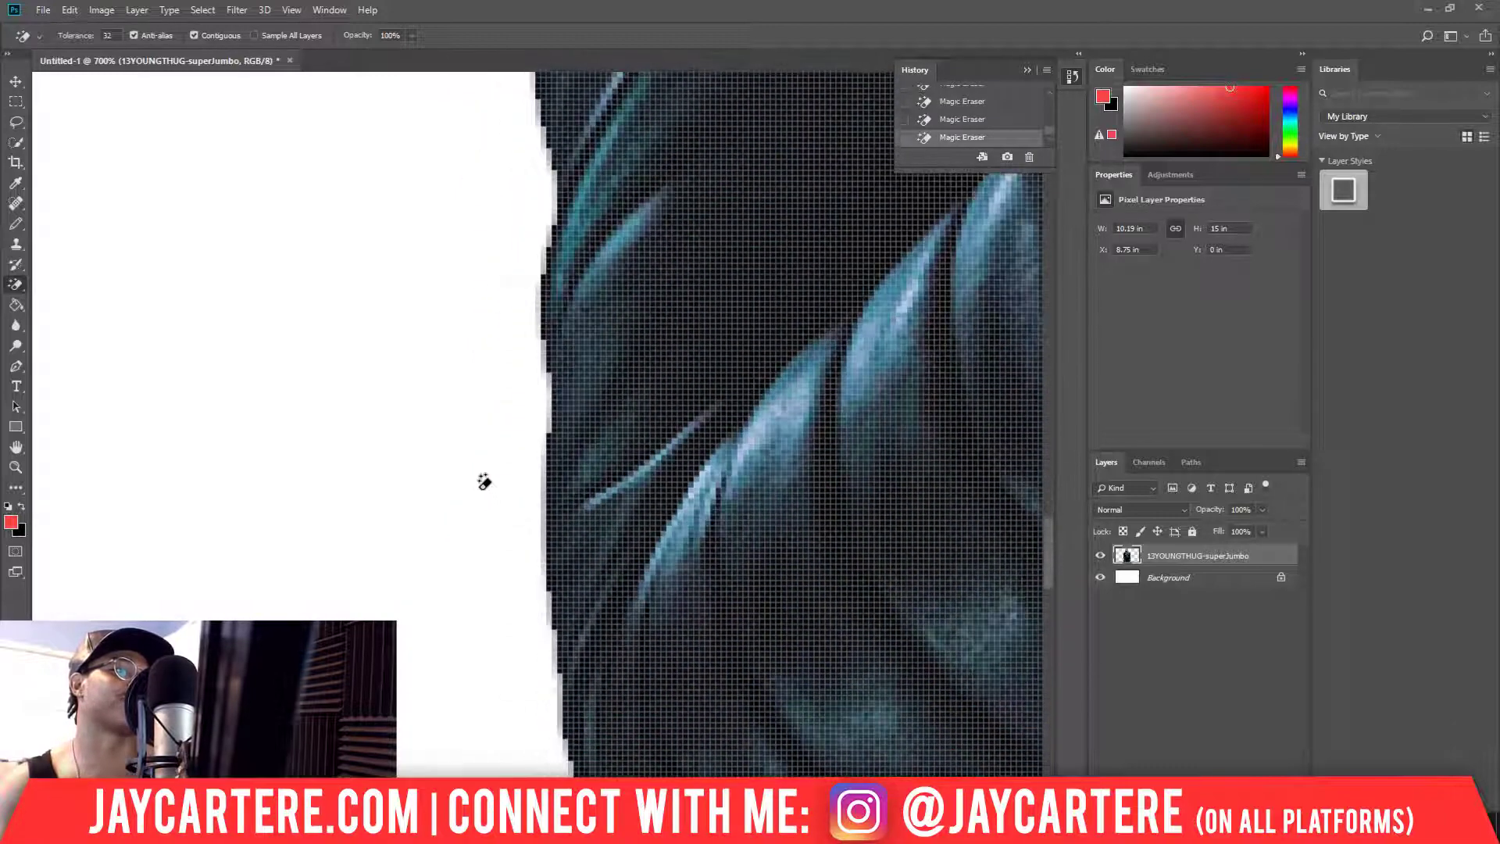
pyautogui.scroll(-6, 500, 492)
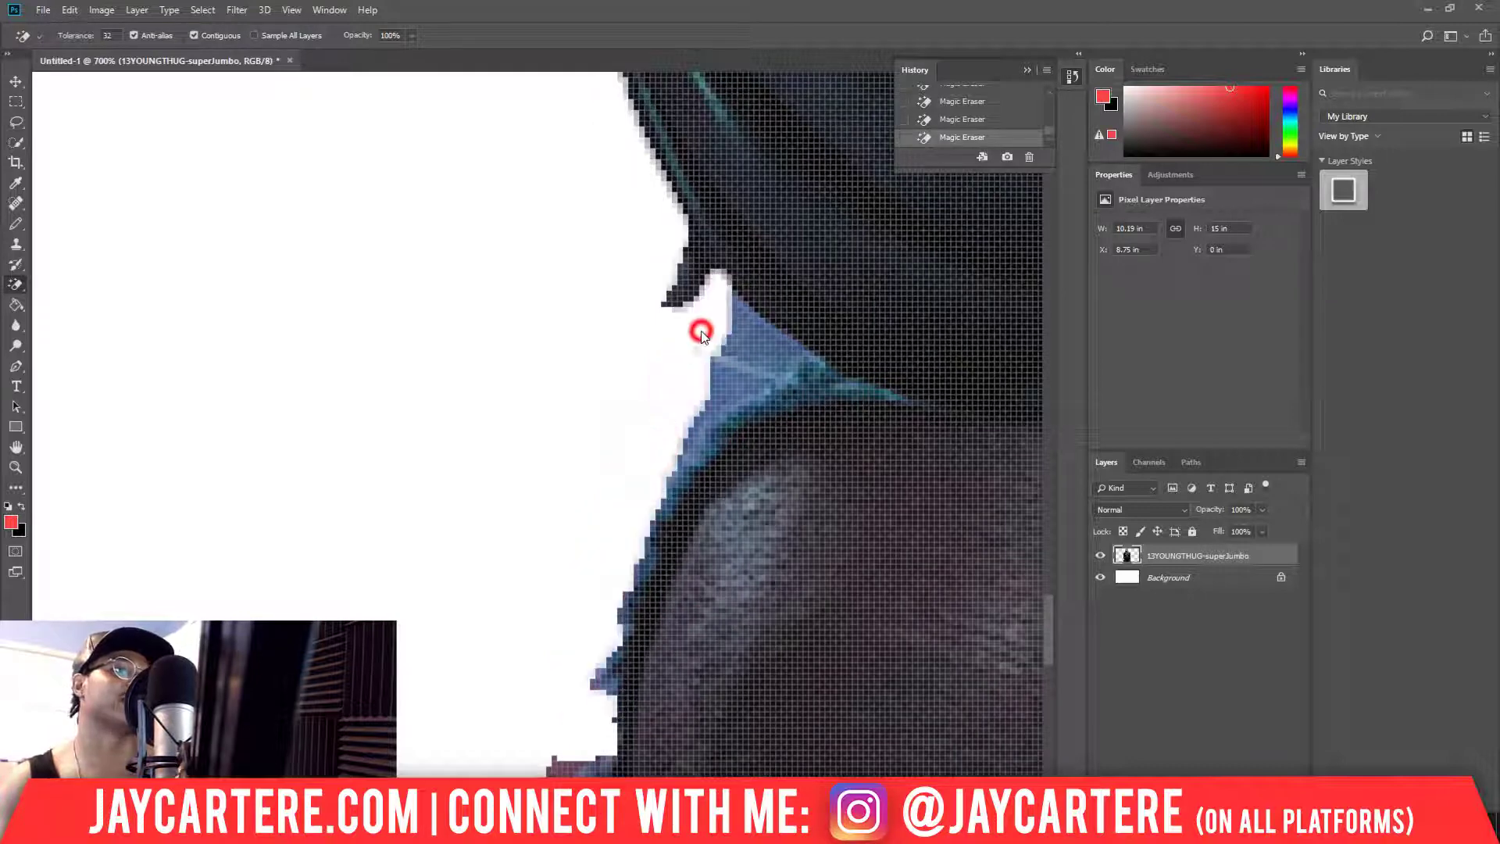
pyautogui.scroll(-8, 572, 429)
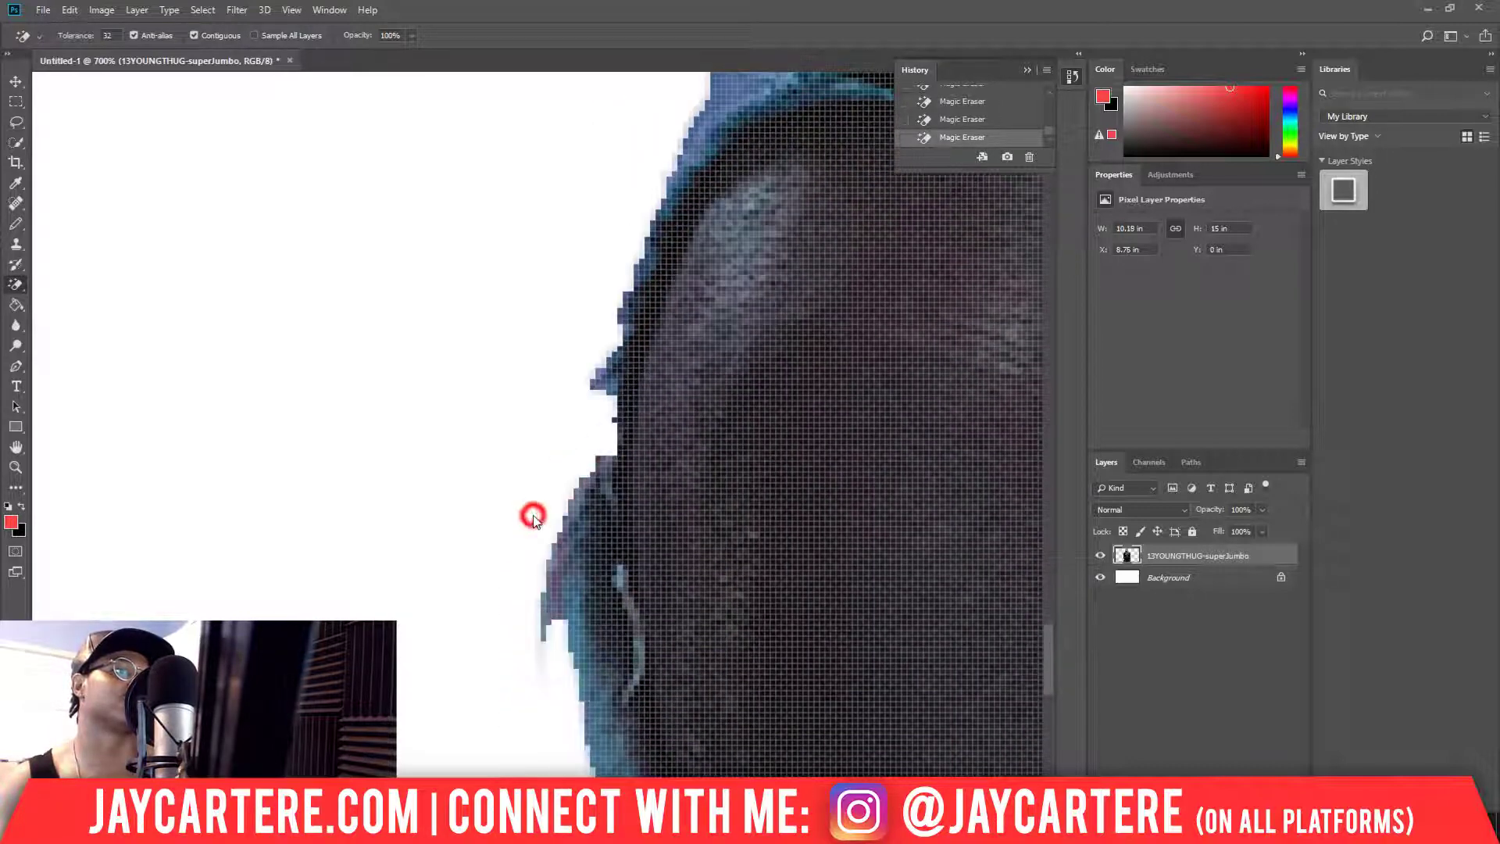
pyautogui.scroll(-12, 534, 519)
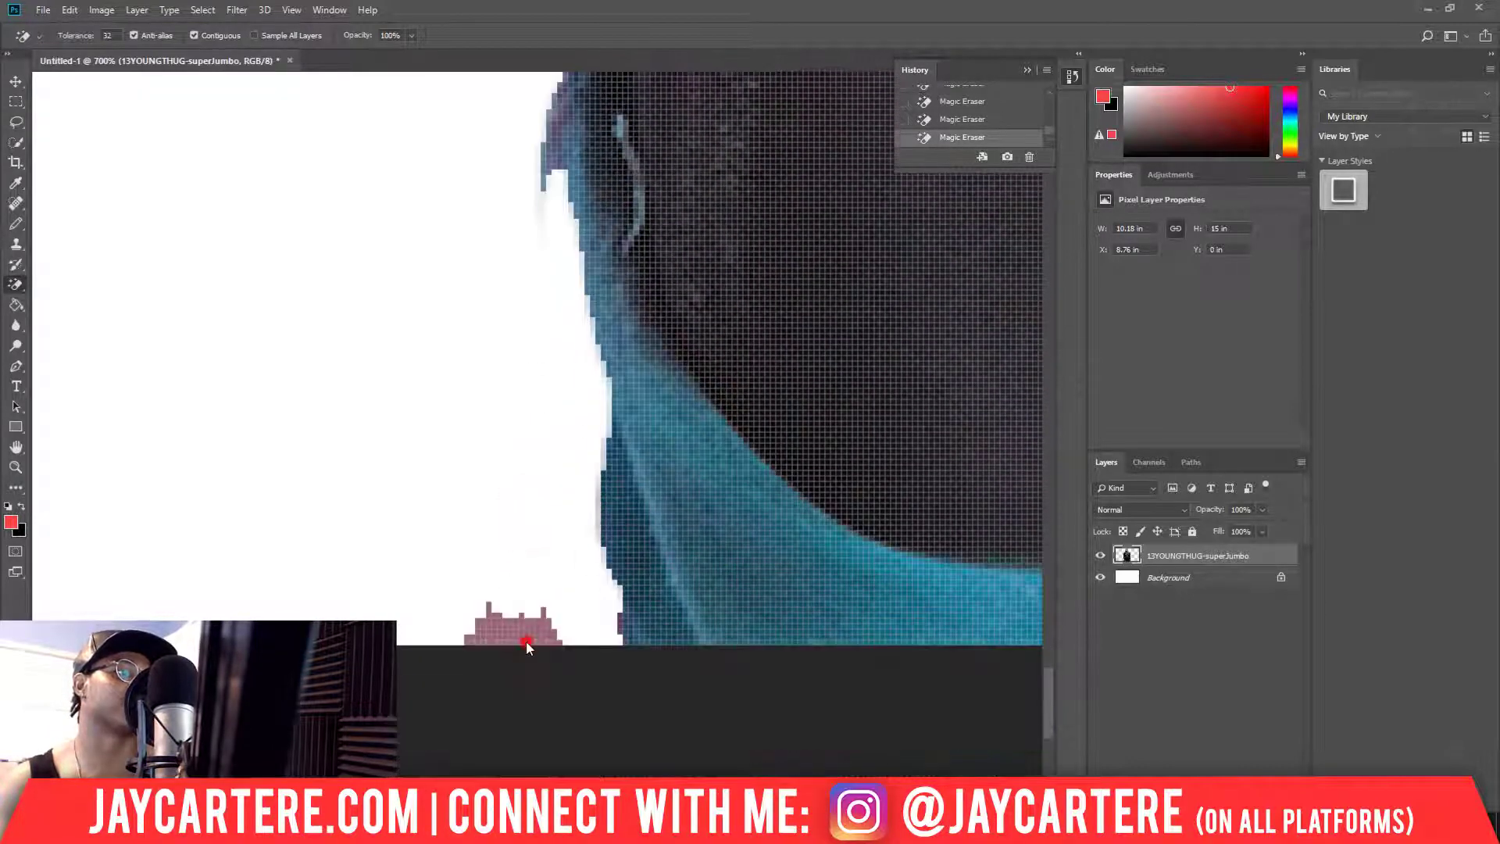
pyautogui.scroll(5, 481, 327)
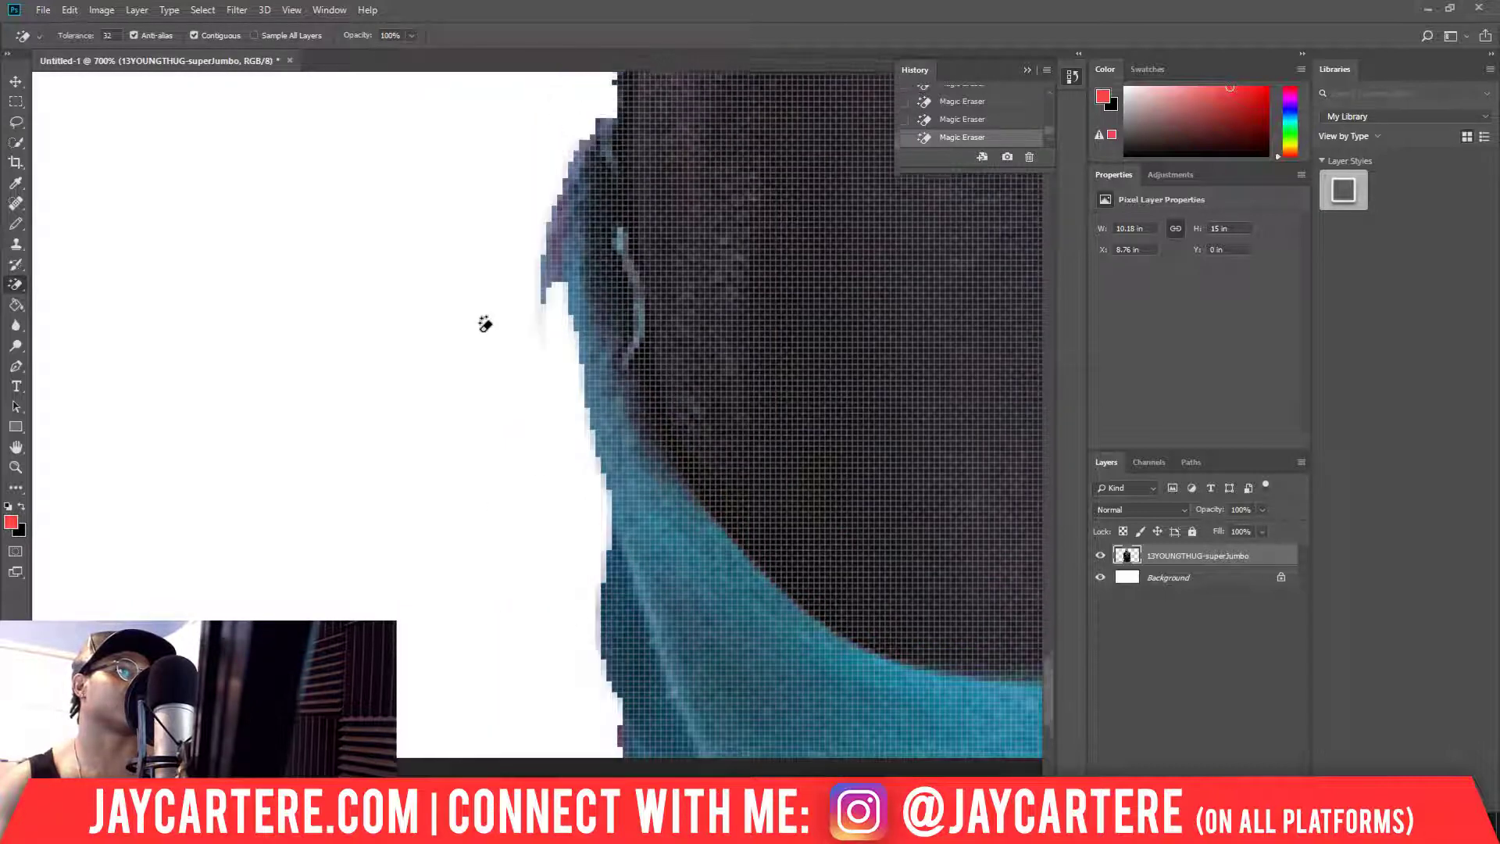
# - Examine the whole cutout for pink remnants still left around the hair, the shoulders and the photo's right side
pyautogui.click(15, 467)
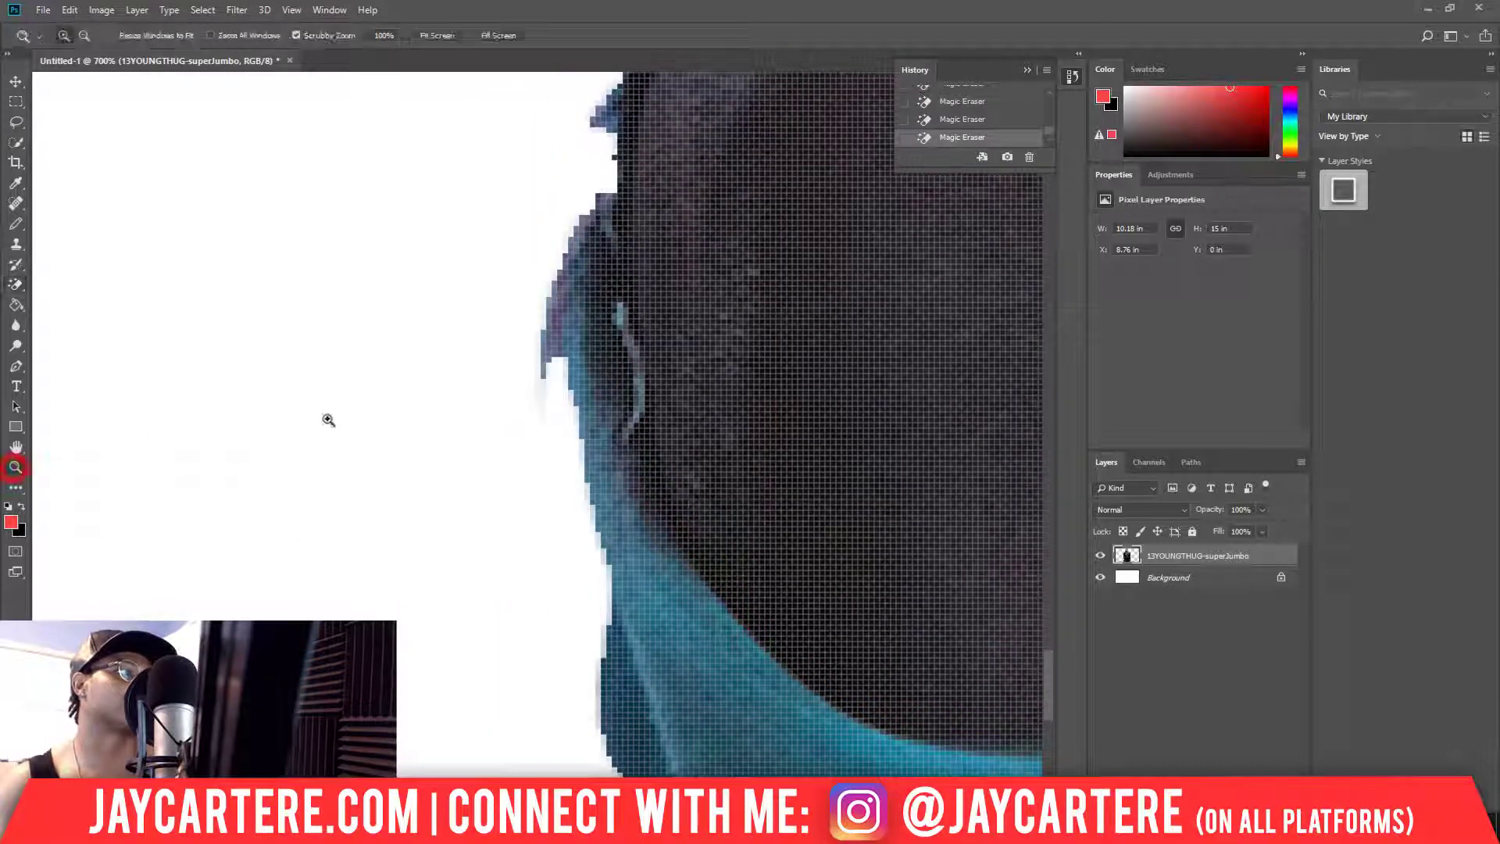
pyautogui.keyDown('alt'); pyautogui.click(450, 341); pyautogui.keyUp('alt')
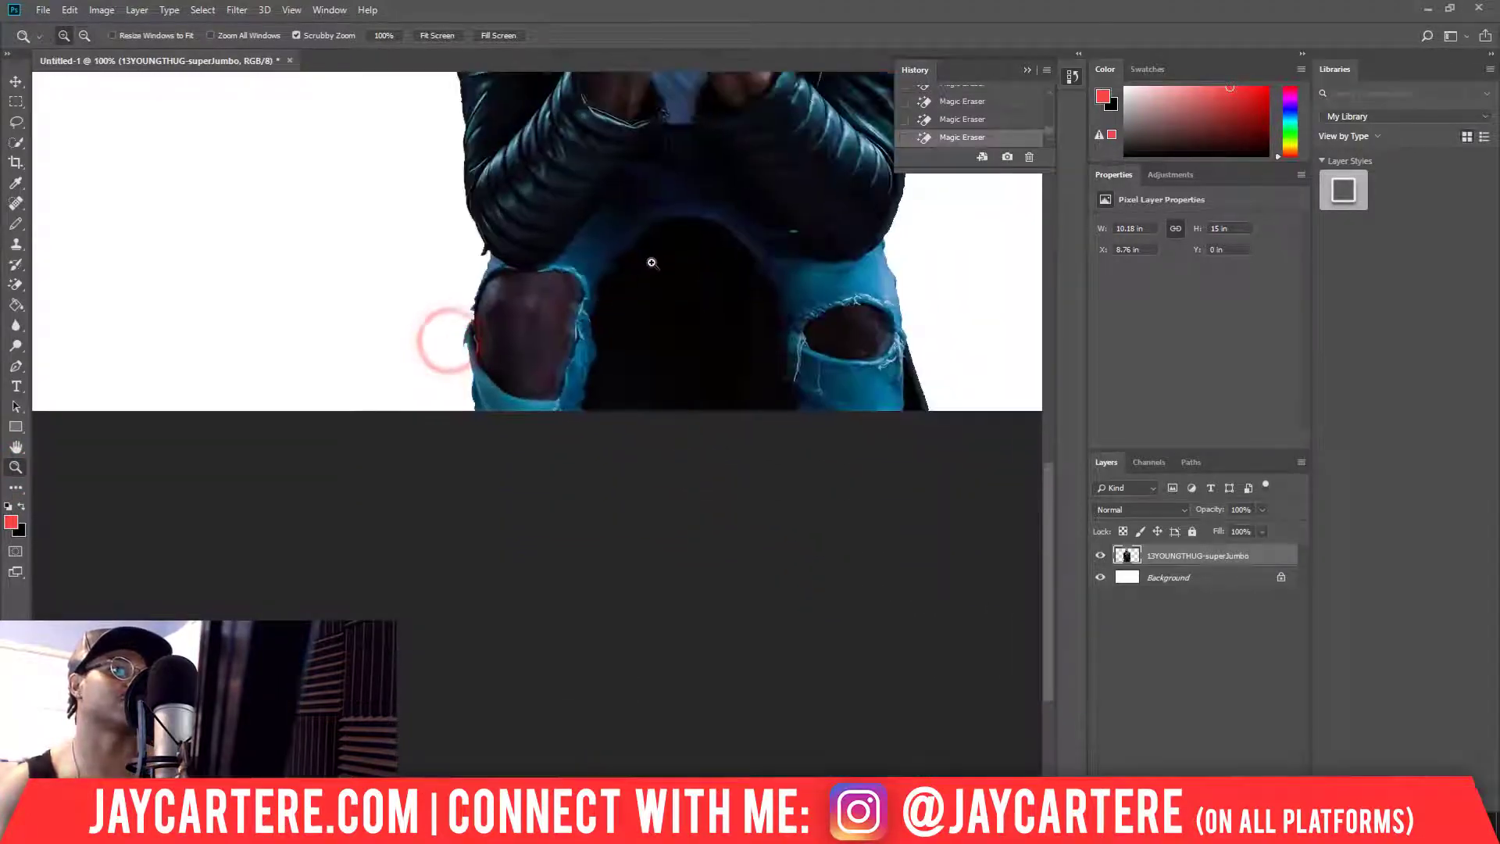
pyautogui.rightClick(651, 263)
pyautogui.click(660, 466)
pyautogui.scroll(1, 734, 343)
pyautogui.scroll(-2, 723, 361)
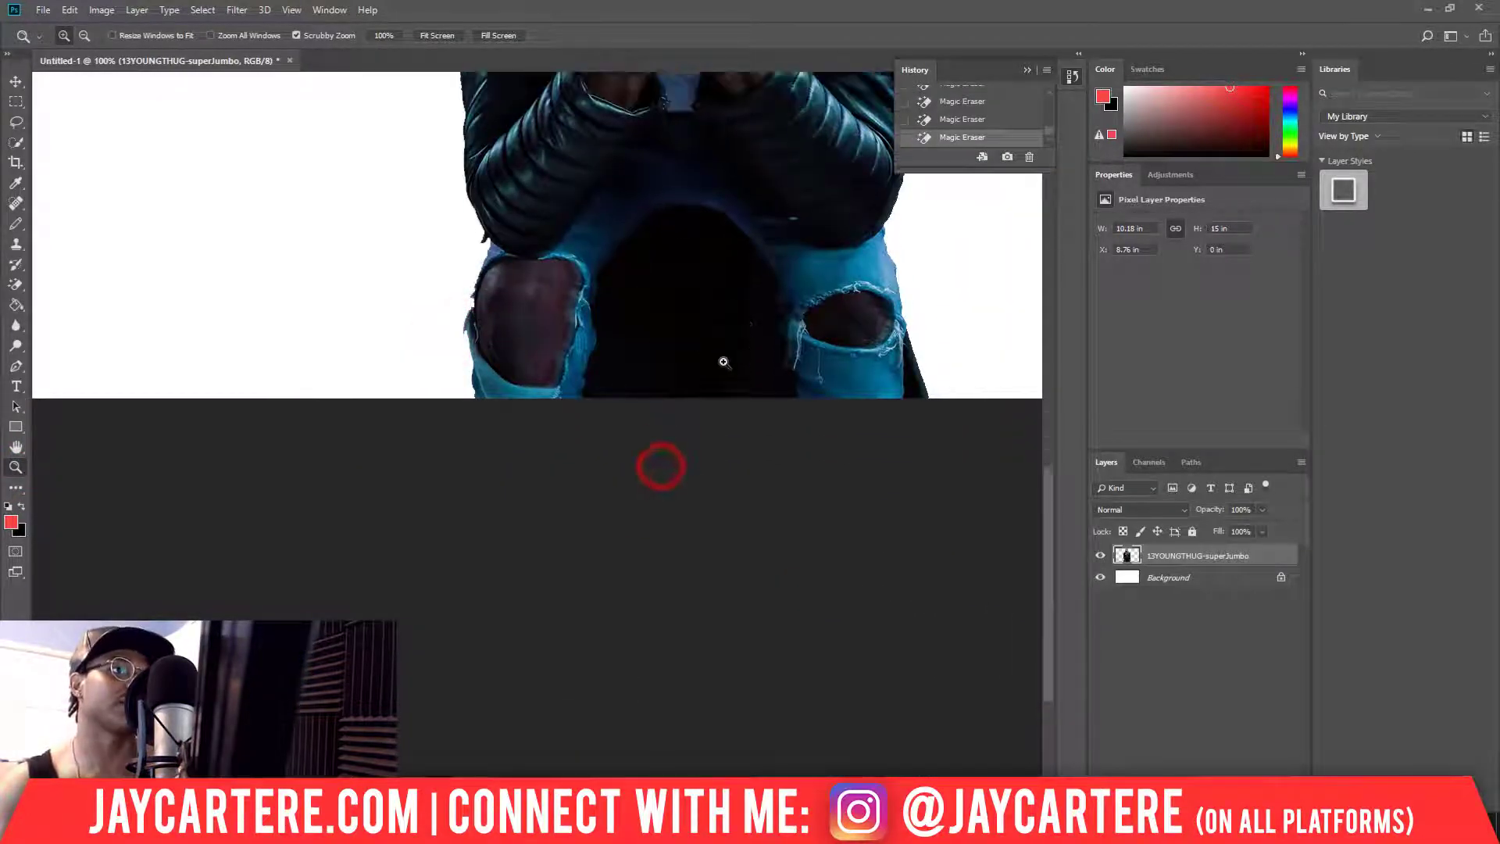
pyautogui.scroll(8, 723, 361)
pyautogui.scroll(4, 723, 361)
pyautogui.scroll(-1, 703, 641)
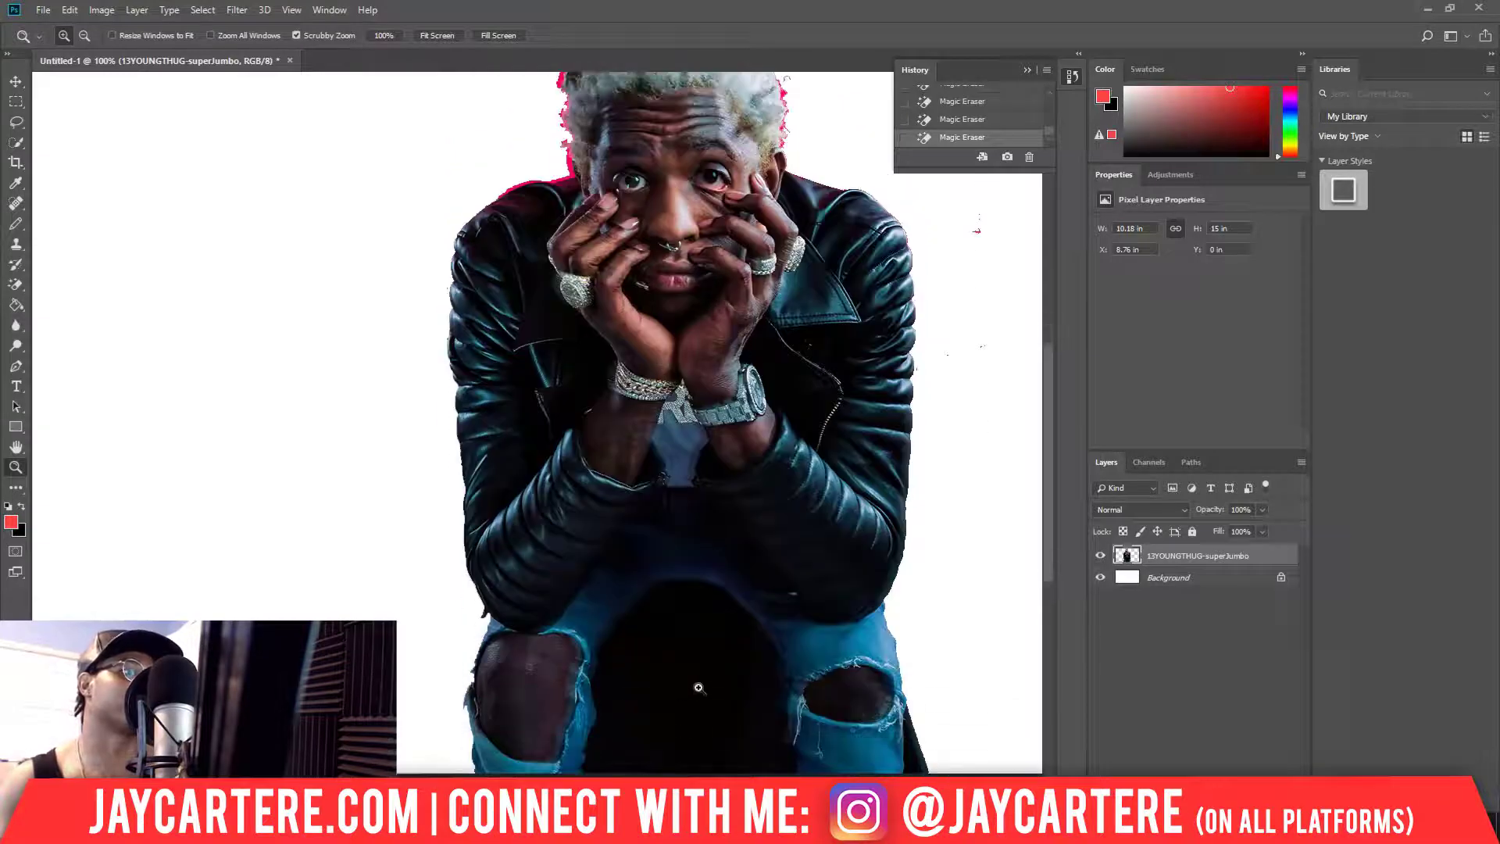
pyautogui.moveTo(601, 783); pyautogui.dragTo(668, 783)
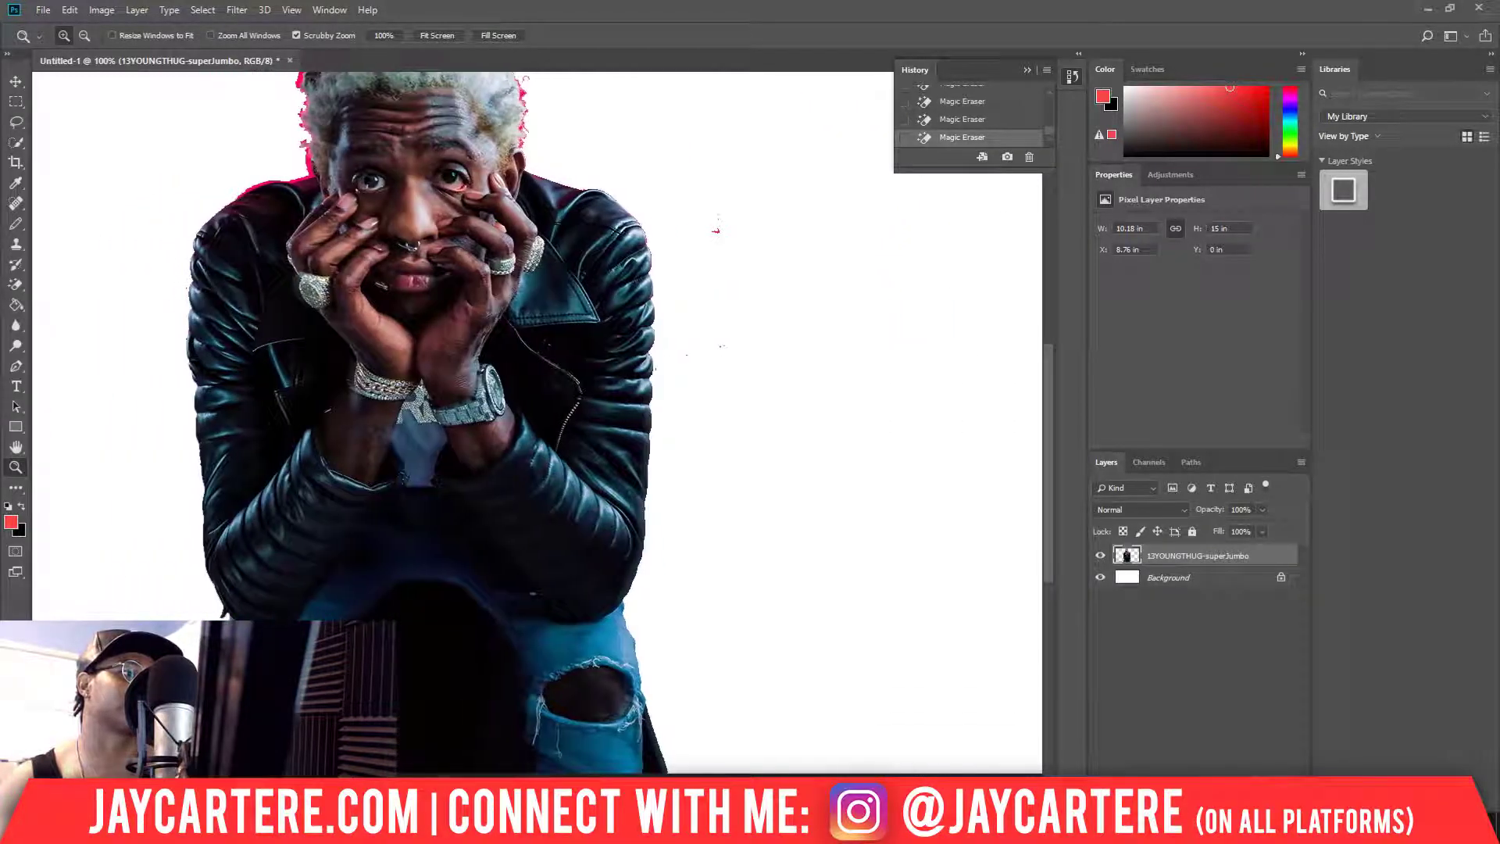
pyautogui.scroll(3, 746, 499)
pyautogui.scroll(1, 750, 497)
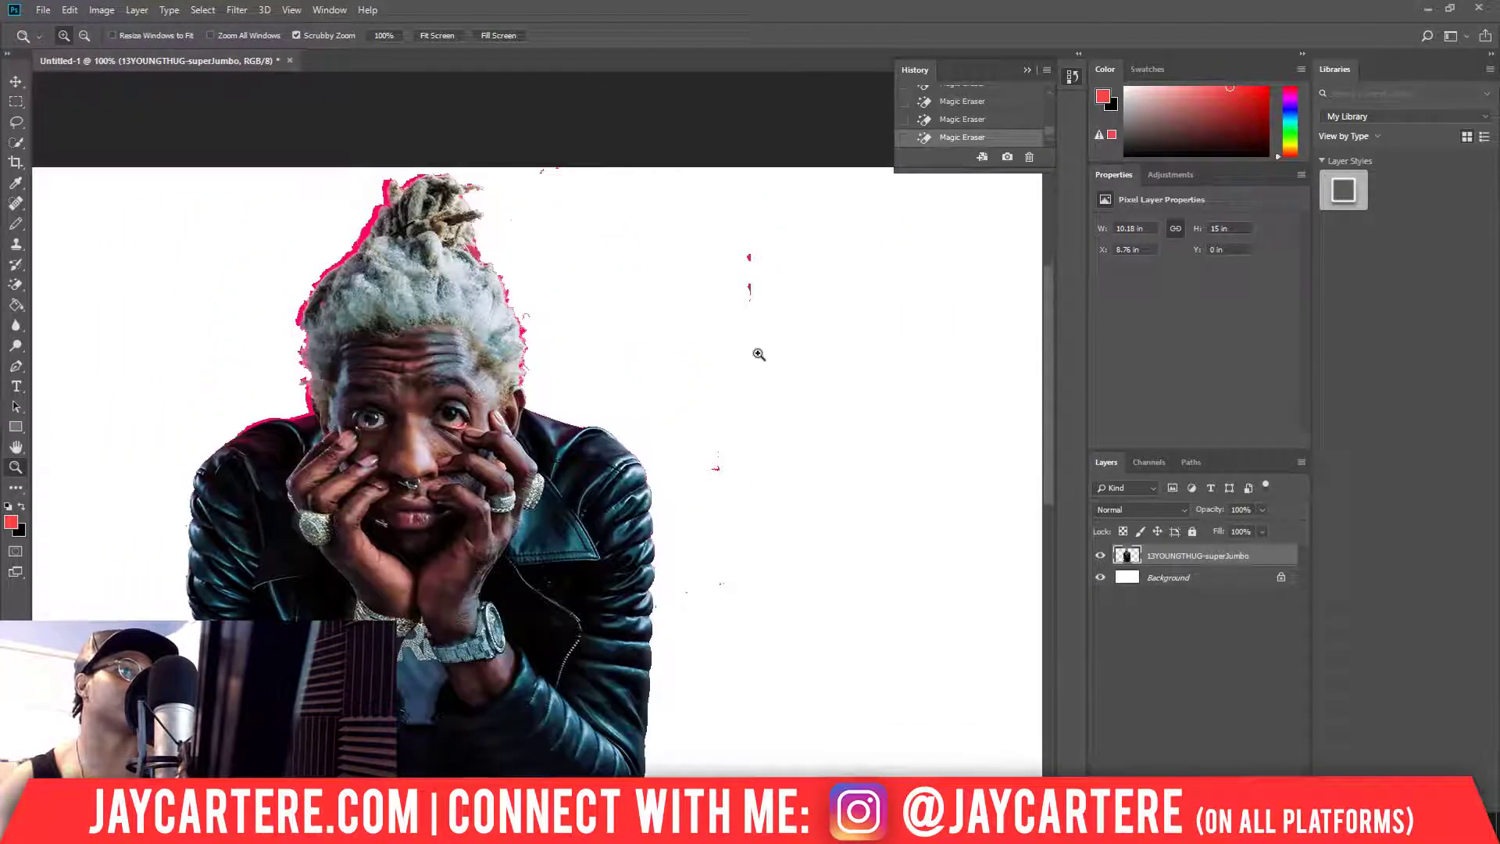
# - Erase the stray pink specks in the empty area beside the right sleeve and shoulder with the Eraser tool
pyautogui.scroll(1, 756, 353)
pyautogui.click(748, 355)
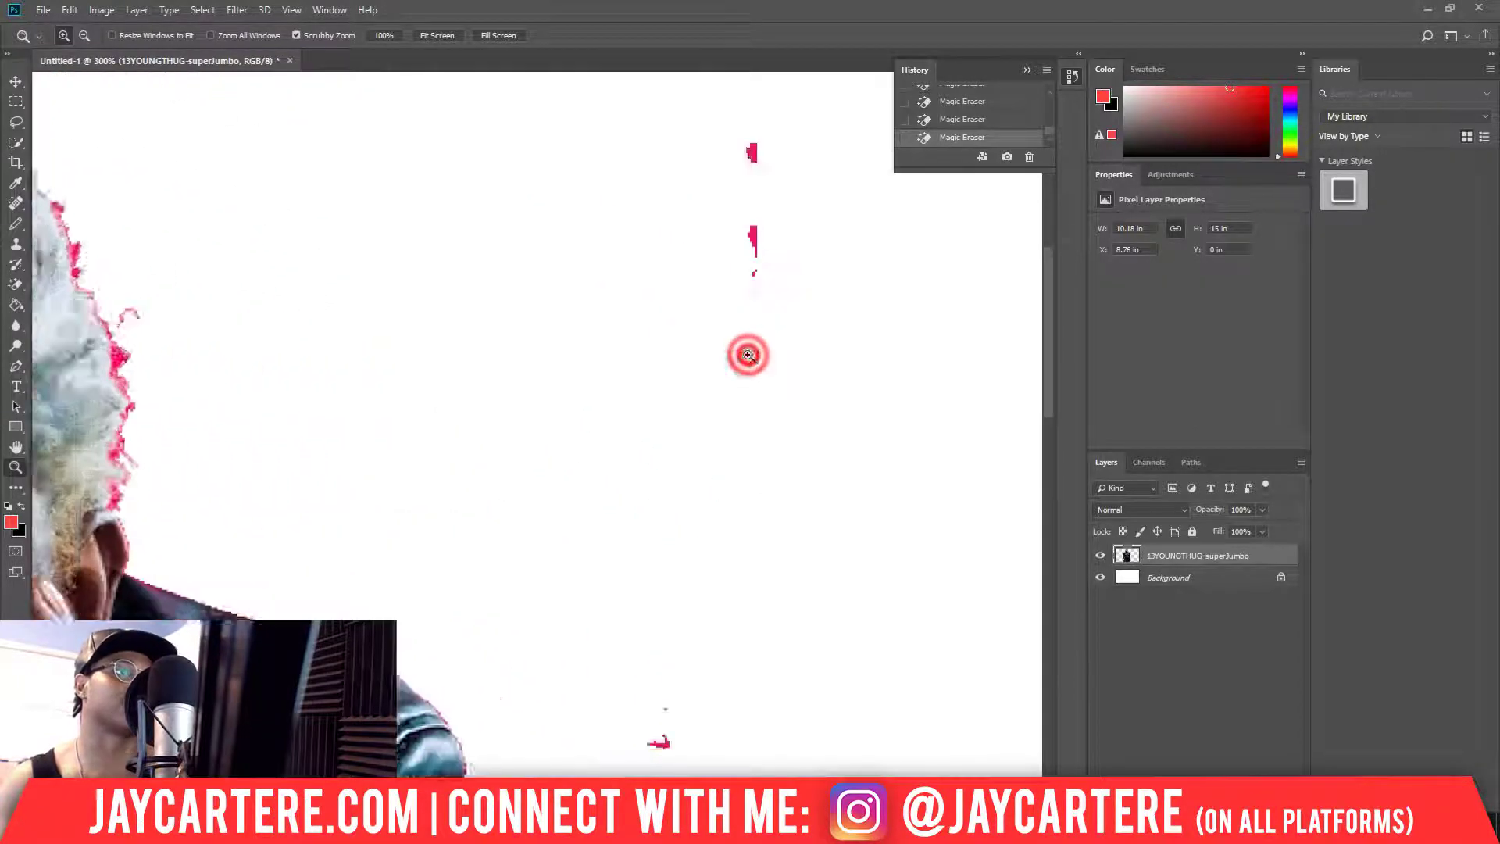
pyautogui.scroll(-15, 449, 552)
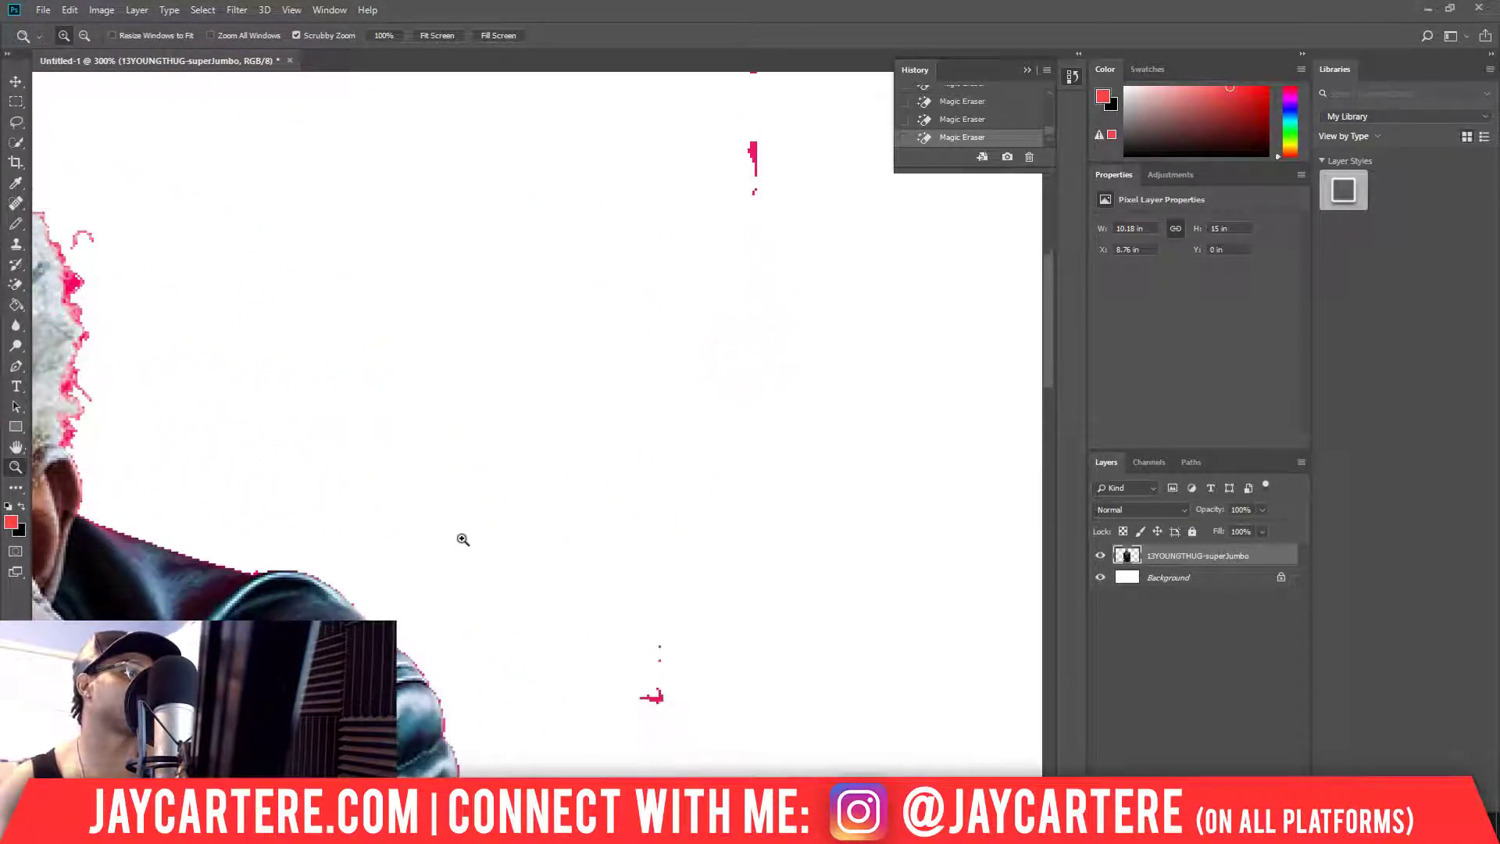
pyautogui.scroll(-15, 482, 521)
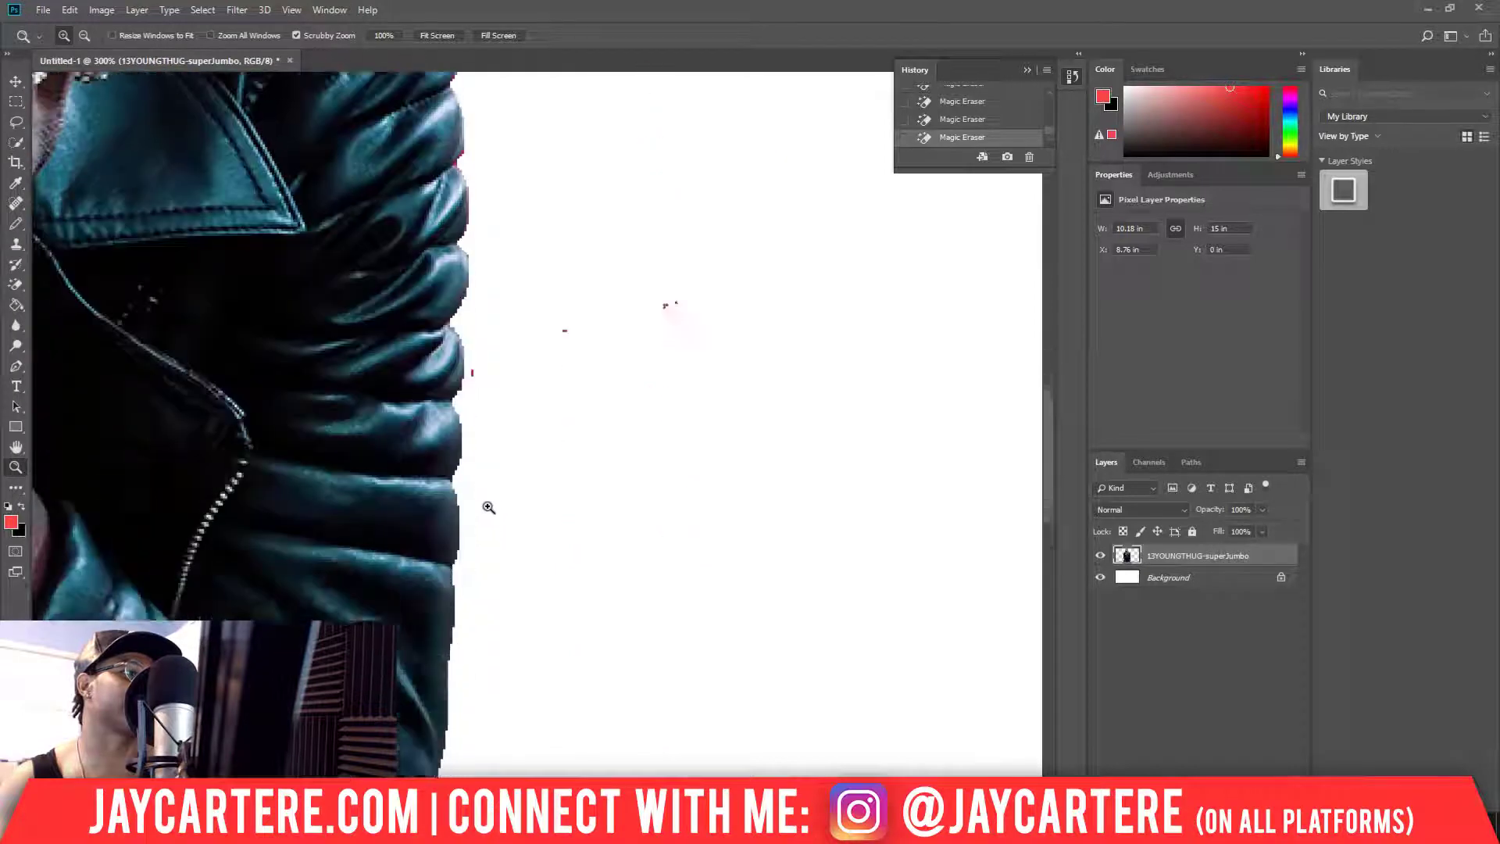
pyautogui.scroll(-12, 481, 511)
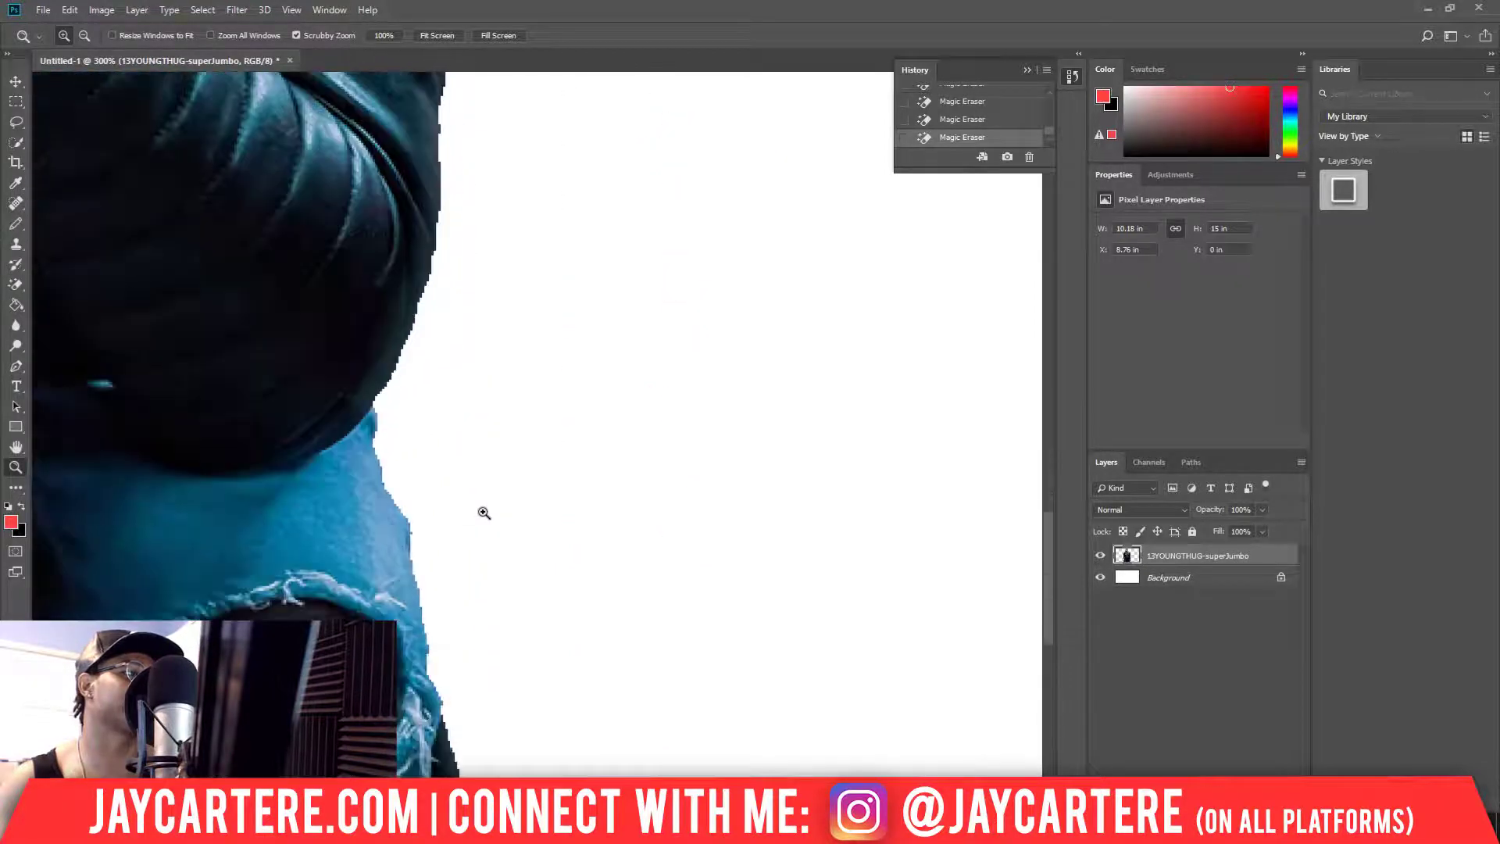
pyautogui.scroll(15, 504, 529)
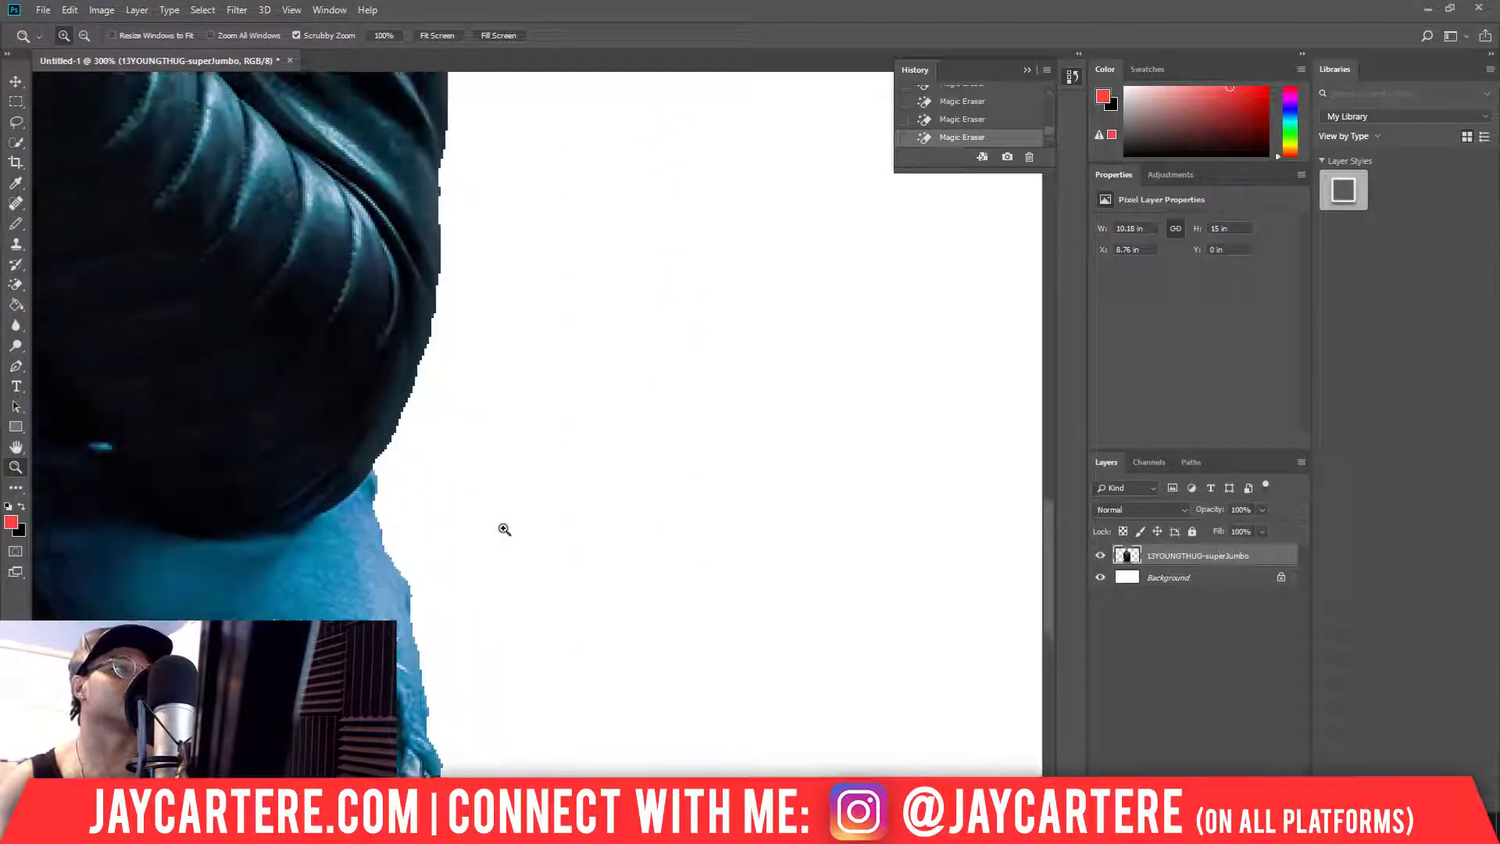
pyautogui.scroll(2, 504, 529)
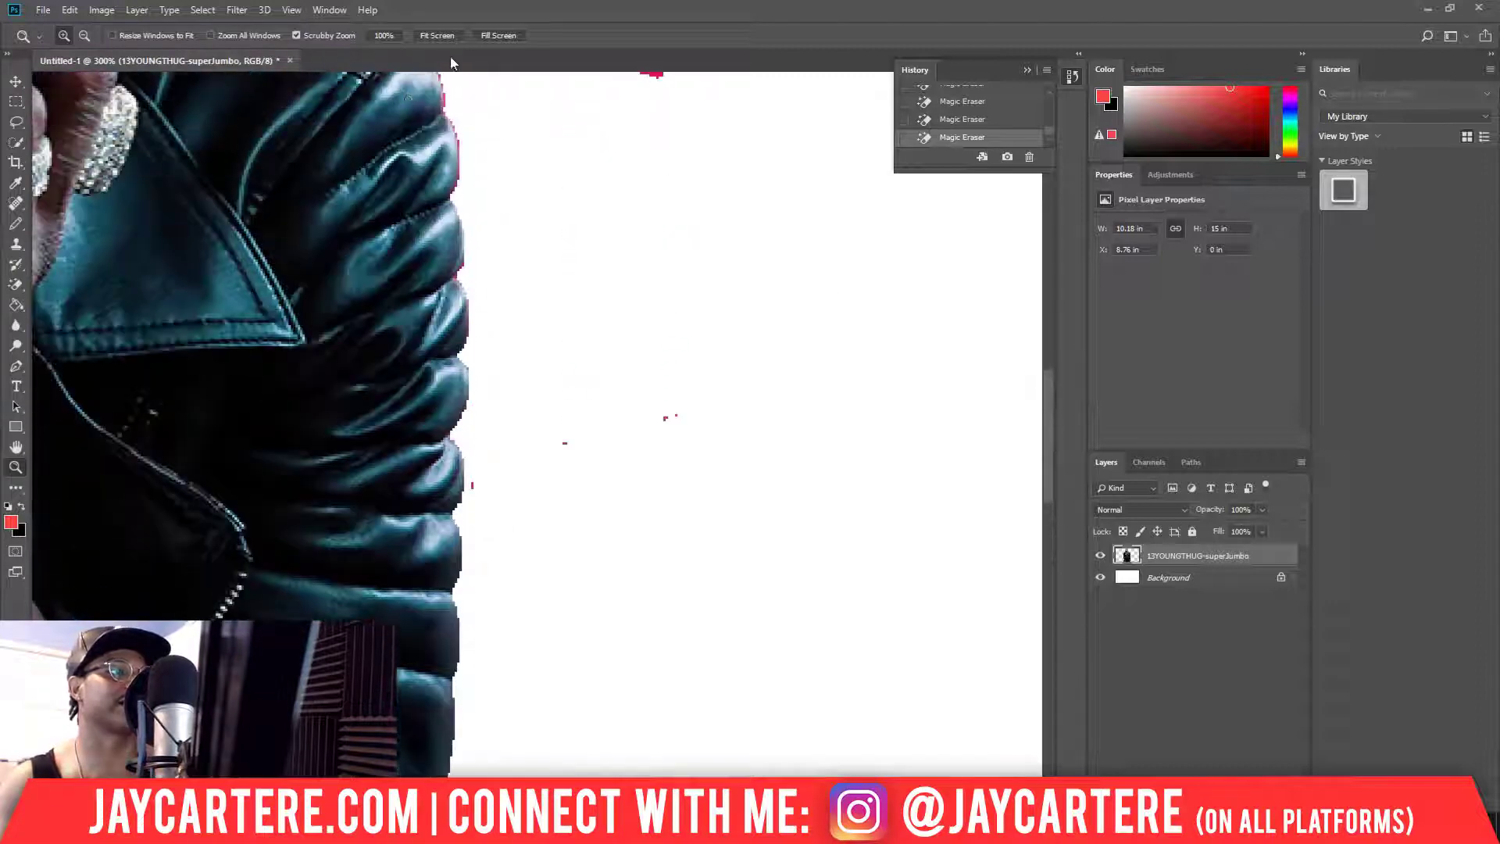
pyautogui.click(18, 288)
pyautogui.rightClick(17, 288)
pyautogui.click(68, 287)
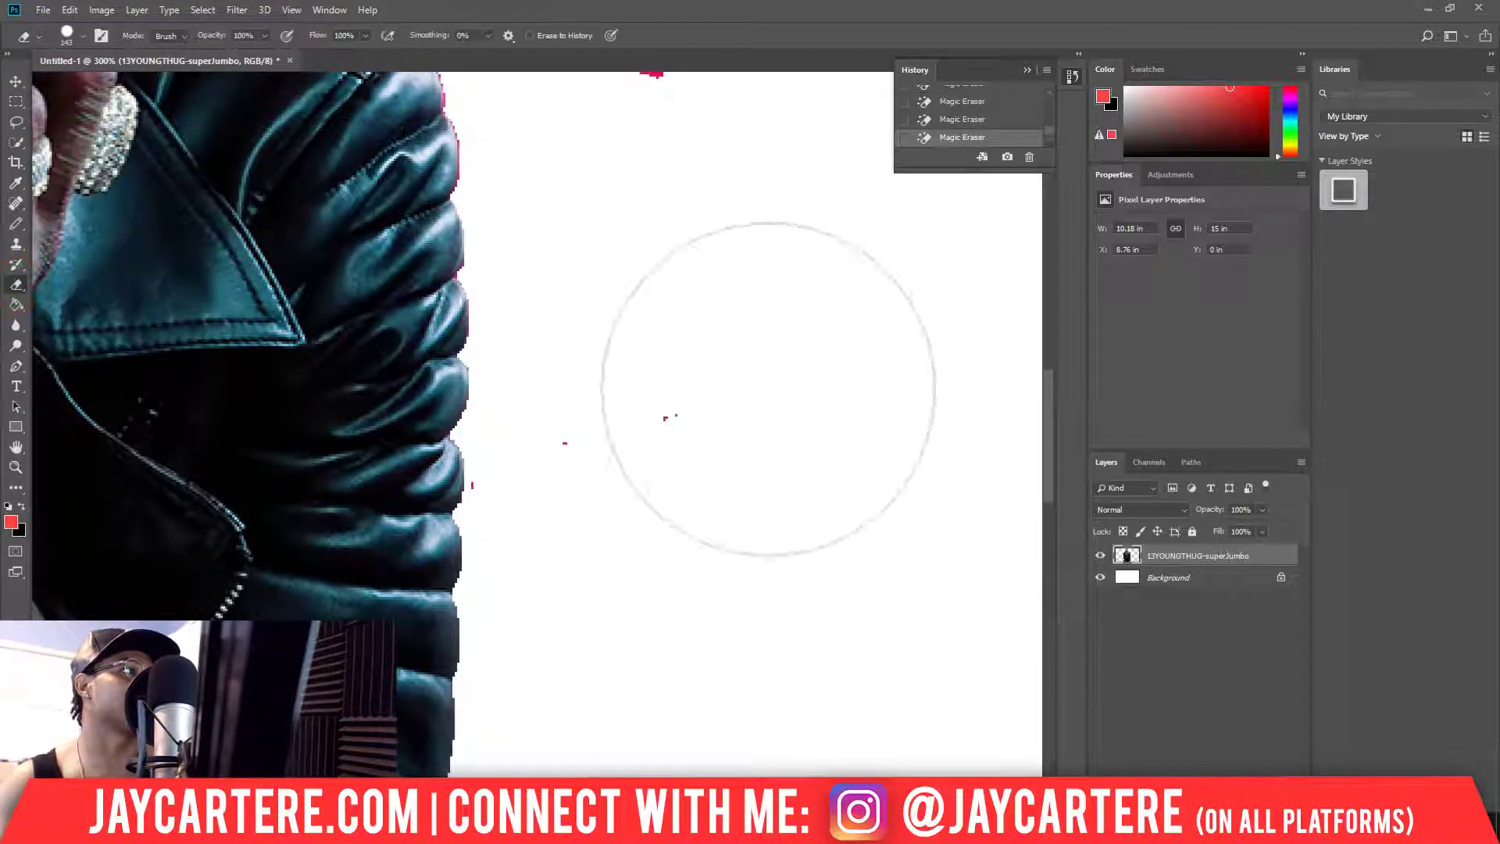
pyautogui.click(786, 452)
pyautogui.click(710, 466)
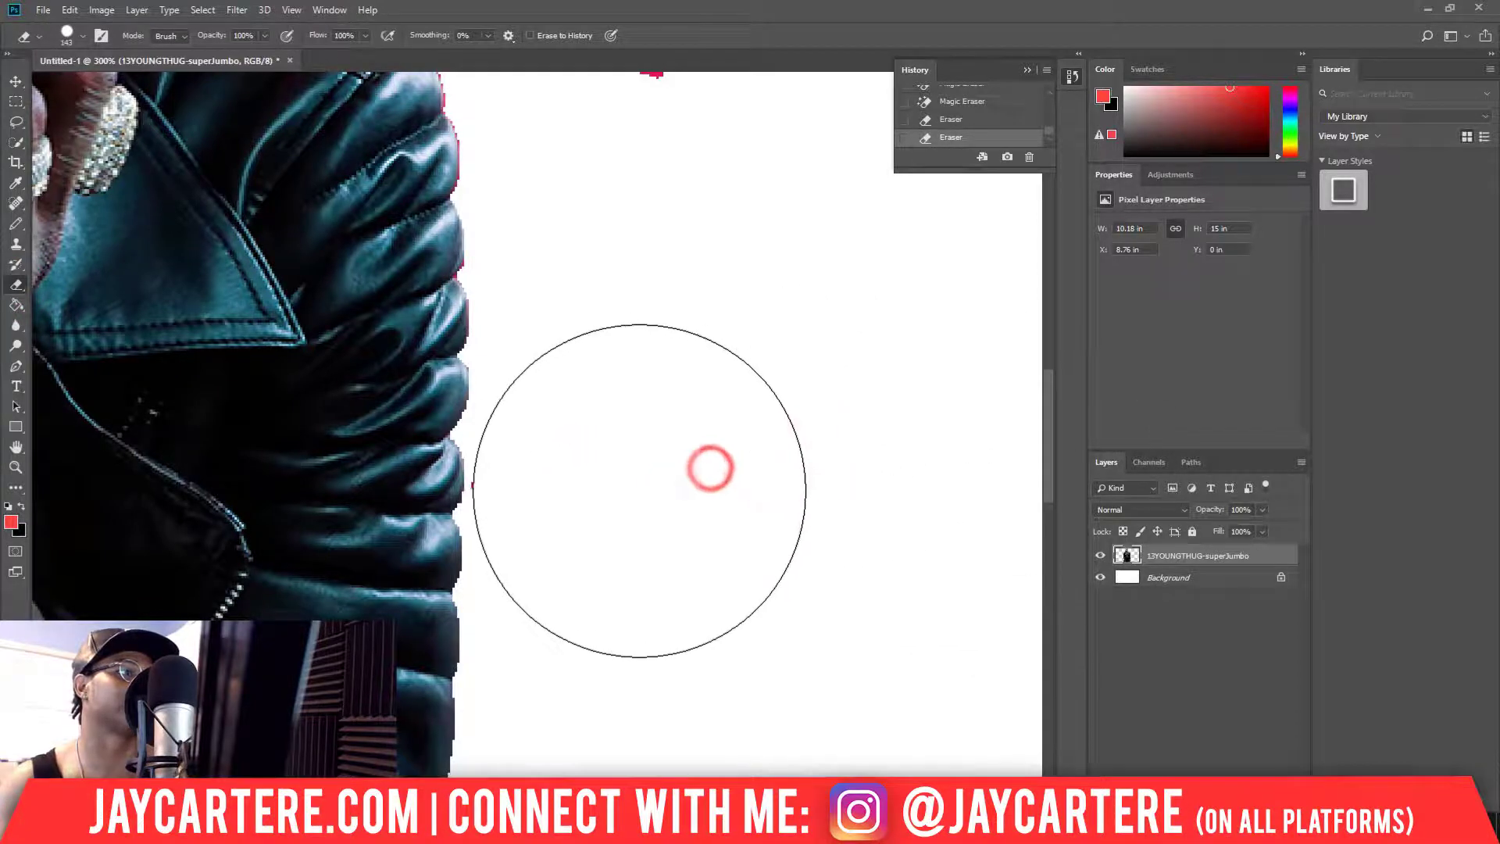
pyautogui.click(636, 489)
pyautogui.scroll(4, 729, 354)
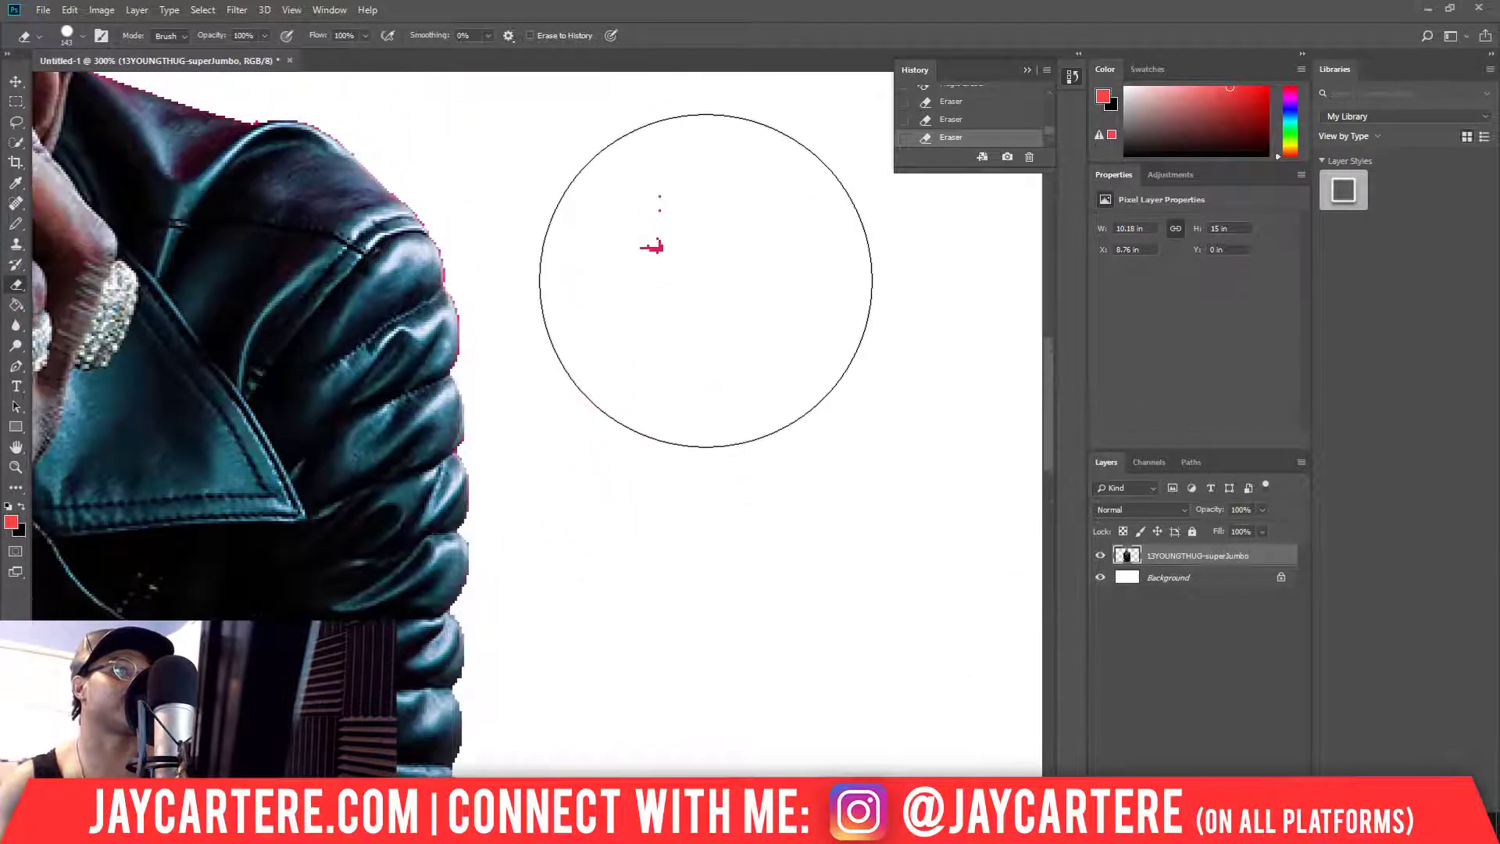
pyautogui.click(706, 280)
# - Remove the pink fringe along the top of the left shoulder and up the side of the neck with the Magic Eraser
pyautogui.scroll(3, 705, 277)
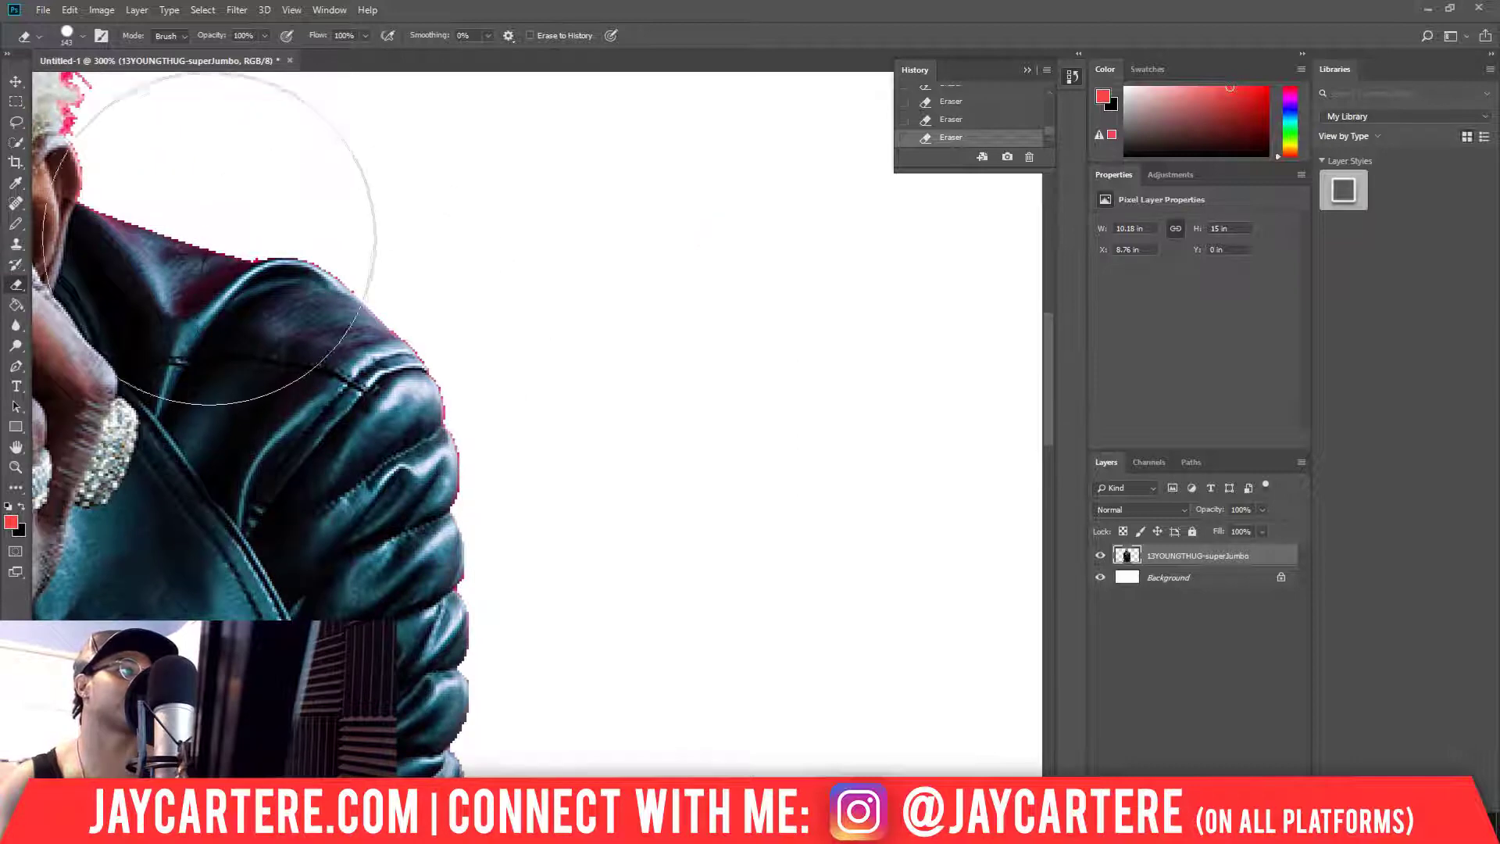
pyautogui.scroll(2, 653, 258)
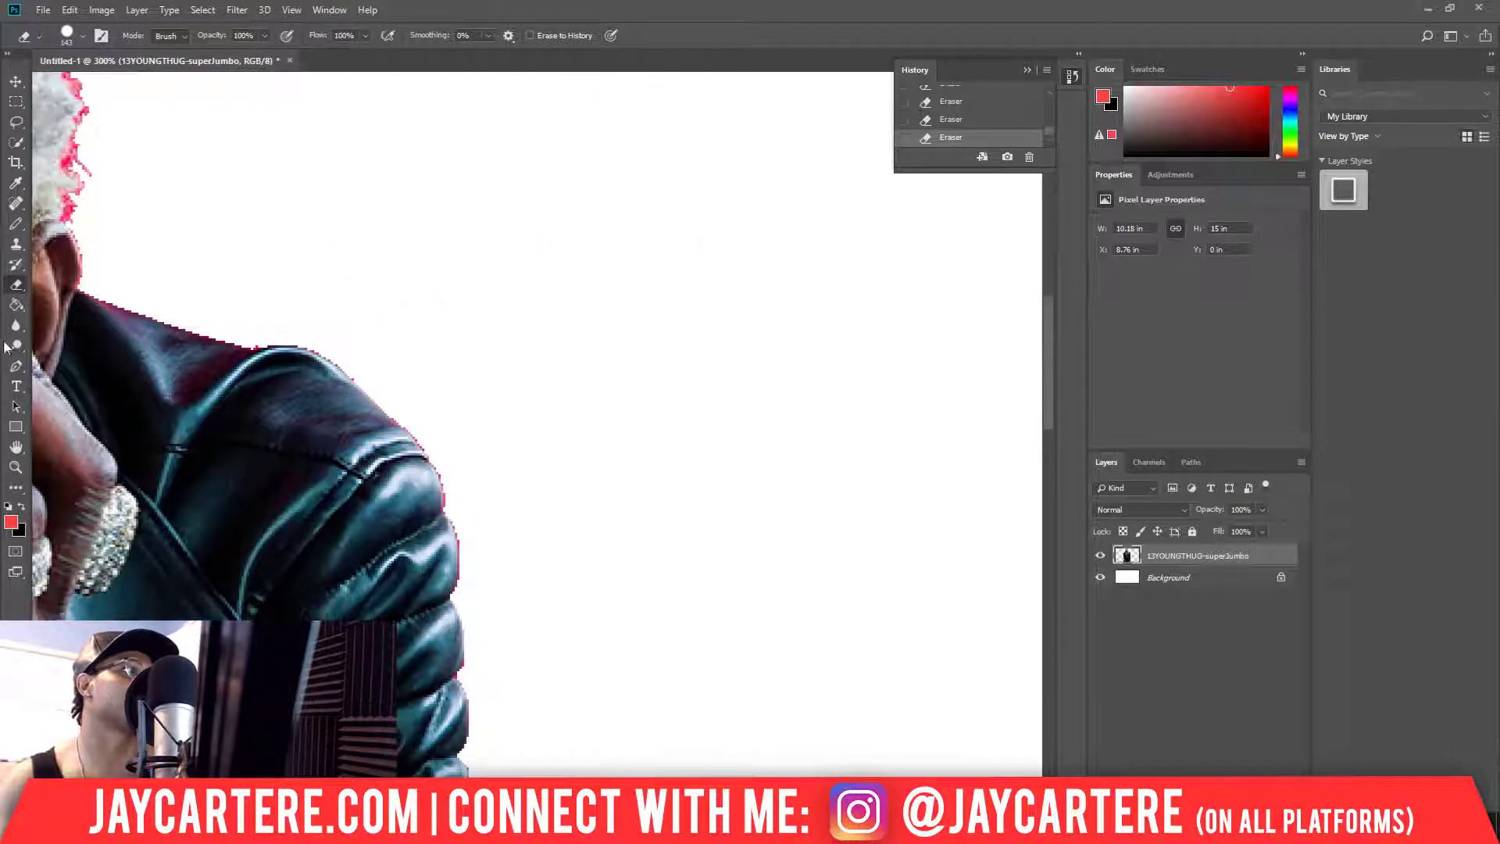
pyautogui.moveTo(18, 287); pyautogui.dragTo(68, 318)
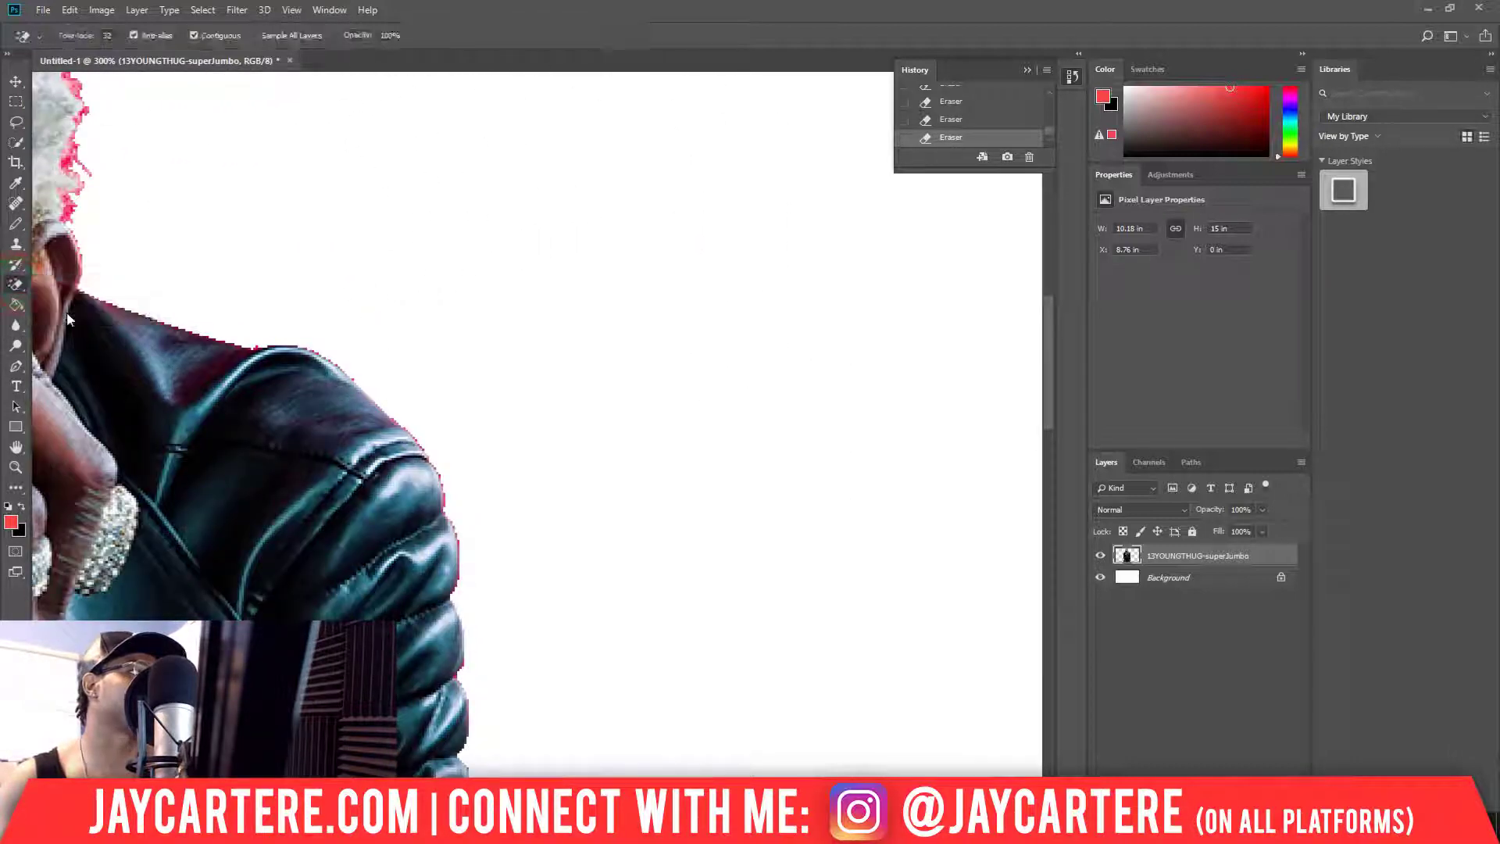
pyautogui.click(15, 467)
pyautogui.scroll(1, 103, 246)
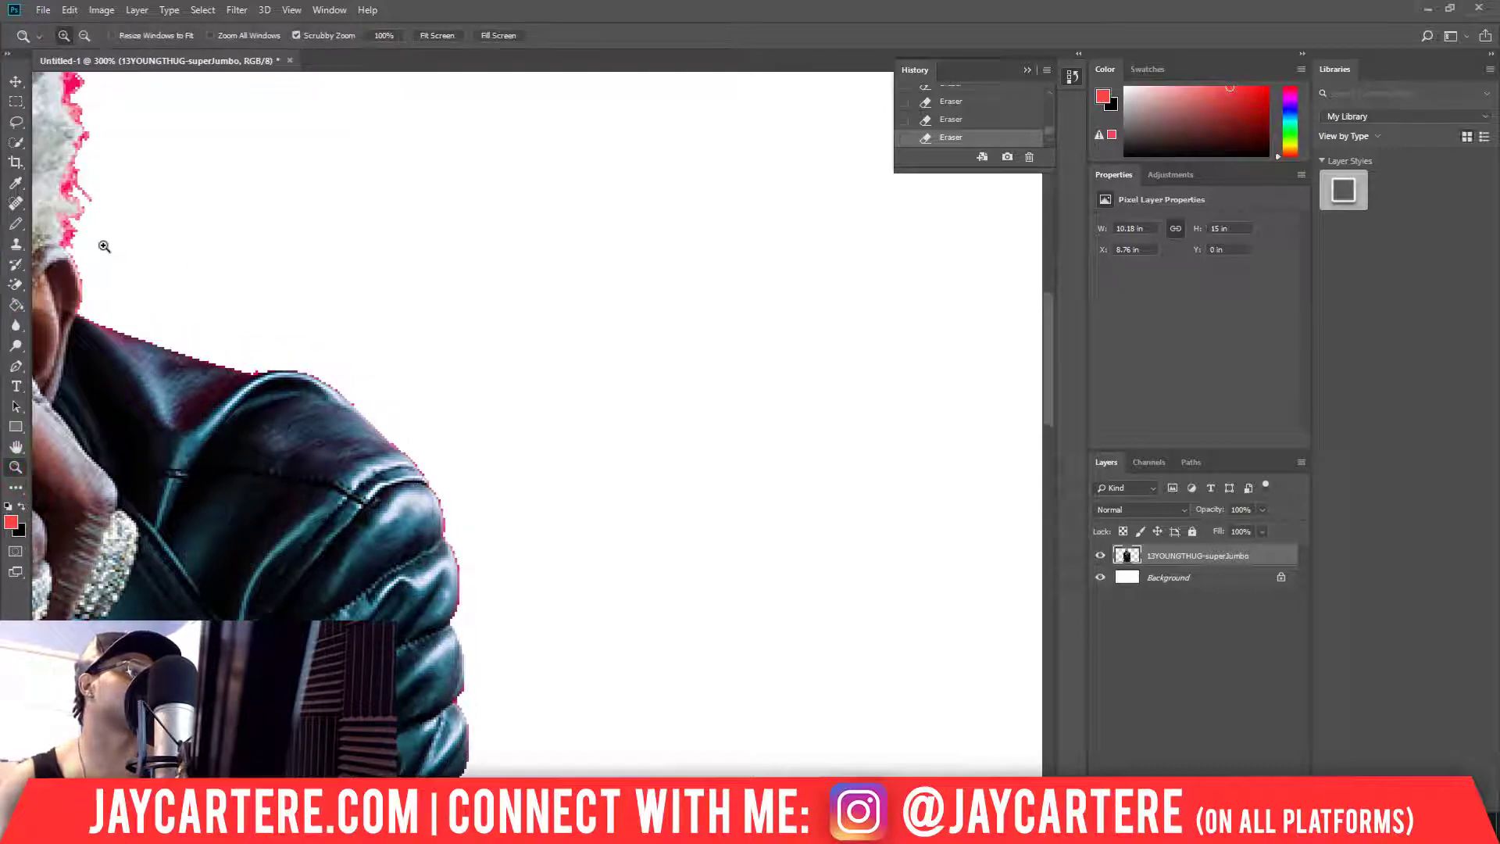
pyautogui.hscroll(-6, 537, 422)
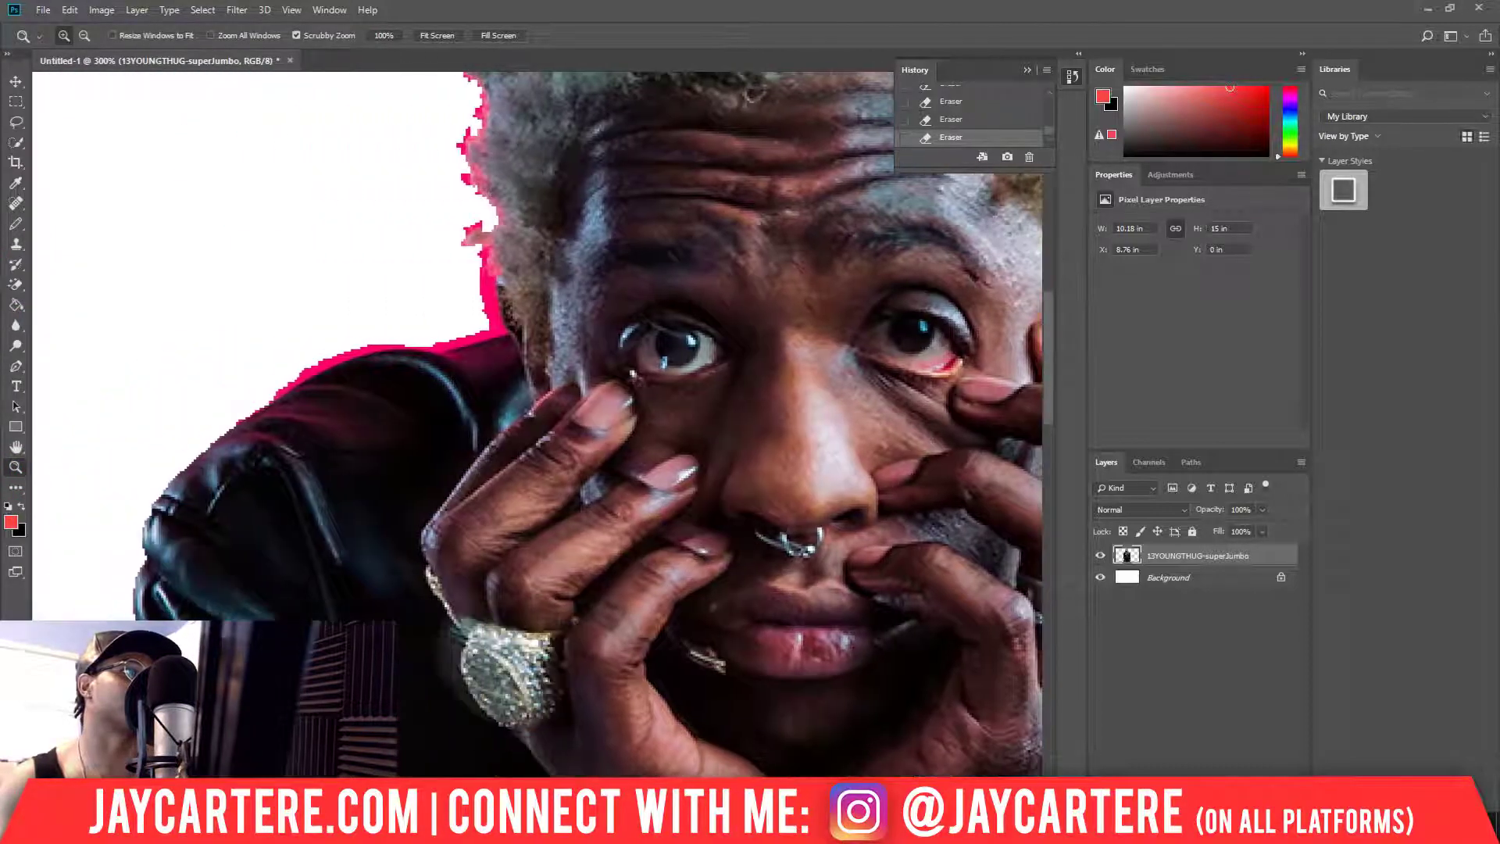
pyautogui.click(293, 325)
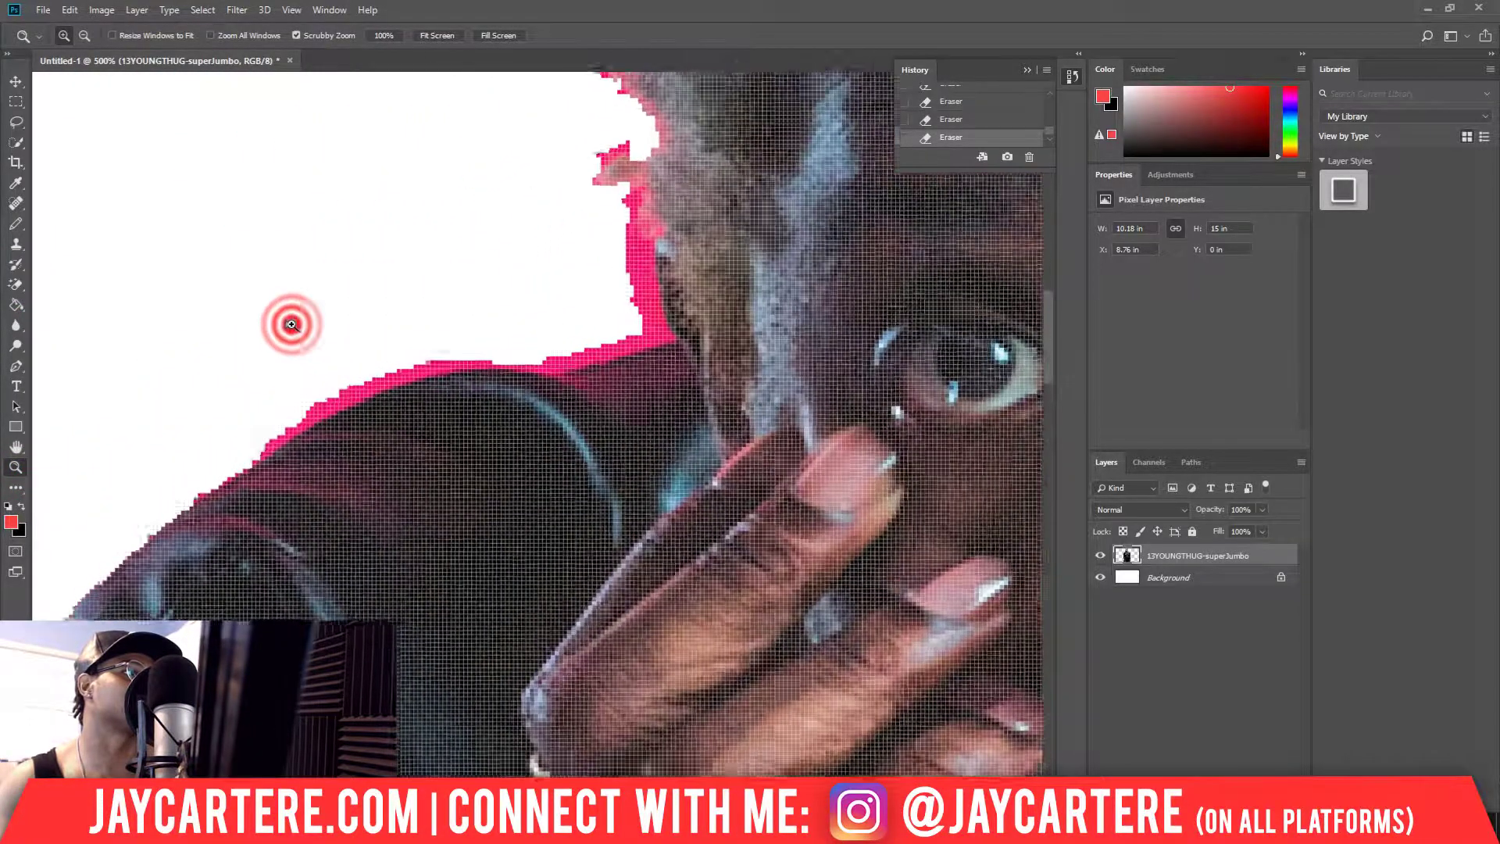
pyautogui.click(19, 286)
pyautogui.click(325, 448)
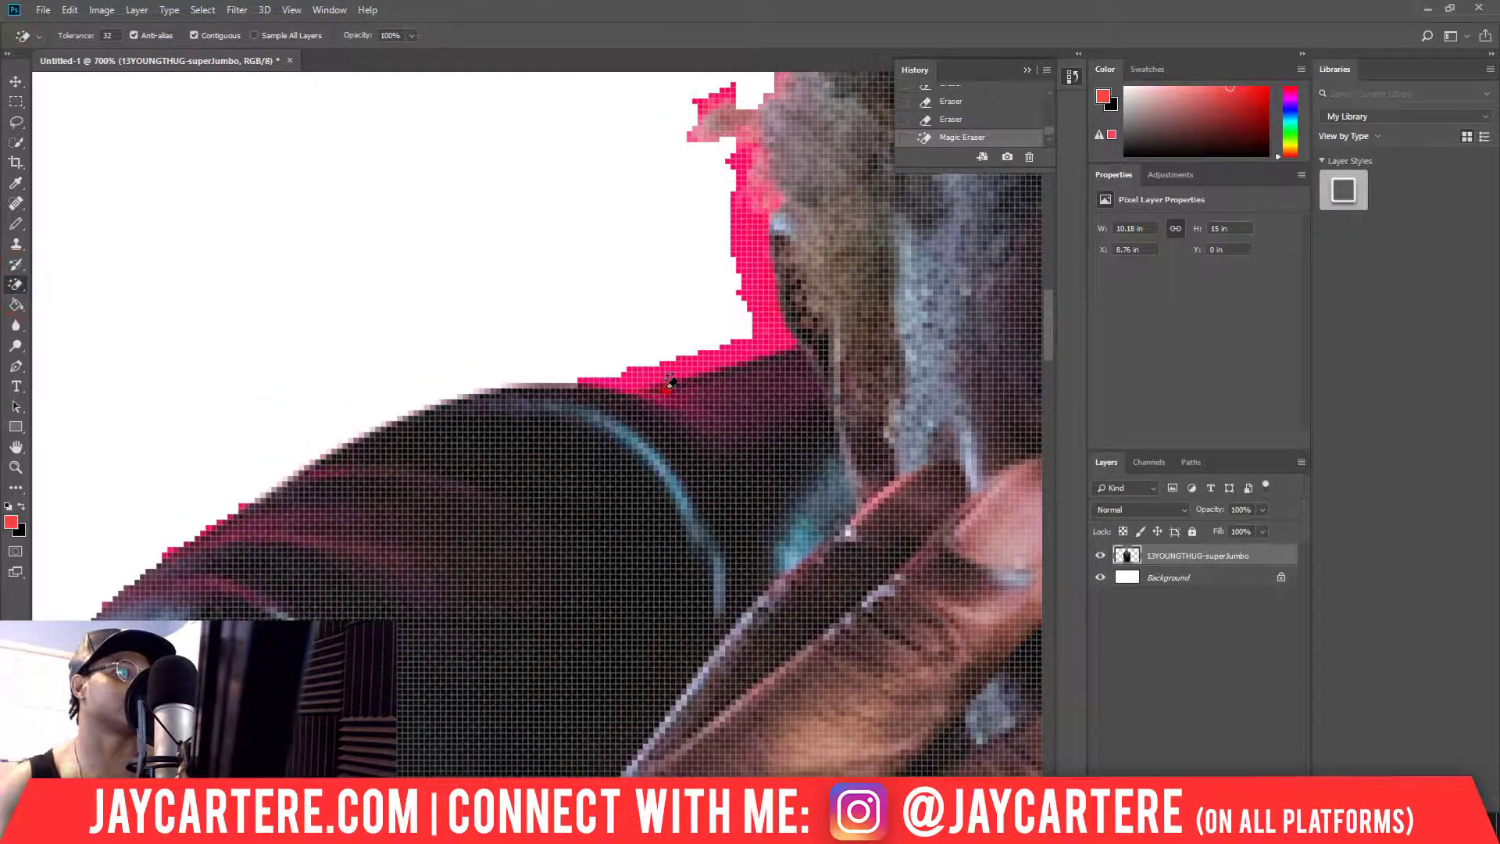
pyautogui.click(668, 393)
pyautogui.hotkey('ctrl', 'z')
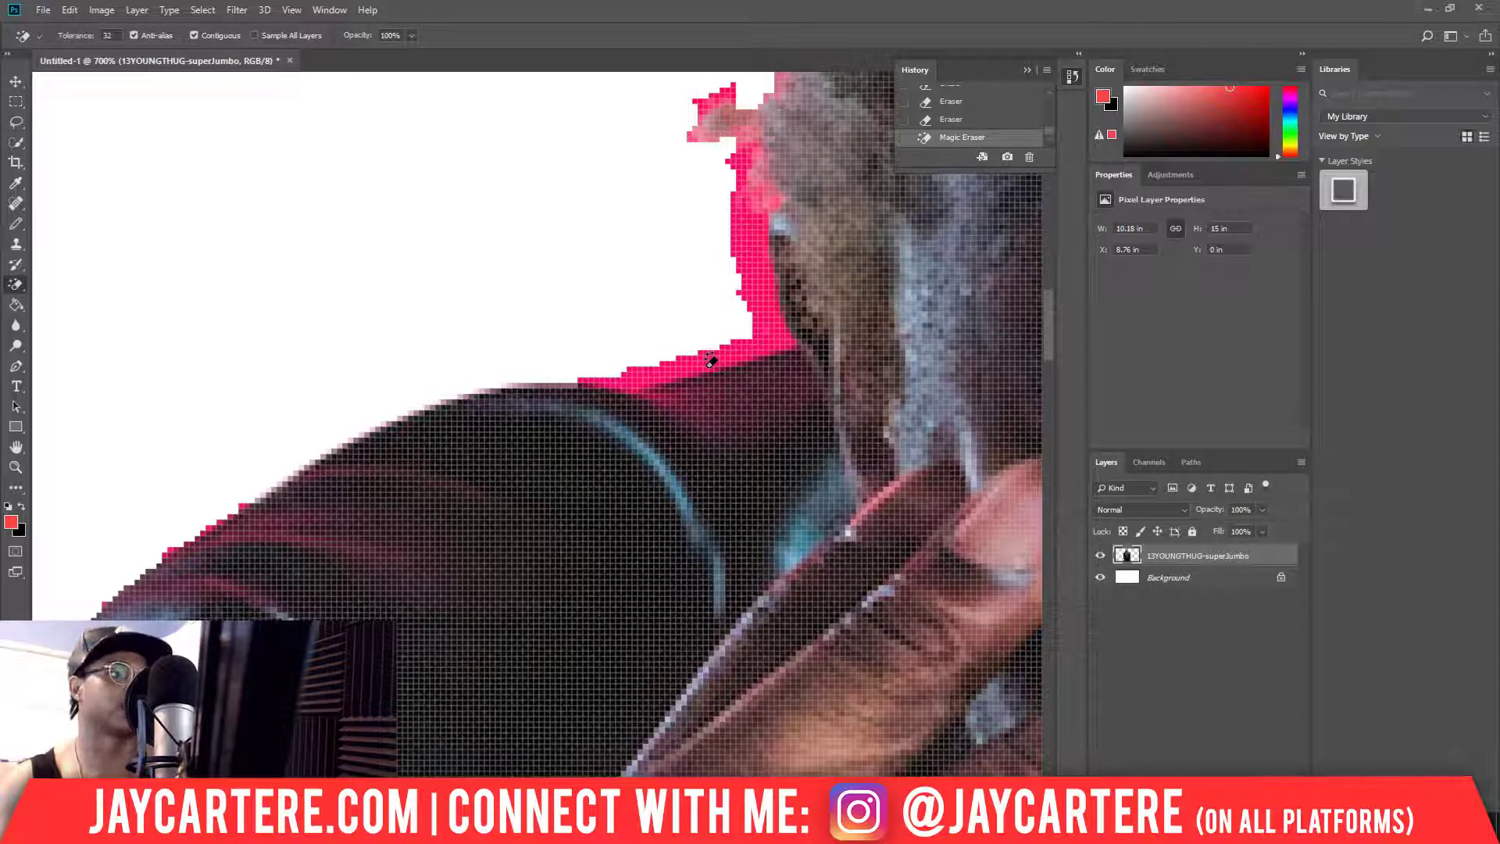
pyautogui.click(759, 312)
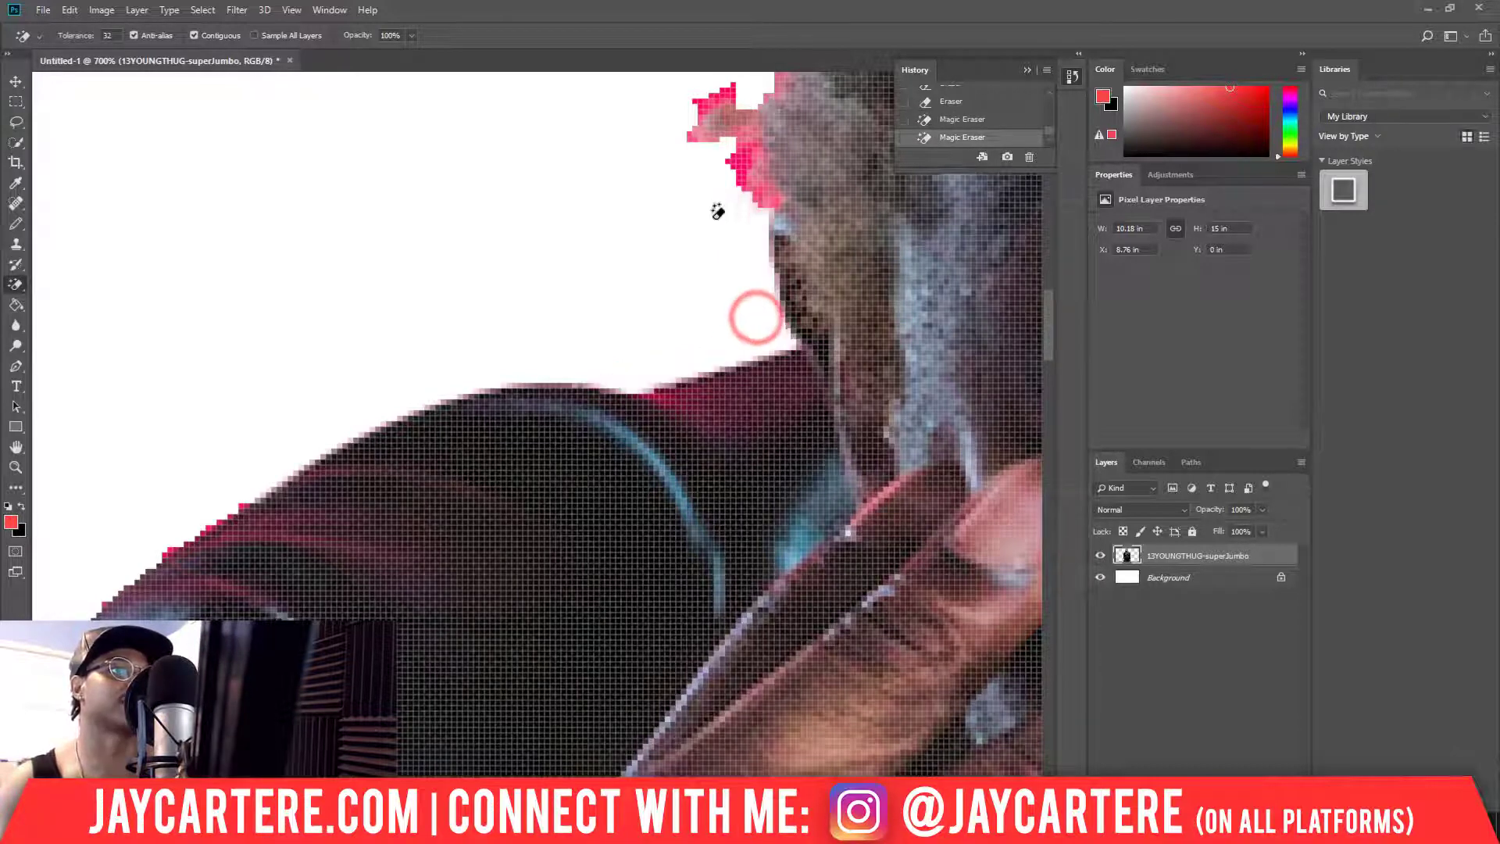
# - Erase the pink pieces along the left edge of the hair and the pink spot inside it with the Magic Eraser
pyautogui.scroll(3, 706, 266)
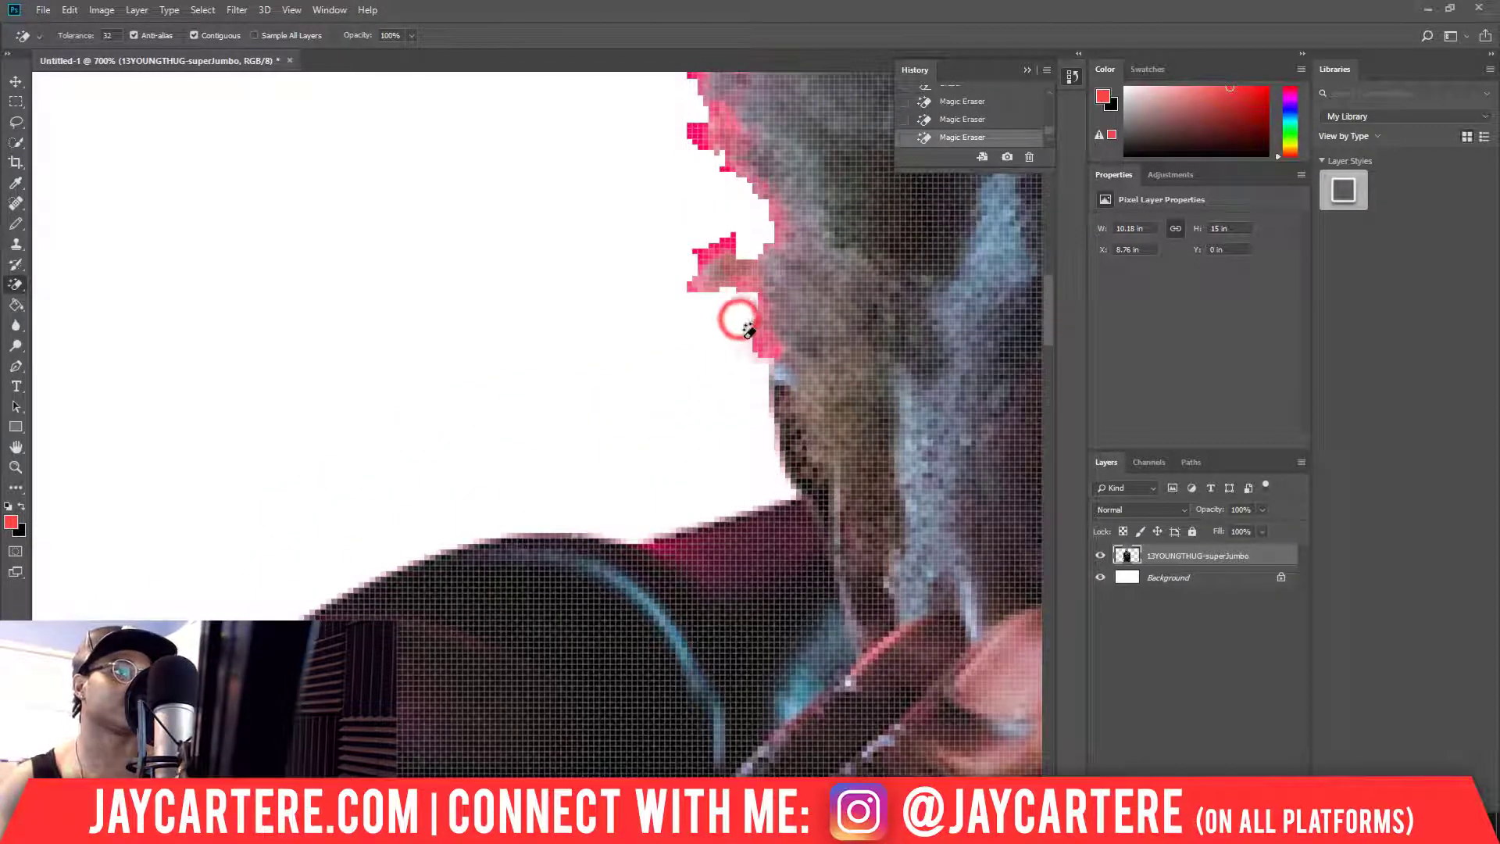
pyautogui.scroll(3, 740, 321)
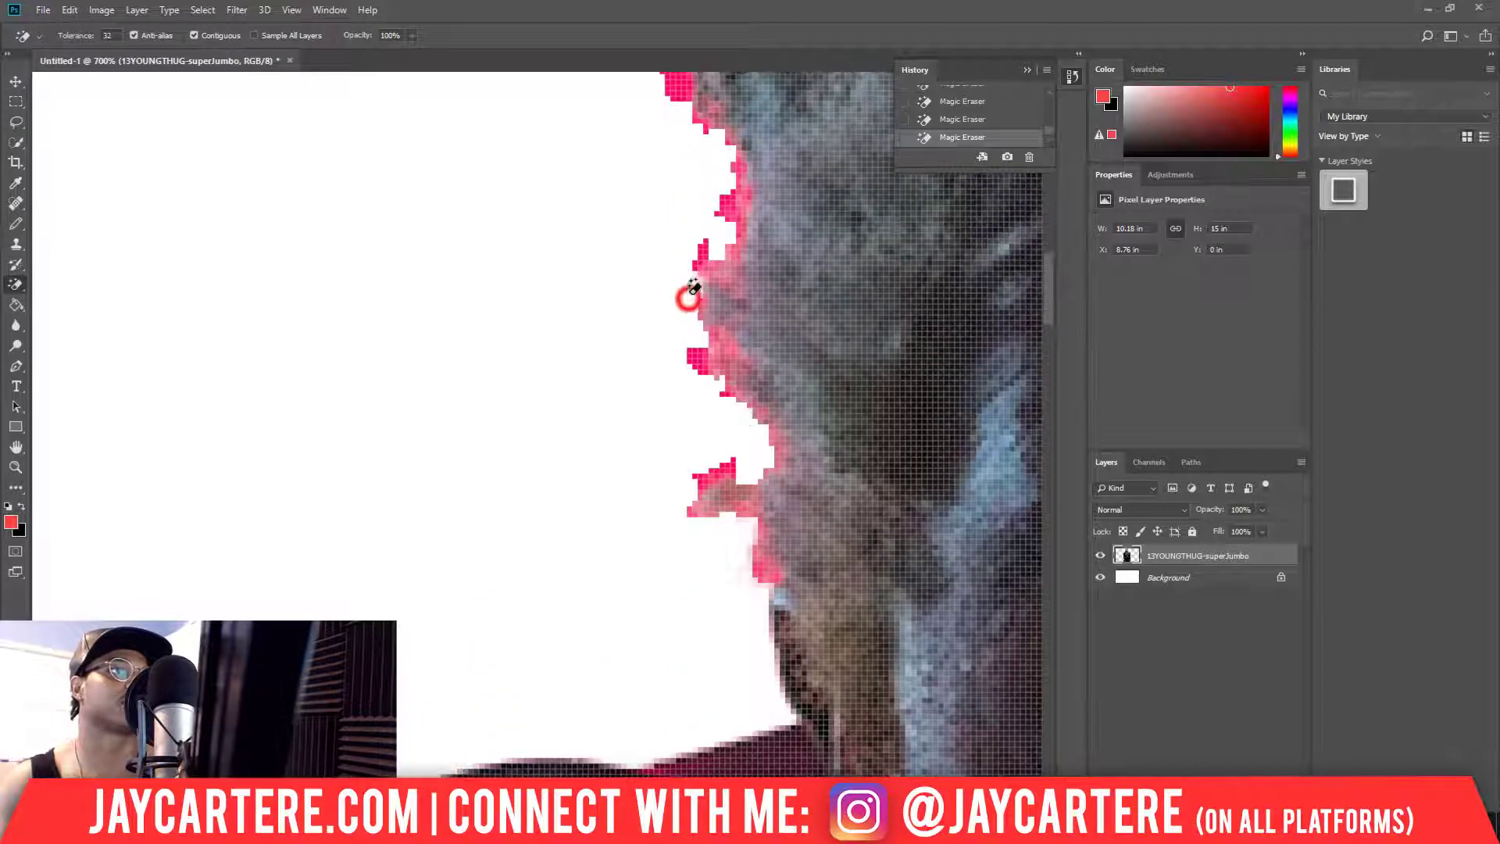
pyautogui.scroll(1, 695, 273)
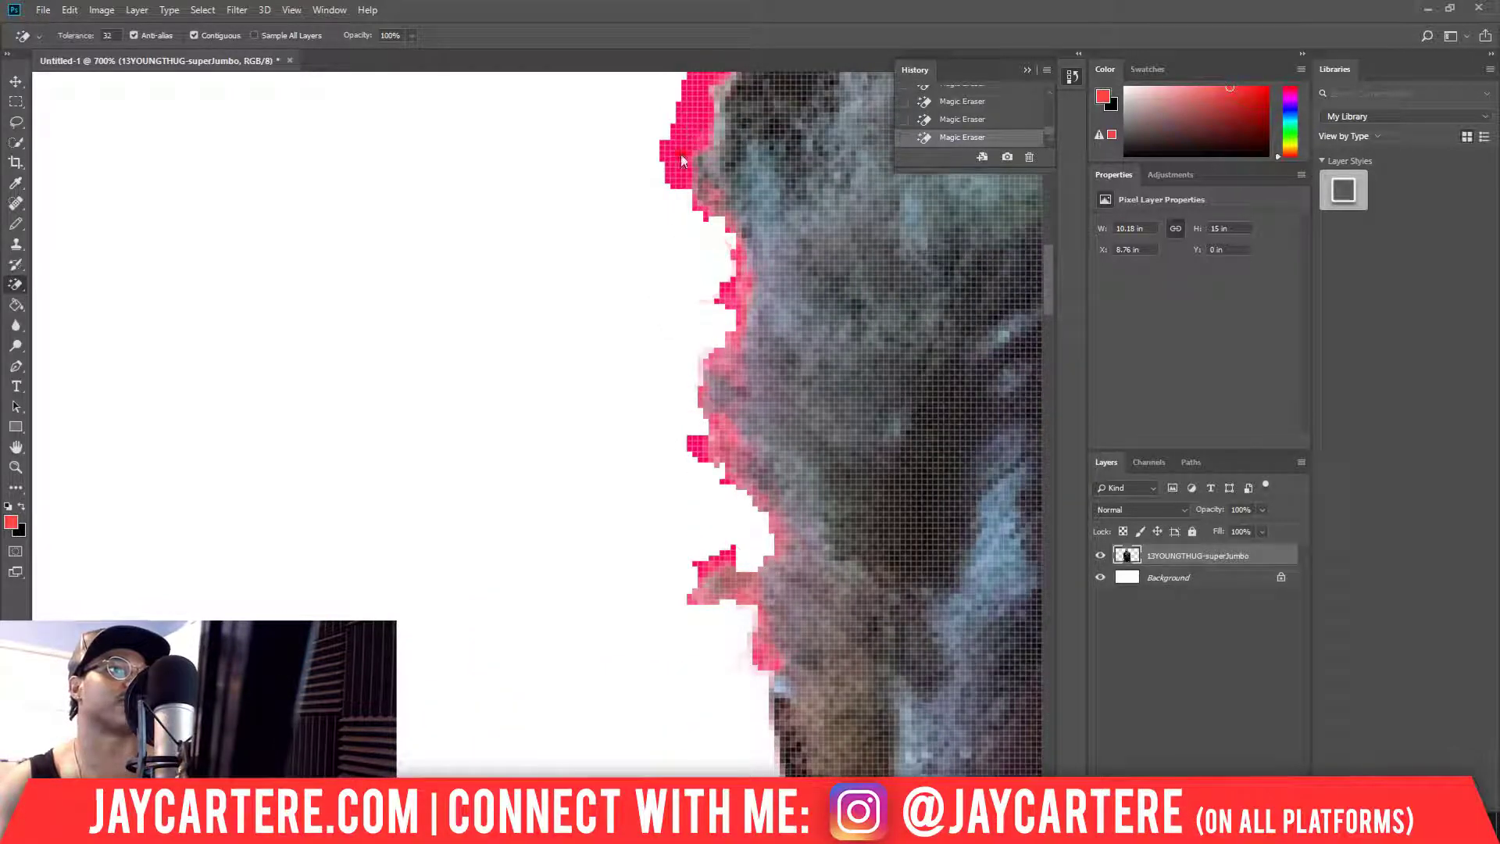
pyautogui.scroll(2, 673, 156)
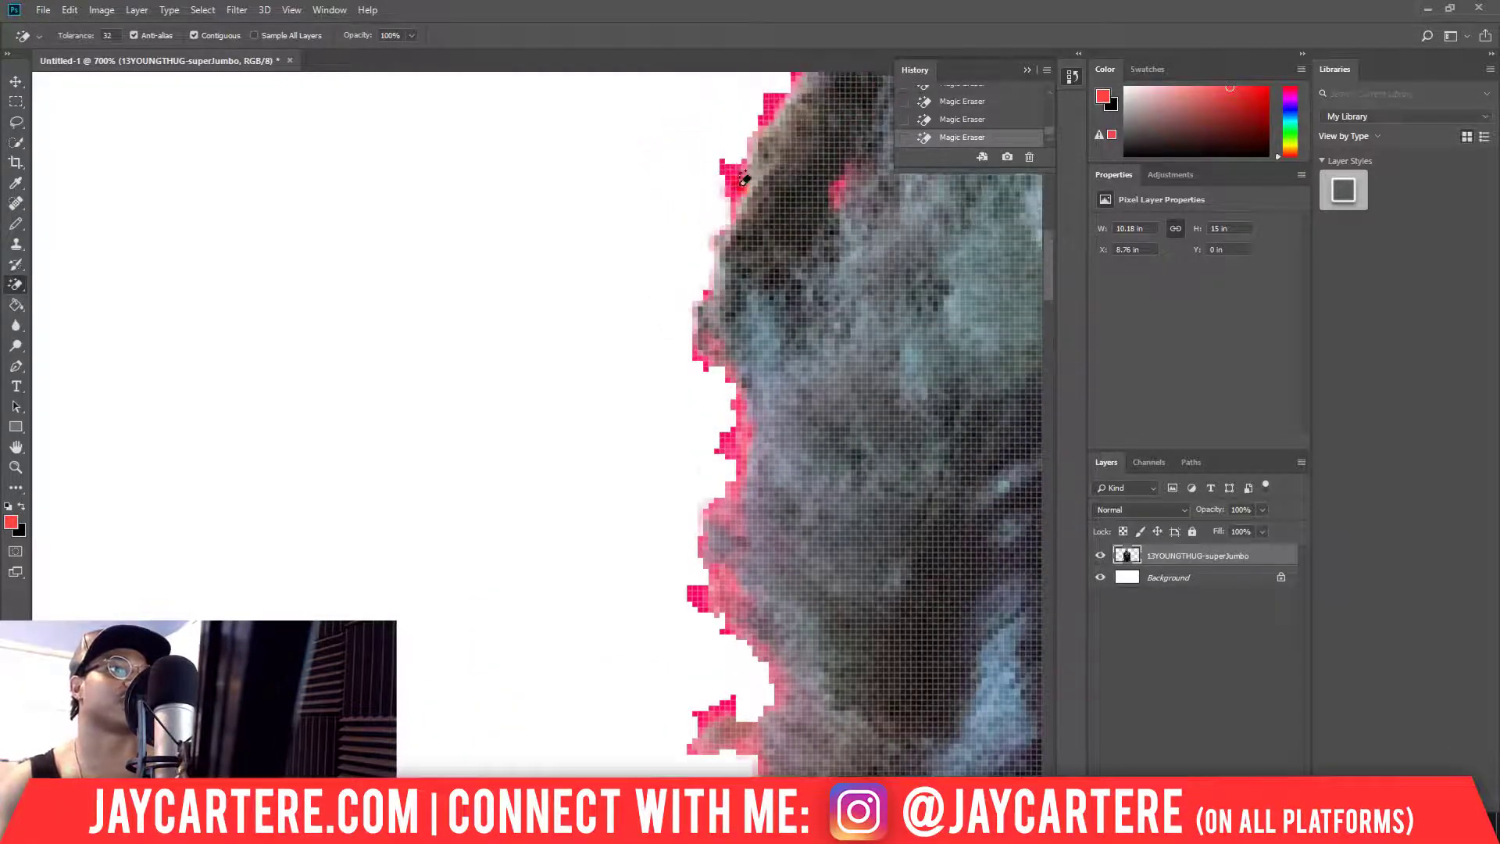
pyautogui.scroll(2, 743, 164)
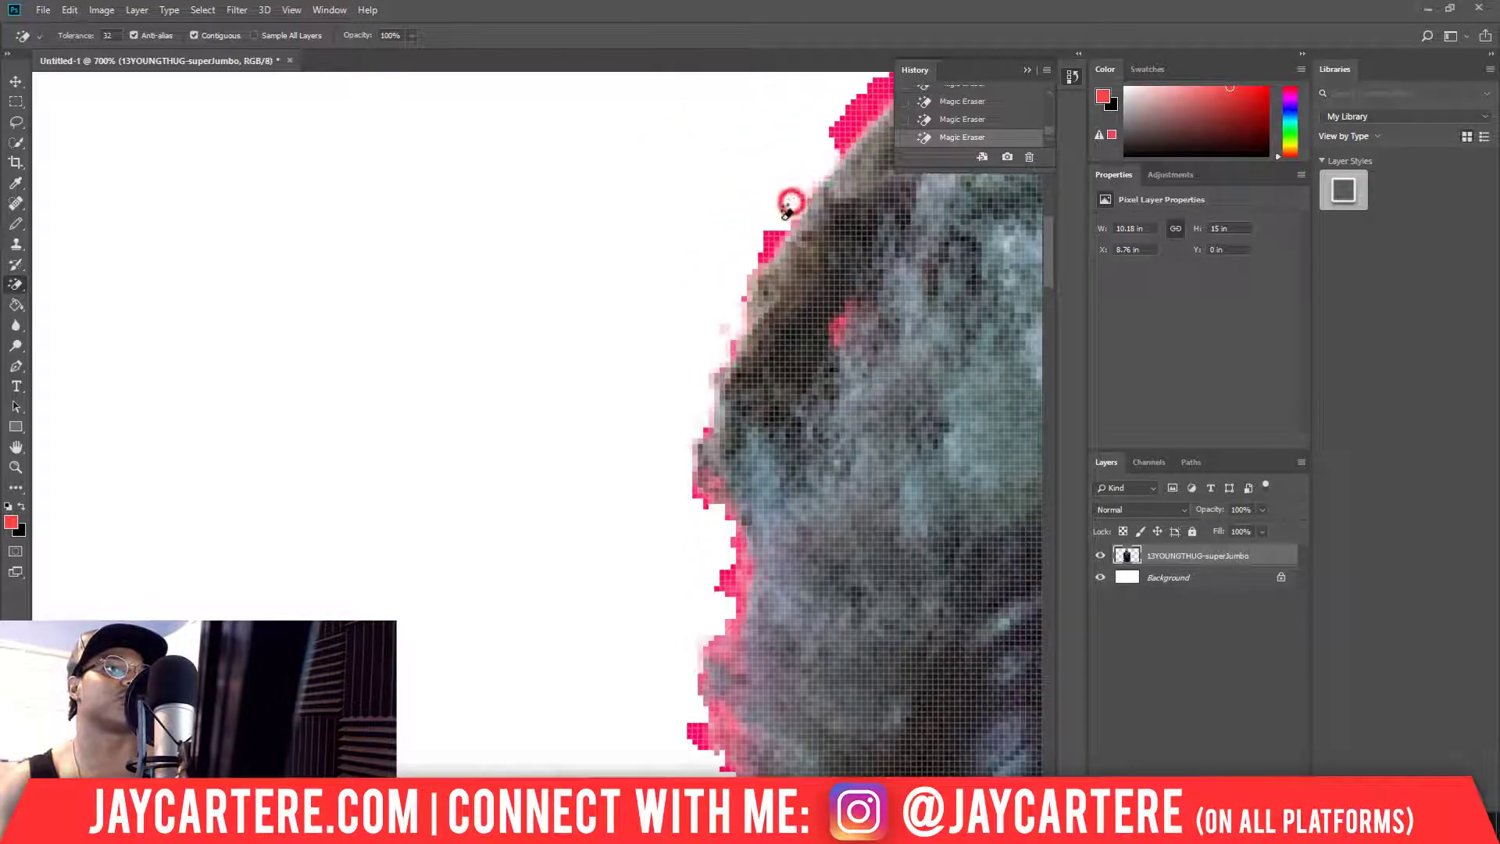
pyautogui.click(766, 247)
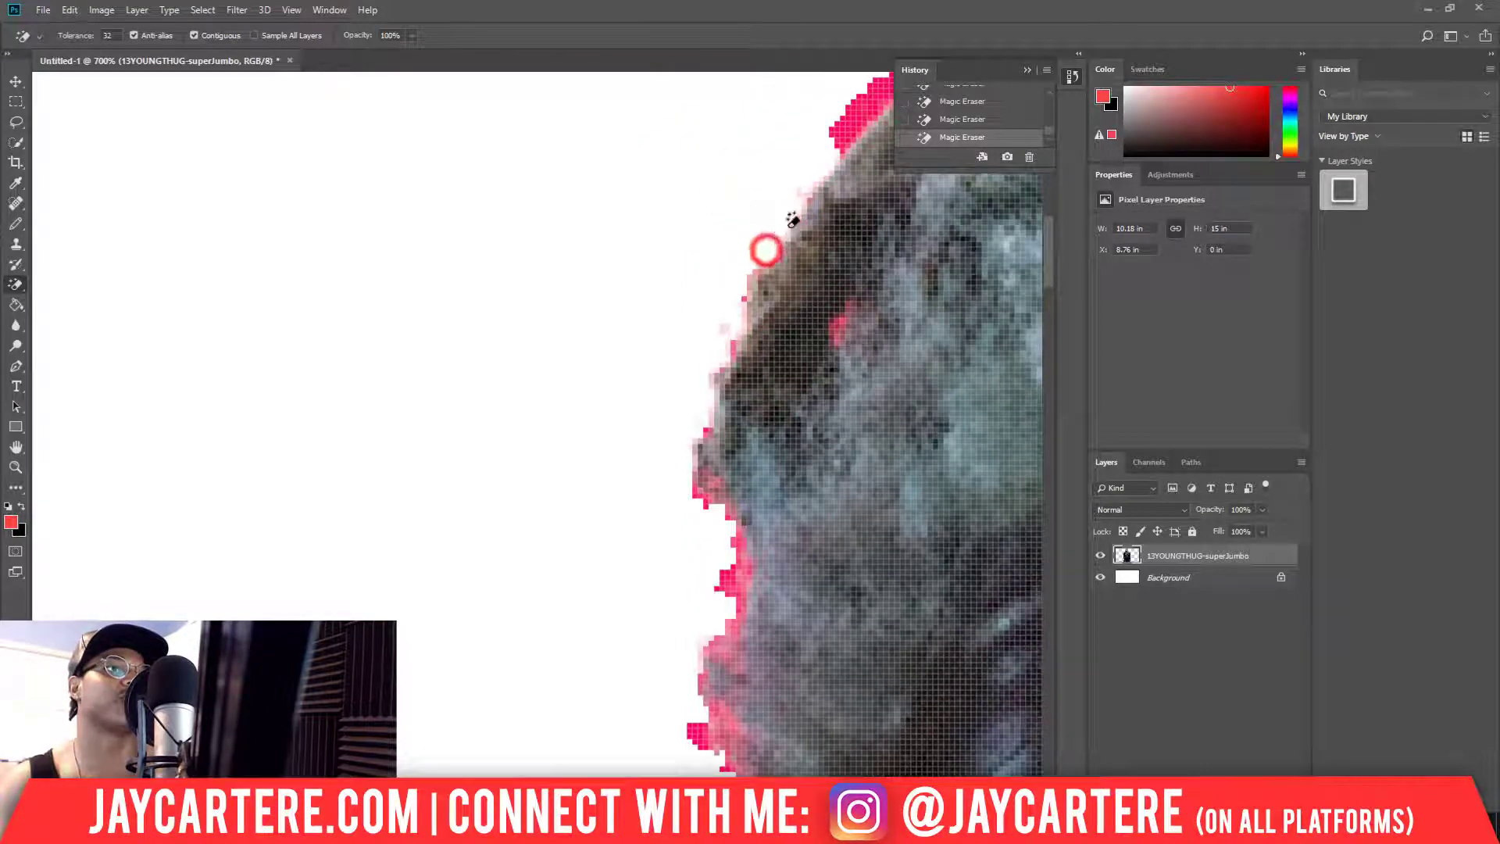
pyautogui.click(852, 127)
pyautogui.hscroll(2, 851, 127)
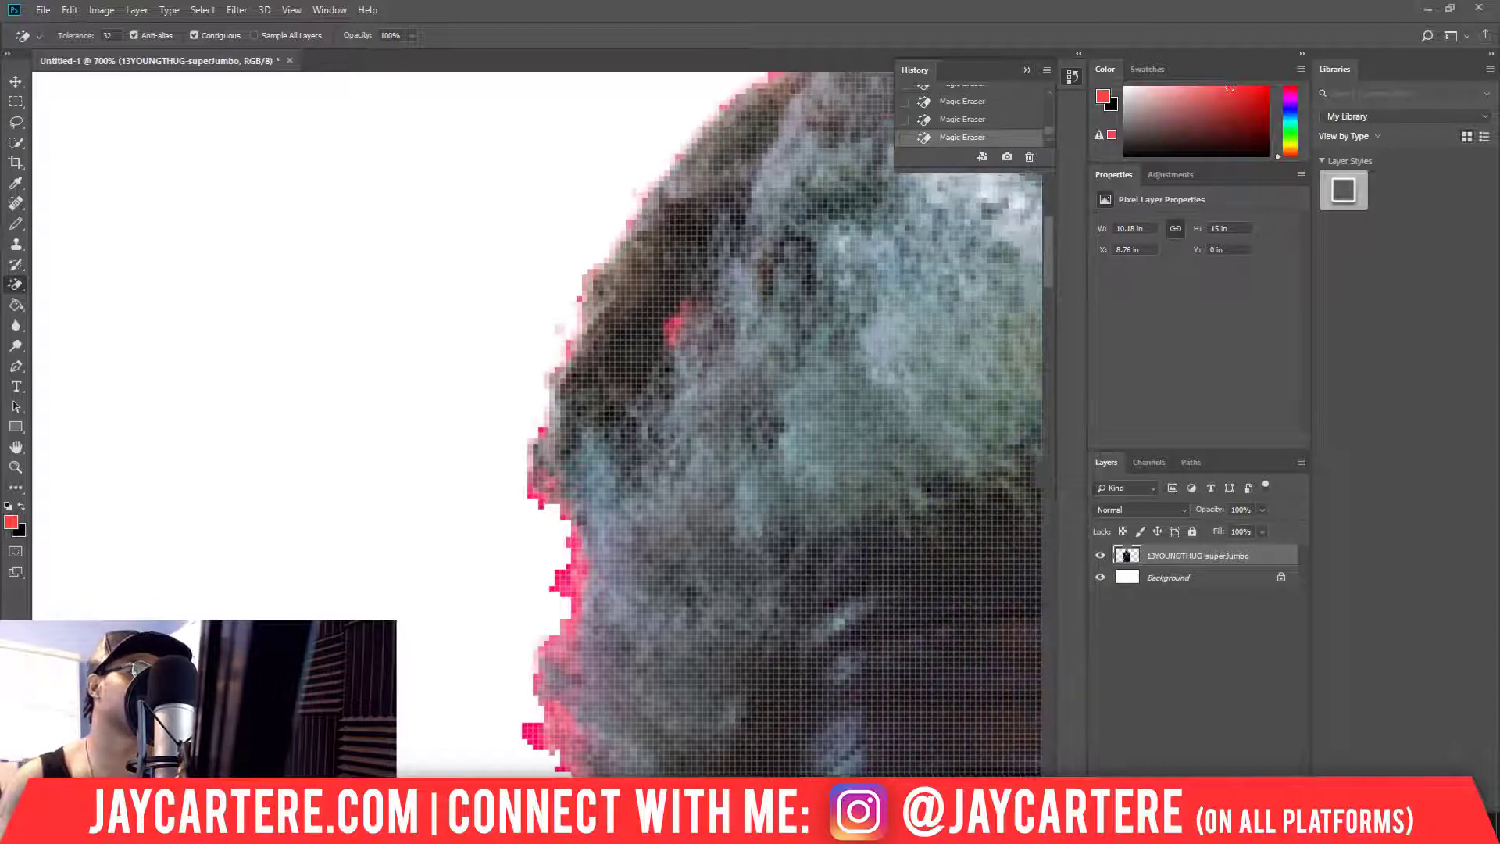
pyautogui.hscroll(6, 539, 426)
pyautogui.scroll(2, 573, 520)
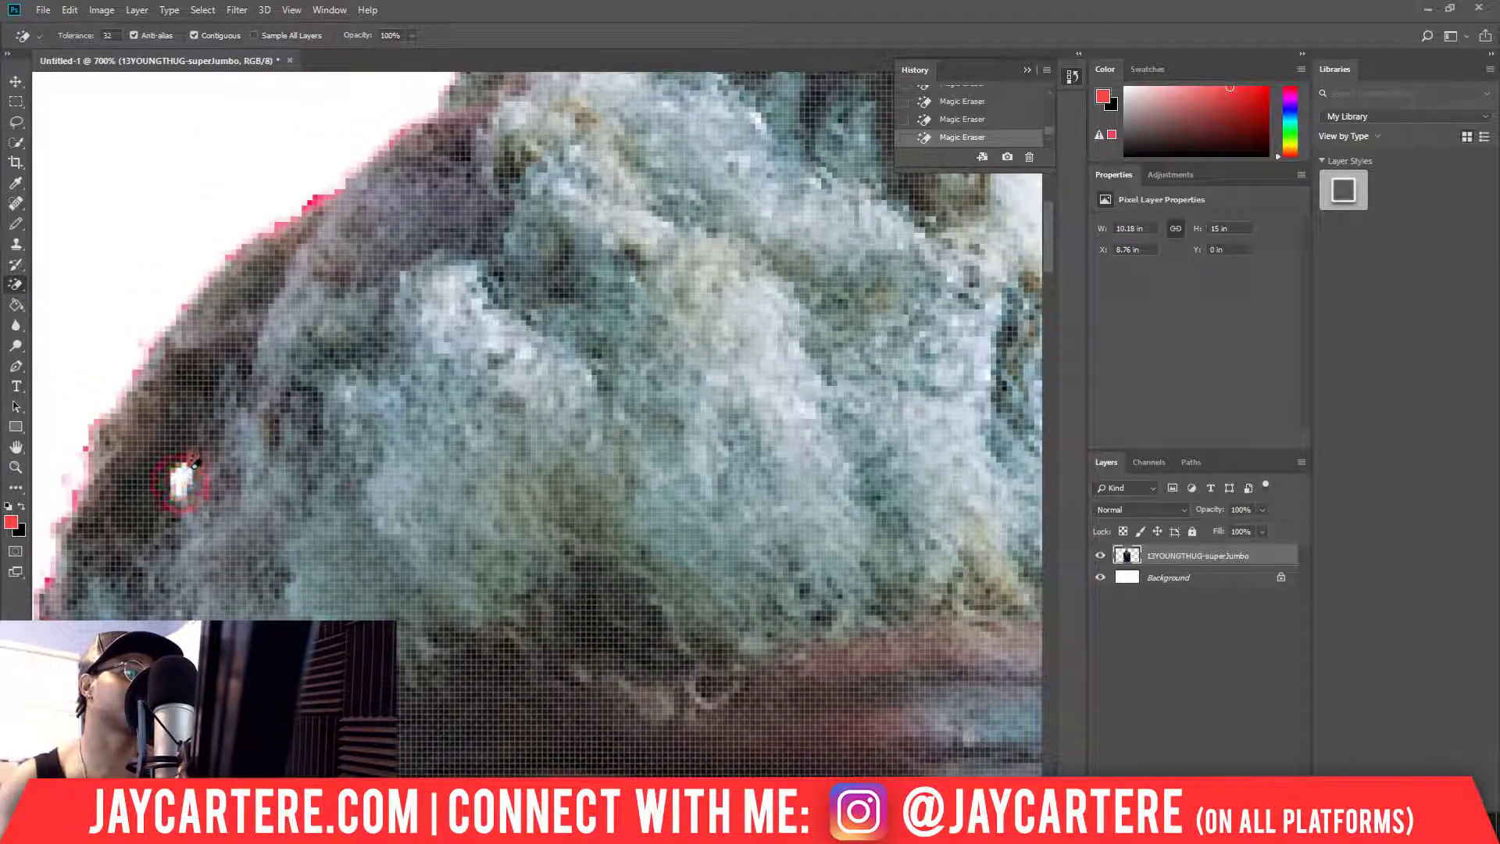
pyautogui.scroll(3, 516, 535)
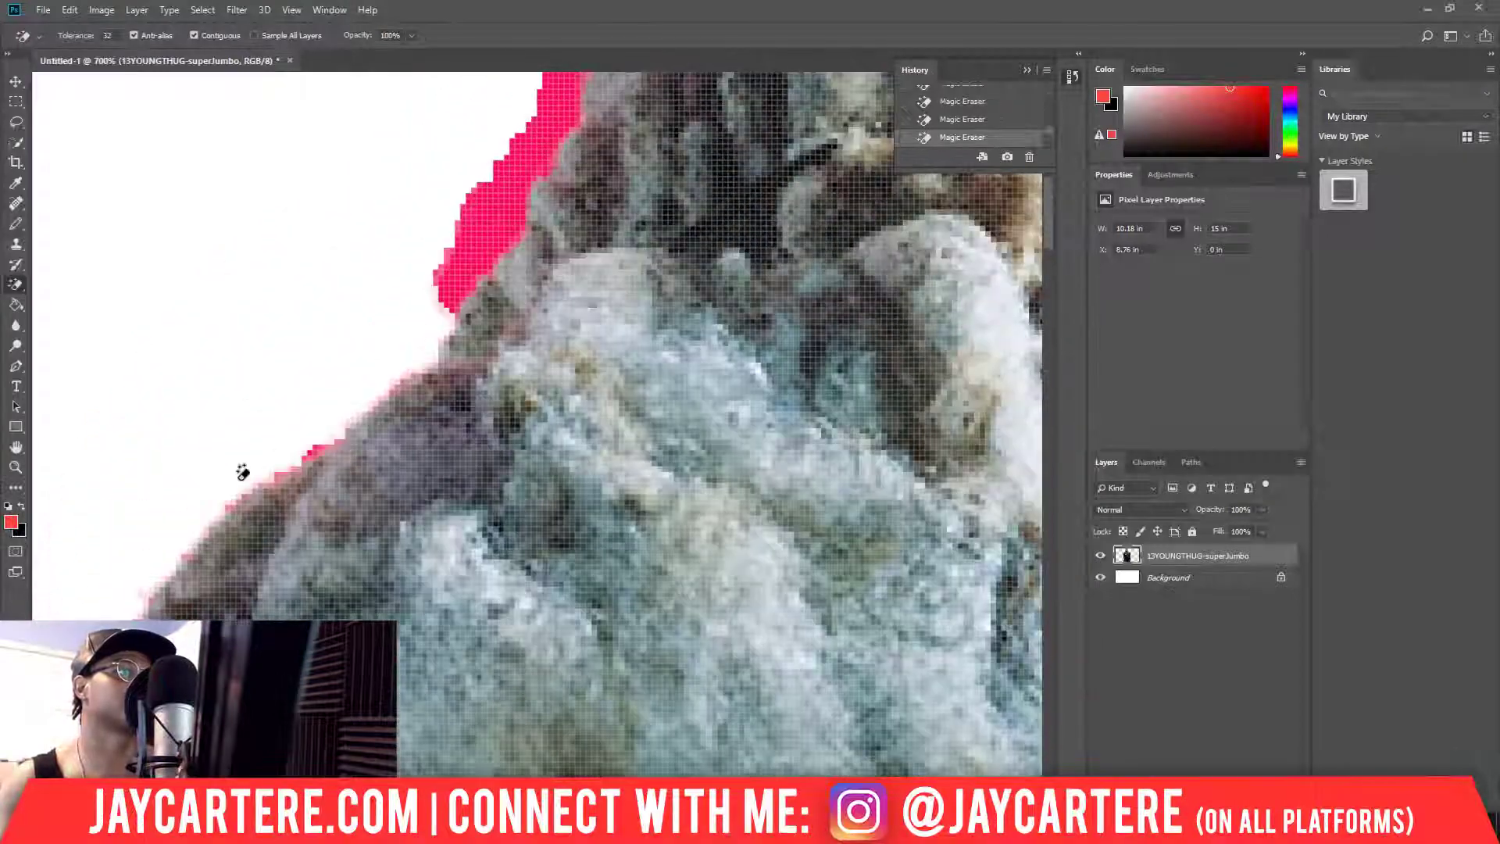
pyautogui.click(323, 458)
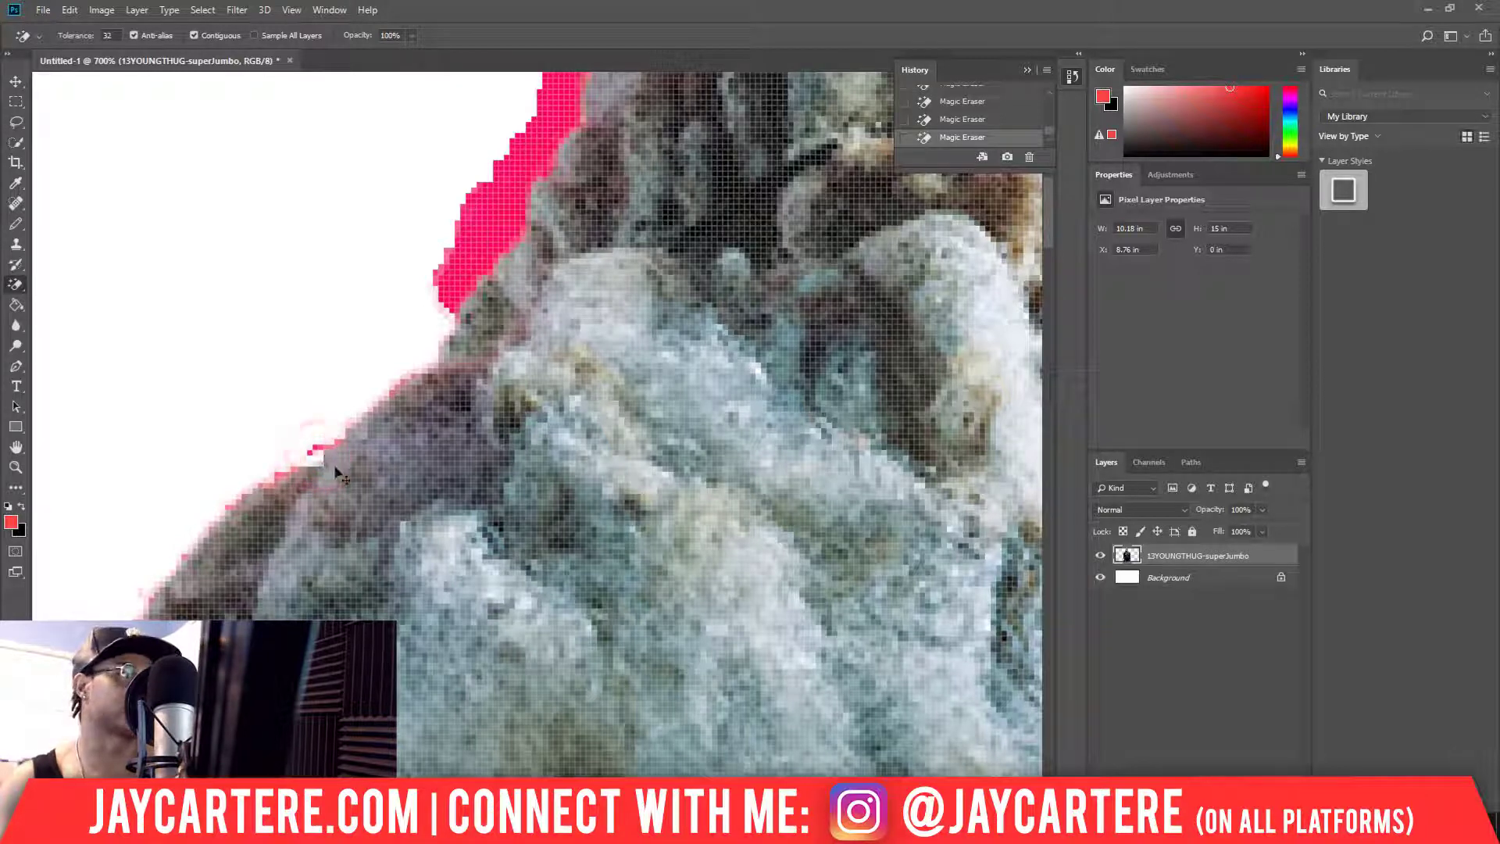
pyautogui.hotkey('ctrl', 'z')
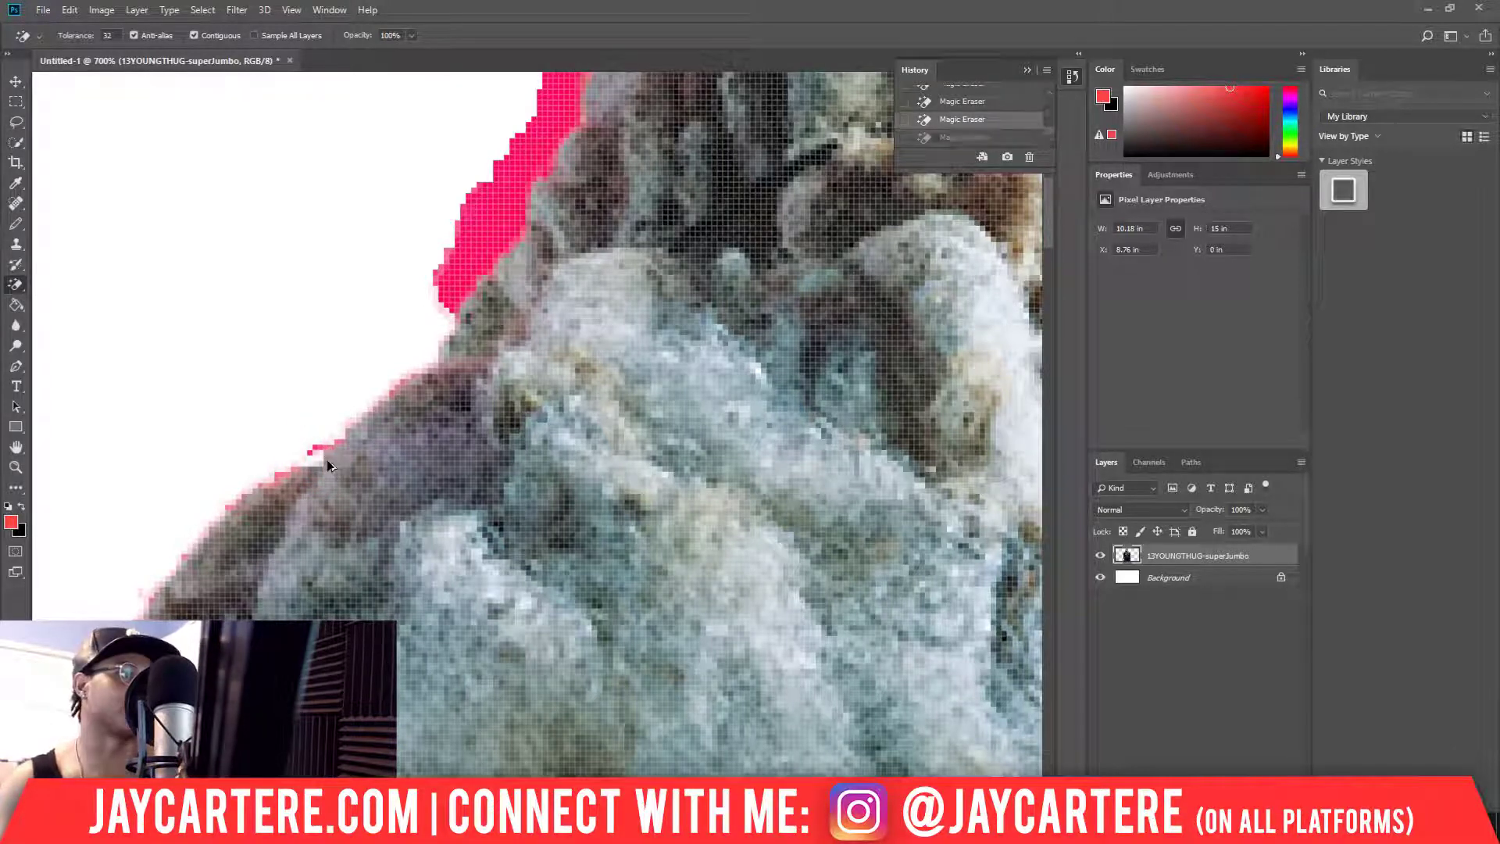
pyautogui.hotkey('ctrl', 'z')
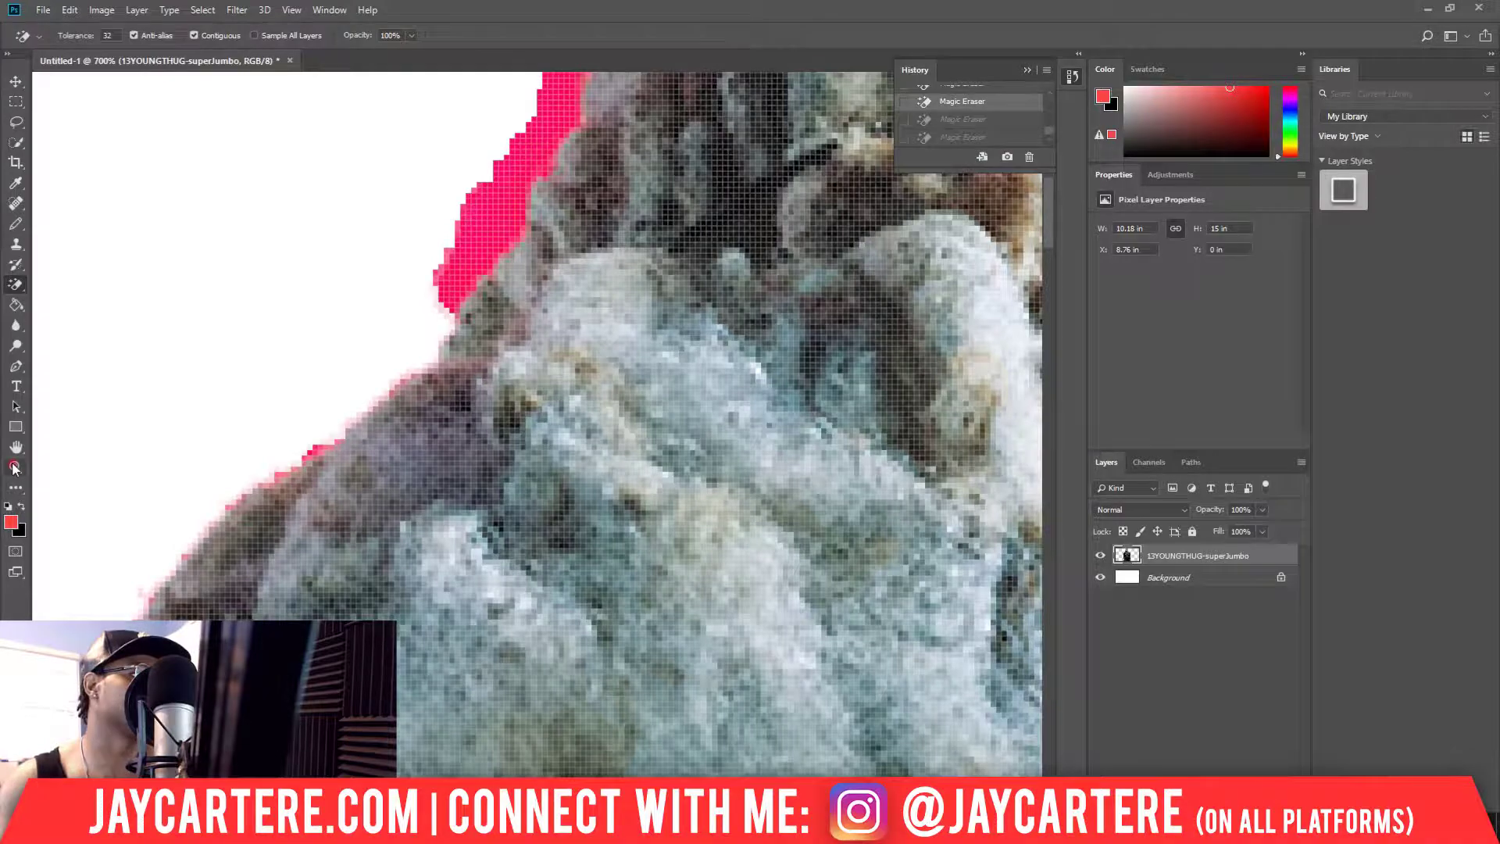
# - Erase the small pink strip on the upper left hairline, below the tied-up dreadlocks, with the Magic Eraser
pyautogui.click(14, 467)
pyautogui.click(336, 447)
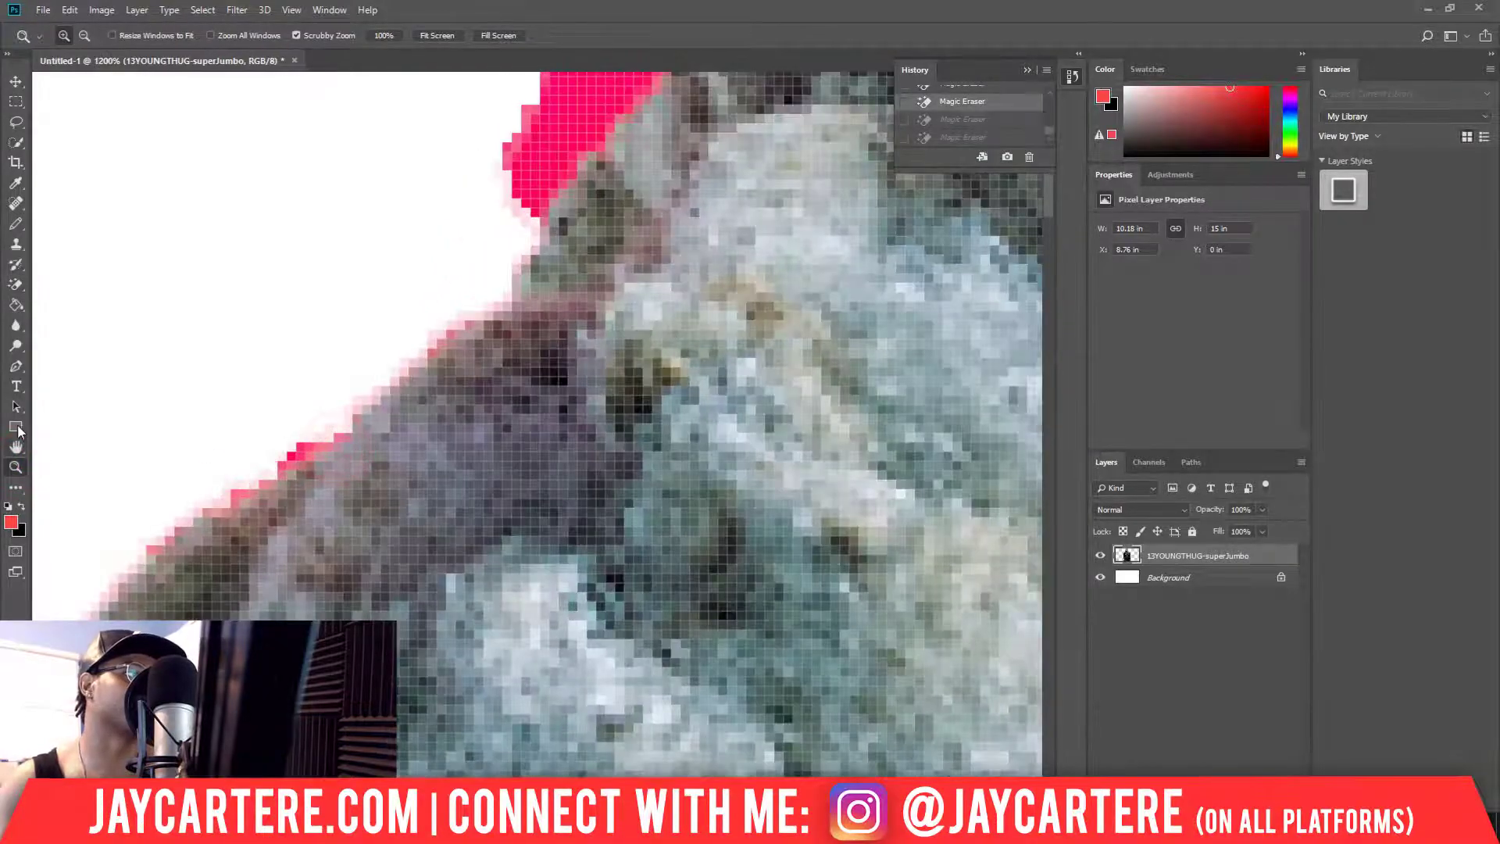
pyautogui.click(17, 285)
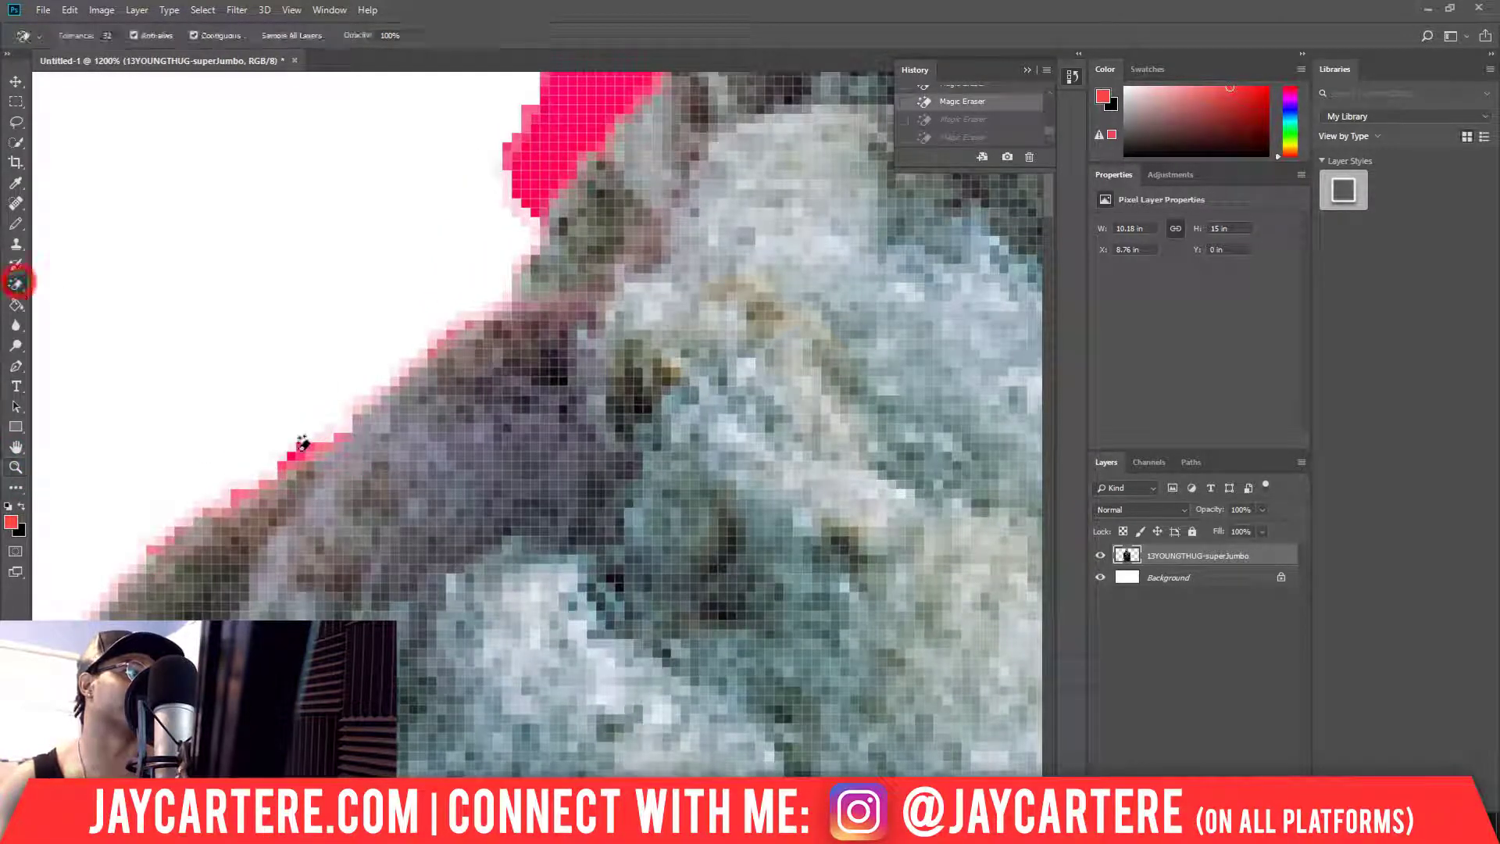
pyautogui.click(300, 453)
# - Remove the large pink patch left of the tied-up dreadlocks and its leftover outline pixels with the Magic Eraser
pyautogui.scroll(3, 438, 368)
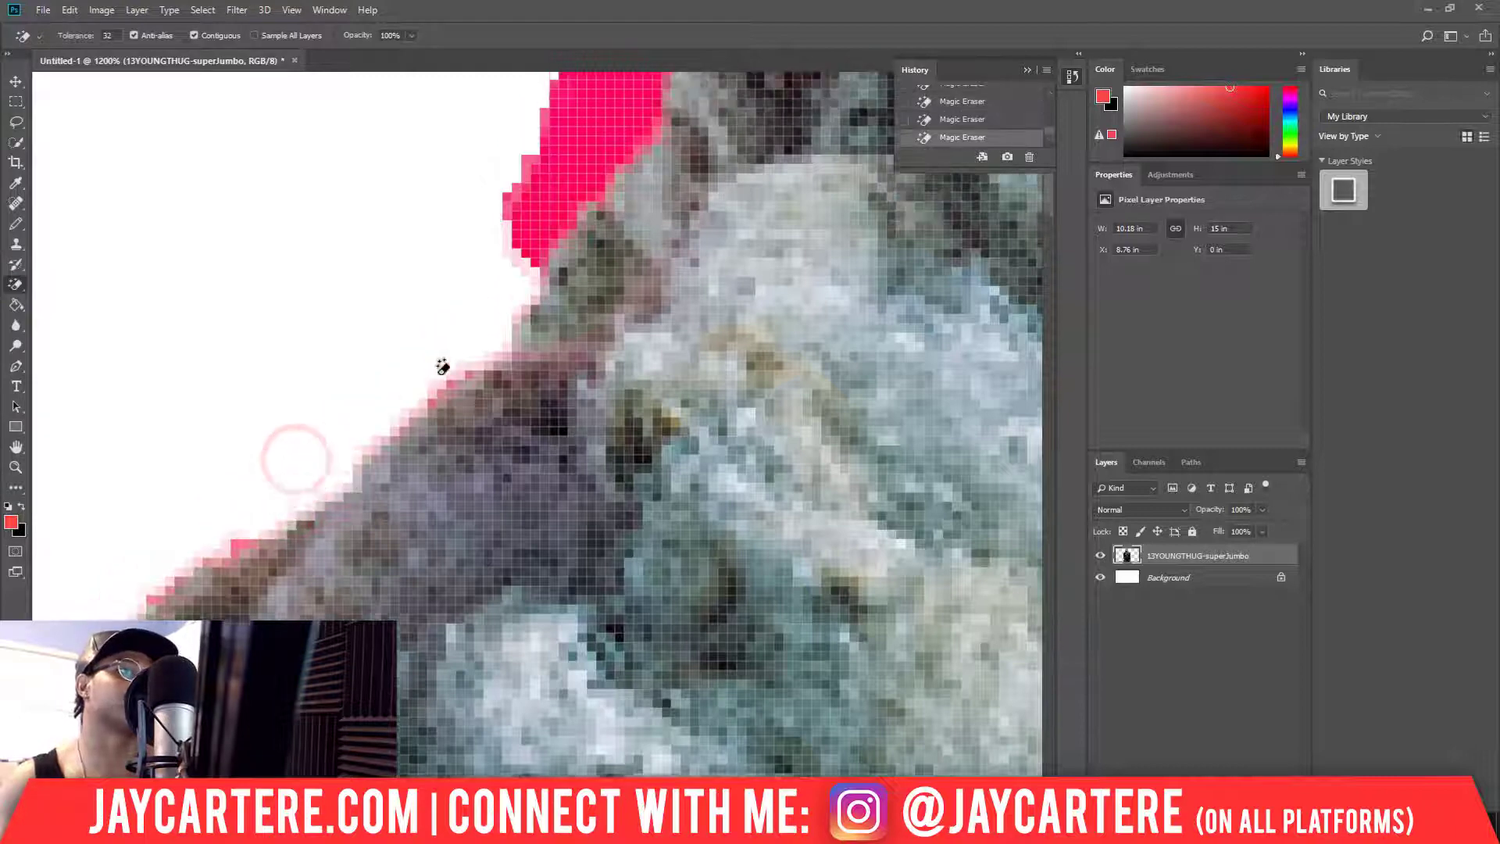
pyautogui.click(621, 311)
pyautogui.scroll(2, 596, 312)
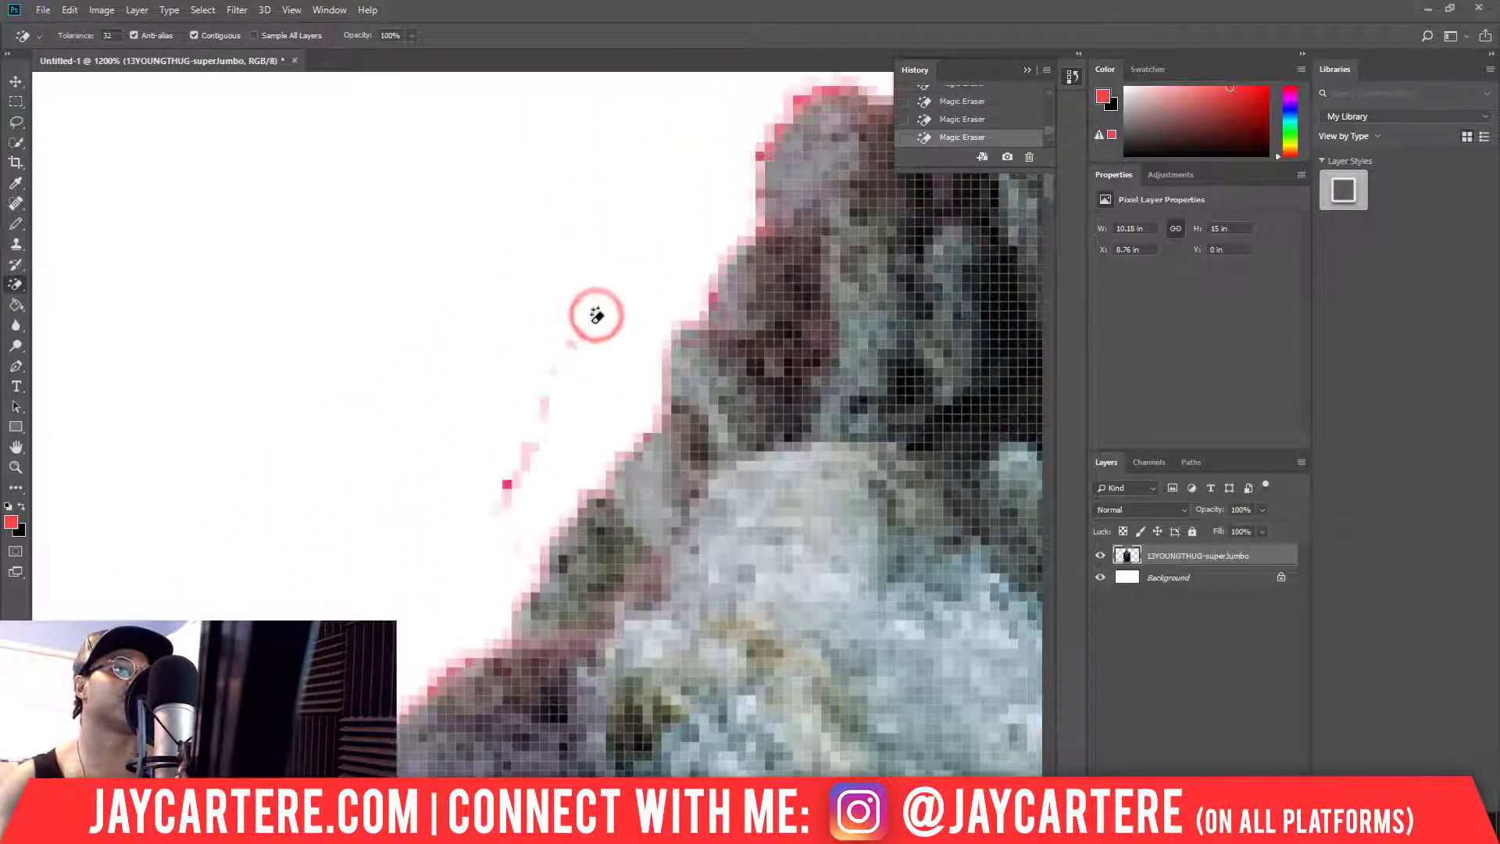
pyautogui.click(520, 473)
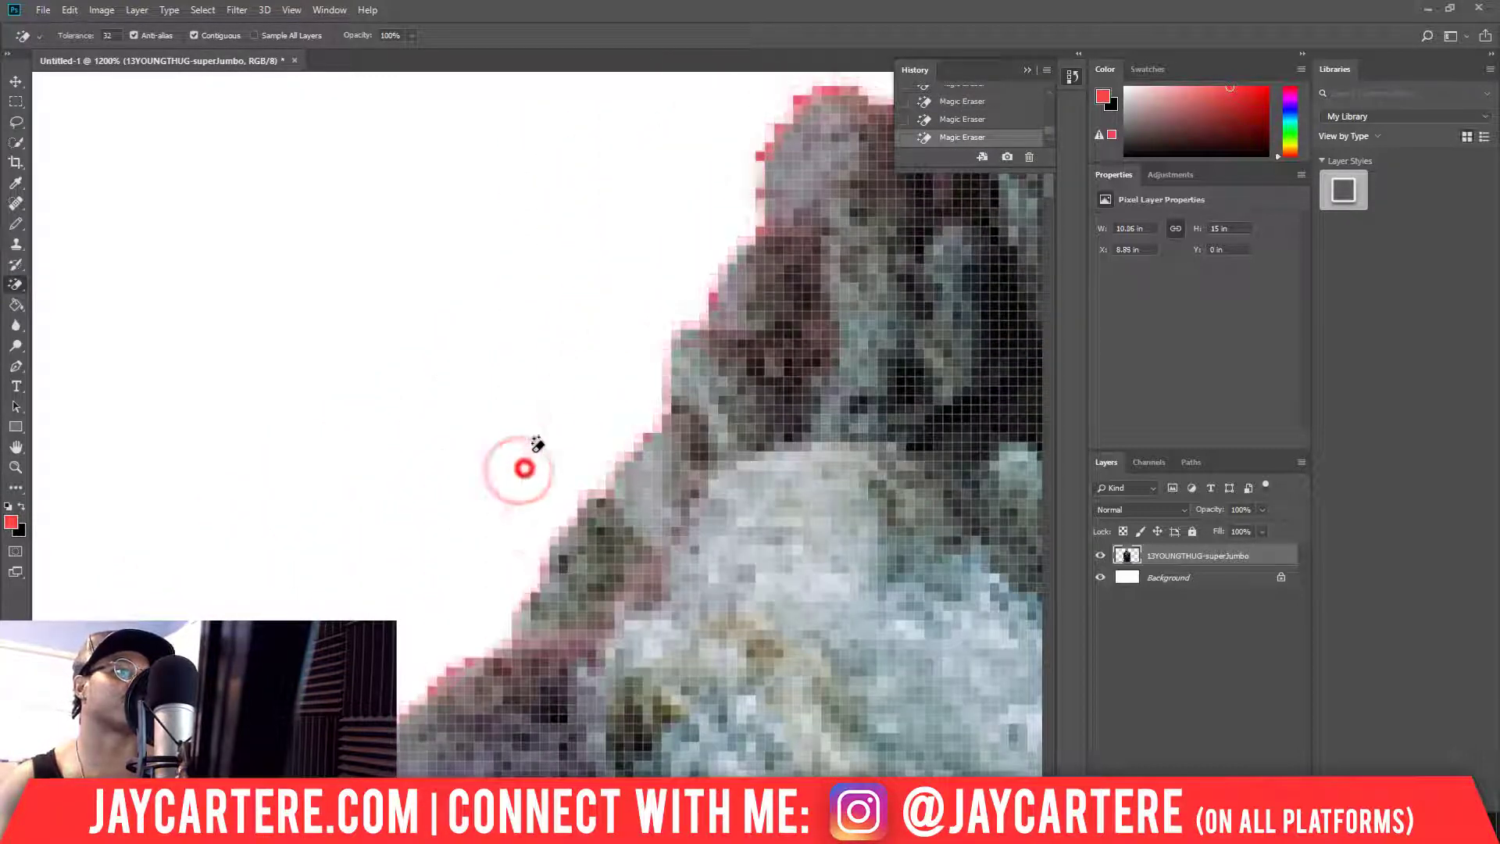
# - Remove the pink band between the small hair tip and the large dreadlock, plus stray pixels above the tip, with the Magic Eraser
pyautogui.scroll(1, 587, 424)
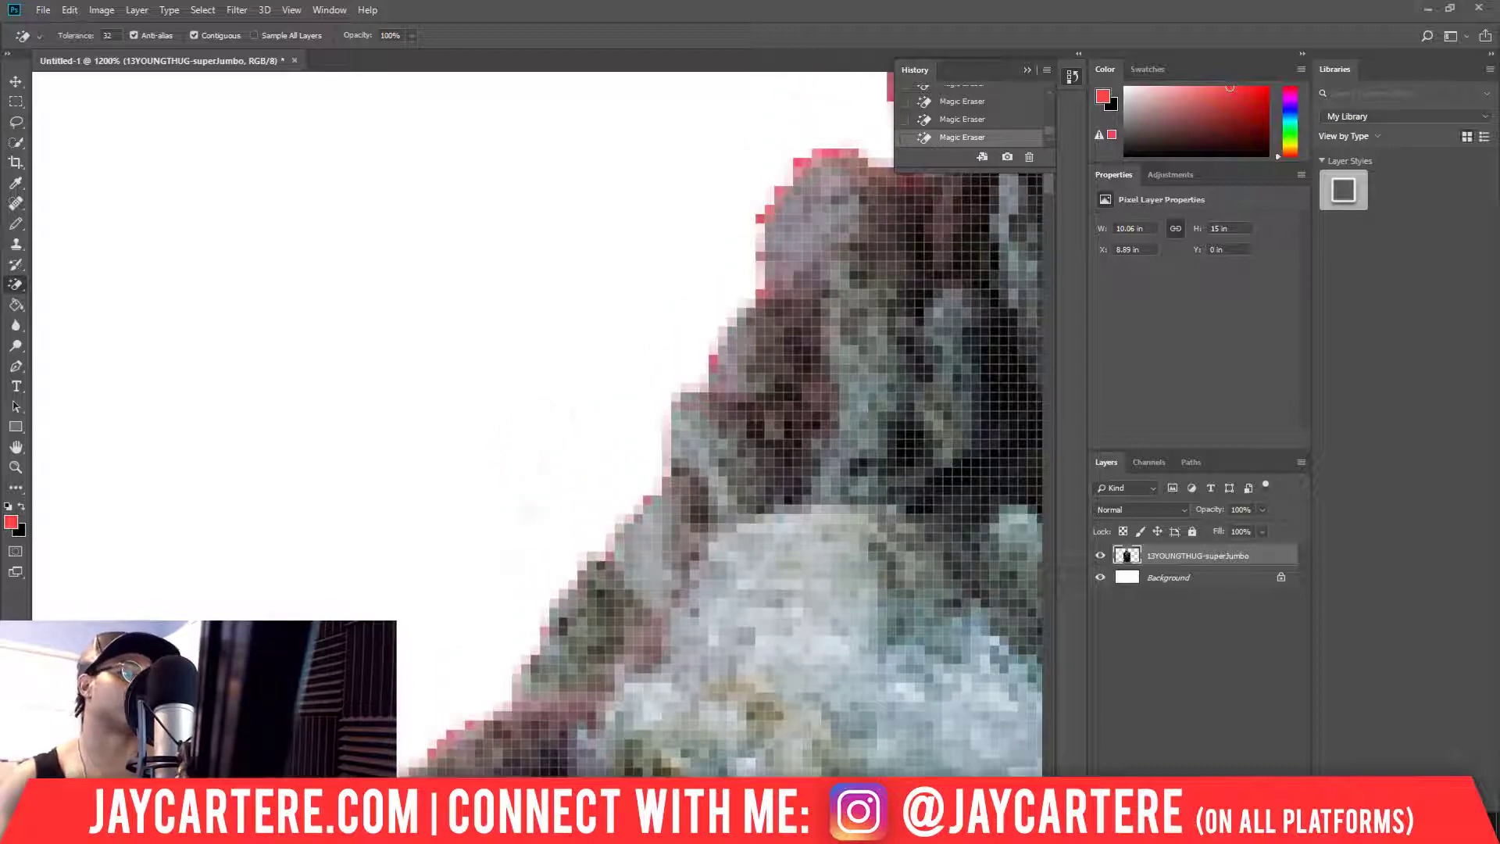
pyautogui.hscroll(8, 673, 443)
pyautogui.hscroll(-5, 674, 443)
pyautogui.scroll(3, 674, 443)
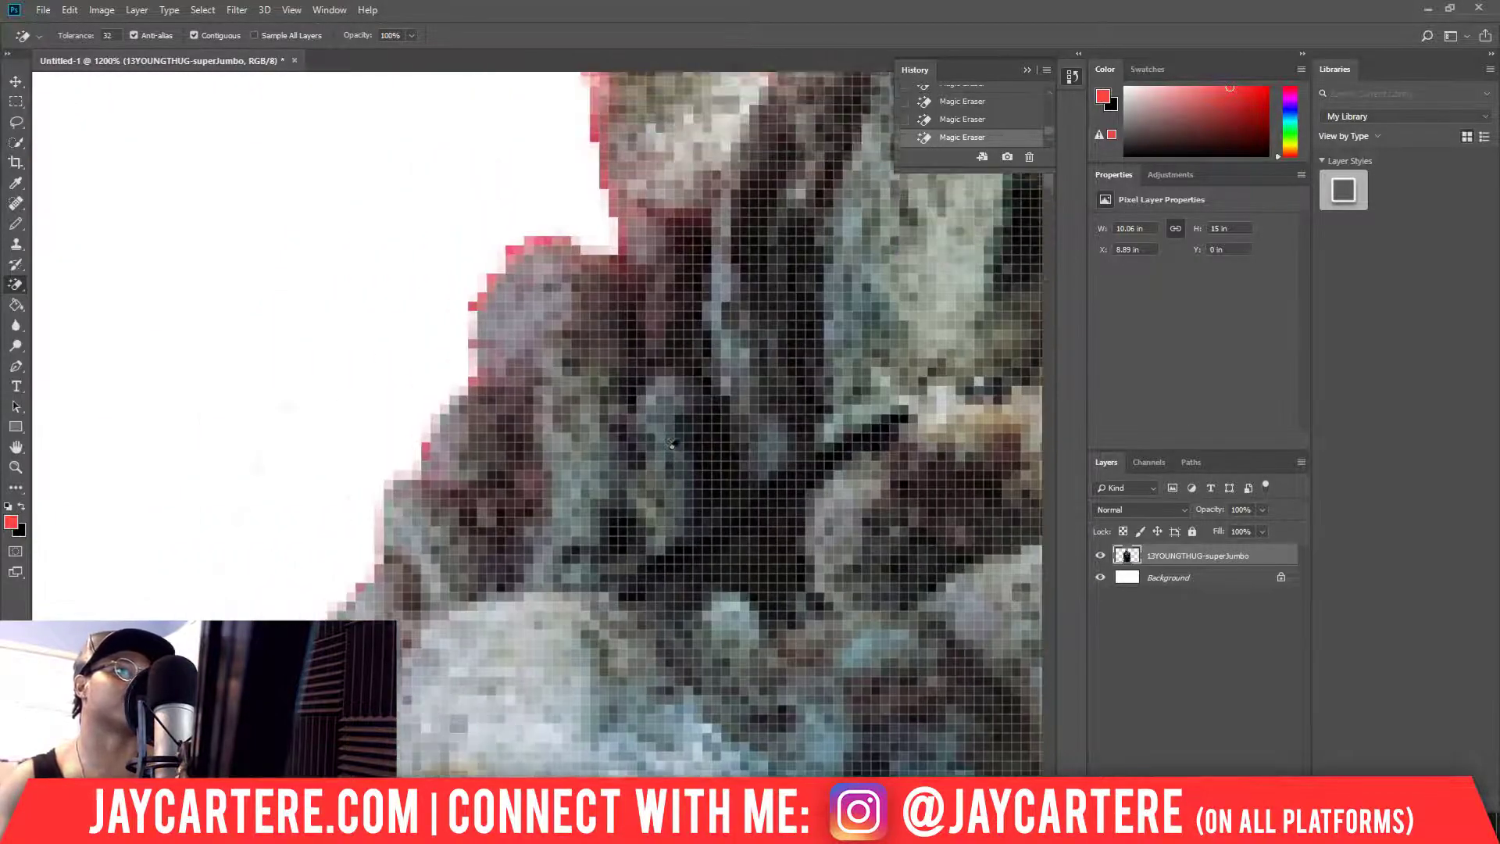
pyautogui.scroll(2, 672, 441)
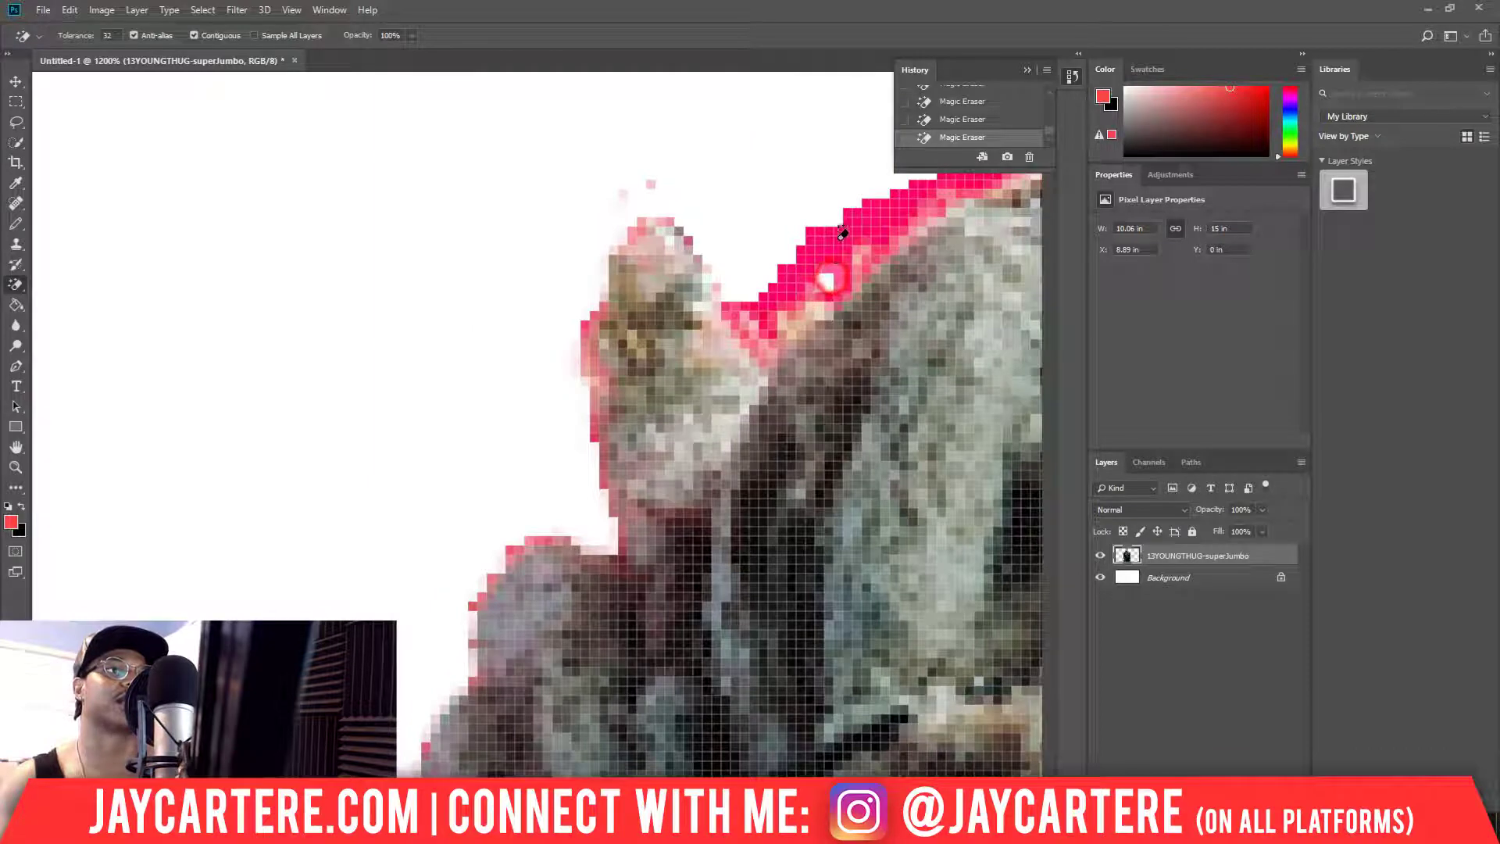
pyautogui.click(836, 242)
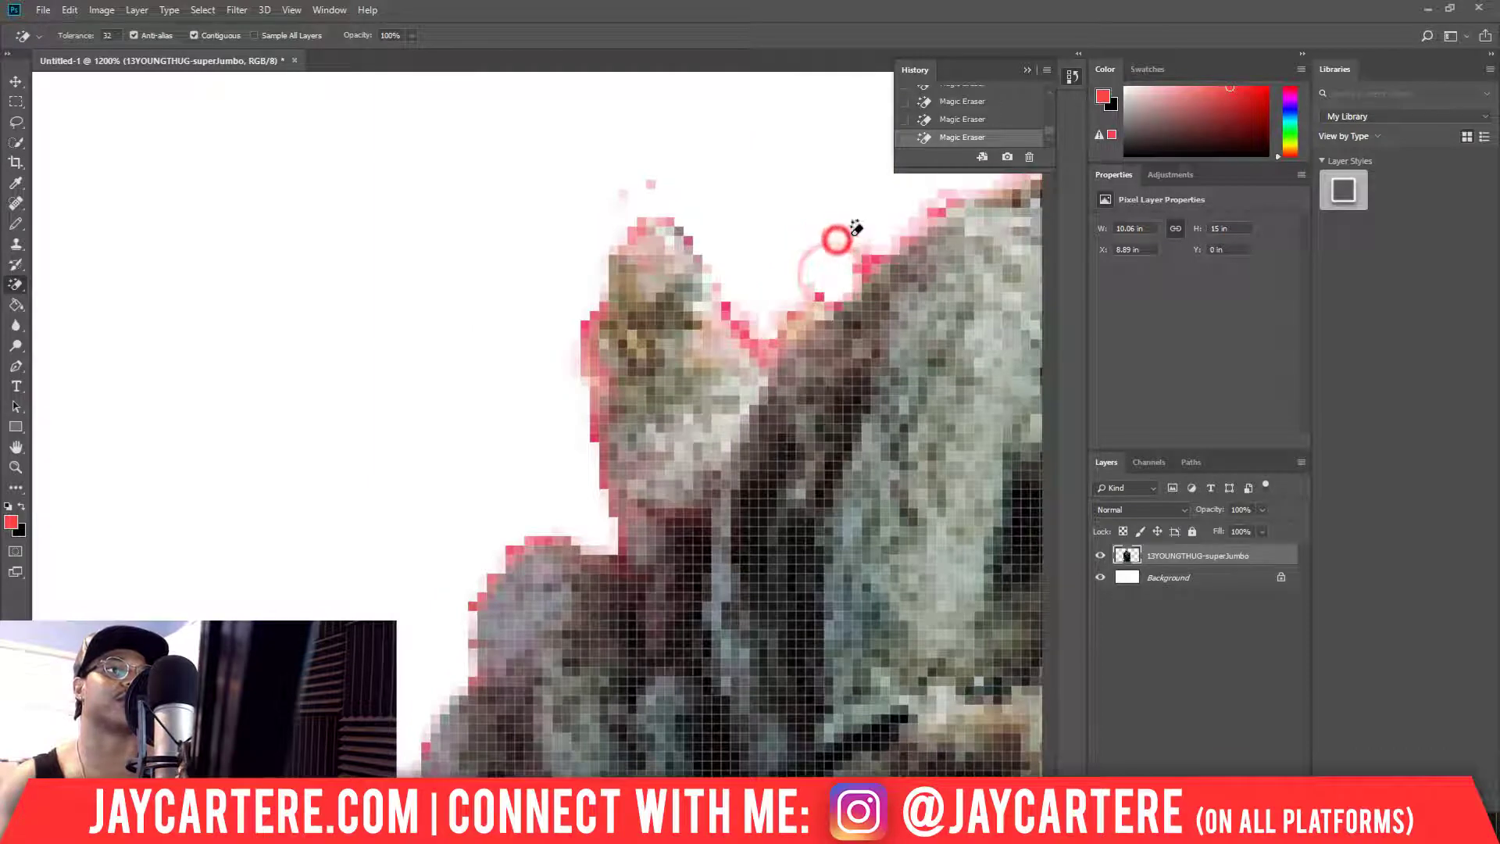
pyautogui.click(648, 194)
pyautogui.click(653, 180)
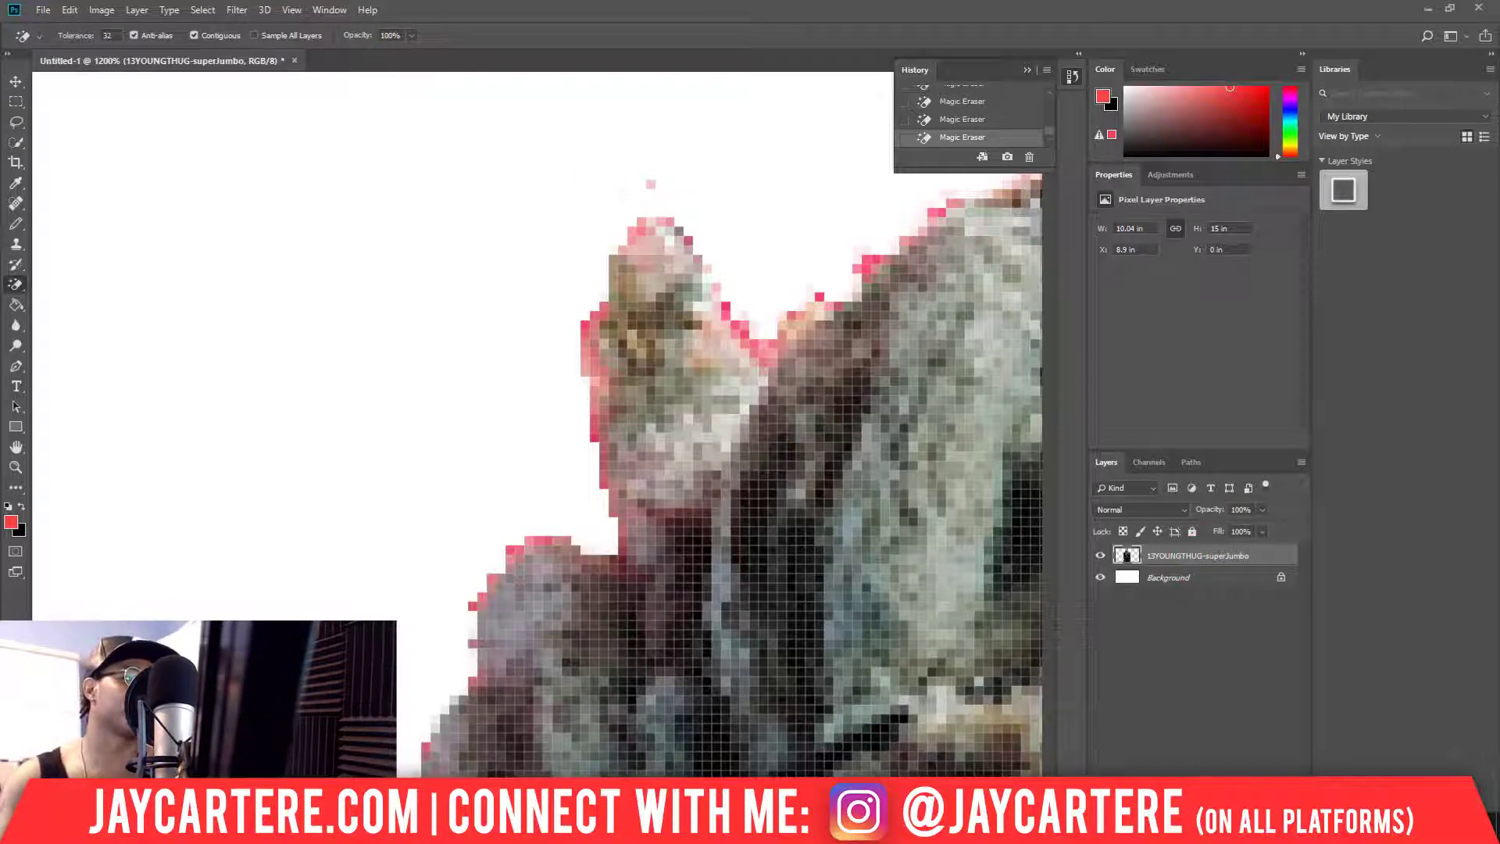
# - Remove the pink strip along the middle of the tied-up dreadlocks' top edge with the Magic Eraser
pyautogui.hscroll(12, 539, 422)
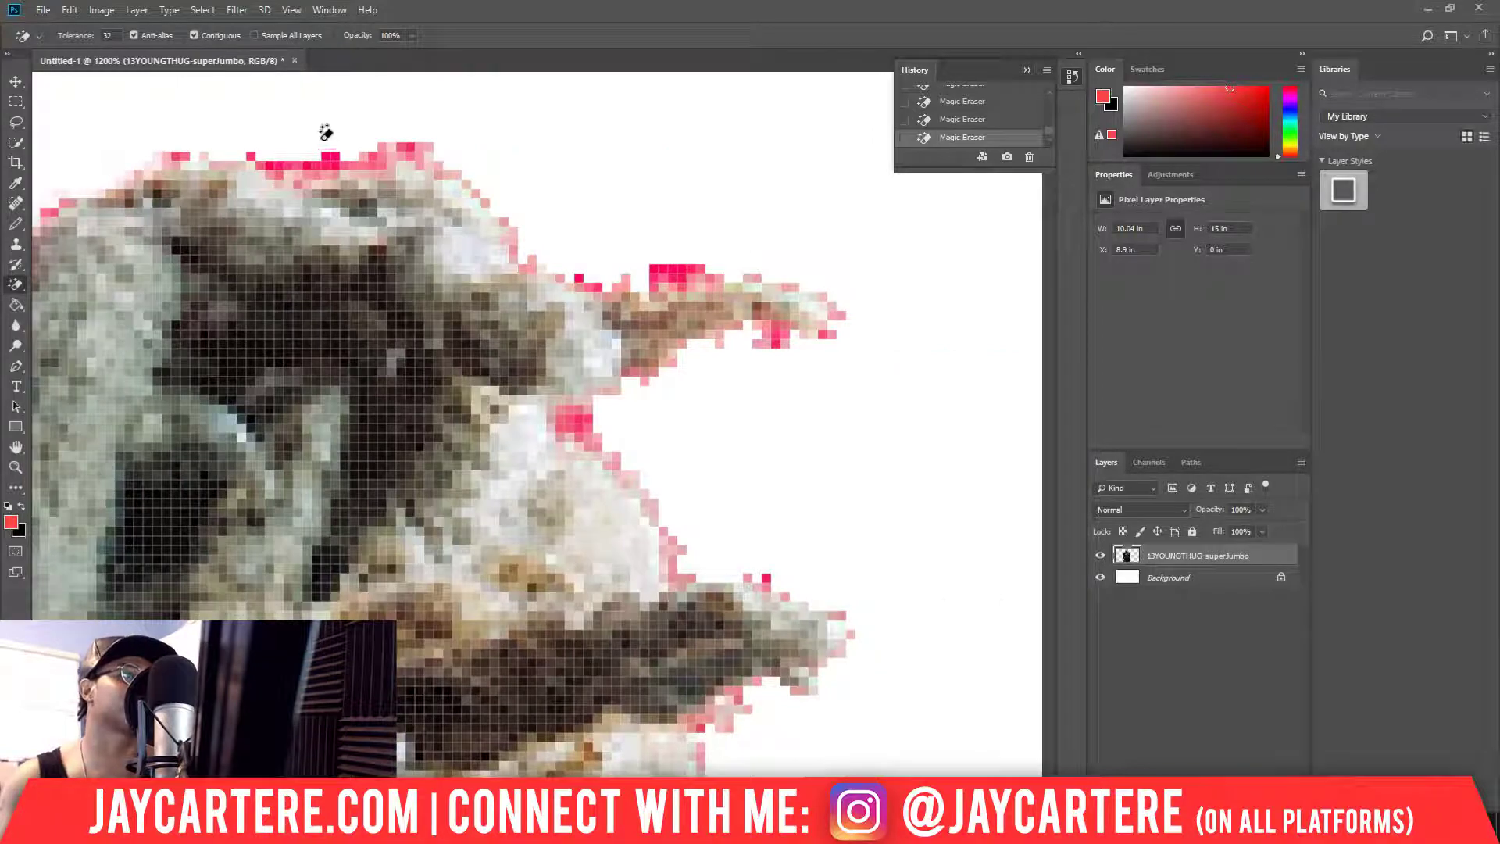
pyautogui.click(325, 176)
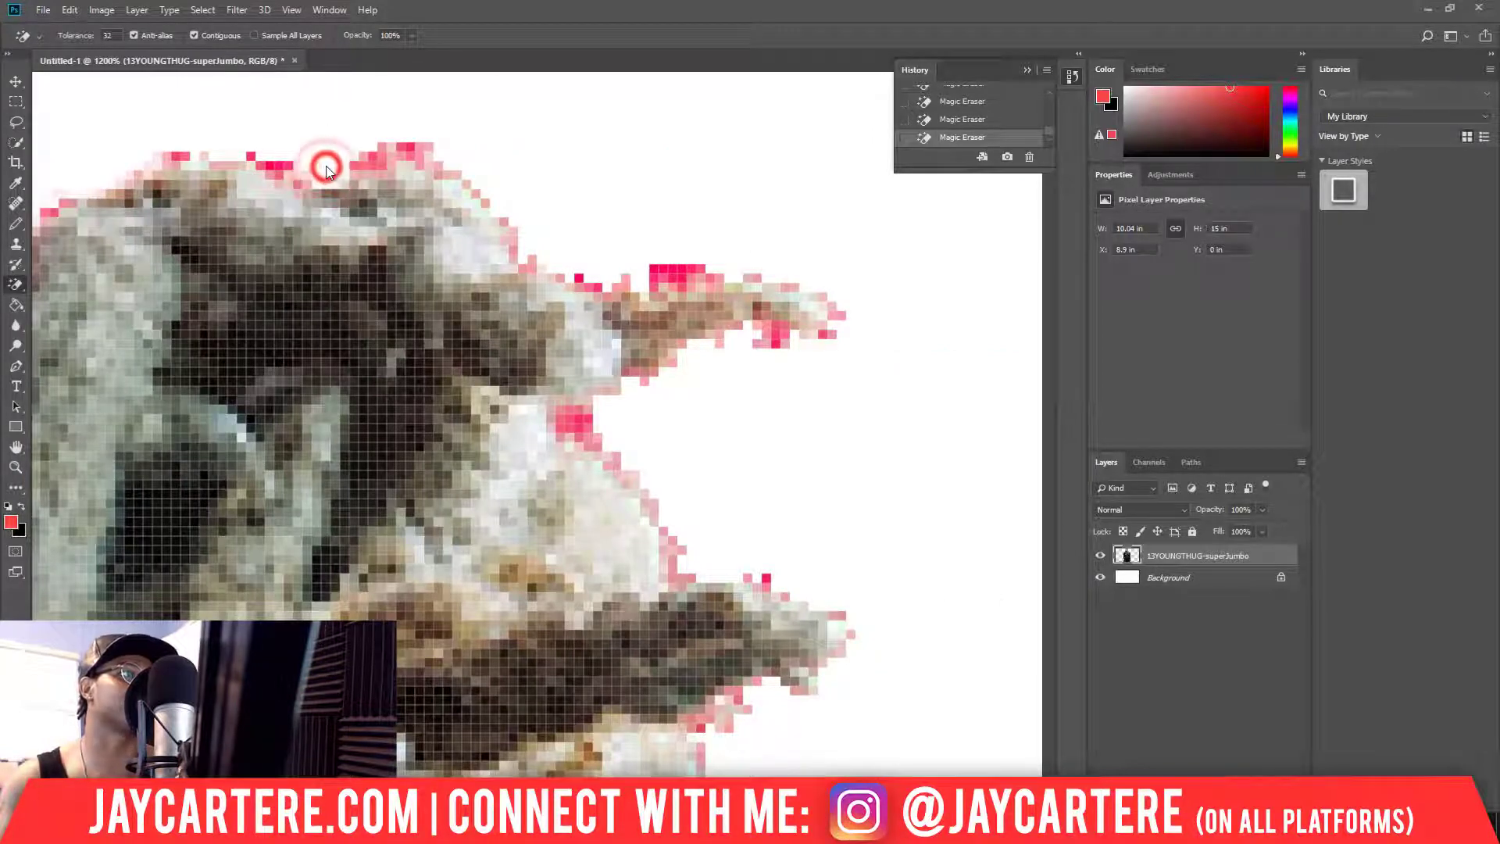
pyautogui.click(278, 172)
# - Erase the individual bright pink pixels along the top edge of the tied-up dreadlocks at 6400% zoom with the Magic Eraser
pyautogui.click(15, 467)
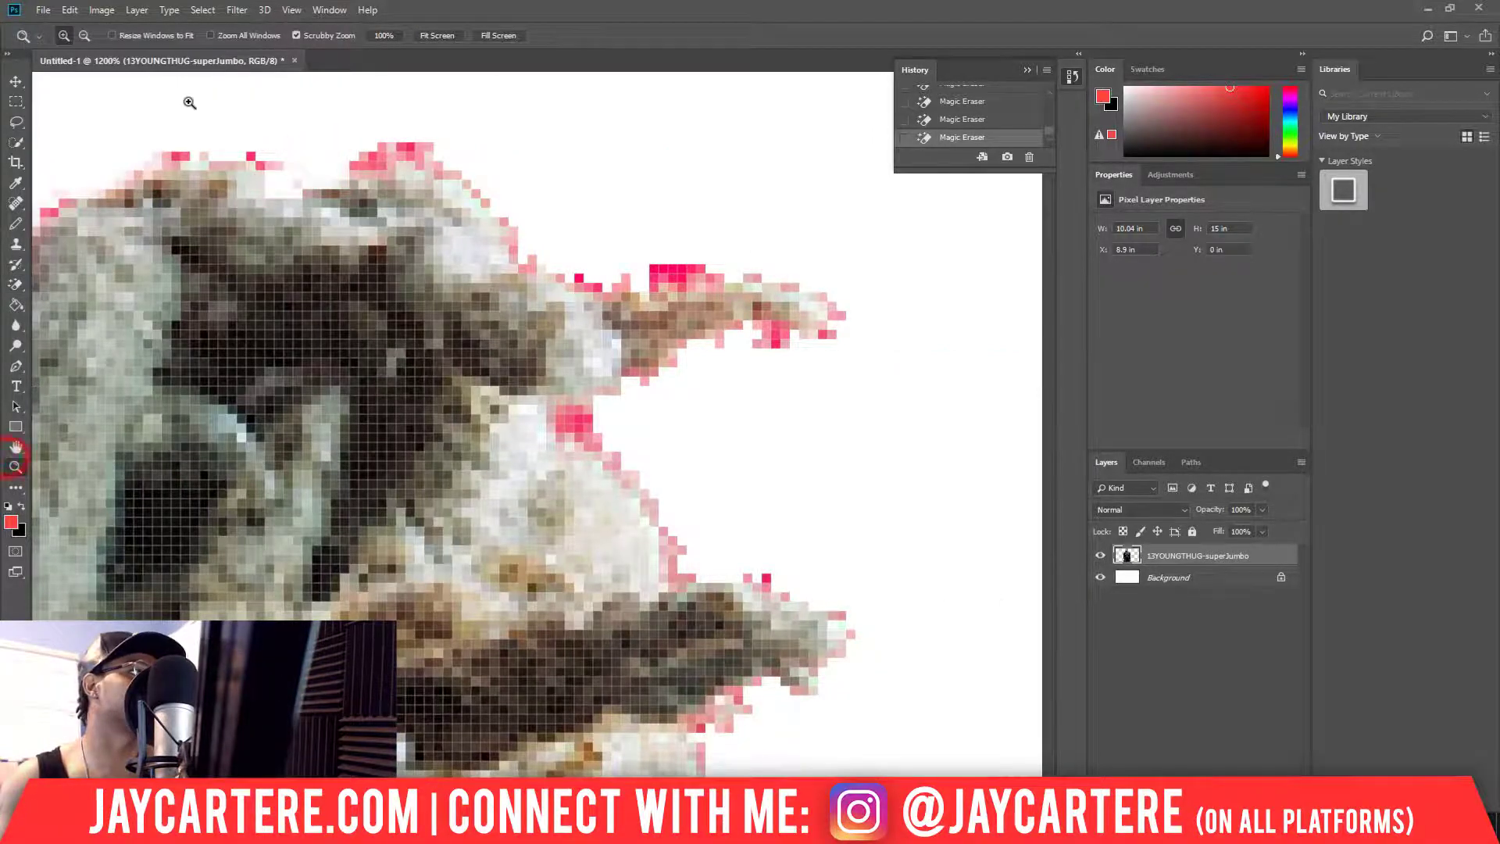
pyautogui.click(188, 101)
pyautogui.click(178, 134)
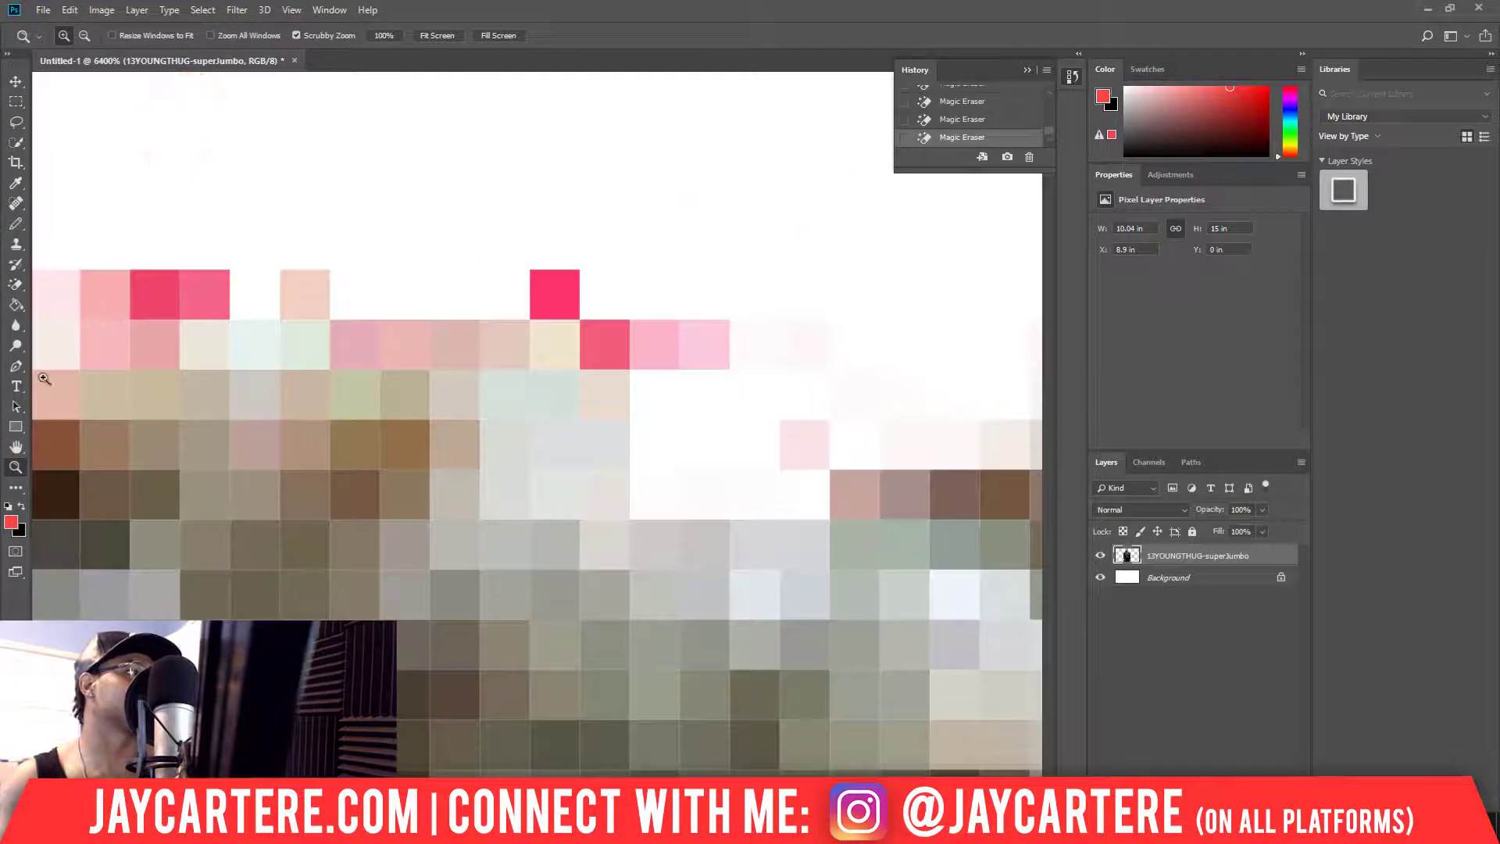
pyautogui.click(17, 285)
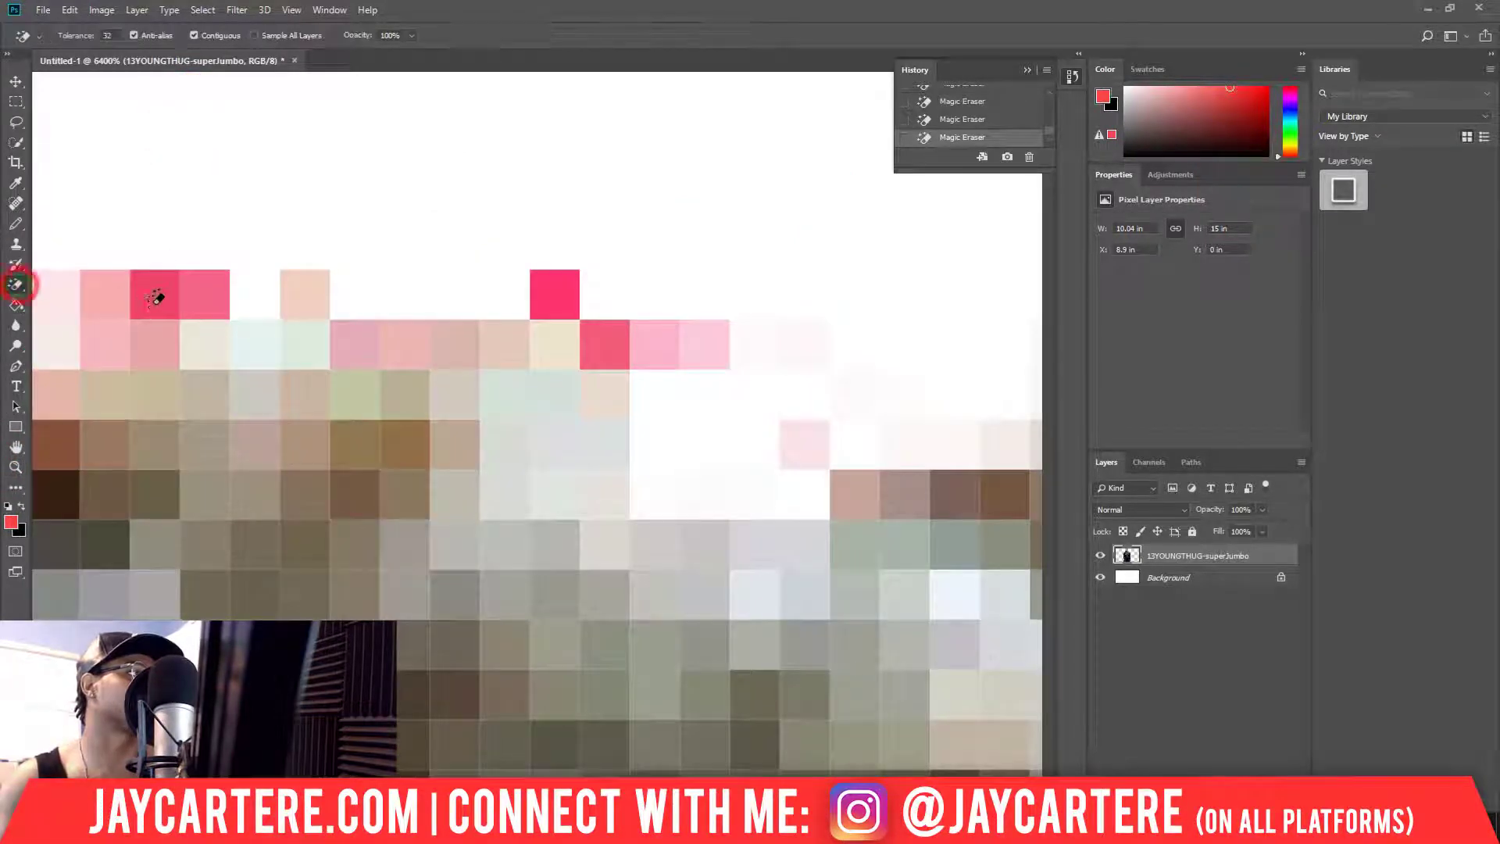
pyautogui.click(151, 301)
pyautogui.click(549, 309)
pyautogui.click(668, 346)
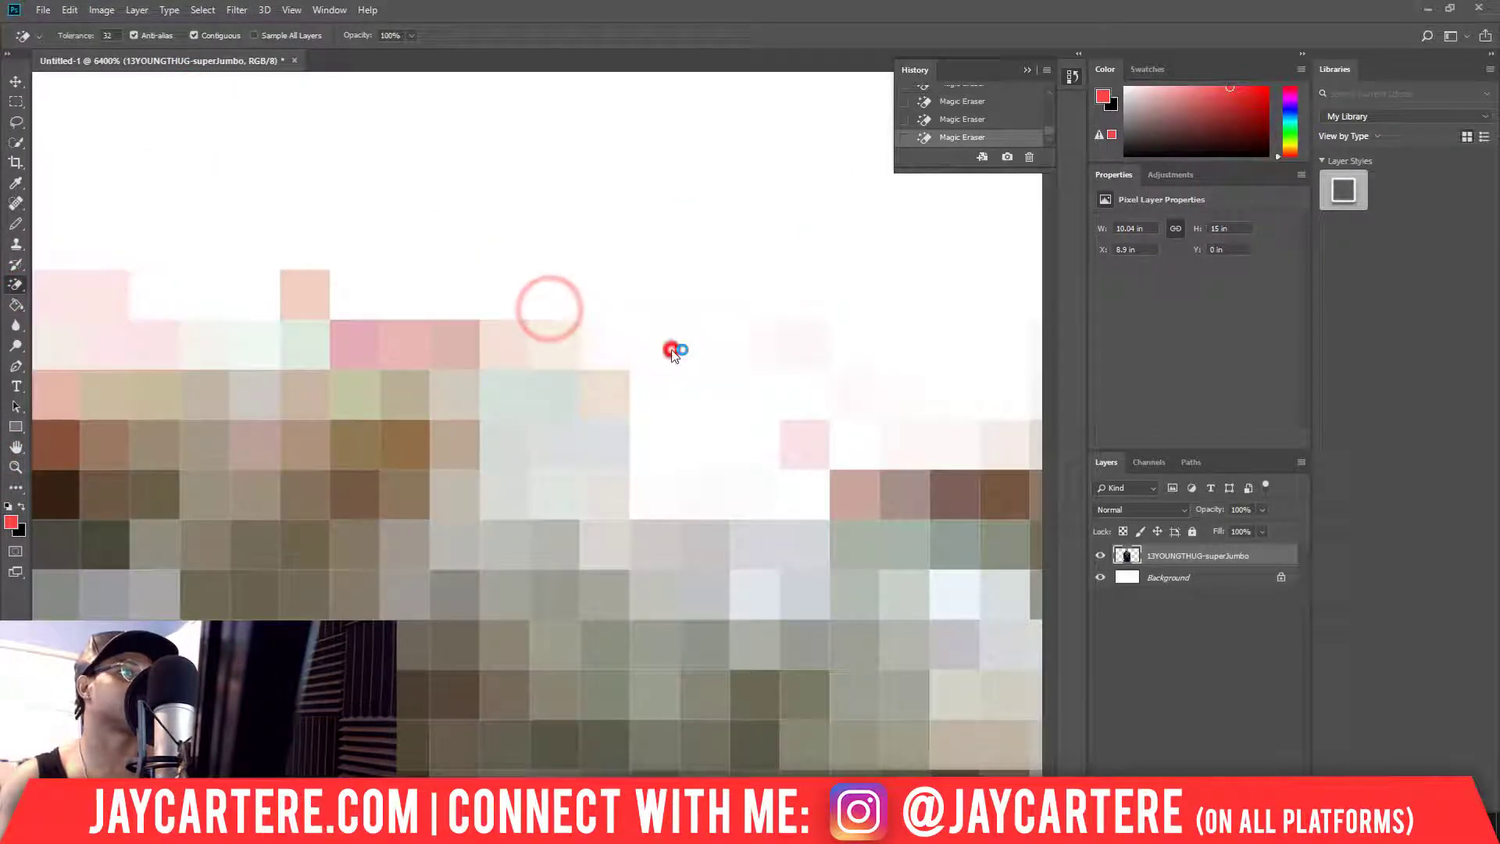
# - Erase the pink patch on the next bump along the dreadlocks' top edge at 3200% zoom with the Magic Eraser
pyautogui.click(16, 467)
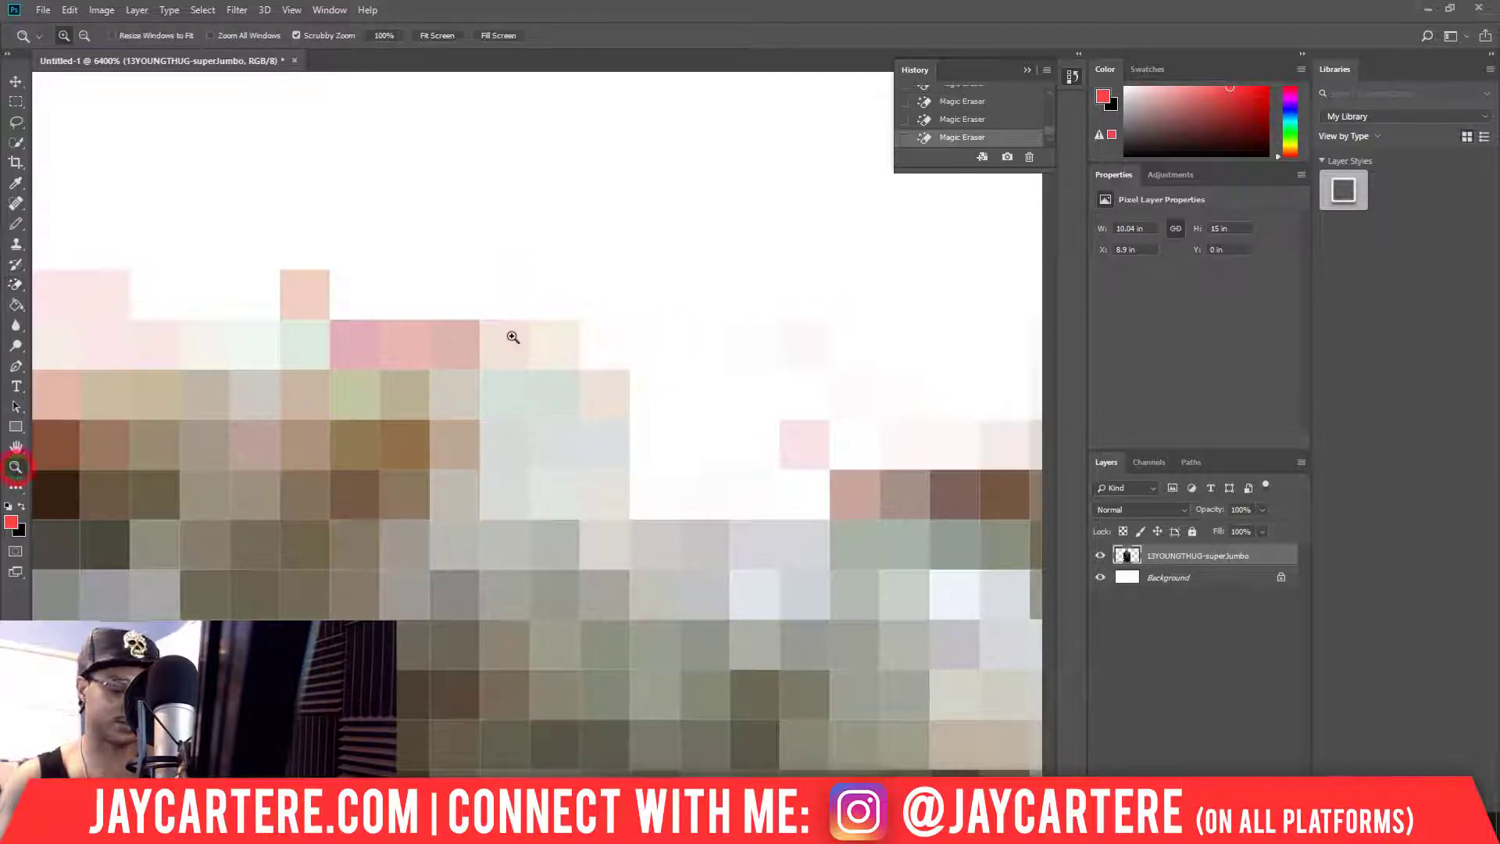
pyautogui.keyDown('alt'); pyautogui.click(545, 321); pyautogui.keyUp('alt')
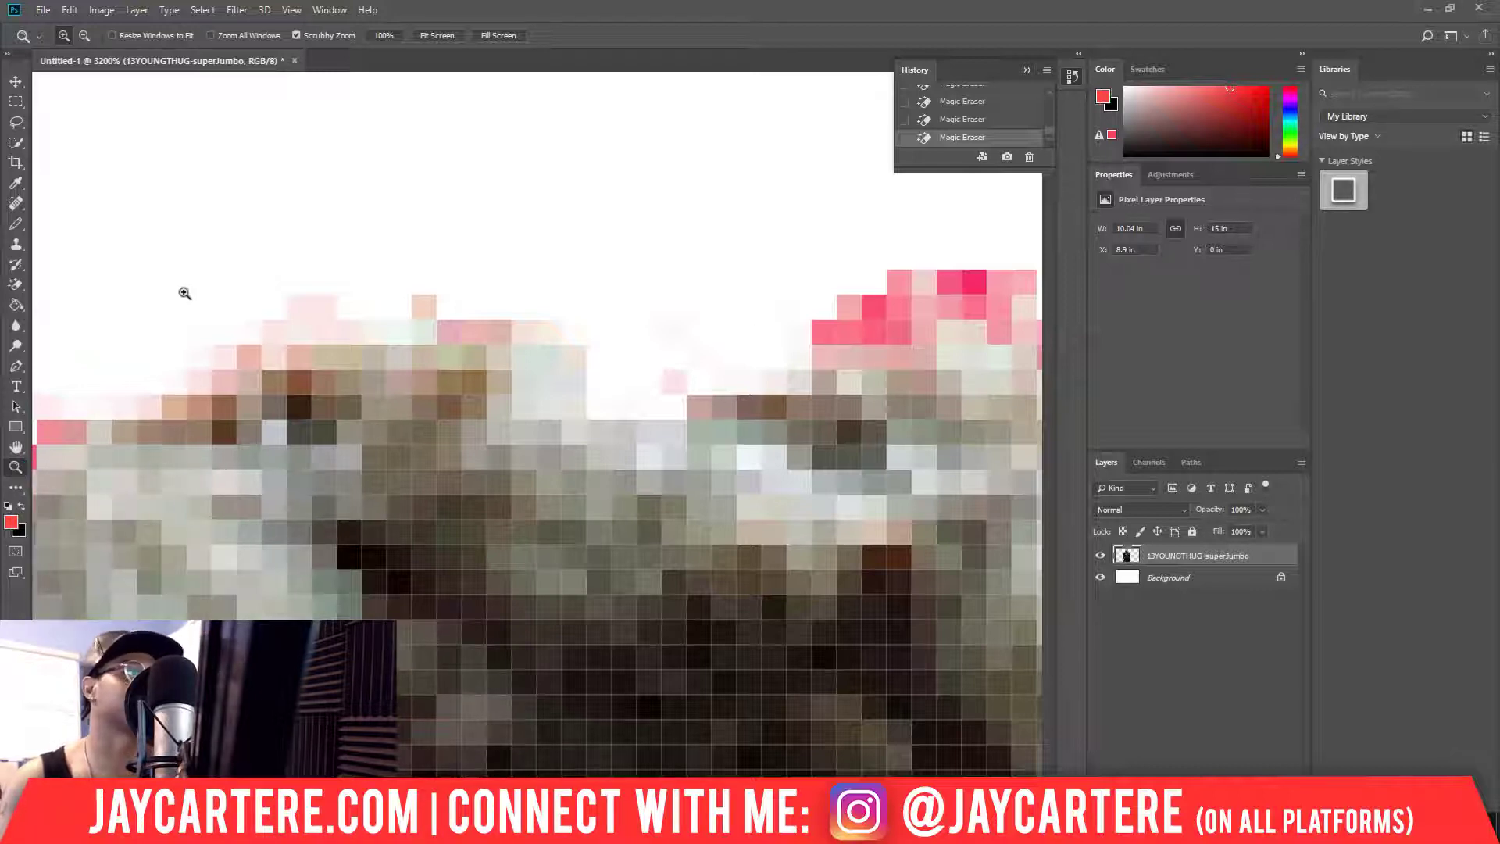
pyautogui.click(16, 285)
pyautogui.click(860, 326)
pyautogui.click(978, 297)
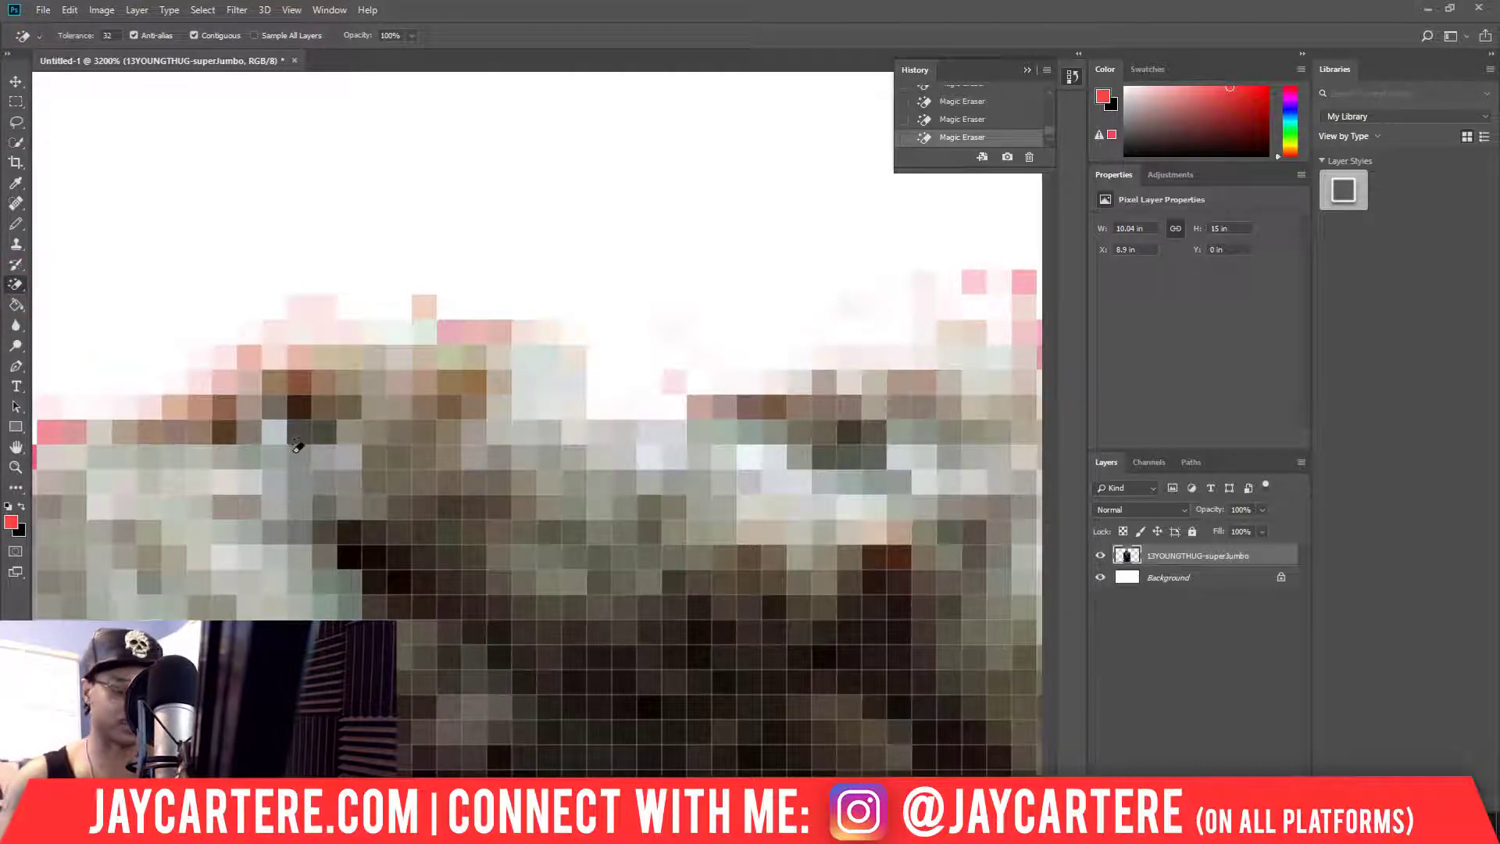
# - Remove the pink pixels above and beneath the thin dreadlock pointing right with the Magic Eraser
pyautogui.press('z')
pyautogui.click(502, 667)
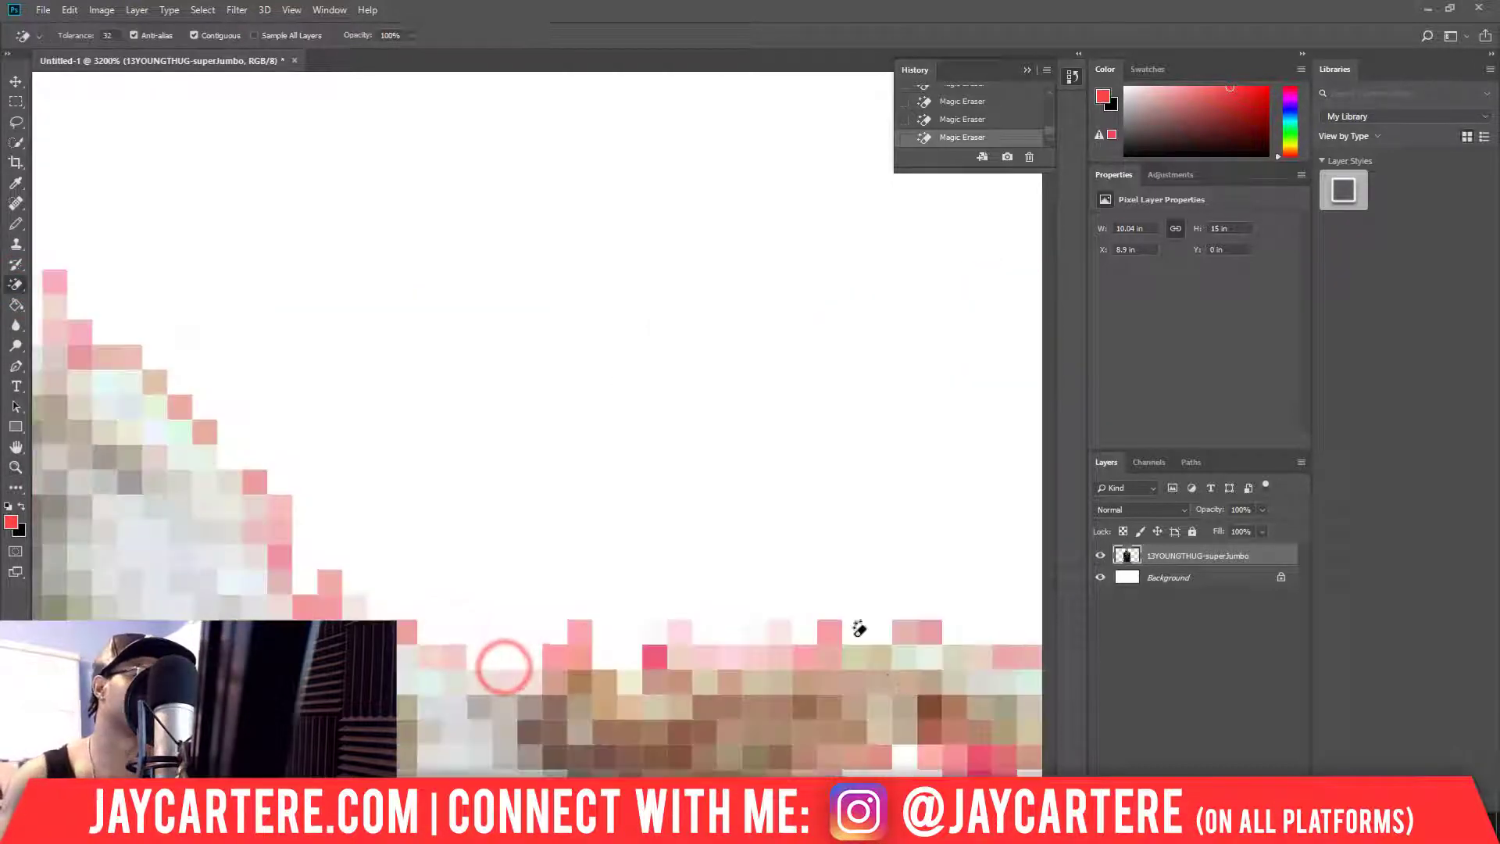
pyautogui.scroll(-2, 869, 568)
pyautogui.click(984, 620)
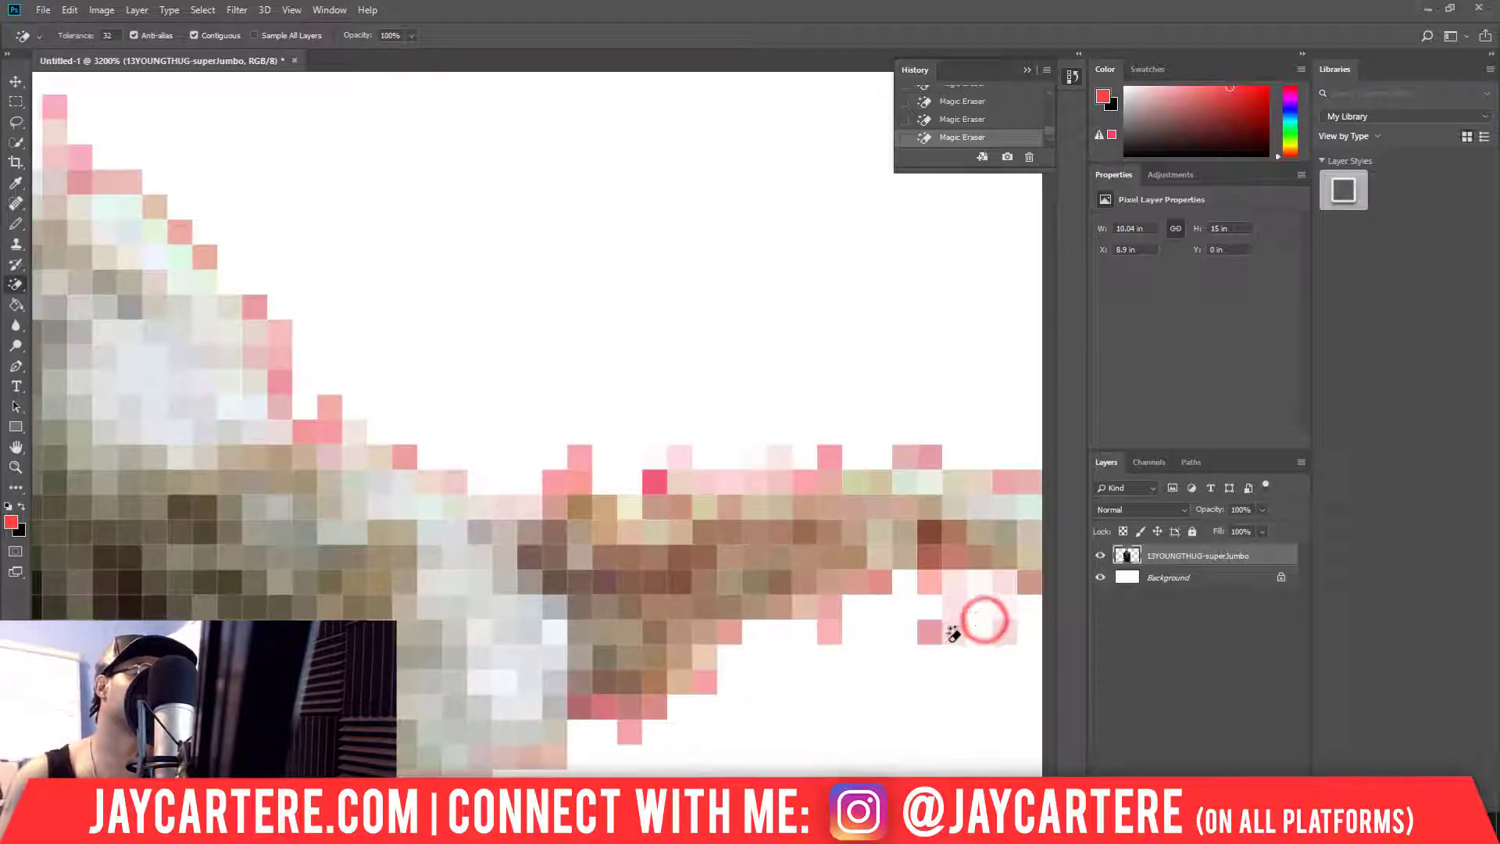
# - Remove the pink patches along the right edge of the hair at 700% zoom with the Magic Eraser, undoing the last erase
pyautogui.scroll(-3, 877, 640)
pyautogui.click(710, 592)
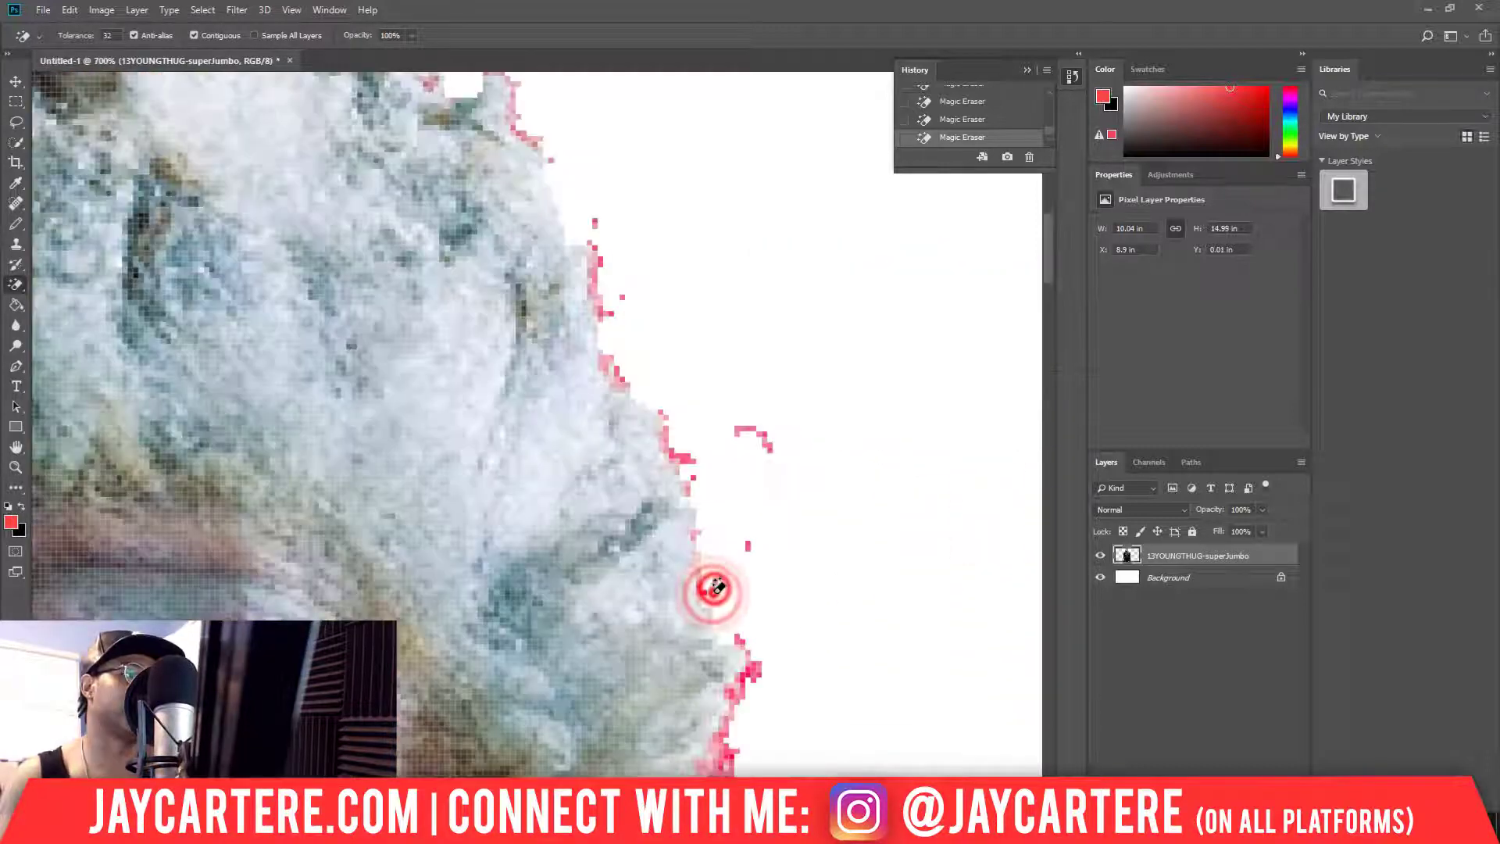
pyautogui.scroll(-1, 731, 592)
pyautogui.click(741, 587)
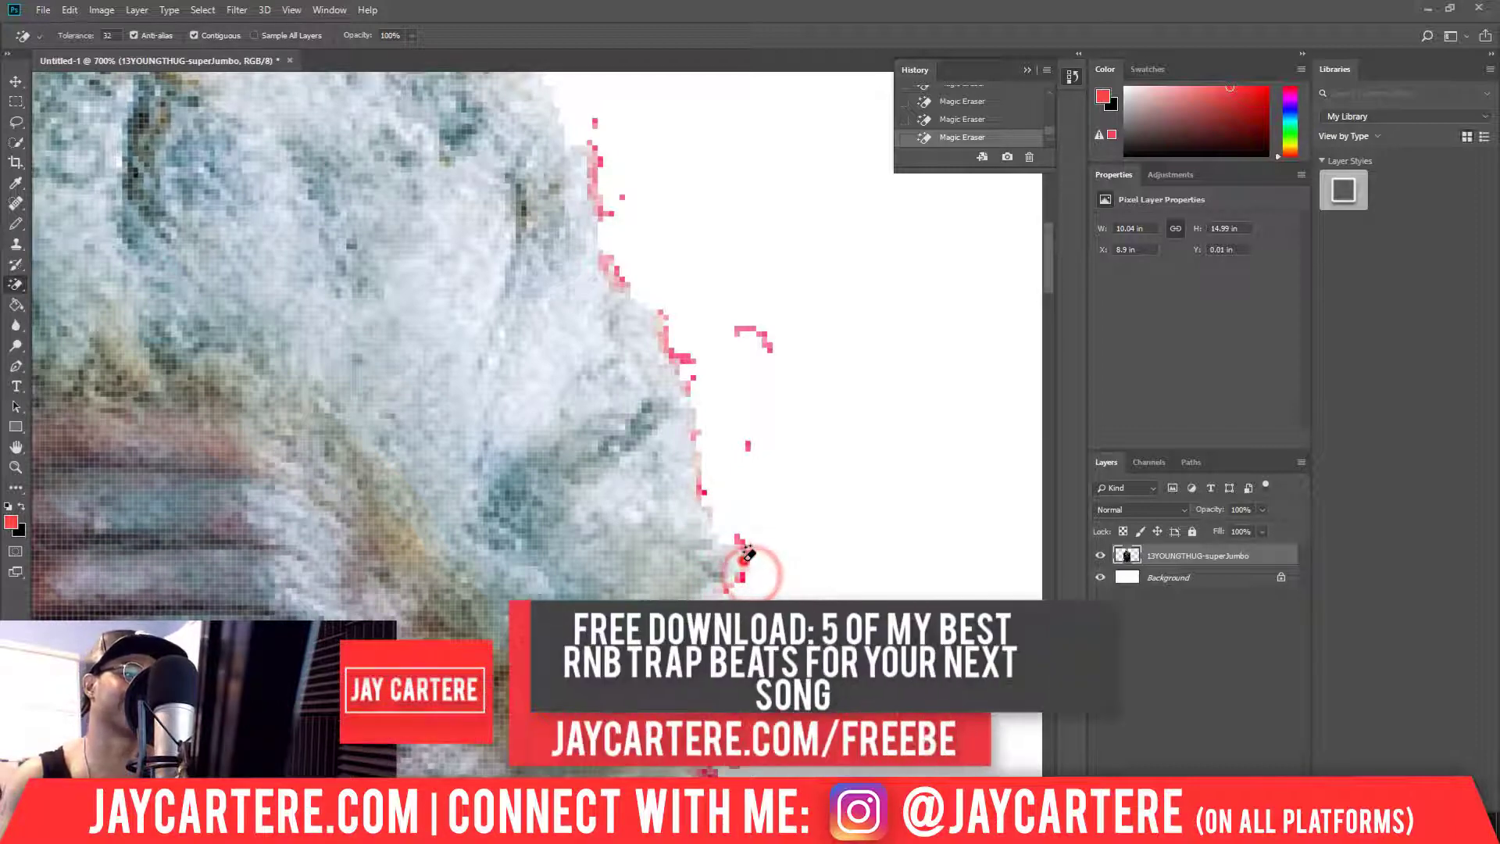
pyautogui.click(736, 552)
pyautogui.hotkey('ctrl', 'z')
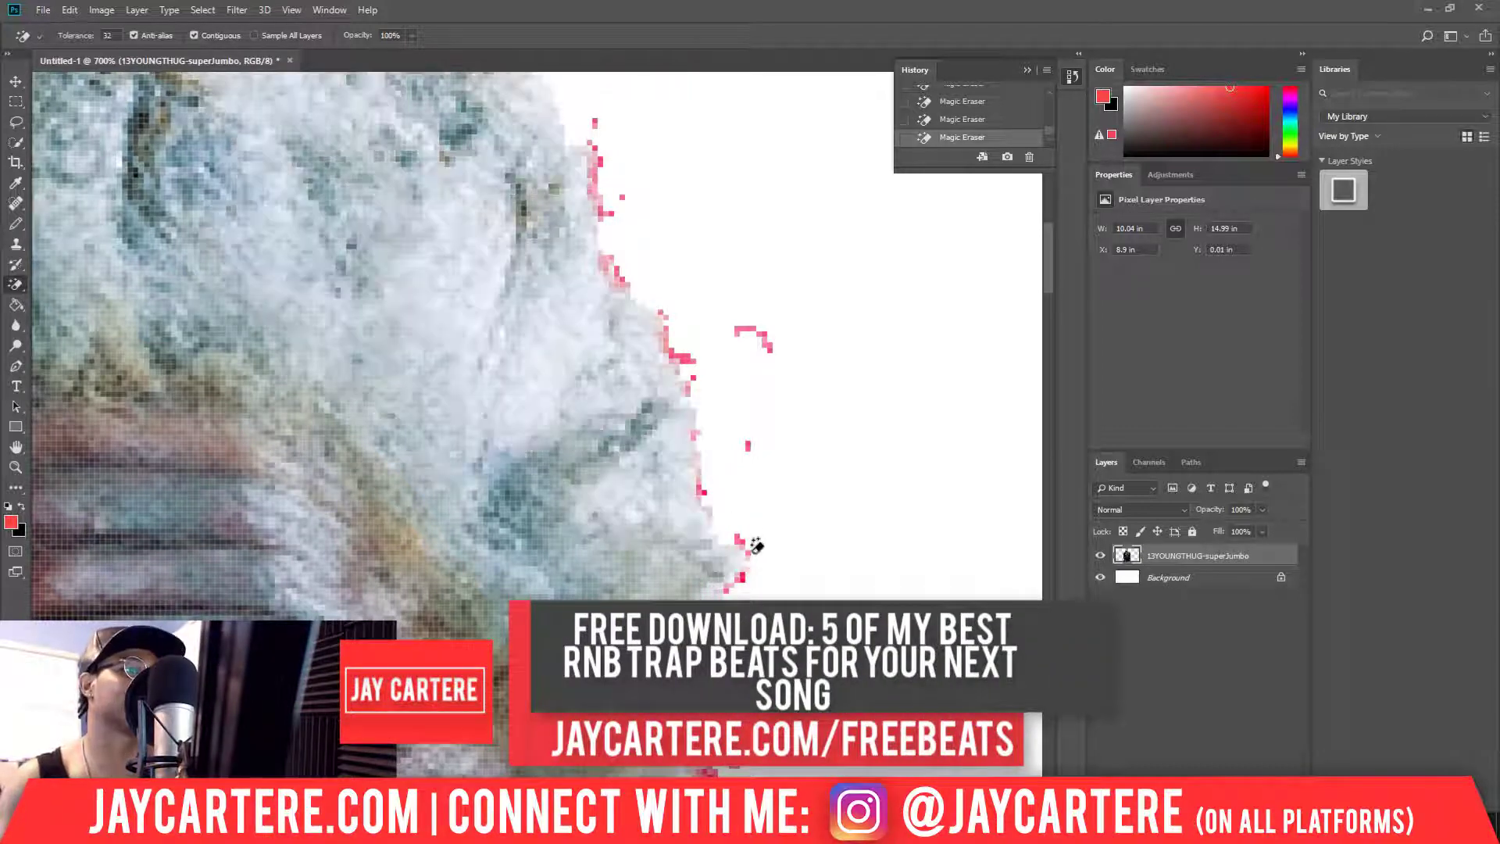
# - Remove the pink patches around the hair tufts on the right hairline, just above the ear, with the Magic Eraser
pyautogui.scroll(-1, 746, 551)
pyautogui.click(715, 583)
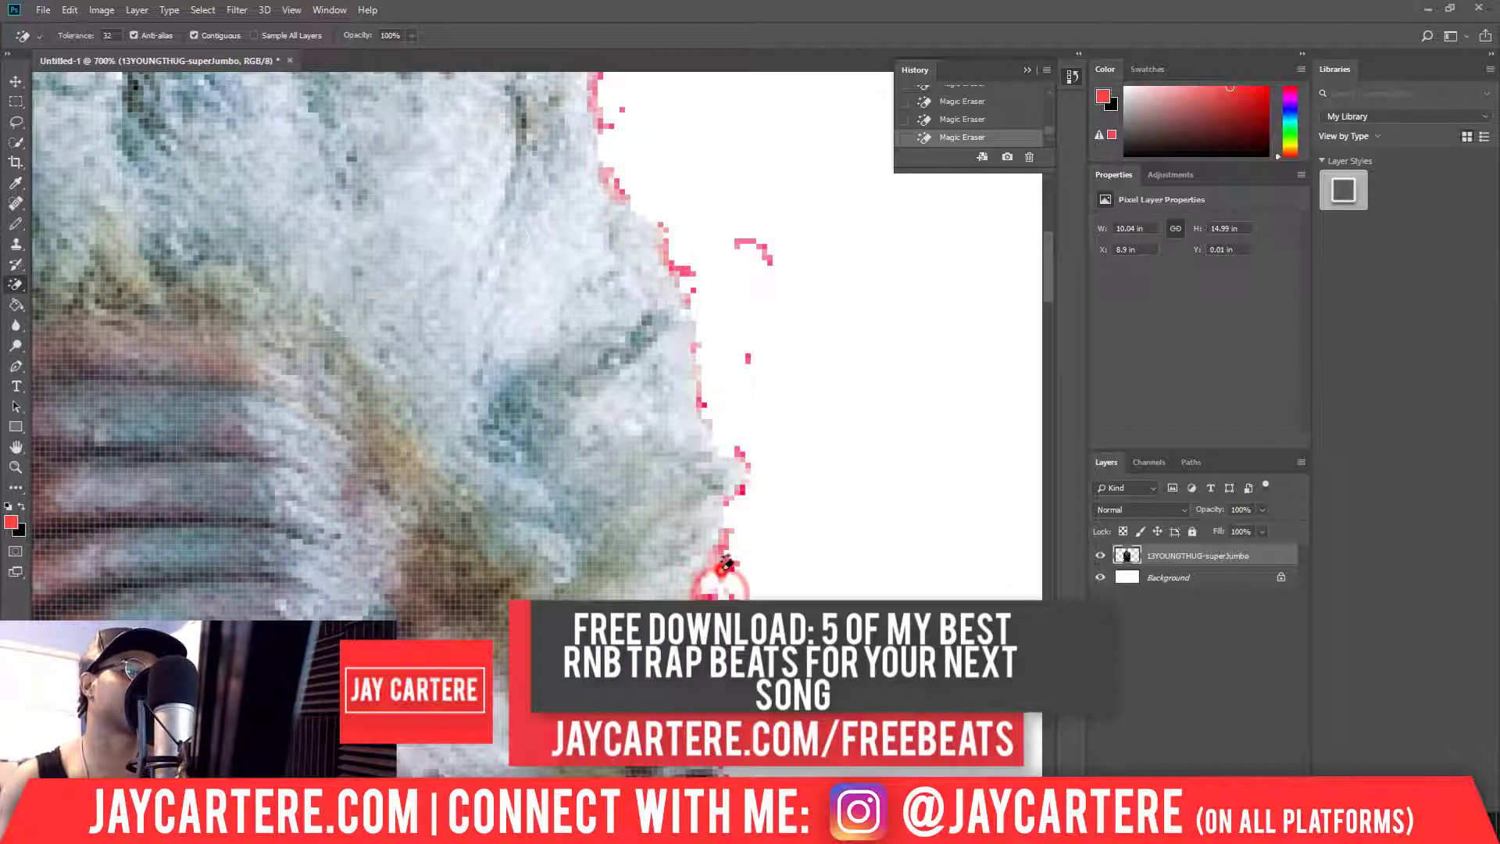
pyautogui.click(720, 569)
pyautogui.click(727, 571)
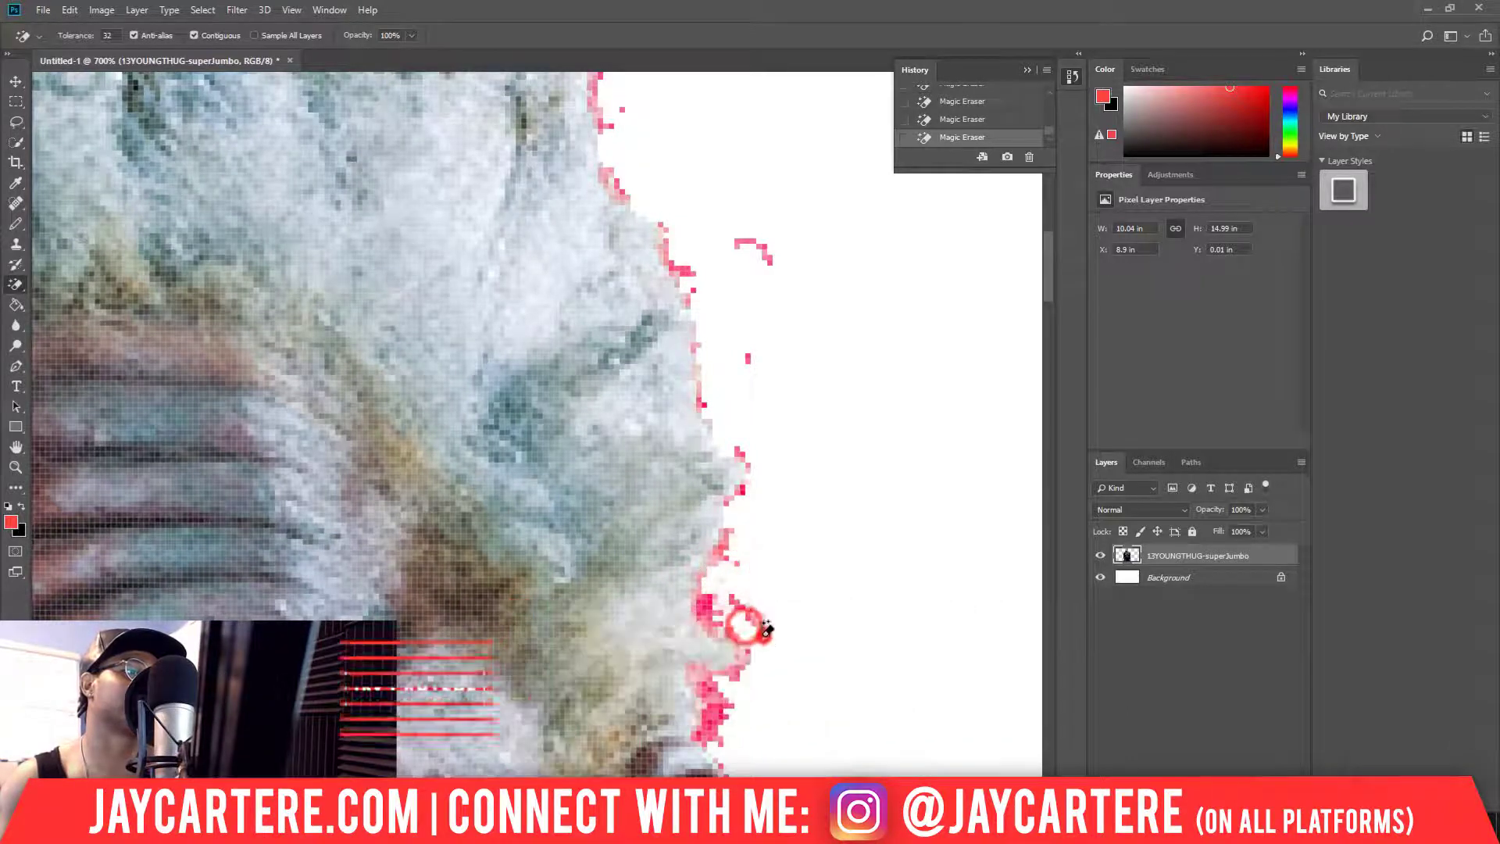
pyautogui.click(756, 631)
pyautogui.click(706, 611)
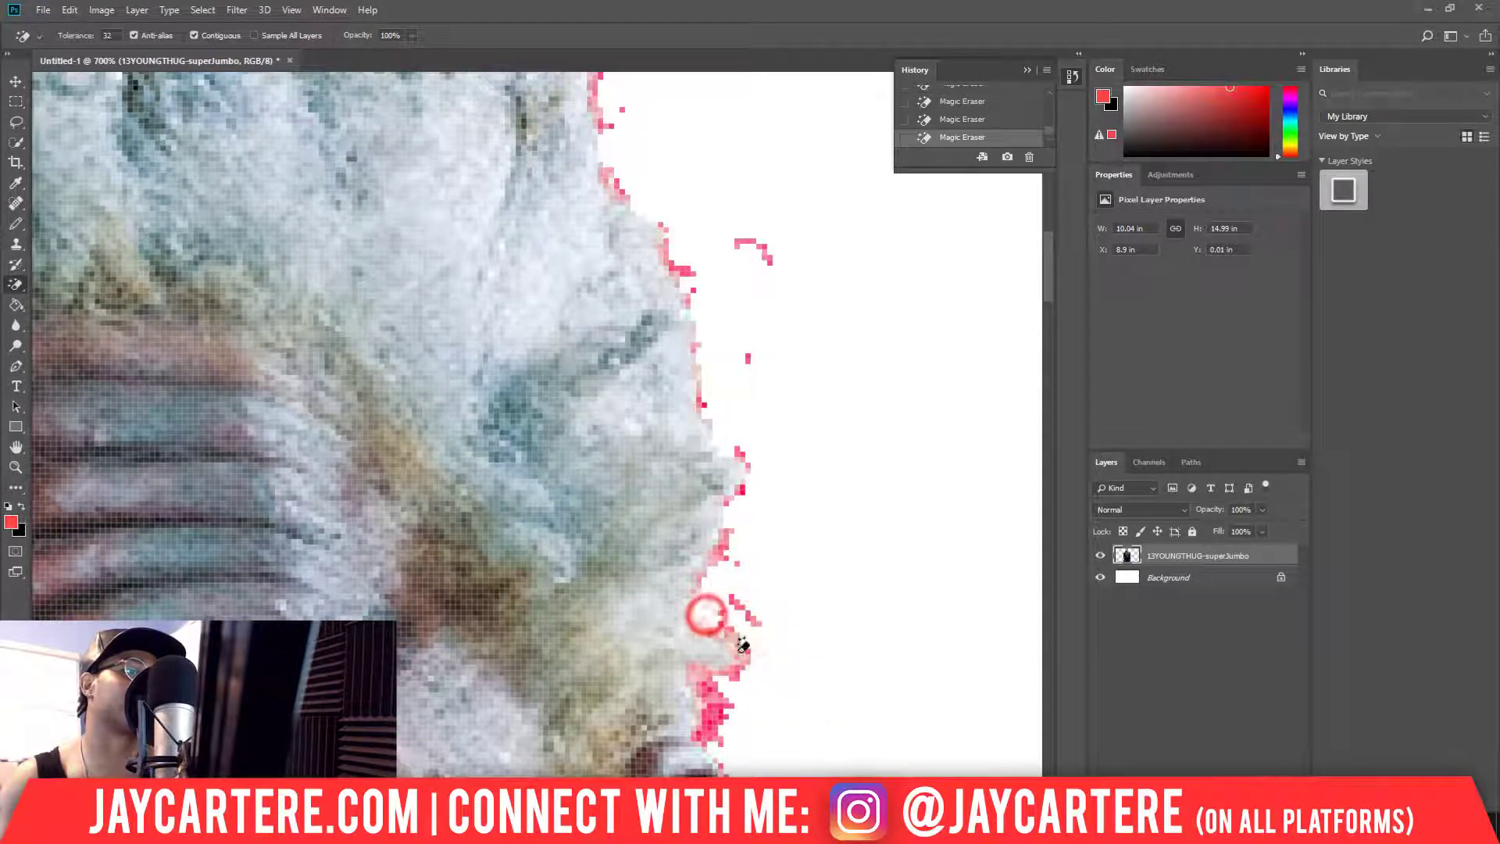
pyautogui.scroll(-3, 720, 722)
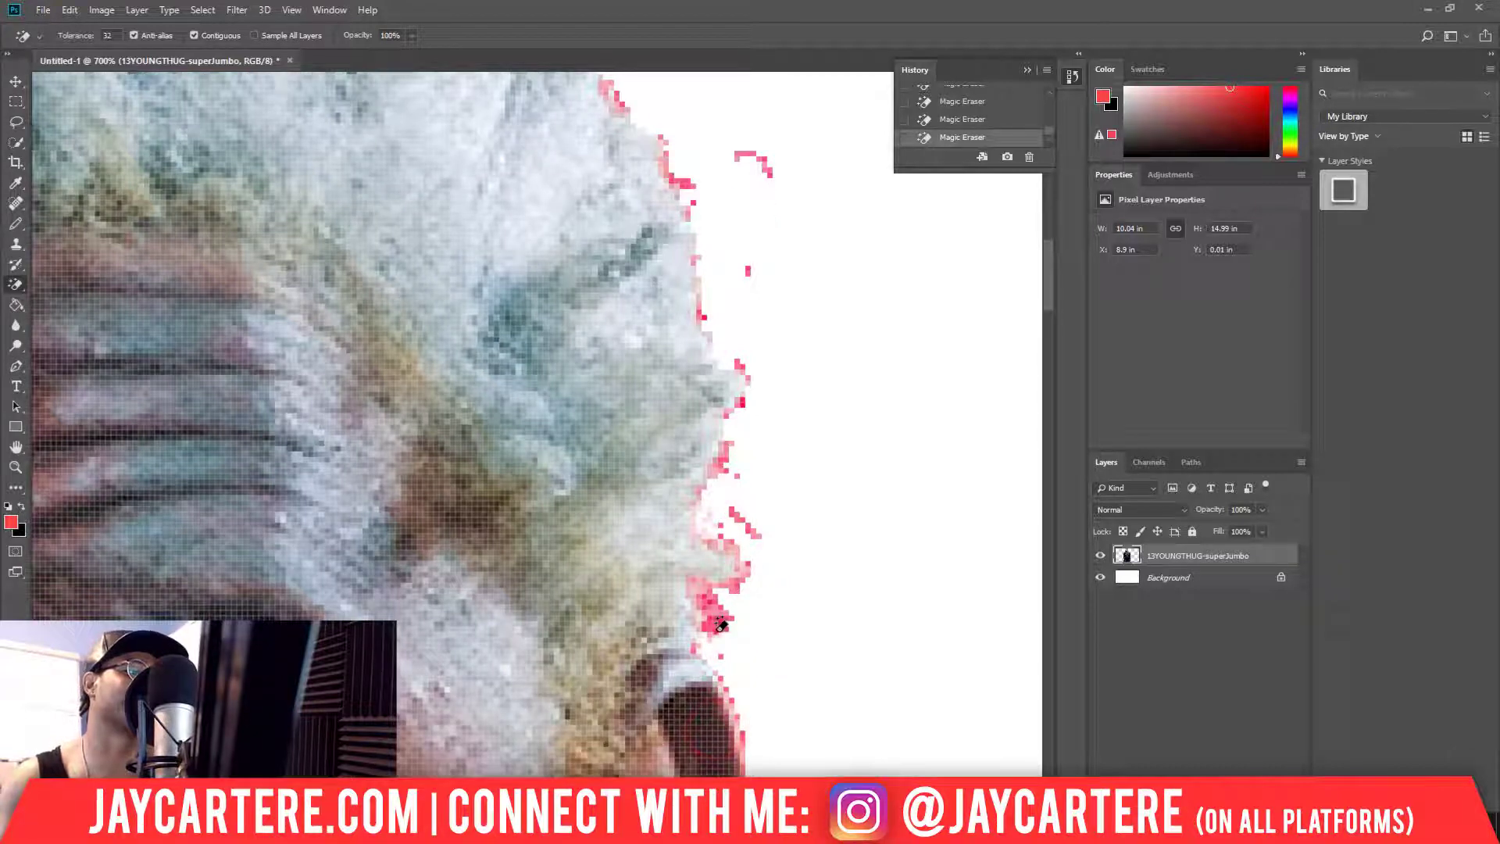
pyautogui.click(717, 623)
# - Try to remove the thin pink strand beside the right hairline above the ear with the Magic Eraser
pyautogui.scroll(-6, 797, 606)
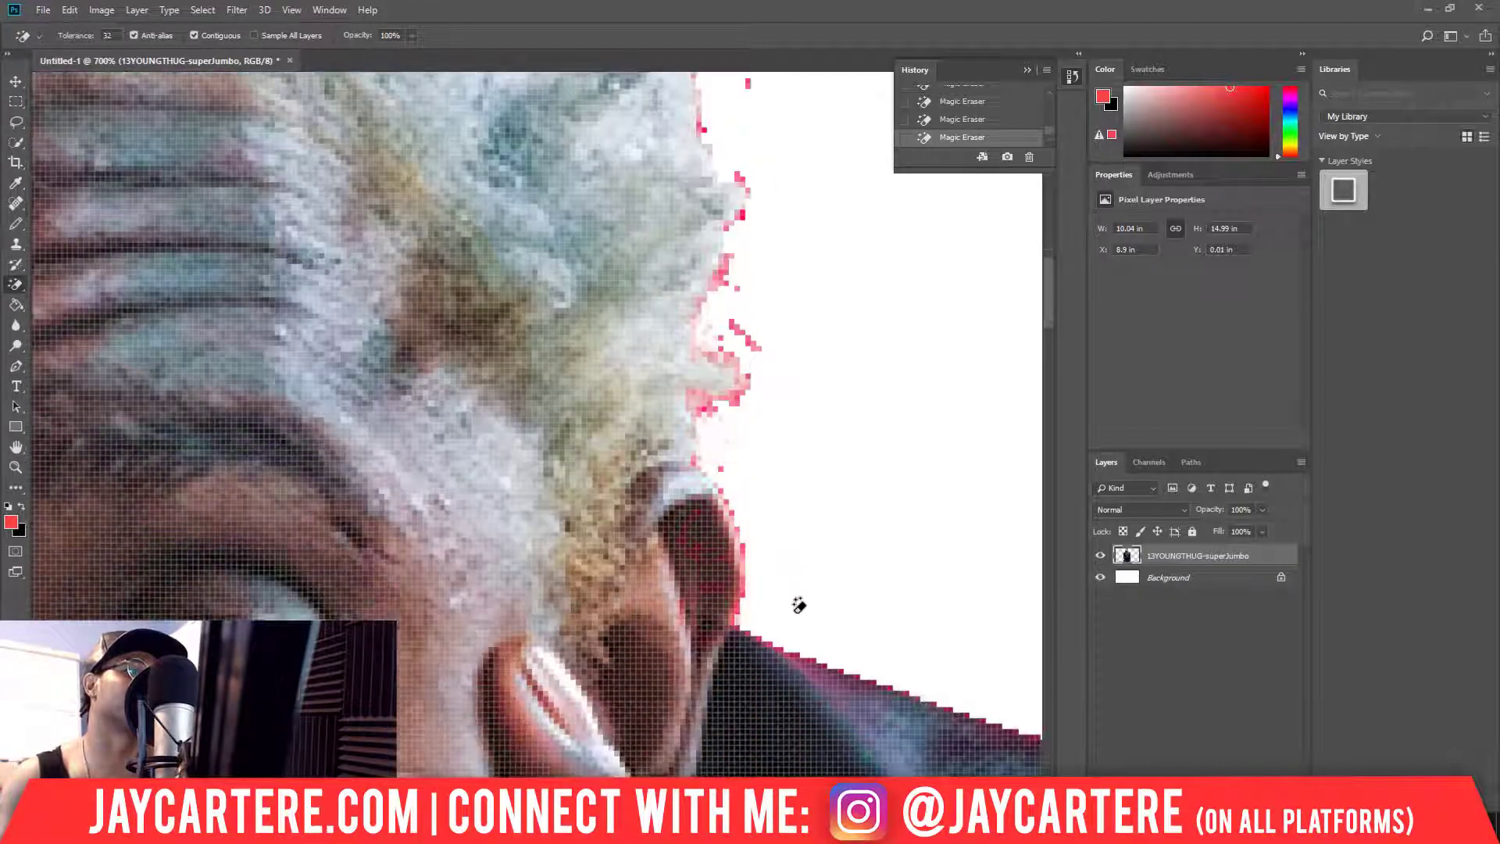
pyautogui.scroll(-1, 805, 607)
pyautogui.scroll(5, 754, 590)
pyautogui.click(736, 487)
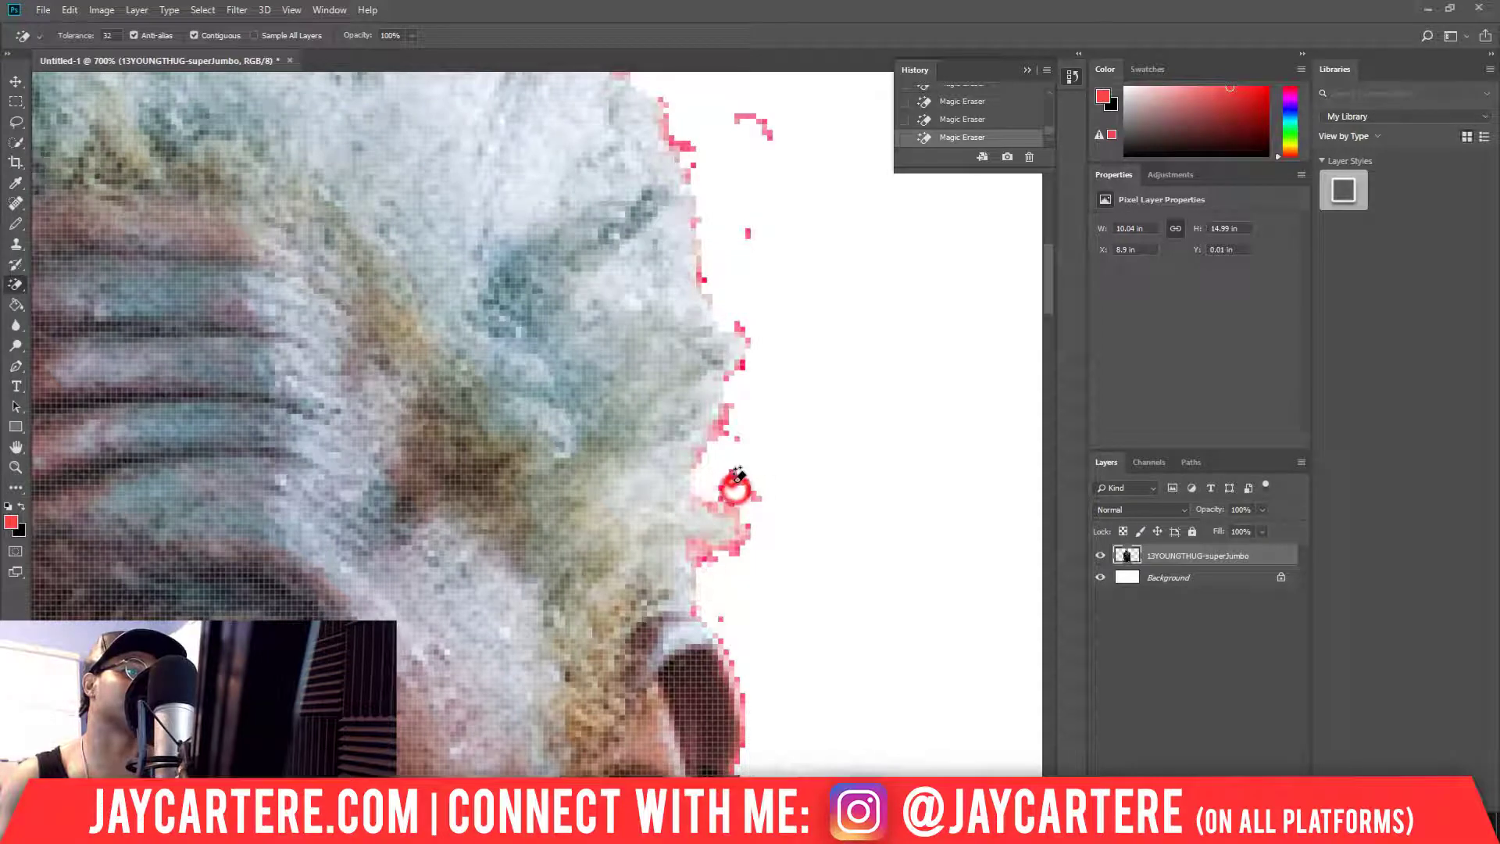
pyautogui.click(732, 482)
pyautogui.click(758, 512)
pyautogui.click(743, 496)
pyautogui.click(728, 480)
pyautogui.click(736, 488)
pyautogui.click(740, 493)
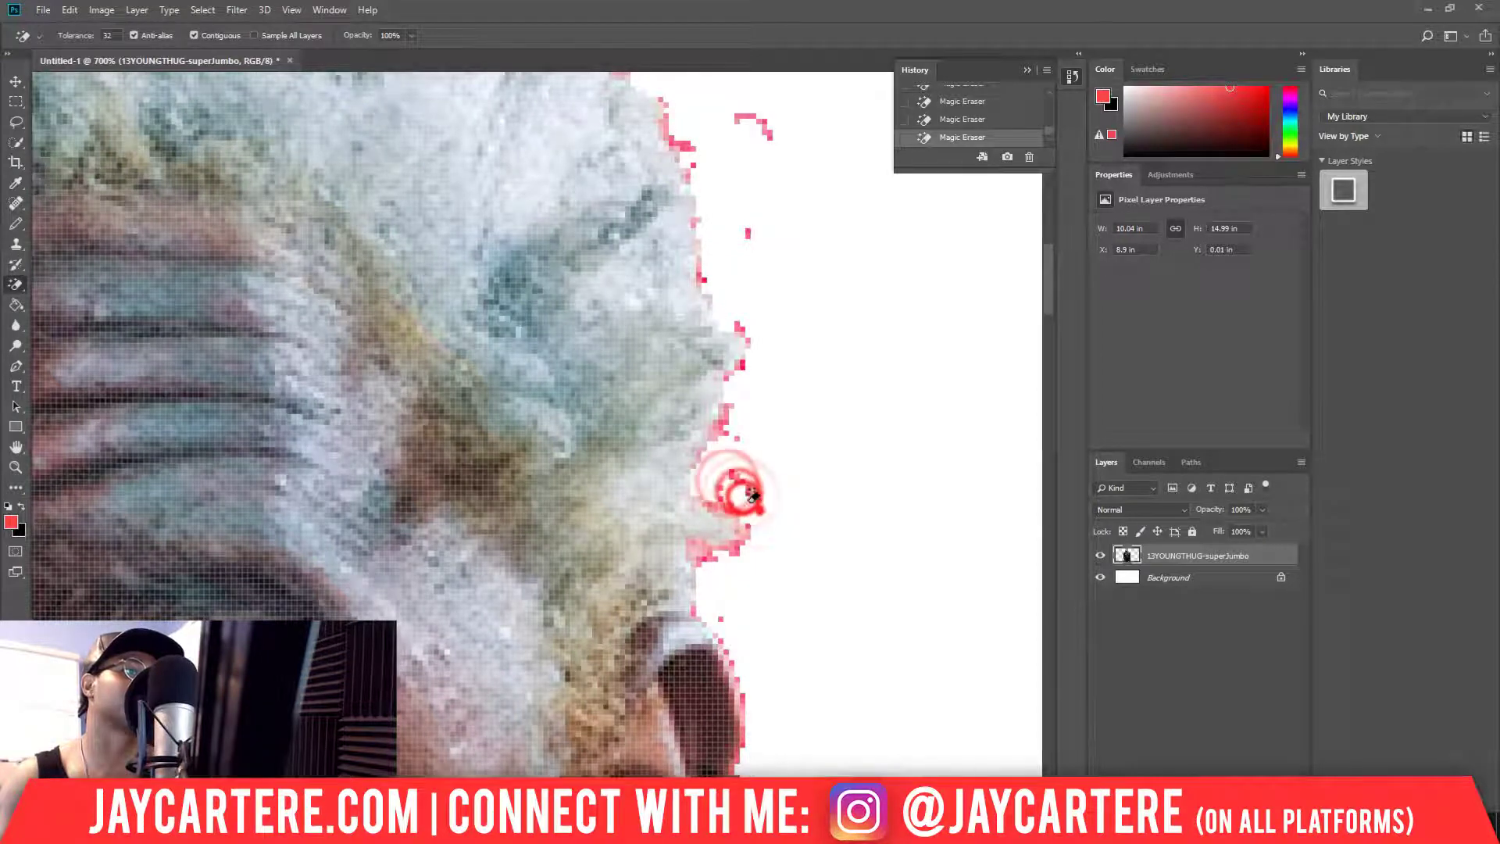
pyautogui.click(756, 510)
pyautogui.click(734, 487)
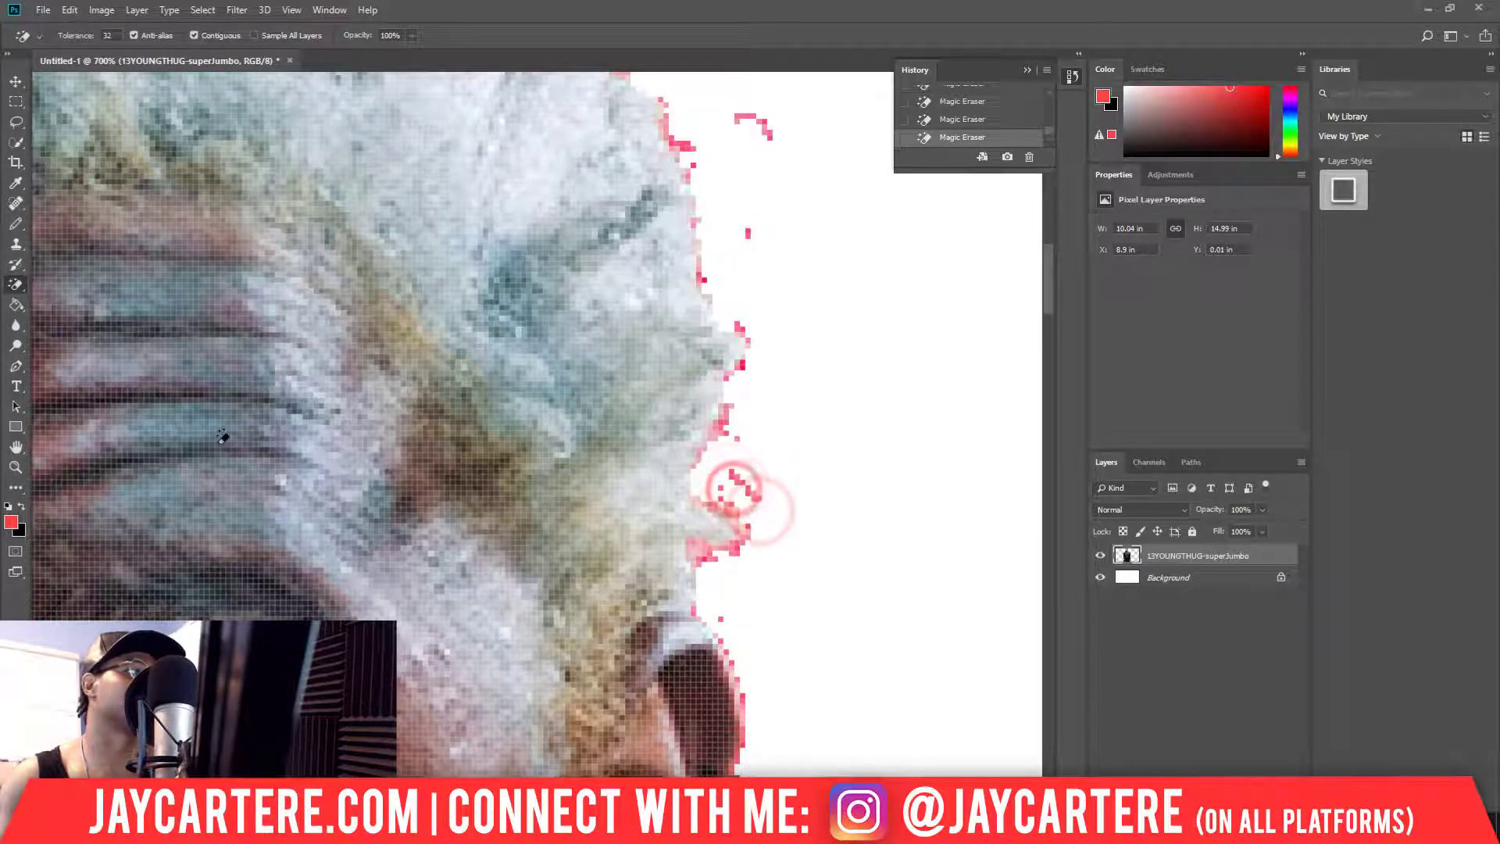
# - Erase the thin pink strand above the ear using the regular Eraser with a 31 px brush
pyautogui.rightClick(14, 291)
pyautogui.click(70, 283)
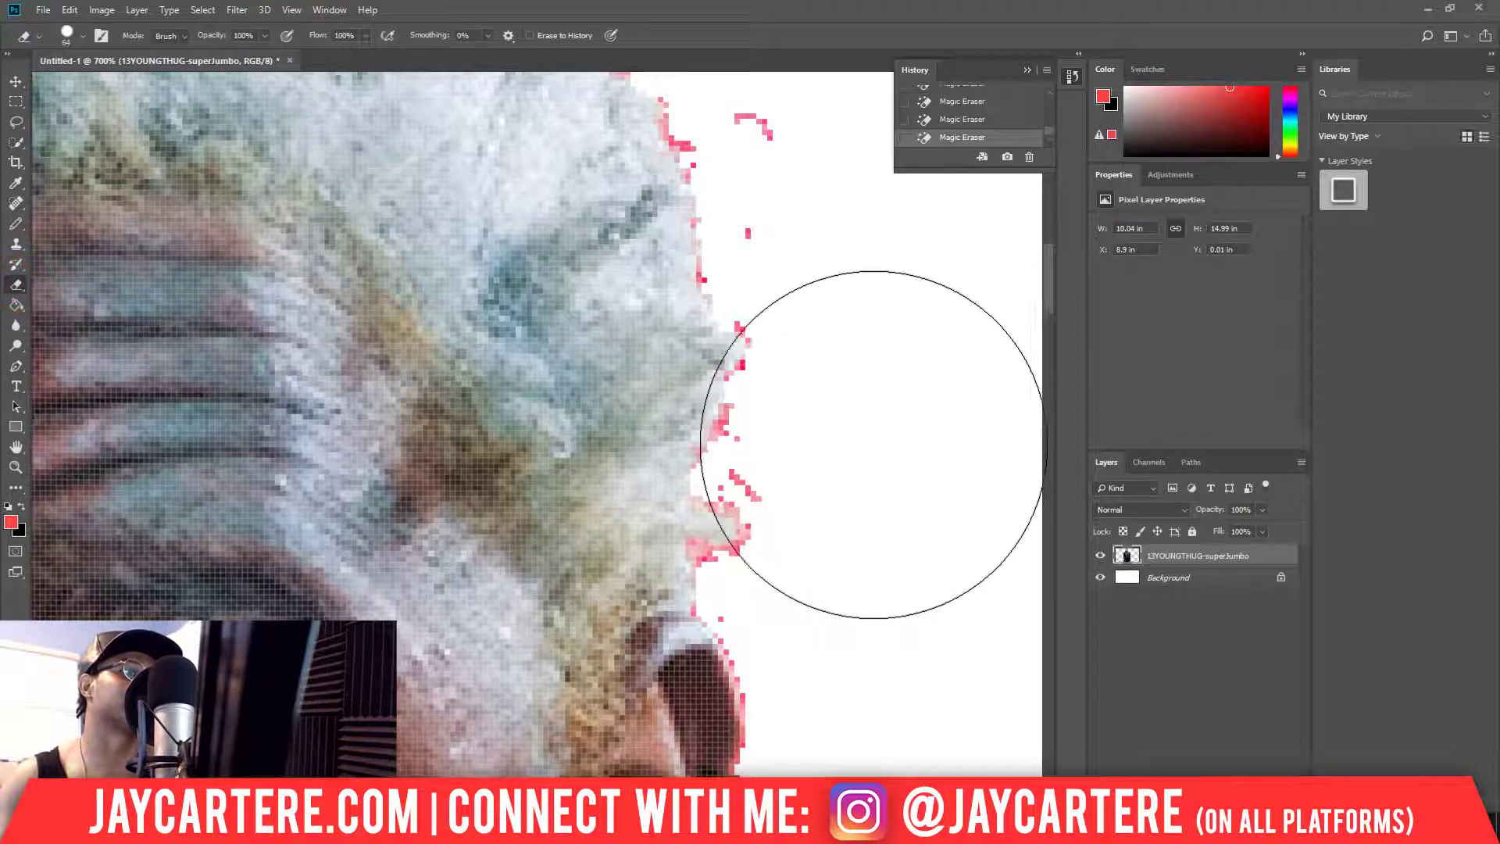
pyautogui.click(83, 35)
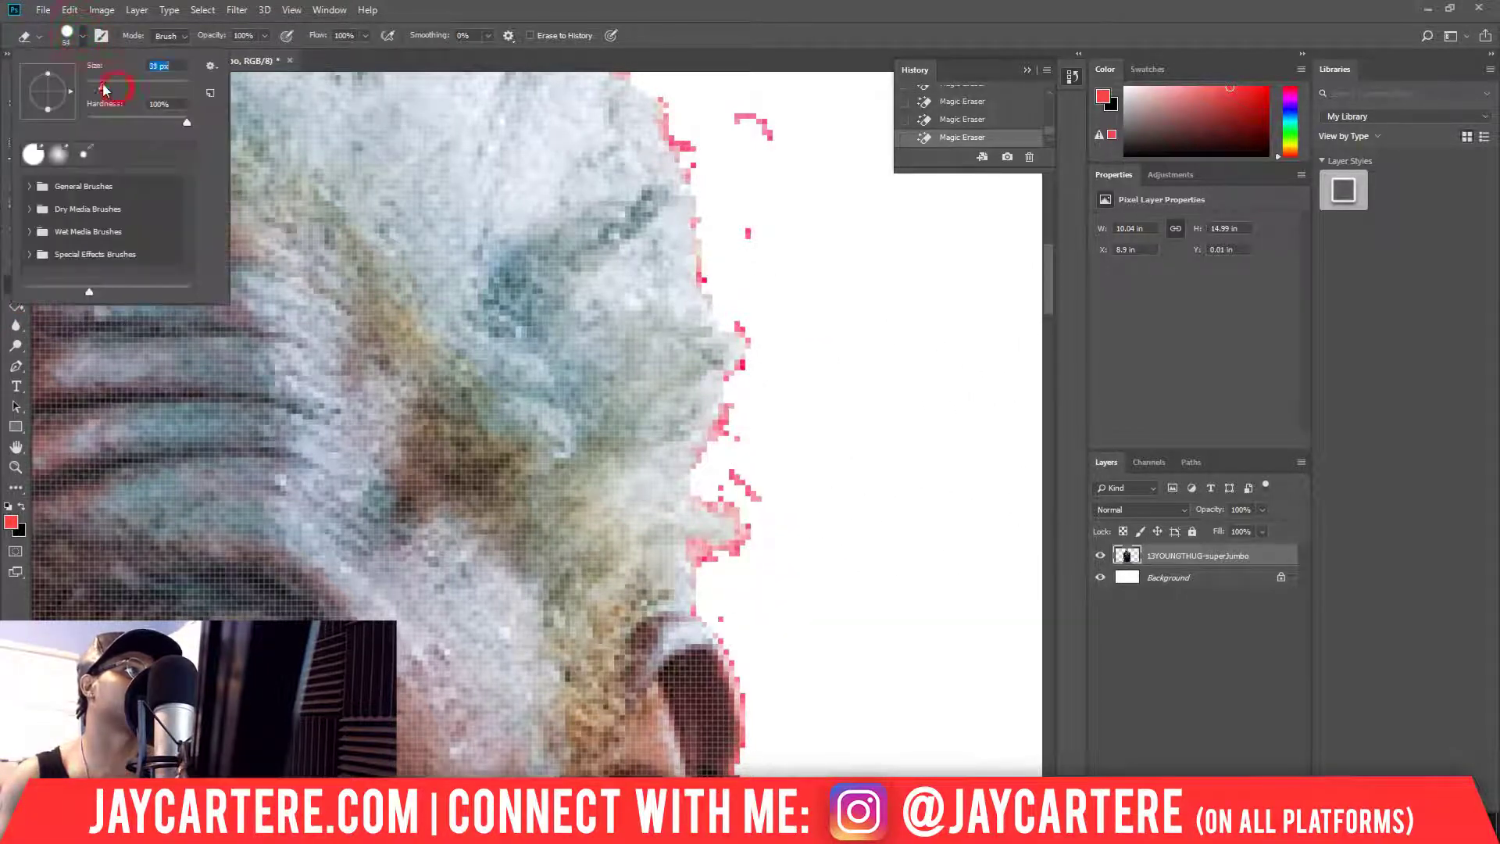
pyautogui.click(810, 452)
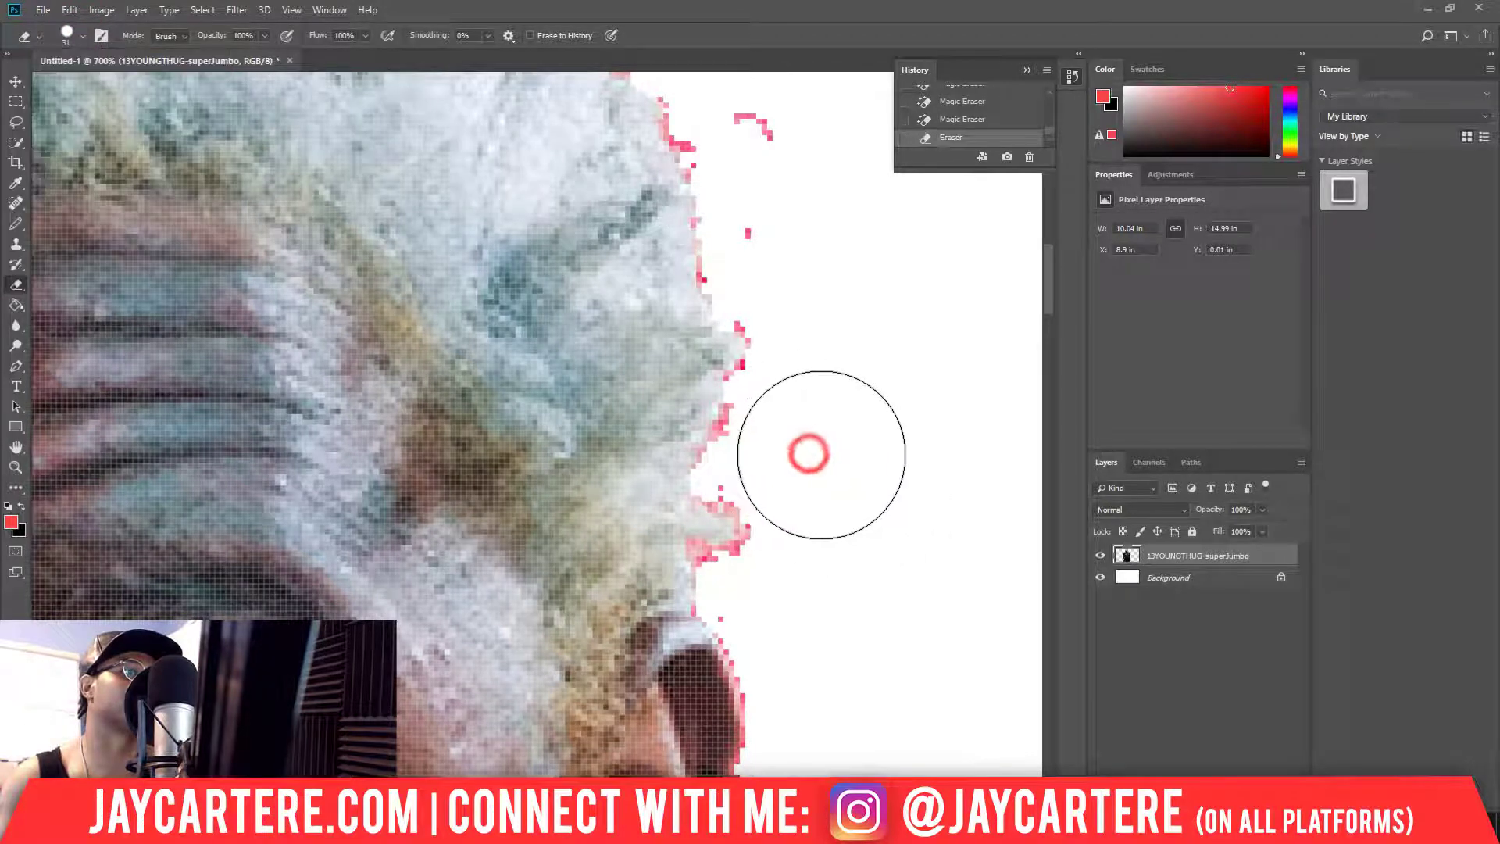
# - Erase the pink fringe around the pointed tuft on the right side of the hair and the stray pink dot above it
pyautogui.click(807, 432)
pyautogui.click(804, 437)
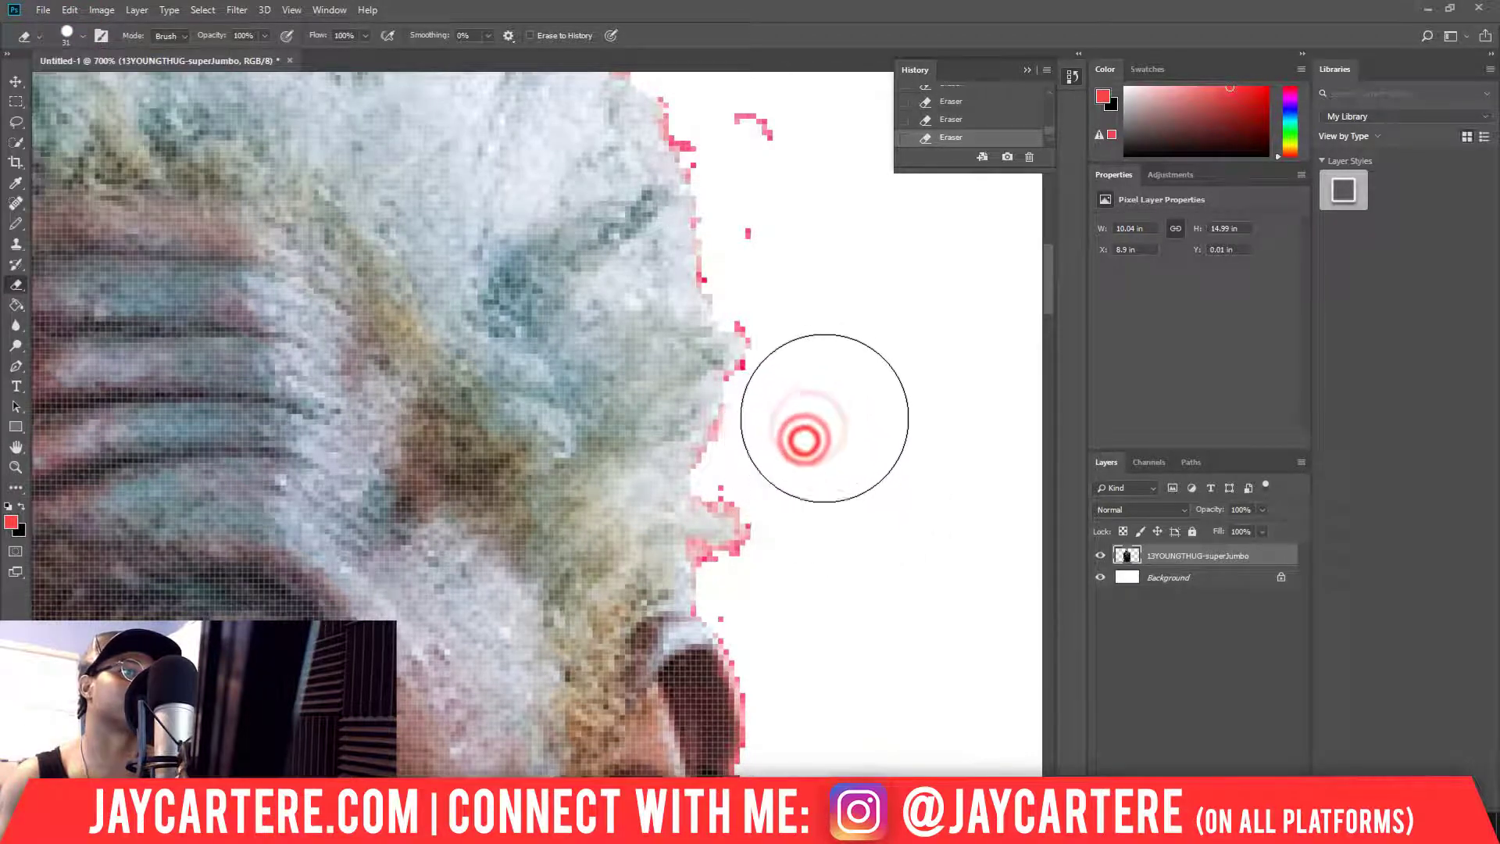
pyautogui.click(831, 401)
pyautogui.click(819, 393)
pyautogui.click(819, 393)
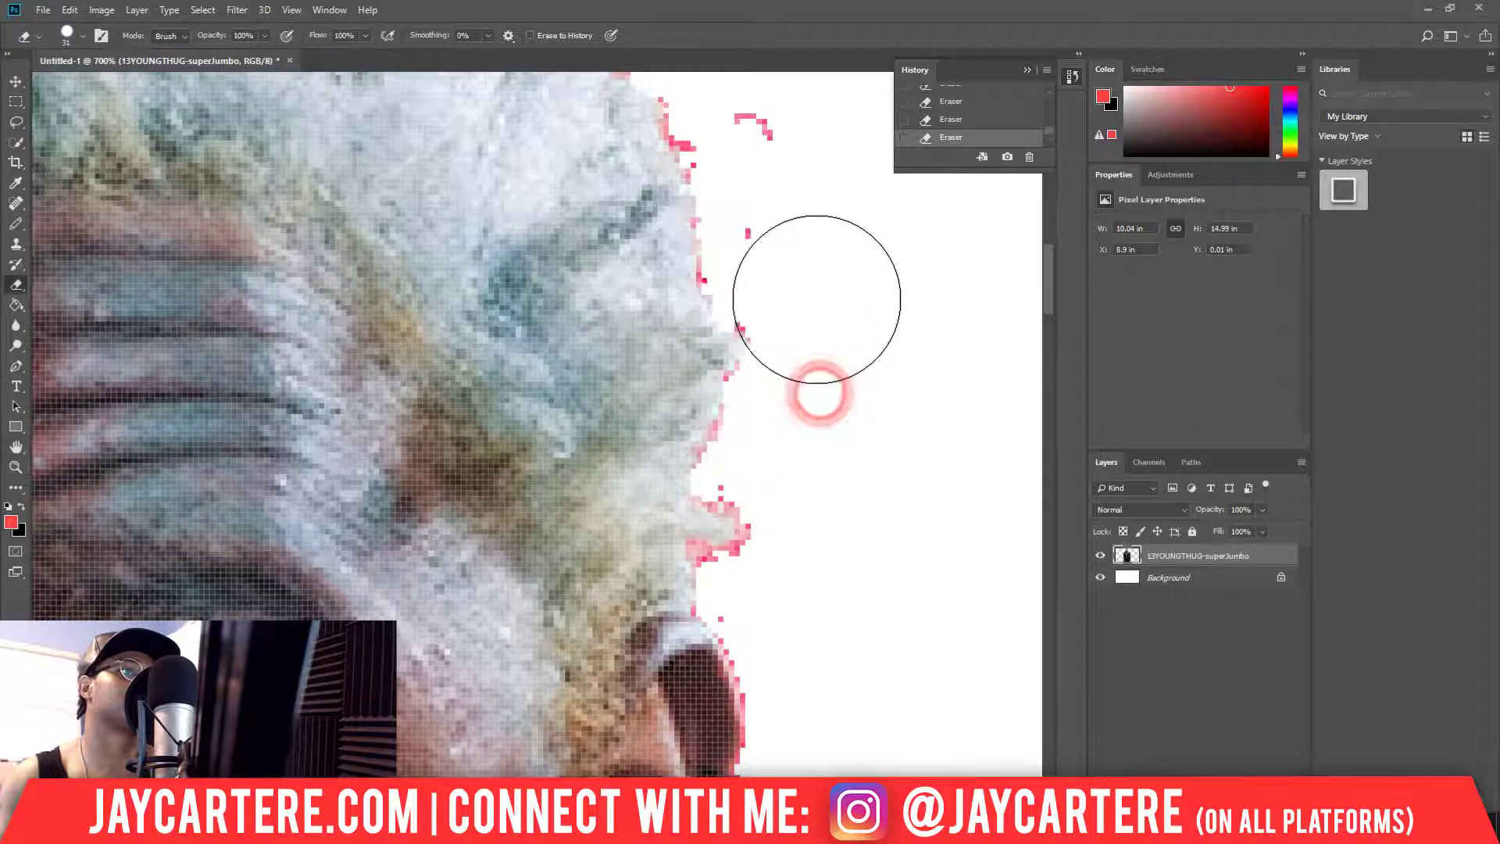
pyautogui.click(817, 296)
pyautogui.click(786, 266)
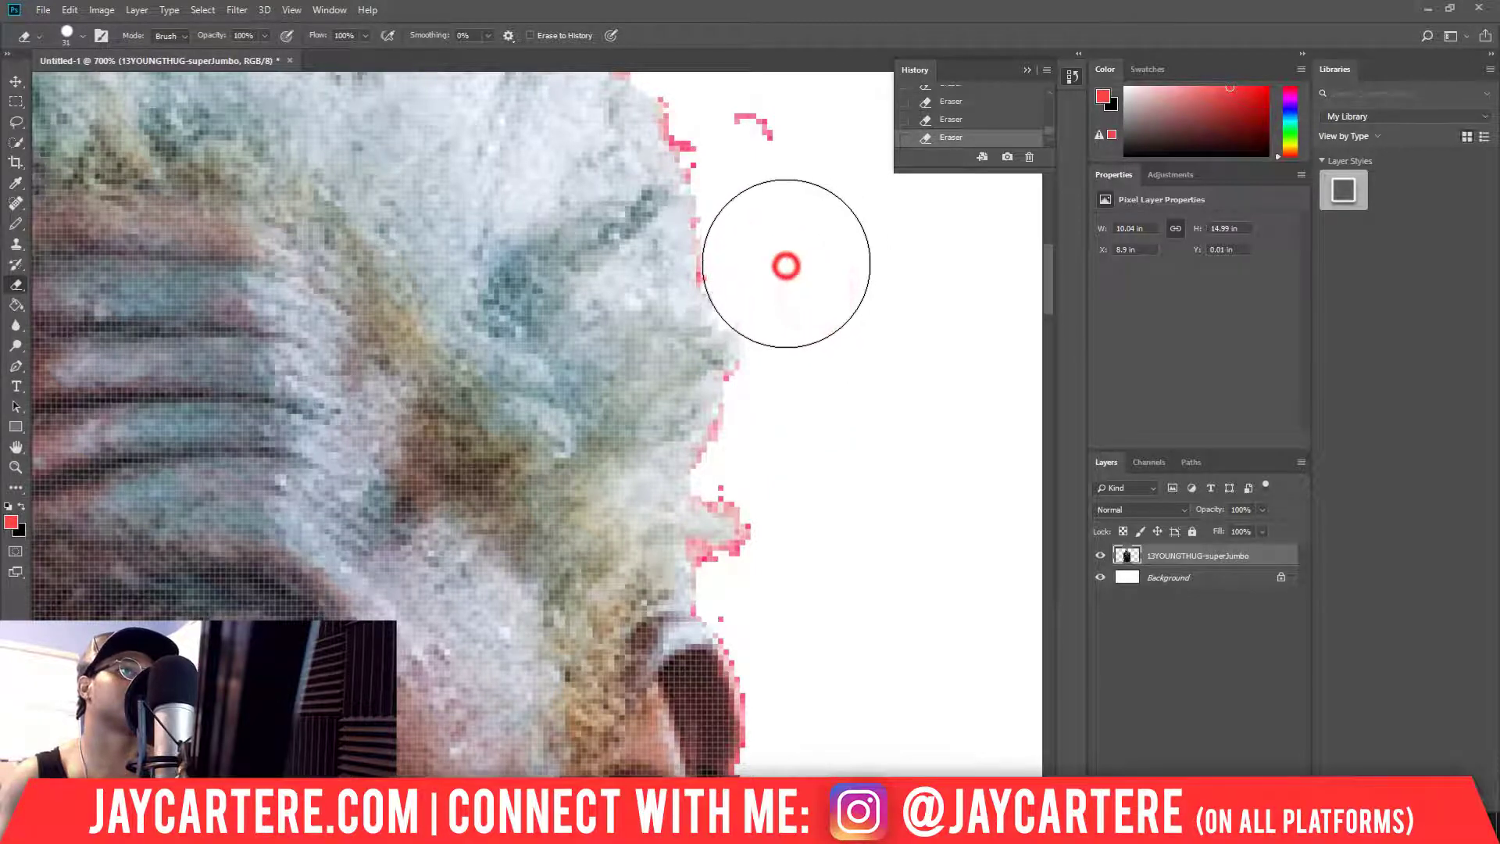
# - Erase the stray pink arc and the pink fringe beside it, higher up the right edge of the hair
pyautogui.click(793, 173)
pyautogui.click(785, 162)
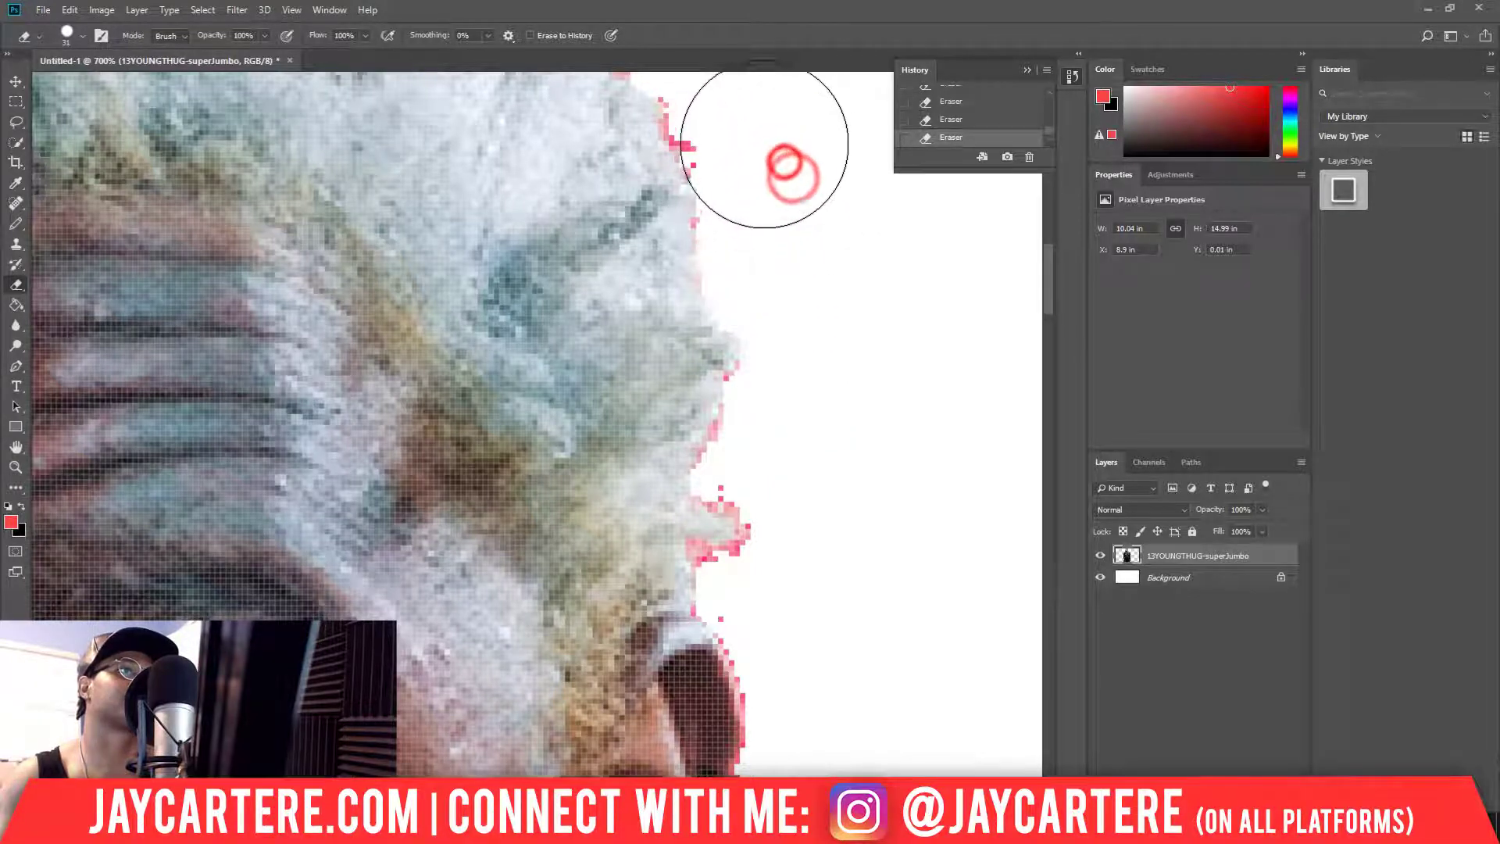
pyautogui.click(760, 134)
pyautogui.click(750, 117)
pyautogui.click(750, 110)
pyautogui.click(743, 104)
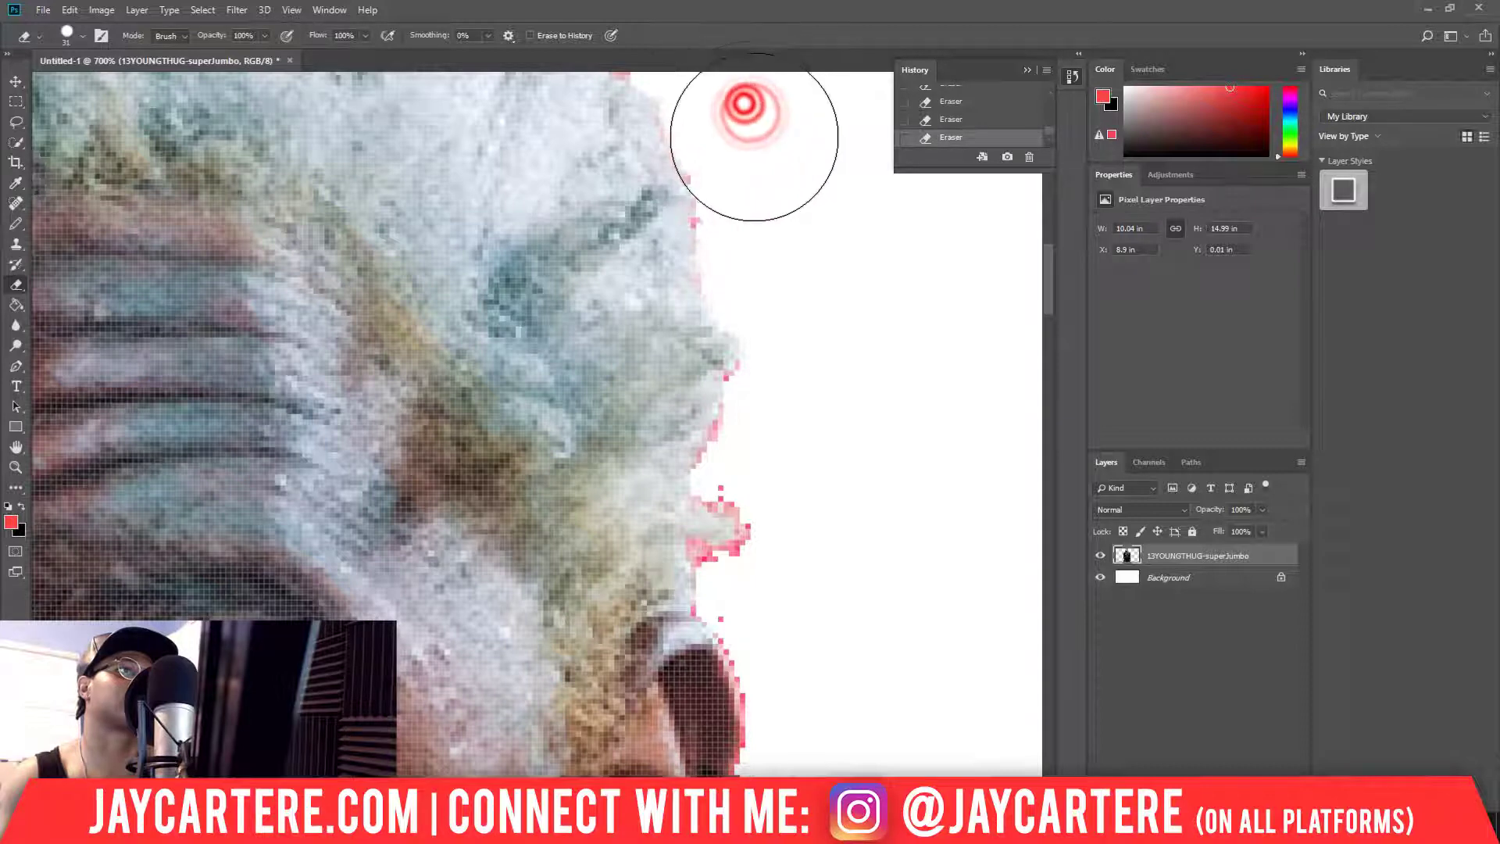
# - Erase the pink fringe down the right edge of the hair, from the upper bulge to below the pointed tuft
pyautogui.click(760, 148)
pyautogui.click(763, 154)
pyautogui.click(780, 220)
pyautogui.click(778, 229)
pyautogui.click(776, 242)
pyautogui.click(777, 266)
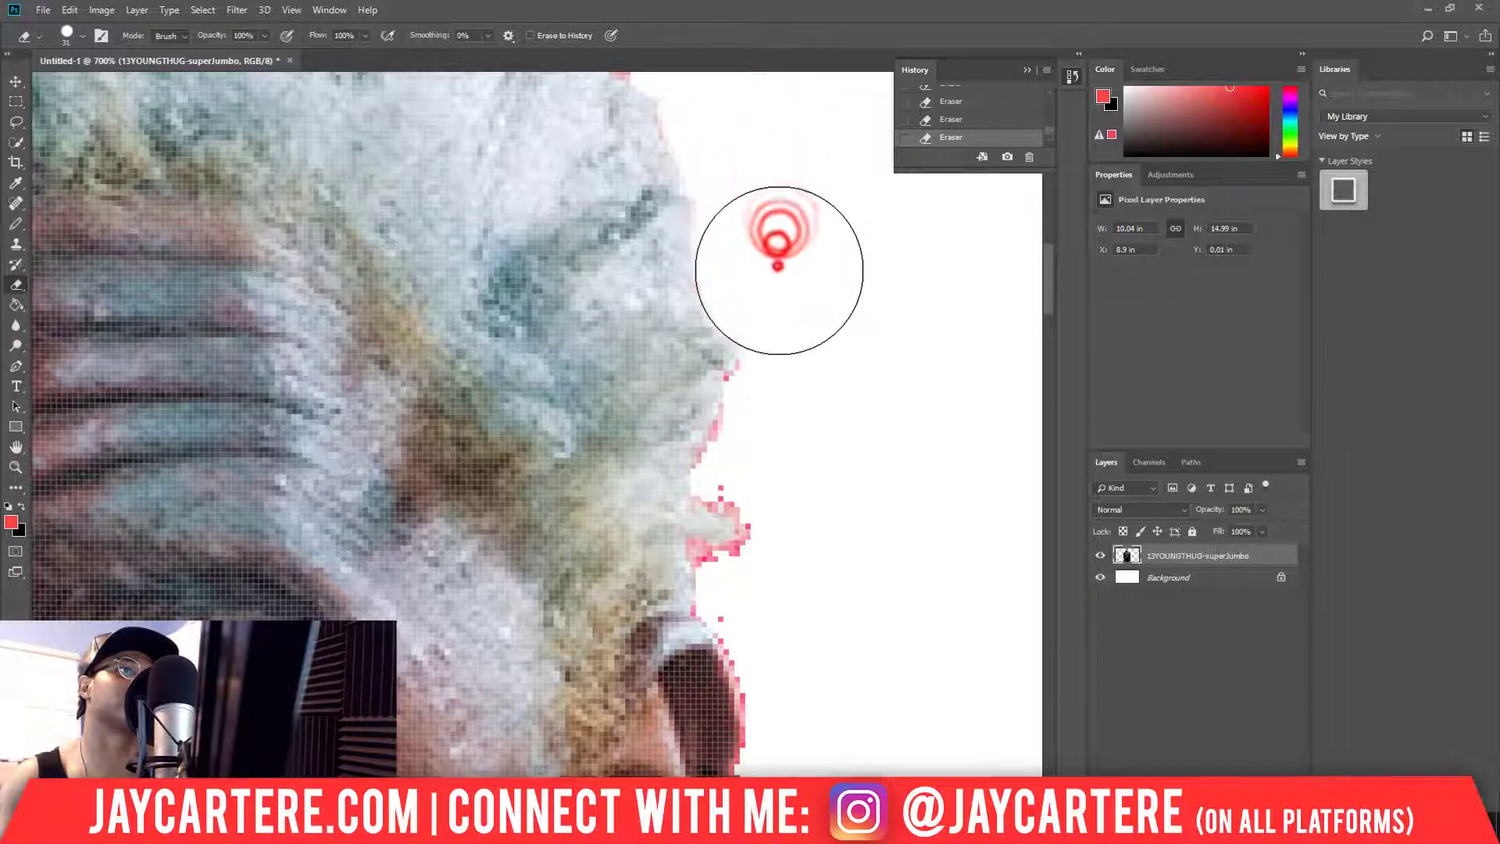
pyautogui.click(810, 400)
pyautogui.click(802, 444)
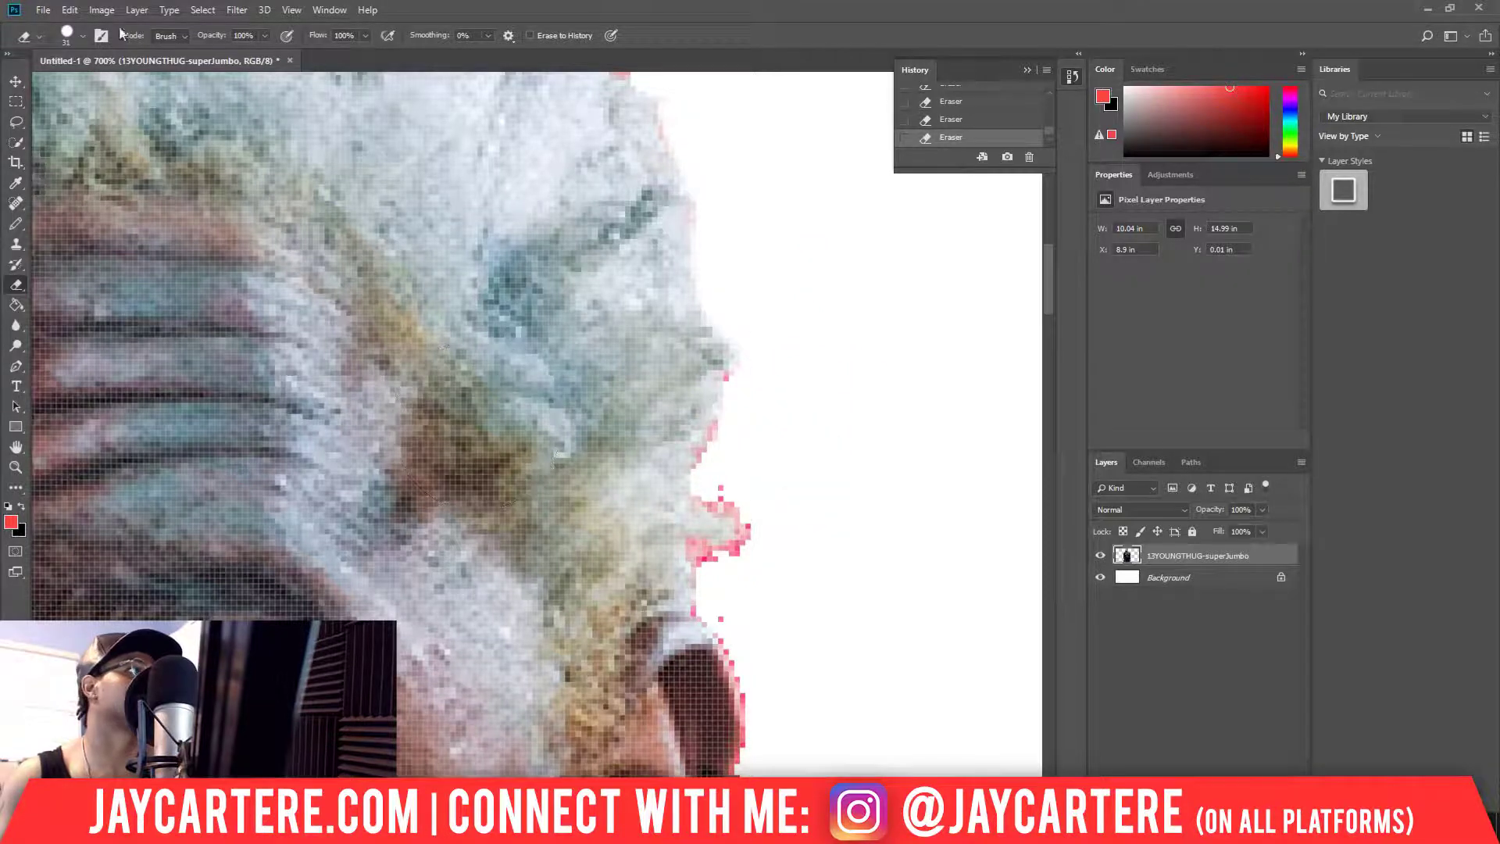
# - Set the Eraser brush size to 12 px and erase the pink outline around the small tuft above the ear
pyautogui.click(83, 35)
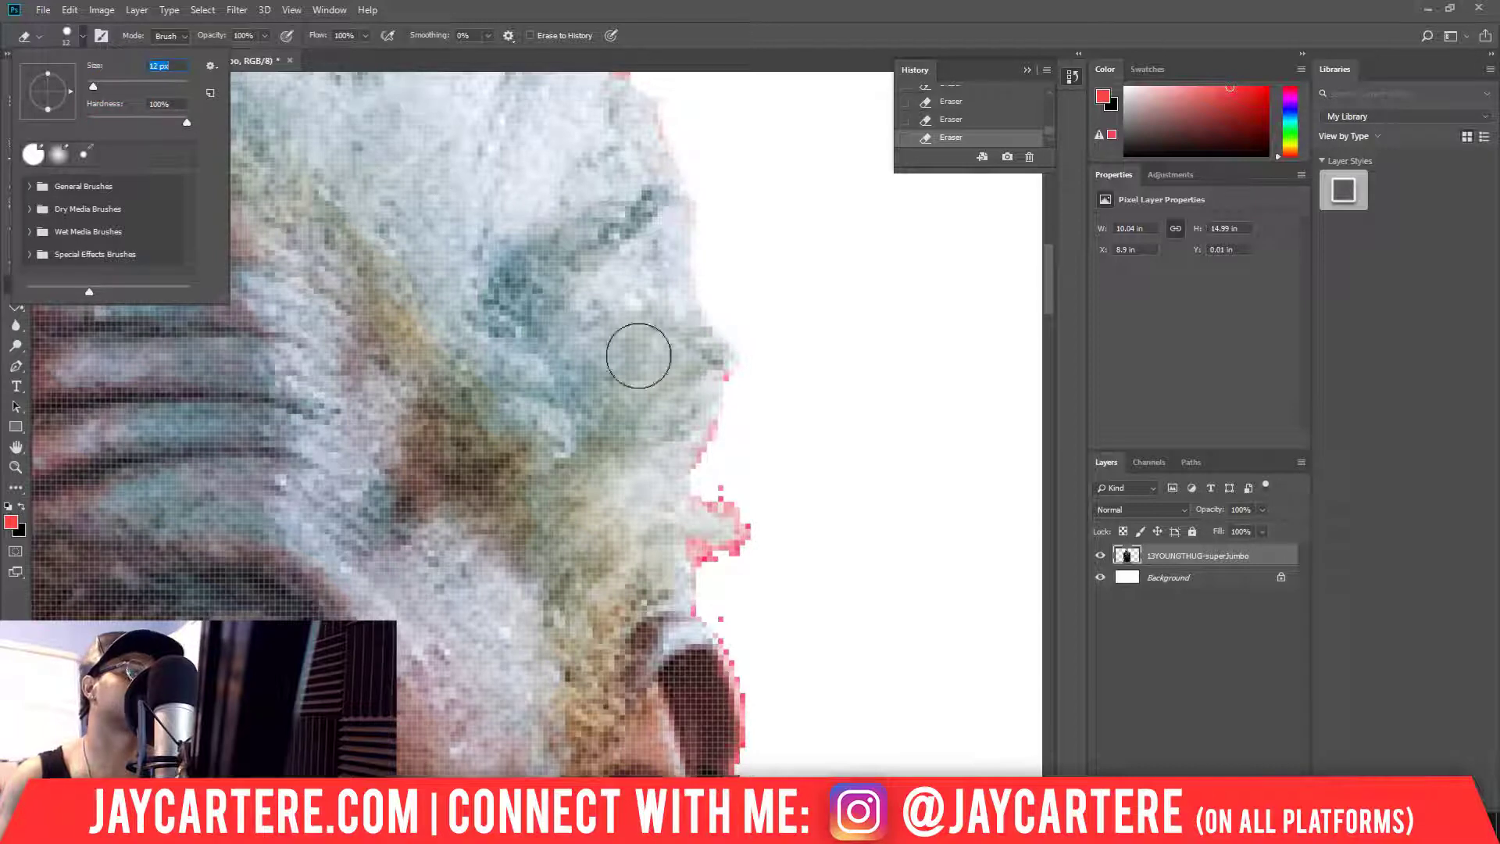
pyautogui.click(734, 485)
pyautogui.click(783, 536)
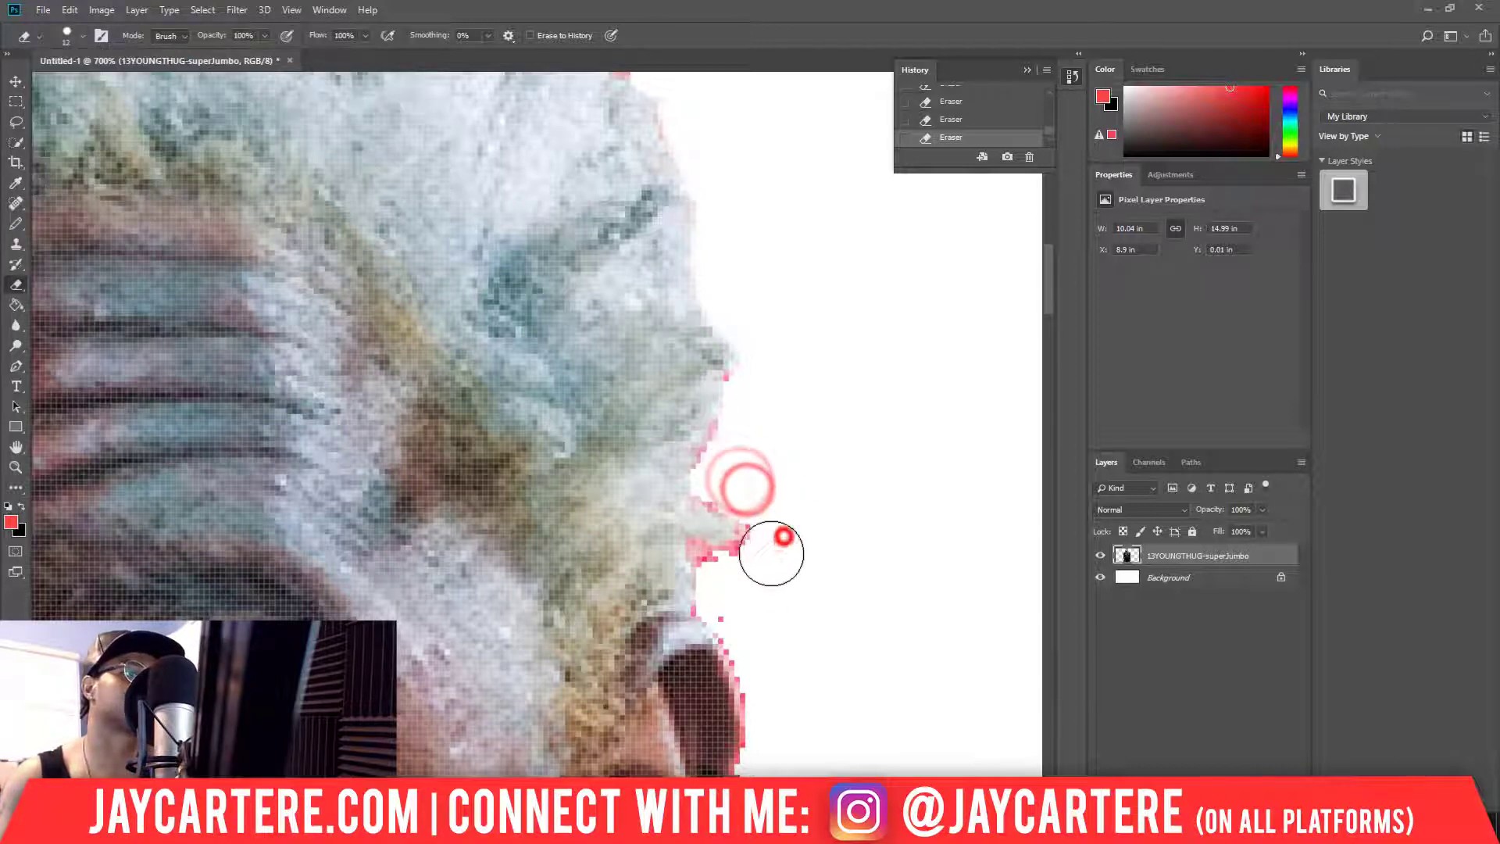
pyautogui.click(734, 569)
pyautogui.click(723, 572)
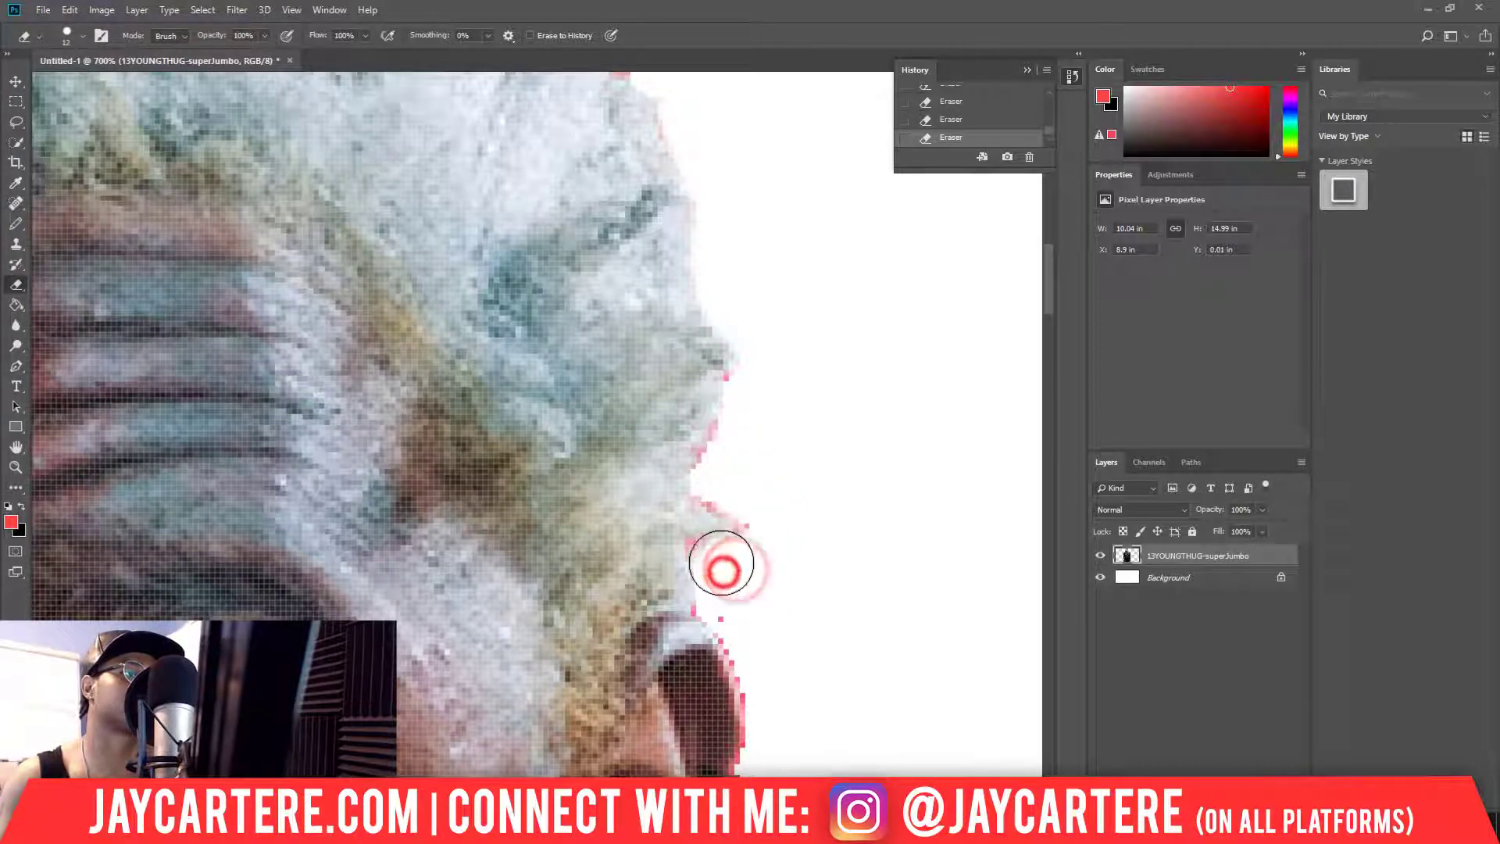
pyautogui.click(781, 526)
pyautogui.click(734, 485)
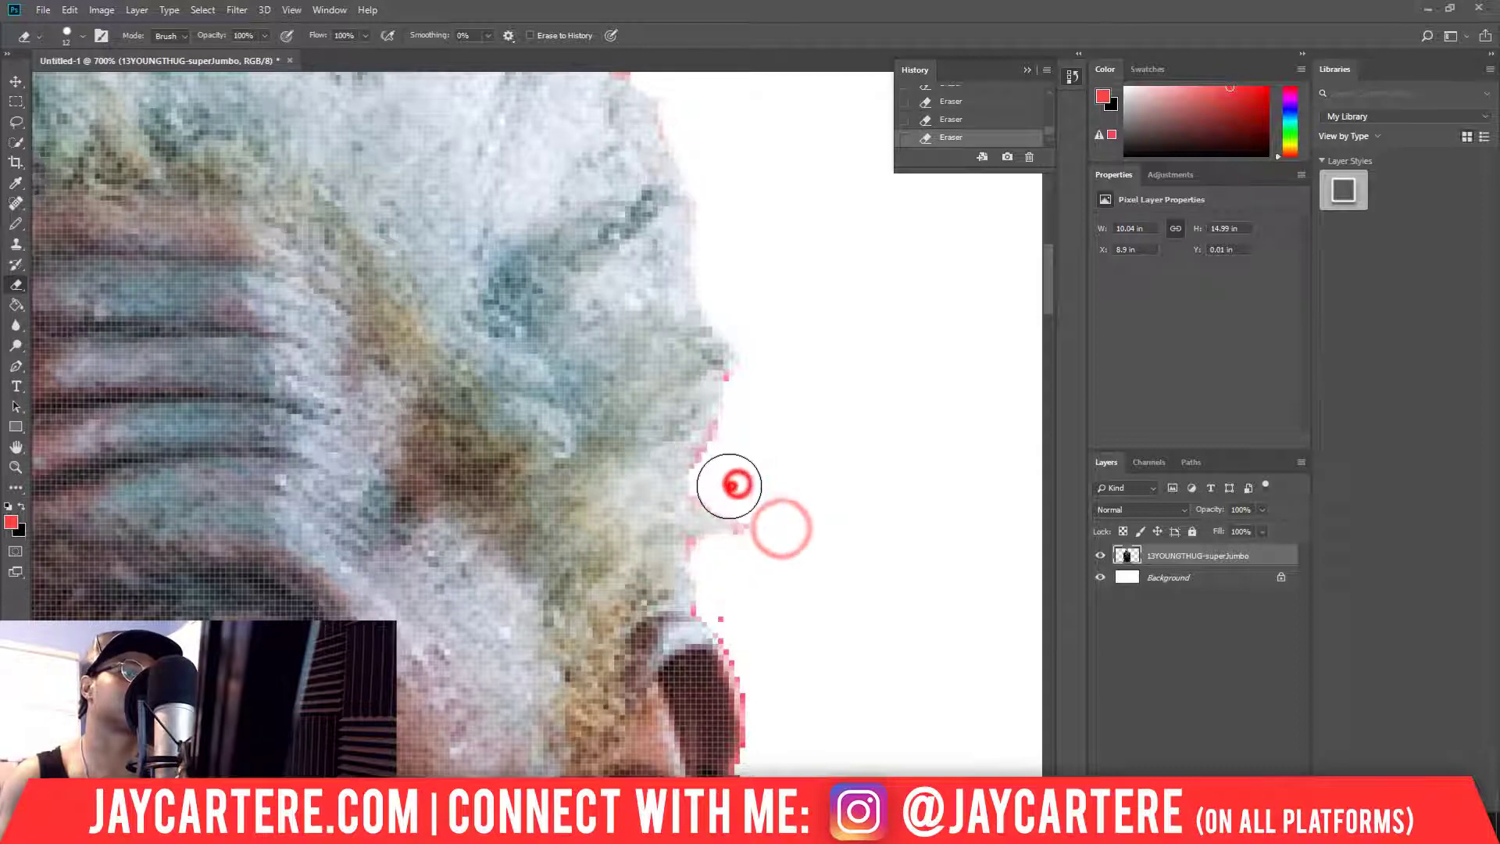
# - Erase the remaining pink fringe above and below the small tuft, down to the stray pixels at the top of the ear
pyautogui.click(742, 442)
pyautogui.click(752, 418)
pyautogui.click(756, 391)
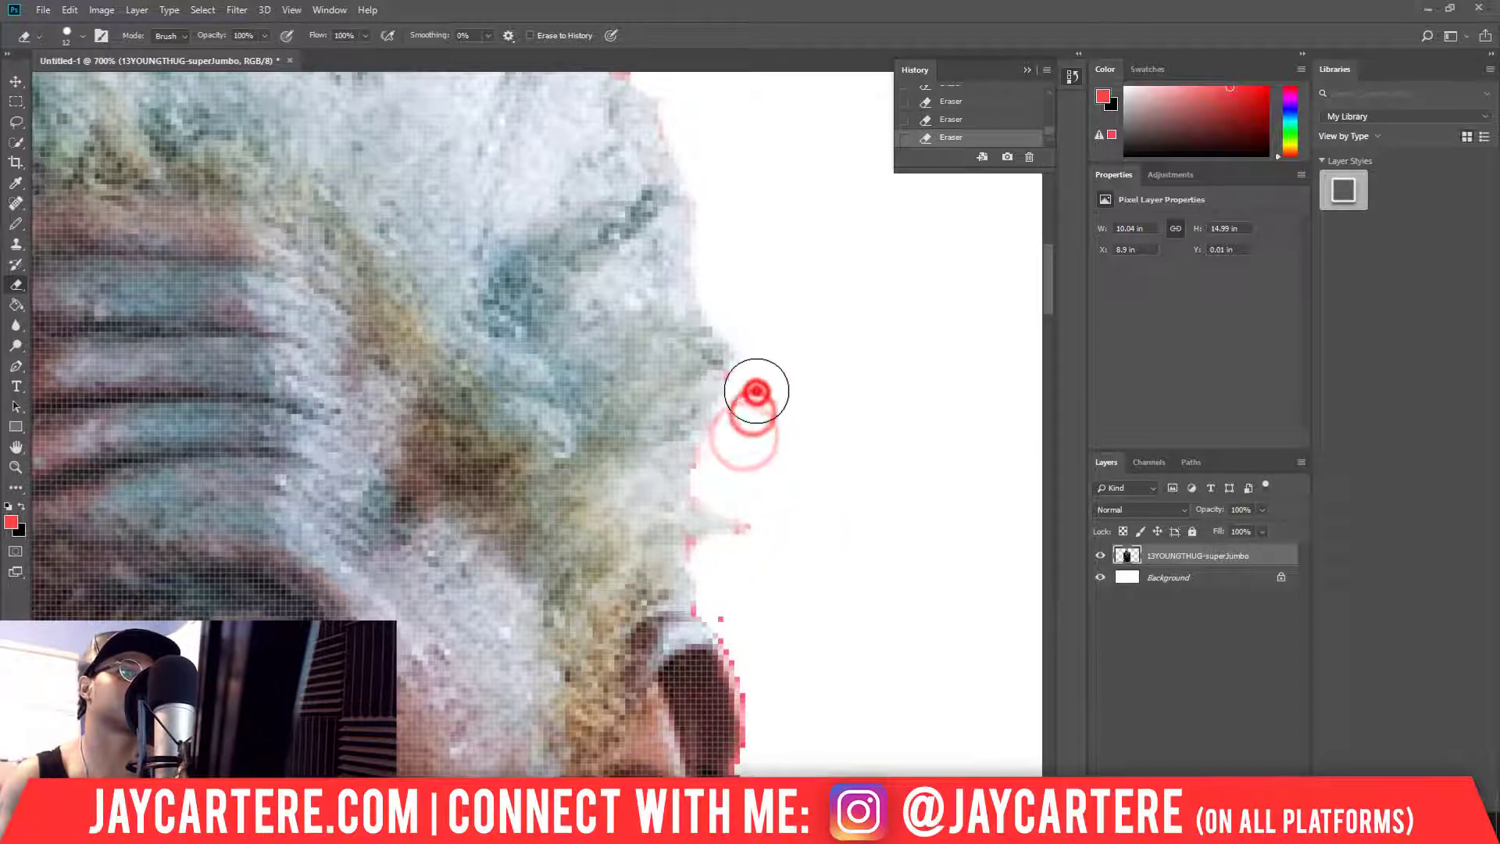
pyautogui.click(775, 505)
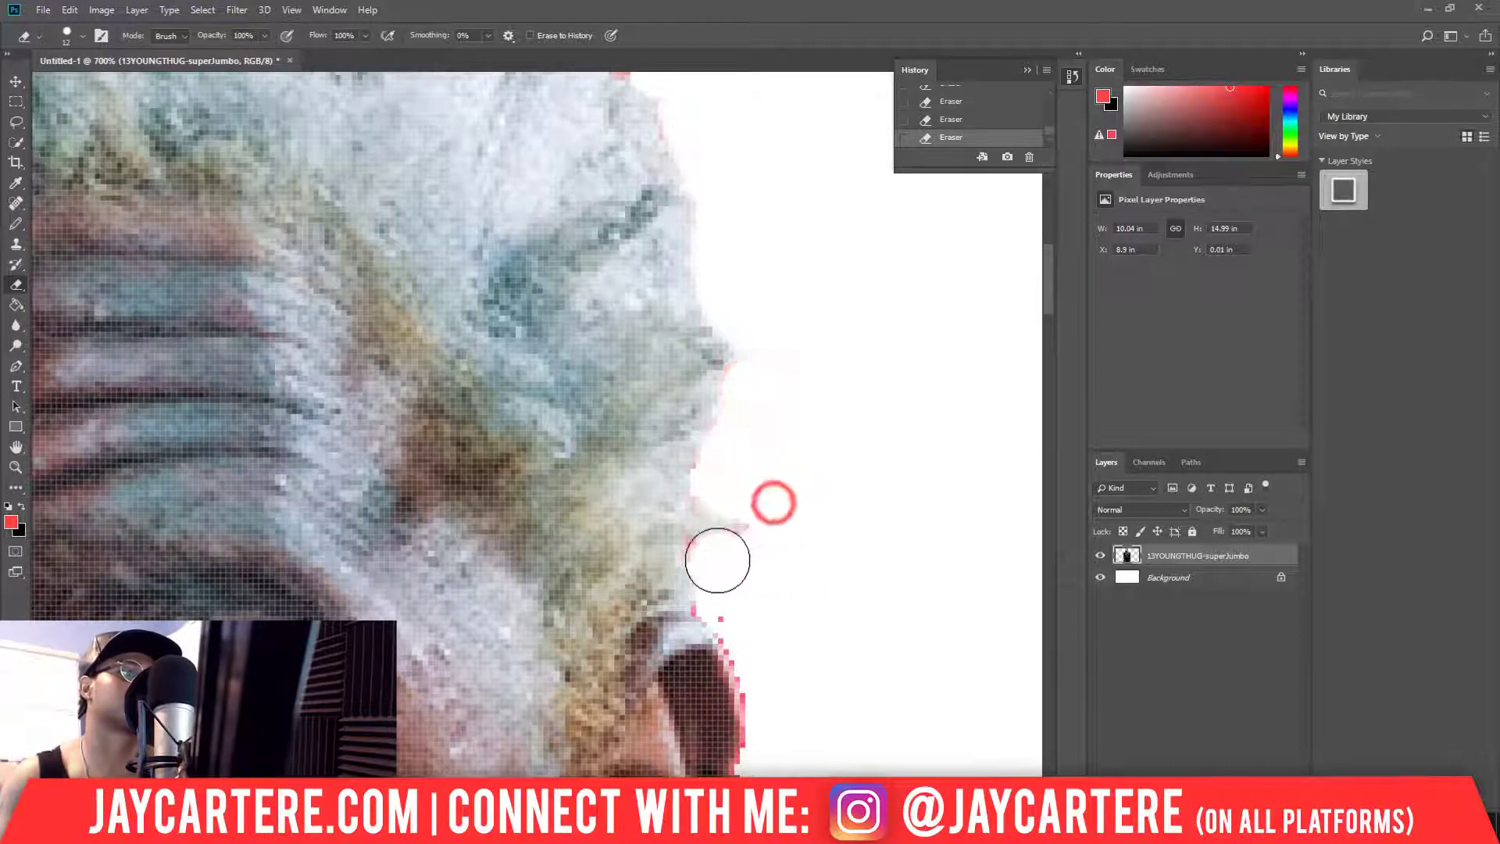
pyautogui.click(714, 560)
pyautogui.click(730, 613)
pyautogui.click(755, 634)
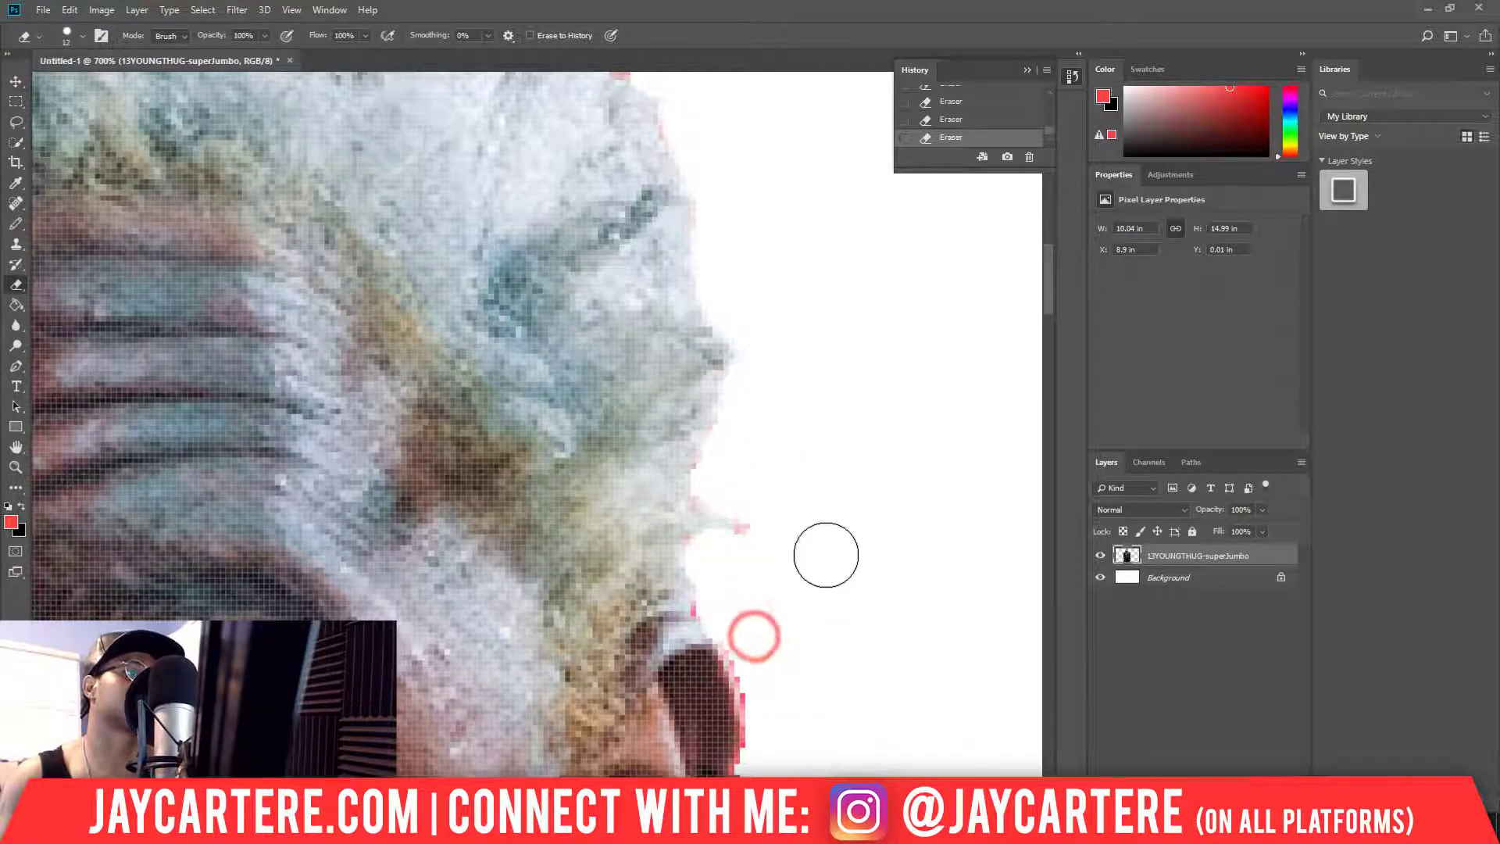
# - Erase the stray red marks on the empty canvas to the right of the subject with the regular Eraser
pyautogui.scroll(-5, 825, 554)
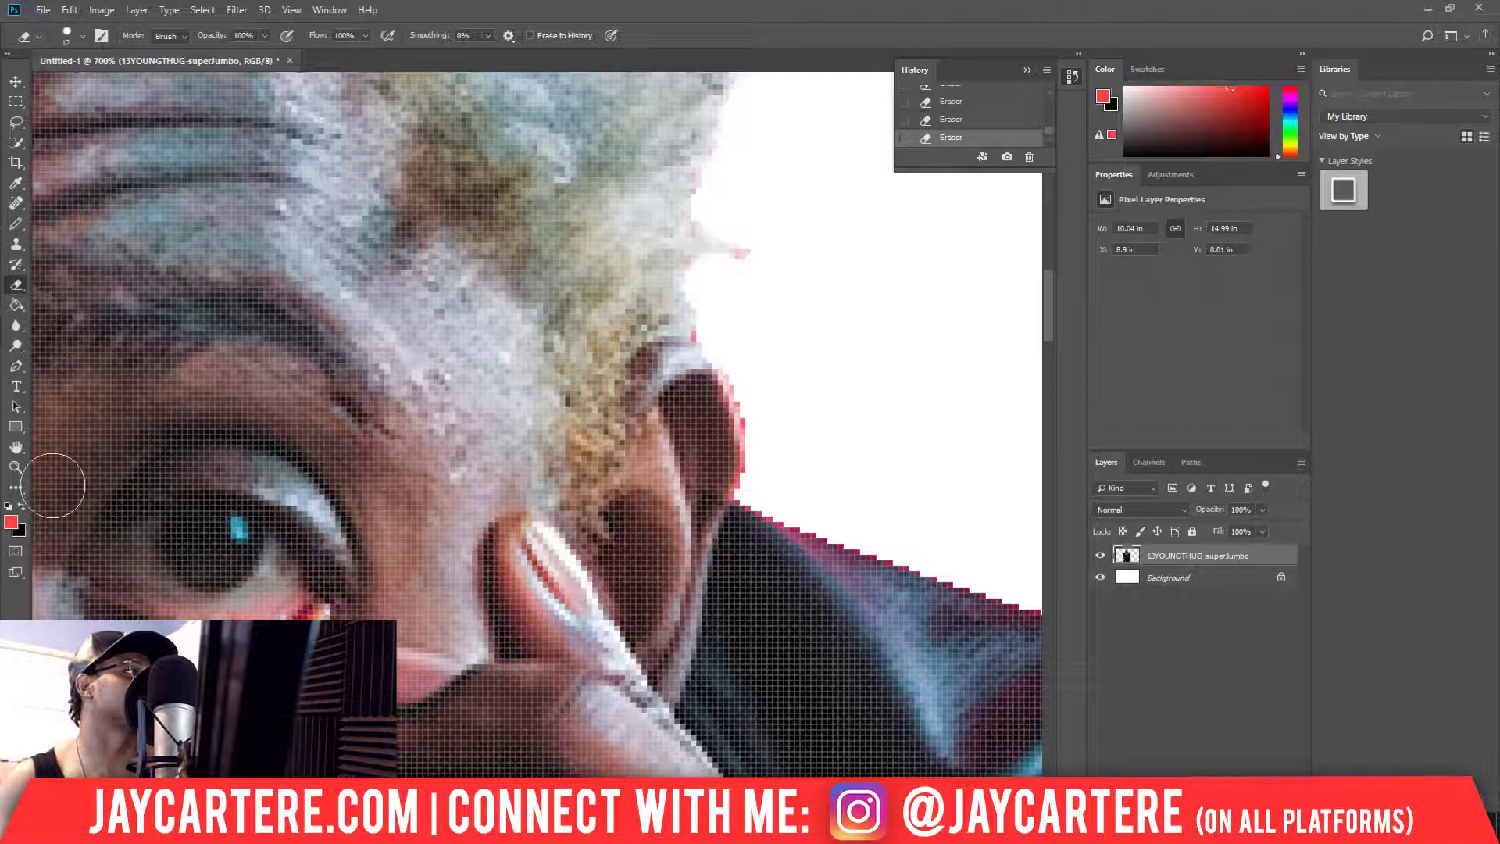
pyautogui.click(14, 466)
pyautogui.keyDown('alt'); pyautogui.click(680, 313); pyautogui.keyUp('alt')
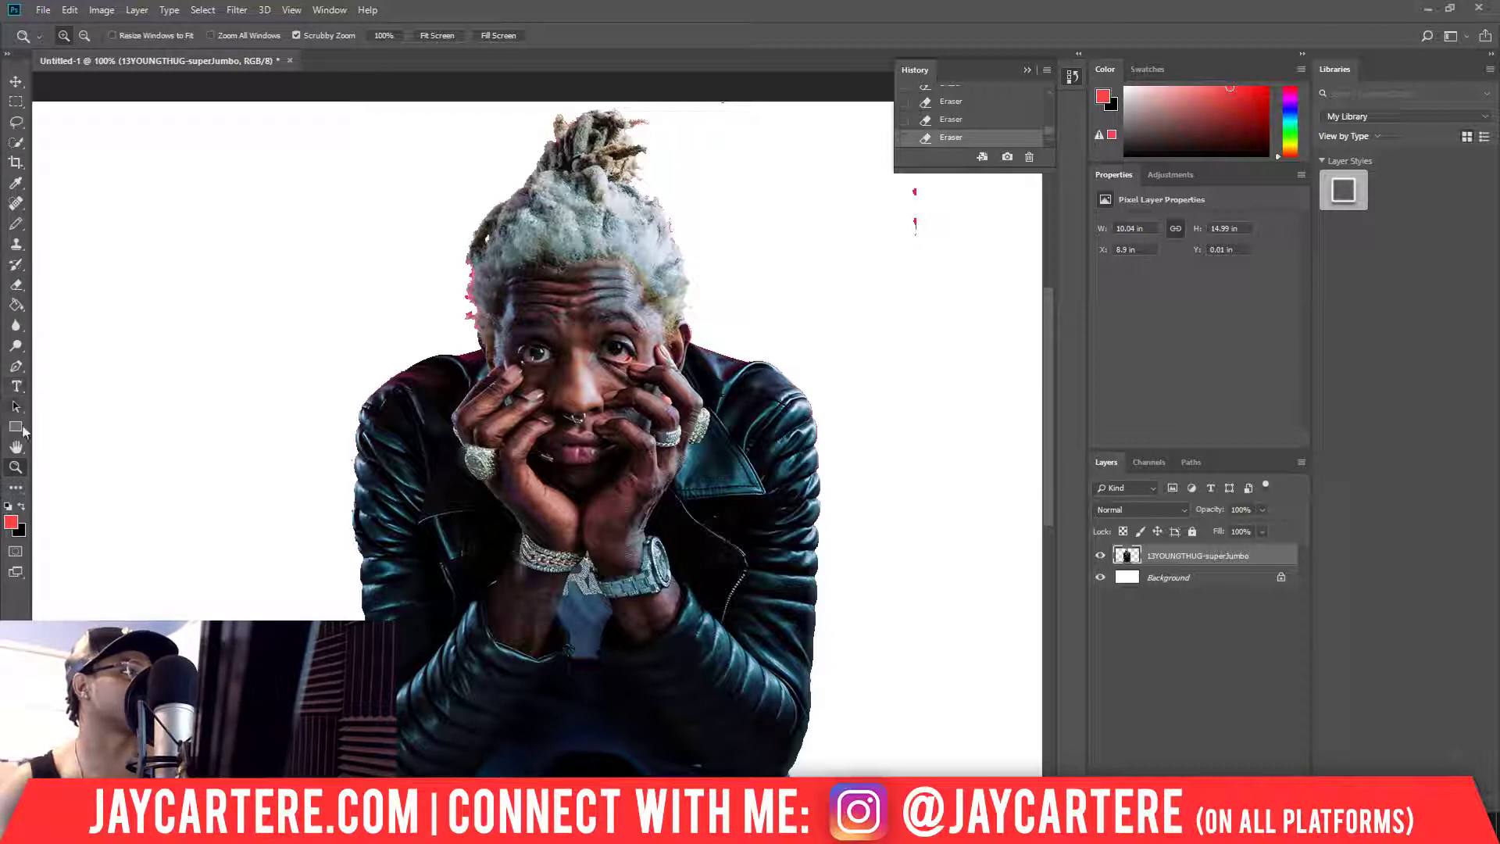
pyautogui.click(19, 284)
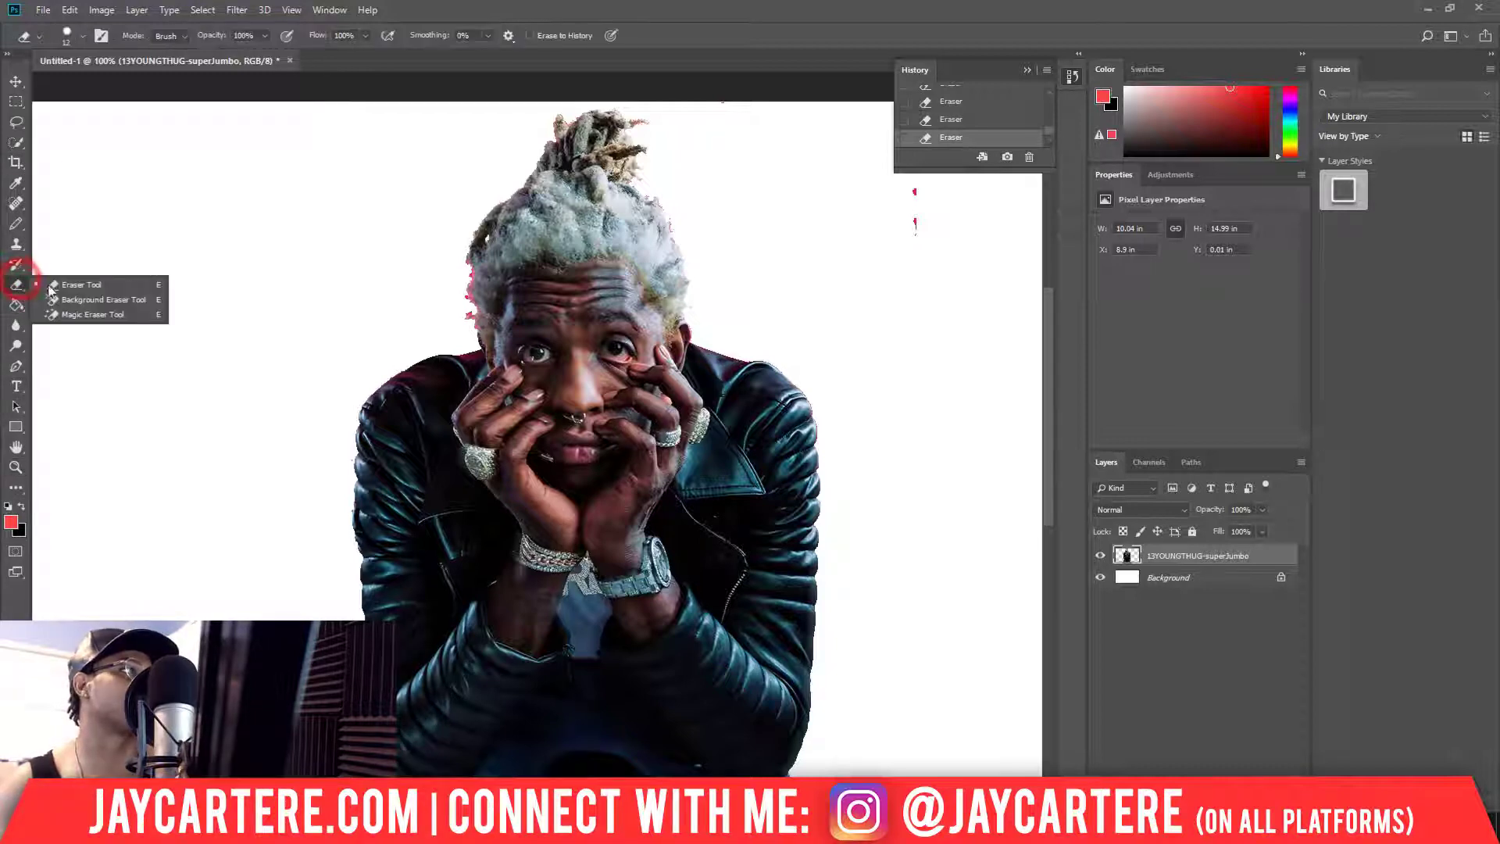
pyautogui.click(78, 280)
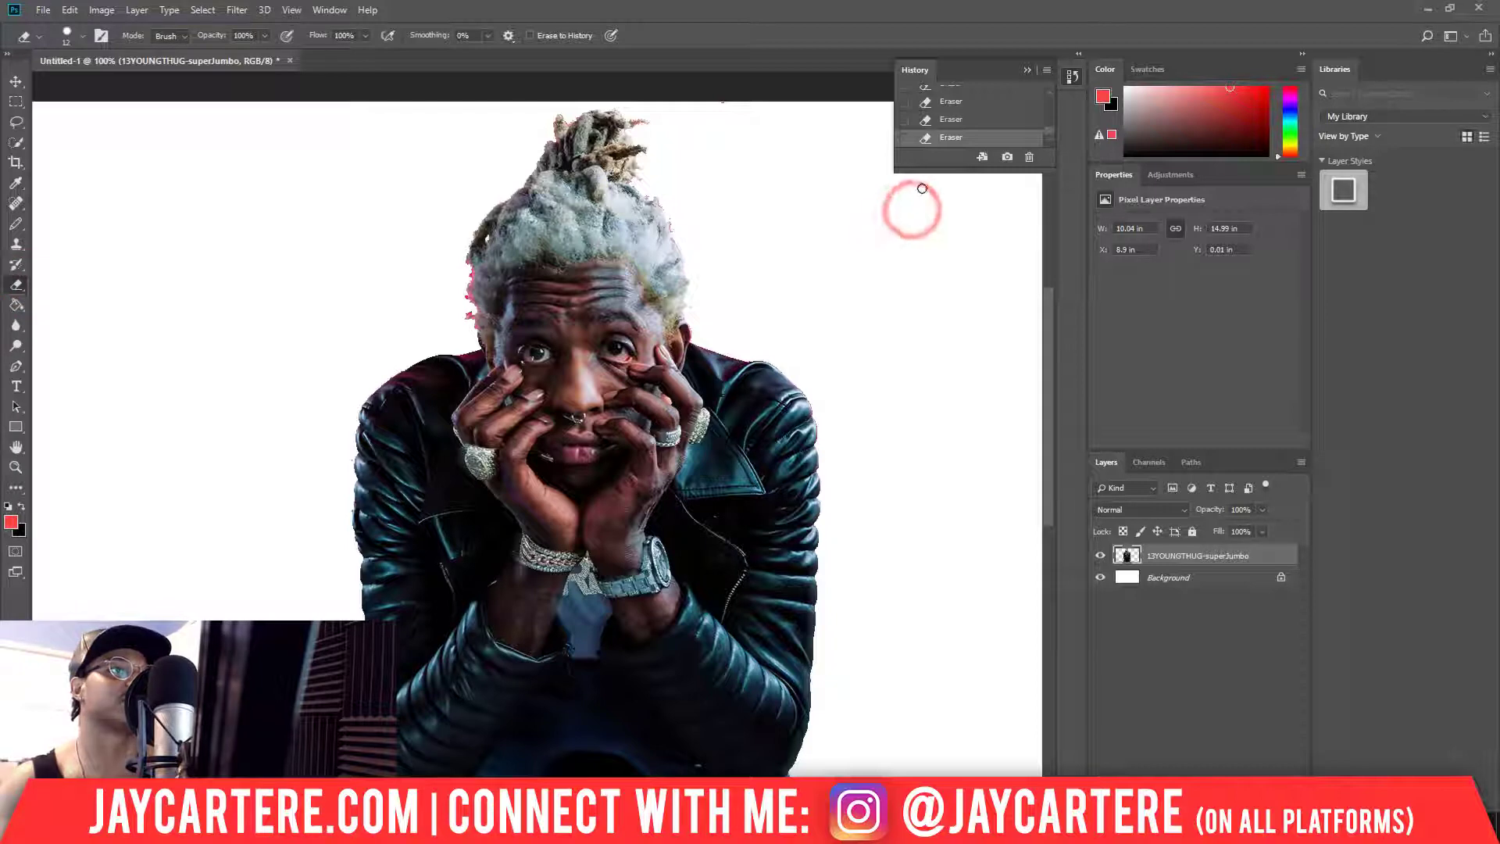
pyautogui.scroll(1, 431, 315)
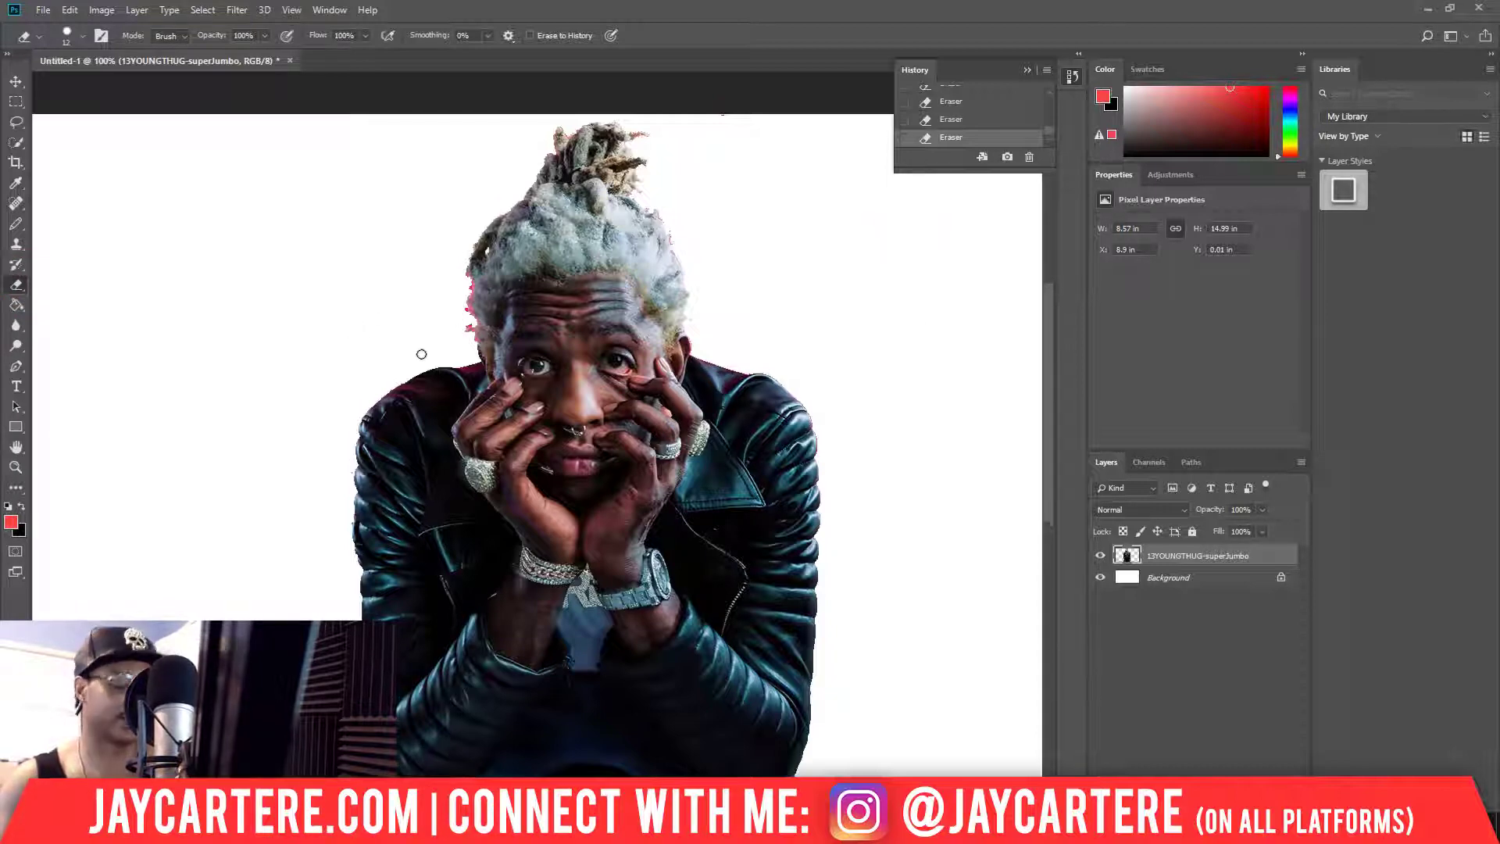
# - Remove the protruding pink tip on the left edge of the hair with the Magic Eraser at tolerance 32
pyautogui.scroll(4, 462, 328)
pyautogui.rightClick(15, 285)
pyautogui.click(88, 320)
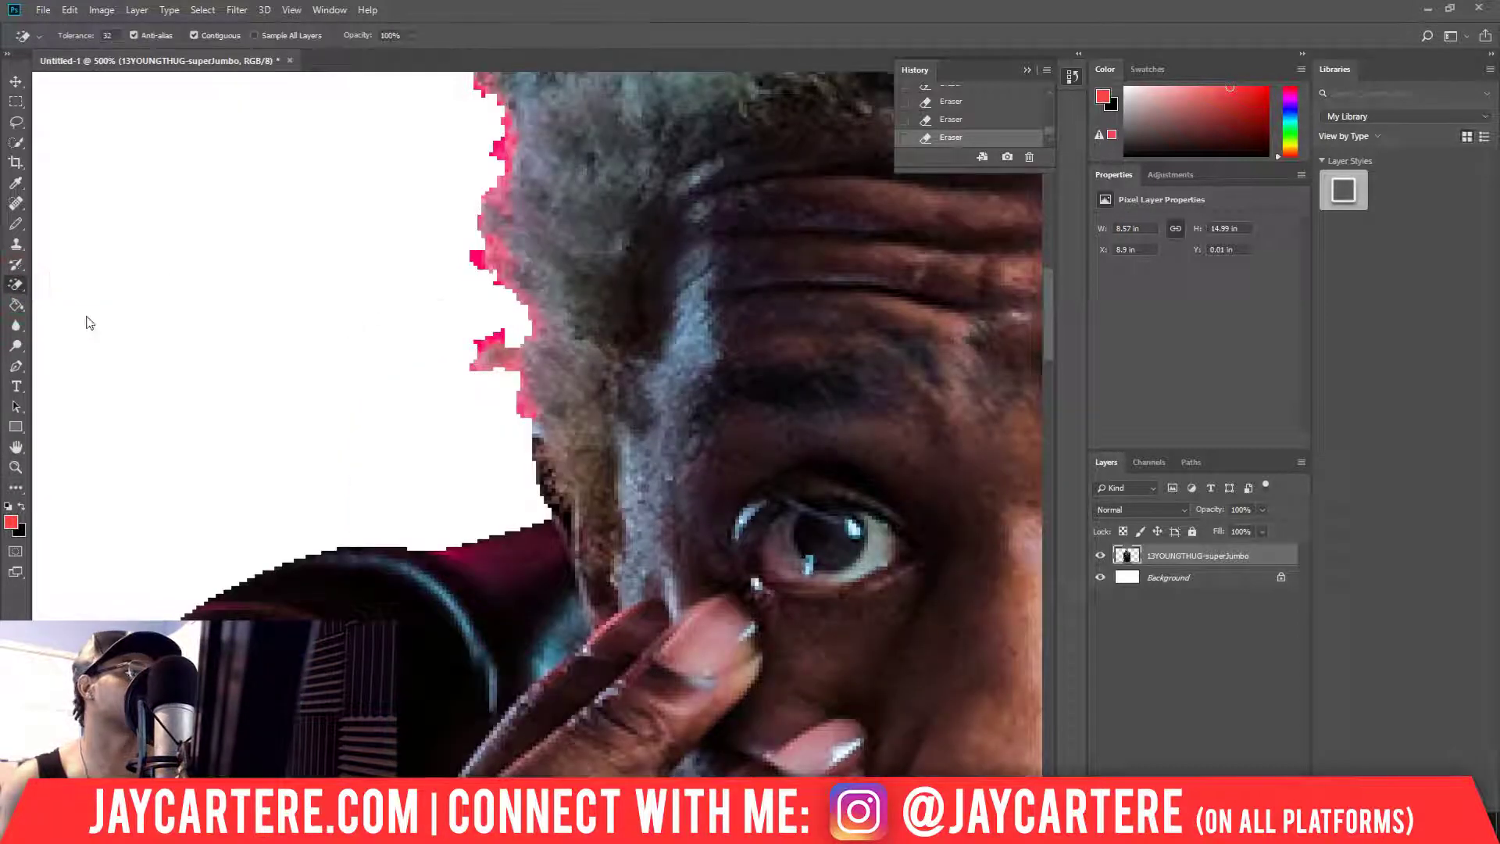
pyautogui.click(480, 272)
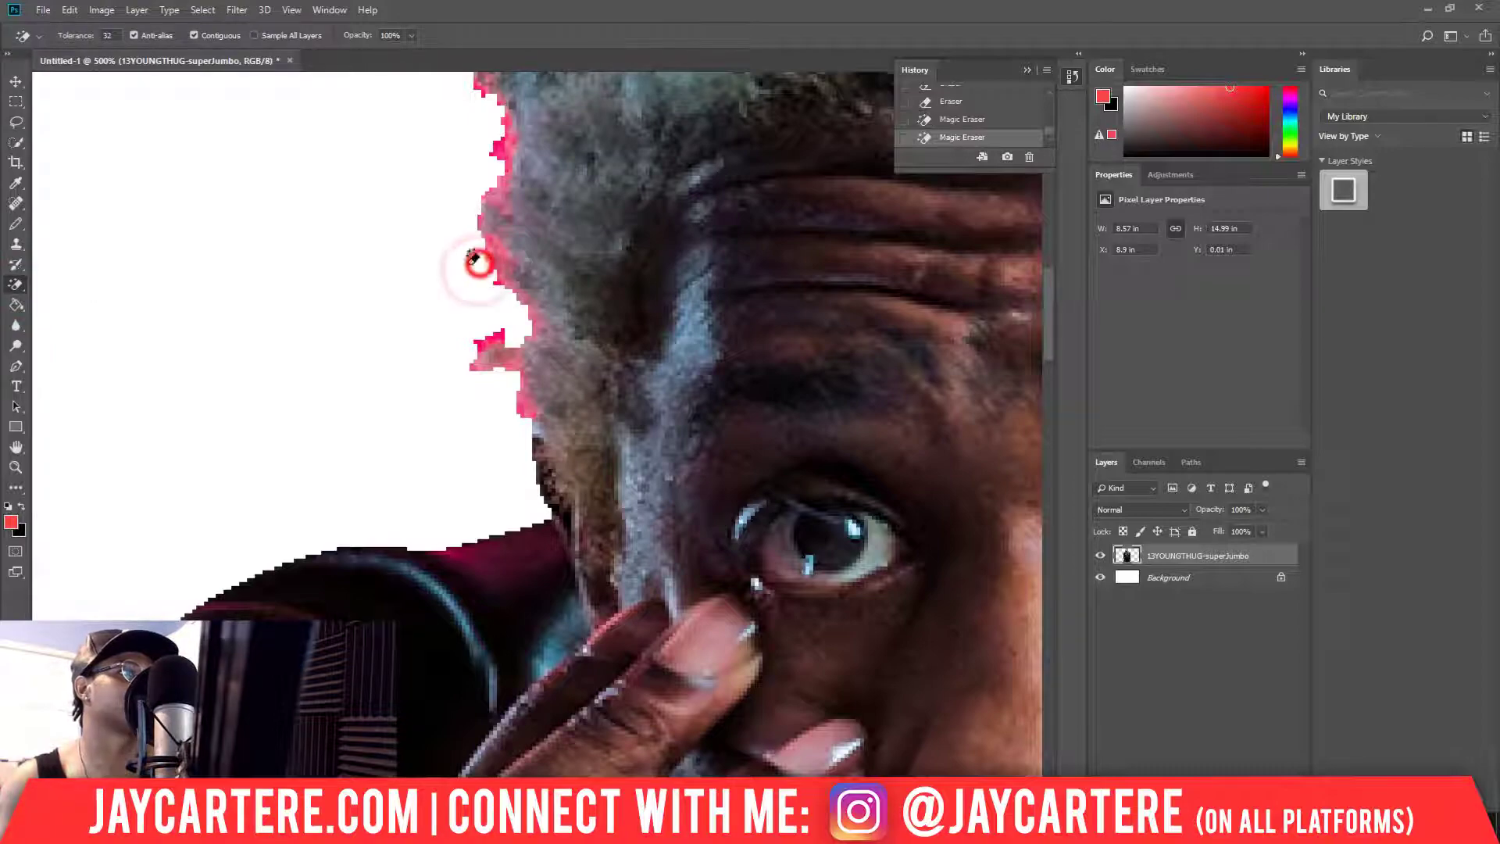
# - Remove the bright pink fringe around the lower tuft and along the left hairline with the Magic Eraser
pyautogui.press('z')
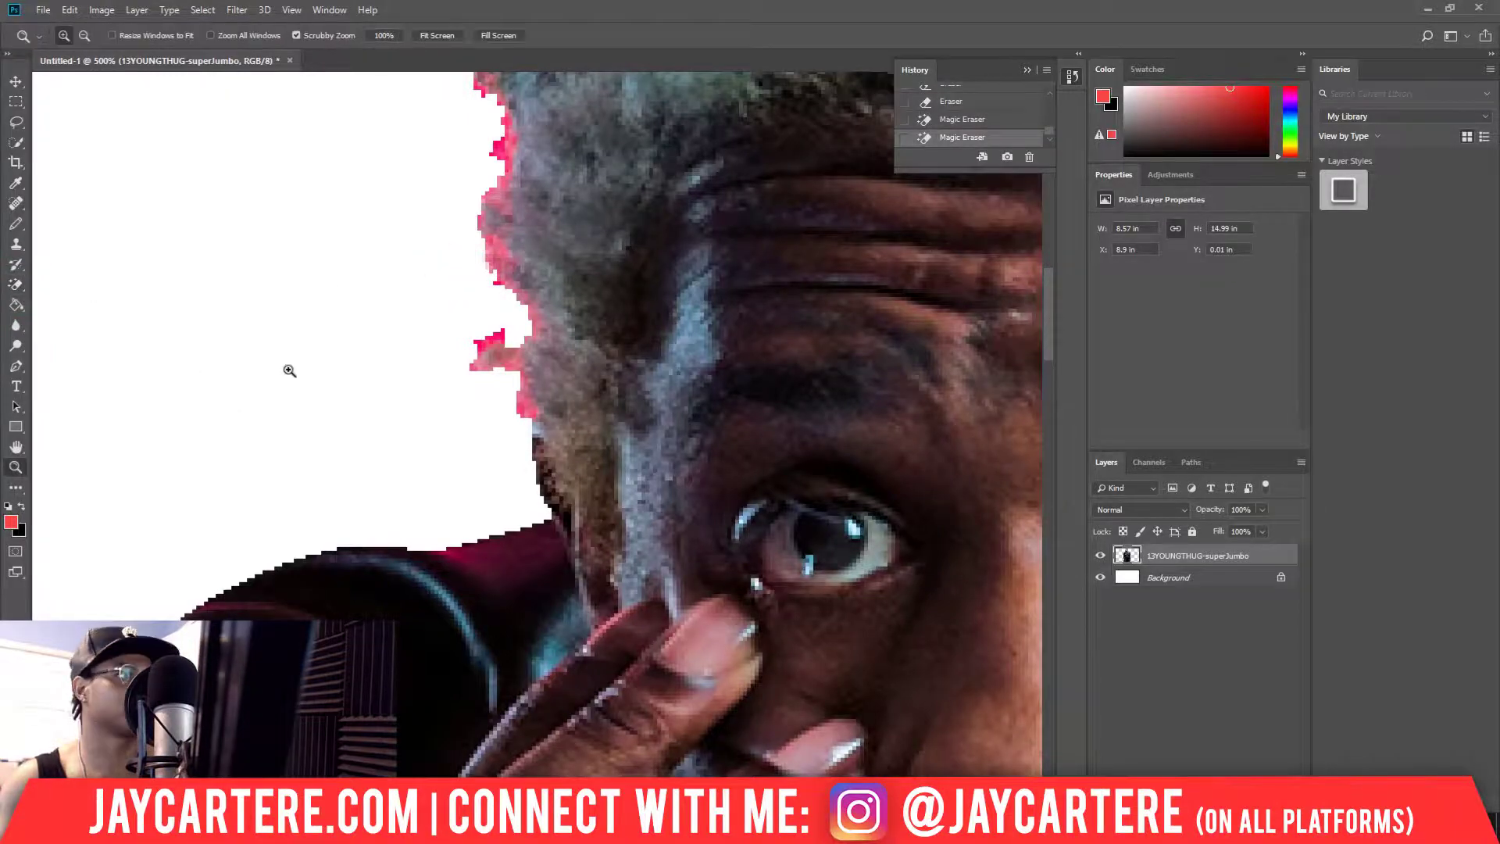
pyautogui.click(499, 304)
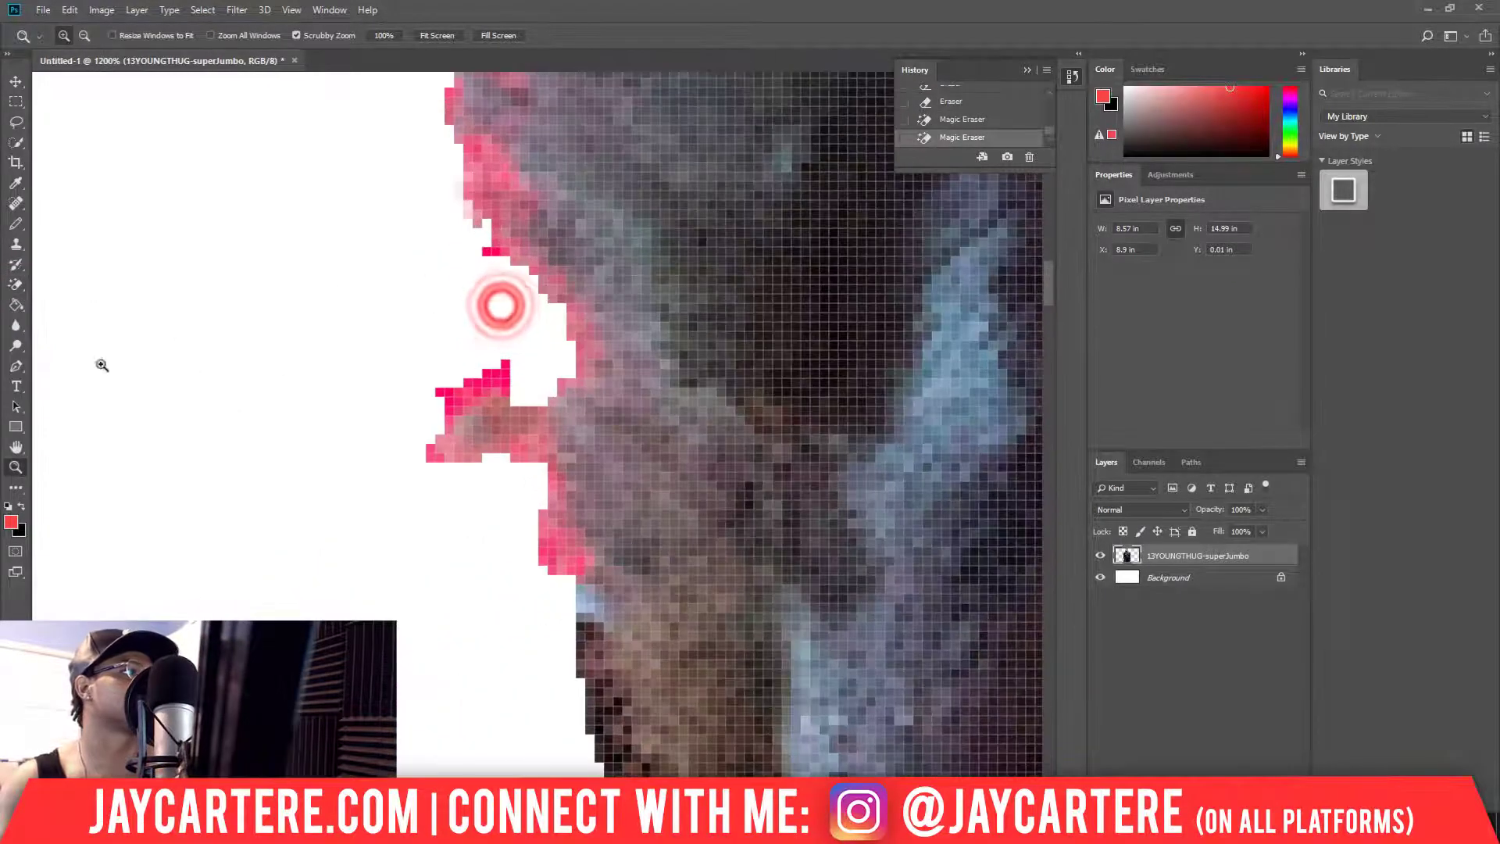
pyautogui.click(17, 284)
pyautogui.click(458, 402)
pyautogui.click(500, 385)
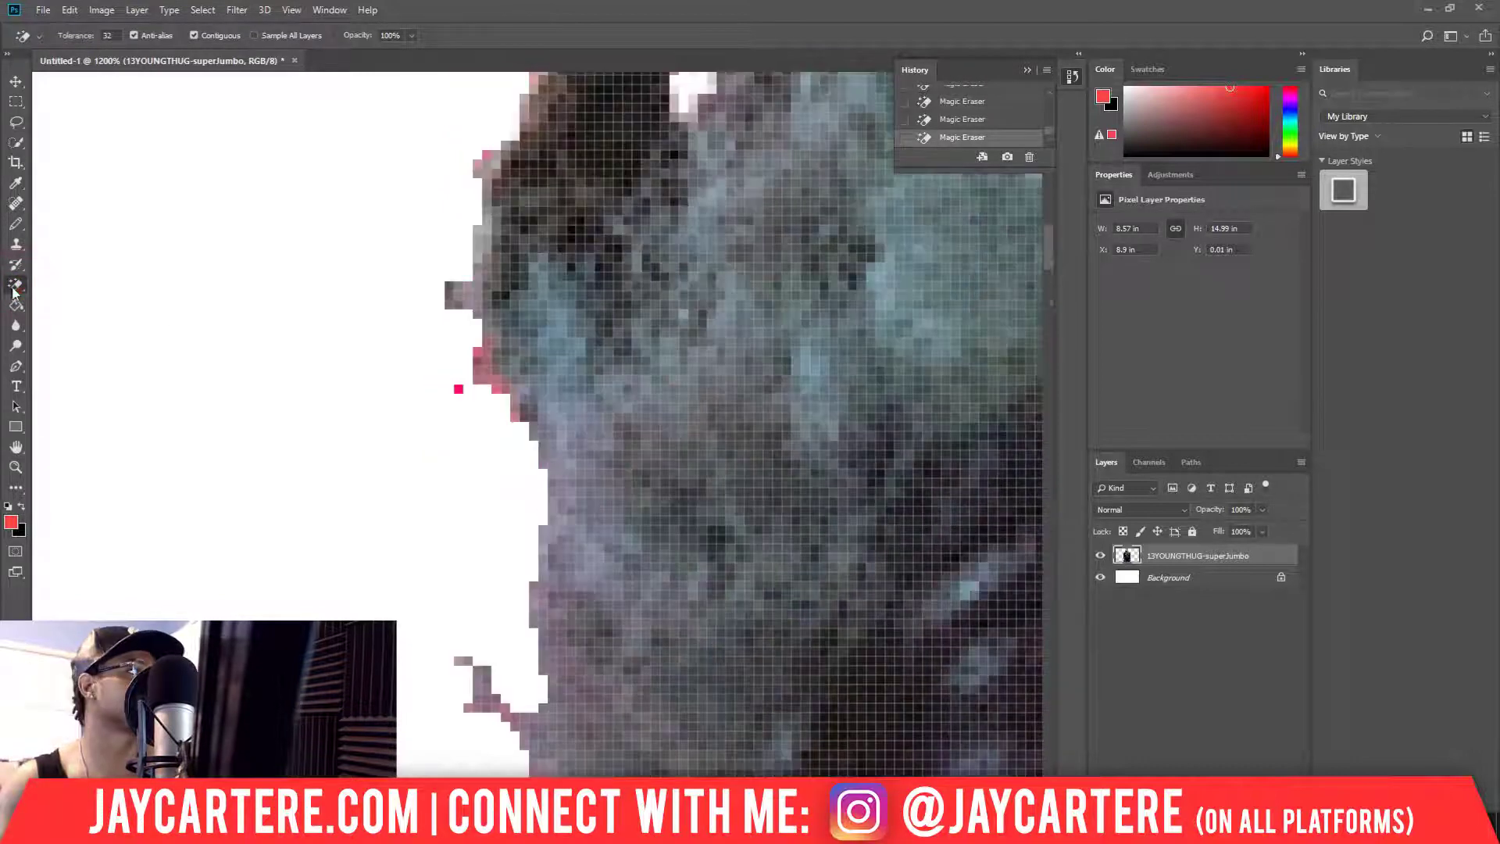
# - Erase the stray pink dot and the leftover pink pixels along the left edge of the hair with the regular Eraser
pyautogui.click(17, 287)
pyautogui.click(88, 286)
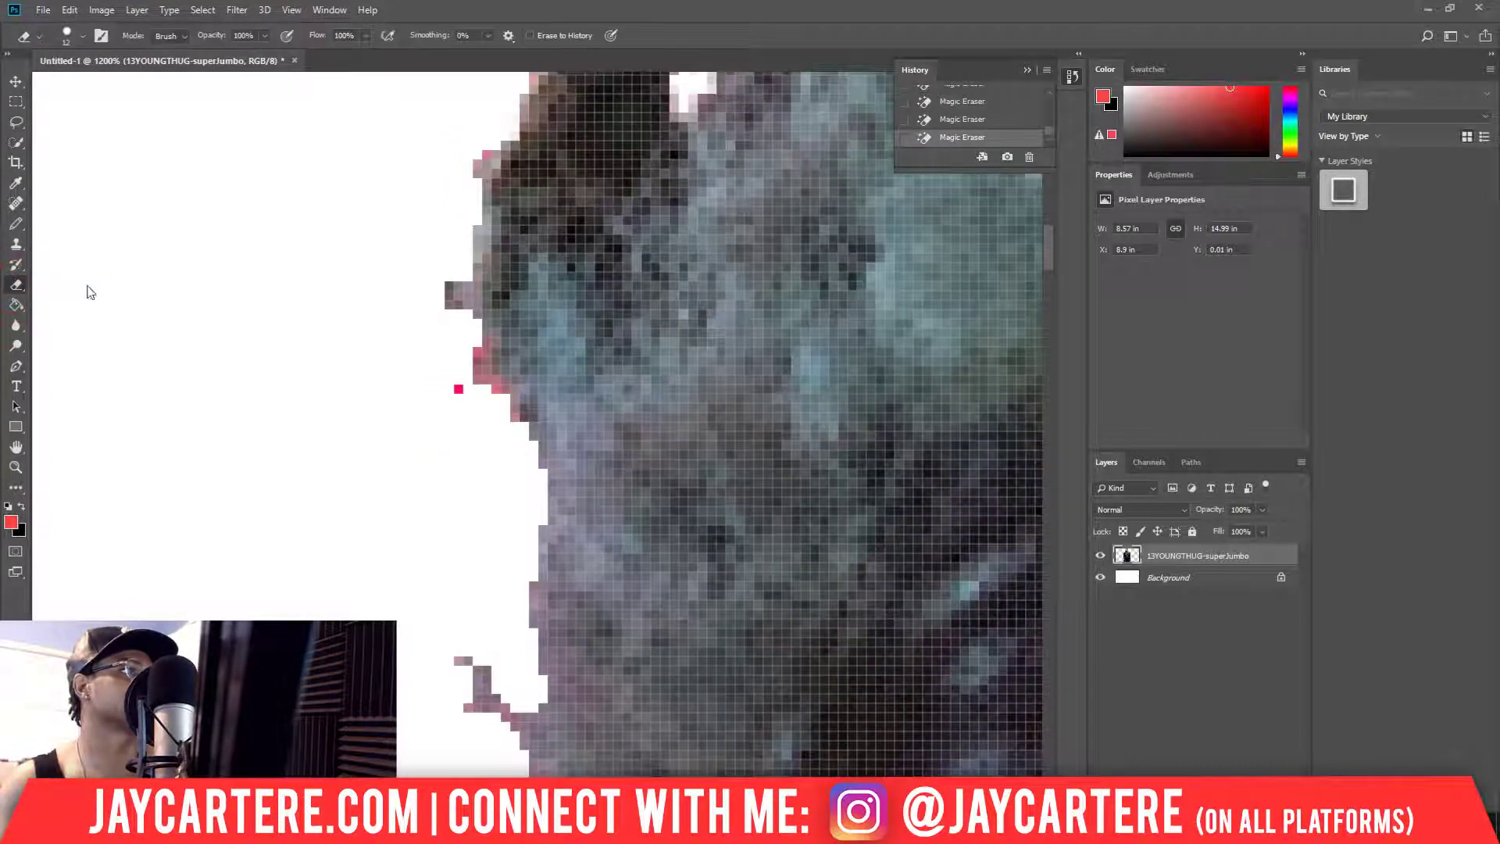
pyautogui.click(415, 411)
pyautogui.click(402, 394)
pyautogui.click(409, 392)
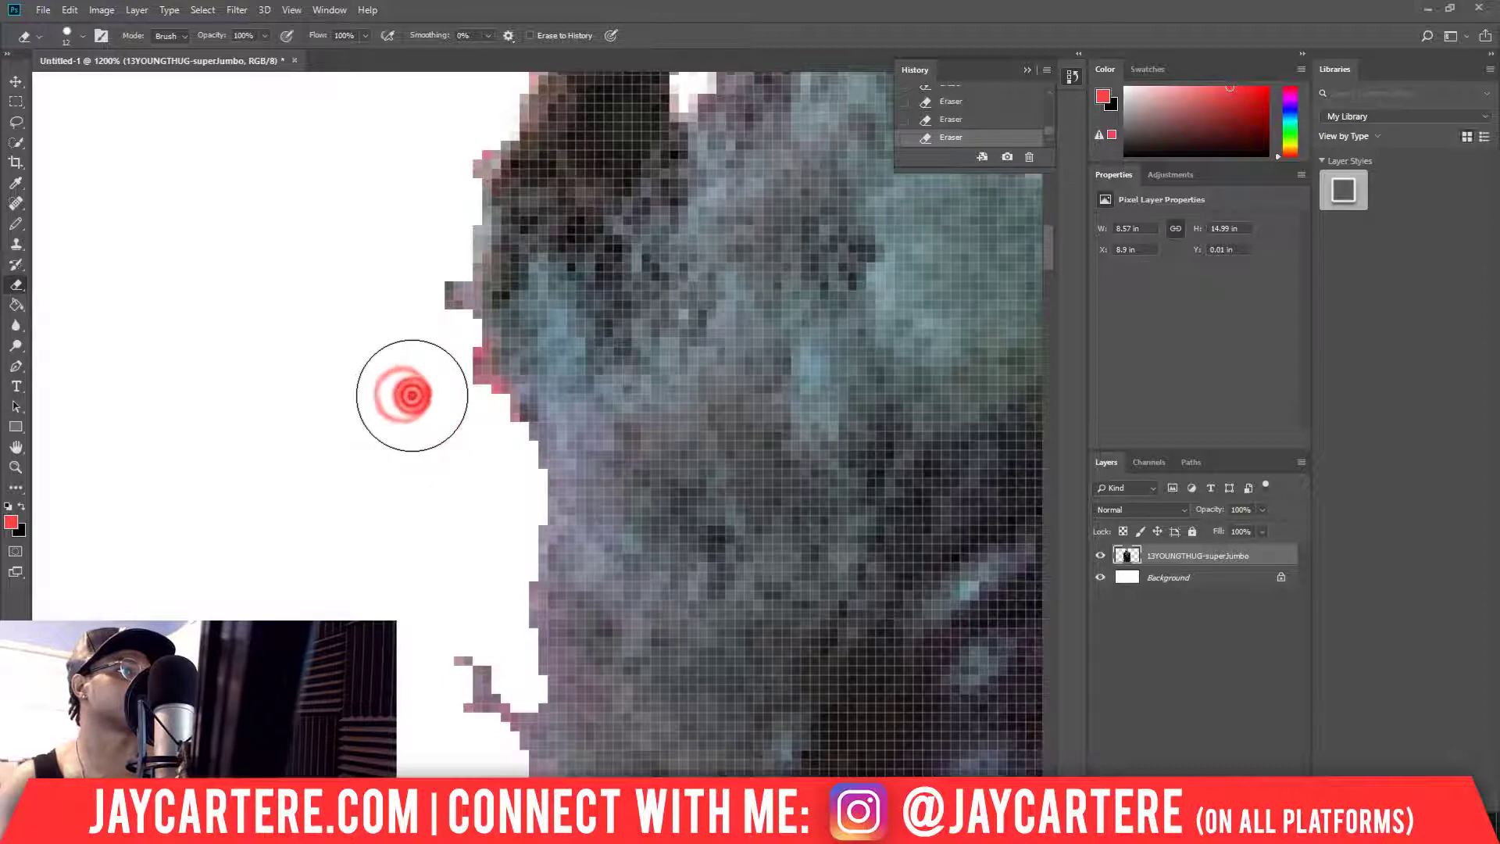
pyautogui.click(434, 381)
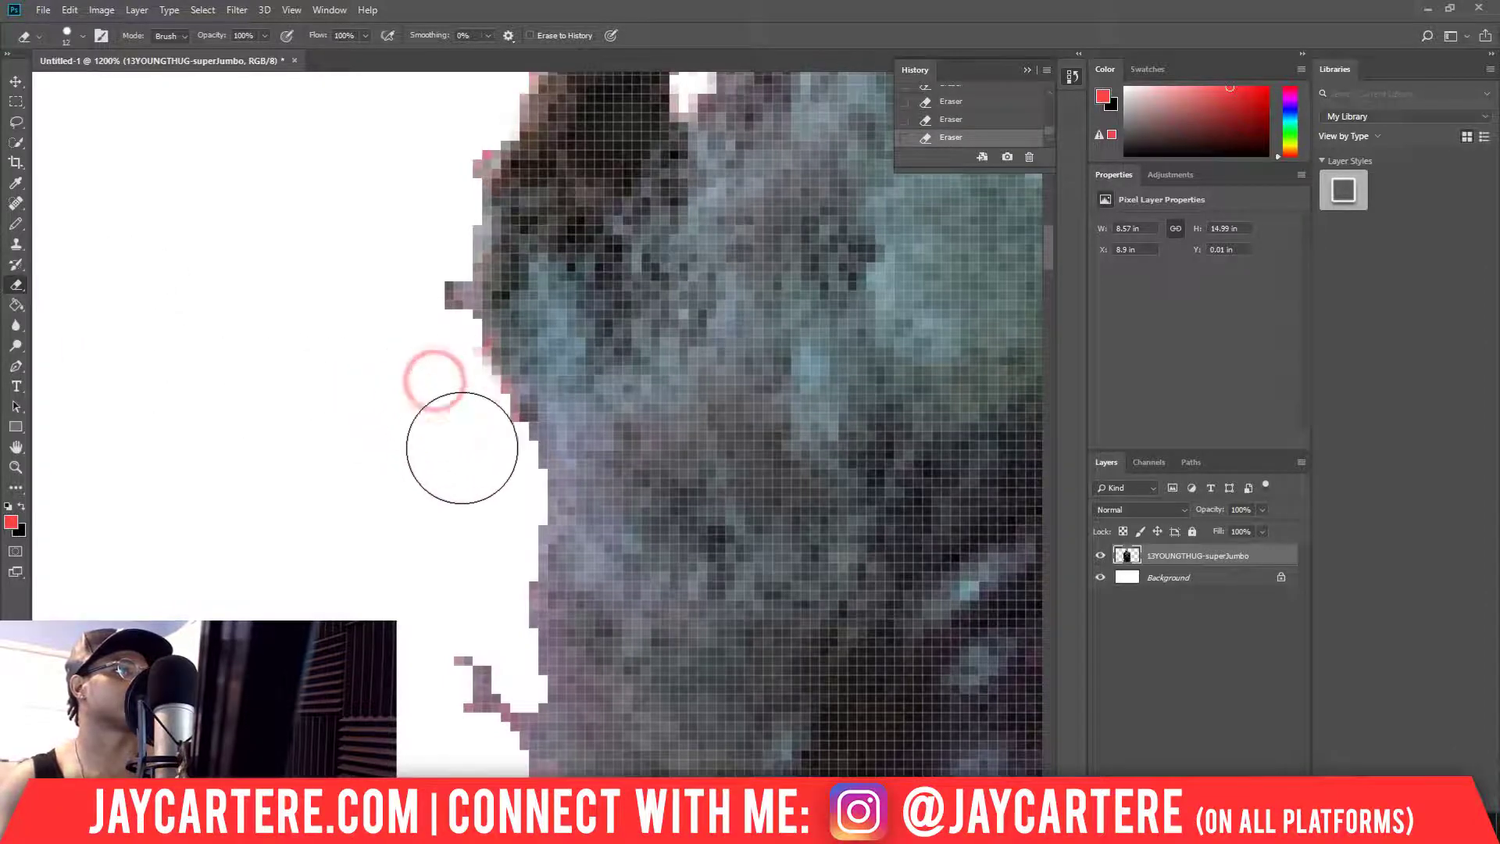
pyautogui.scroll(-5, 441, 583)
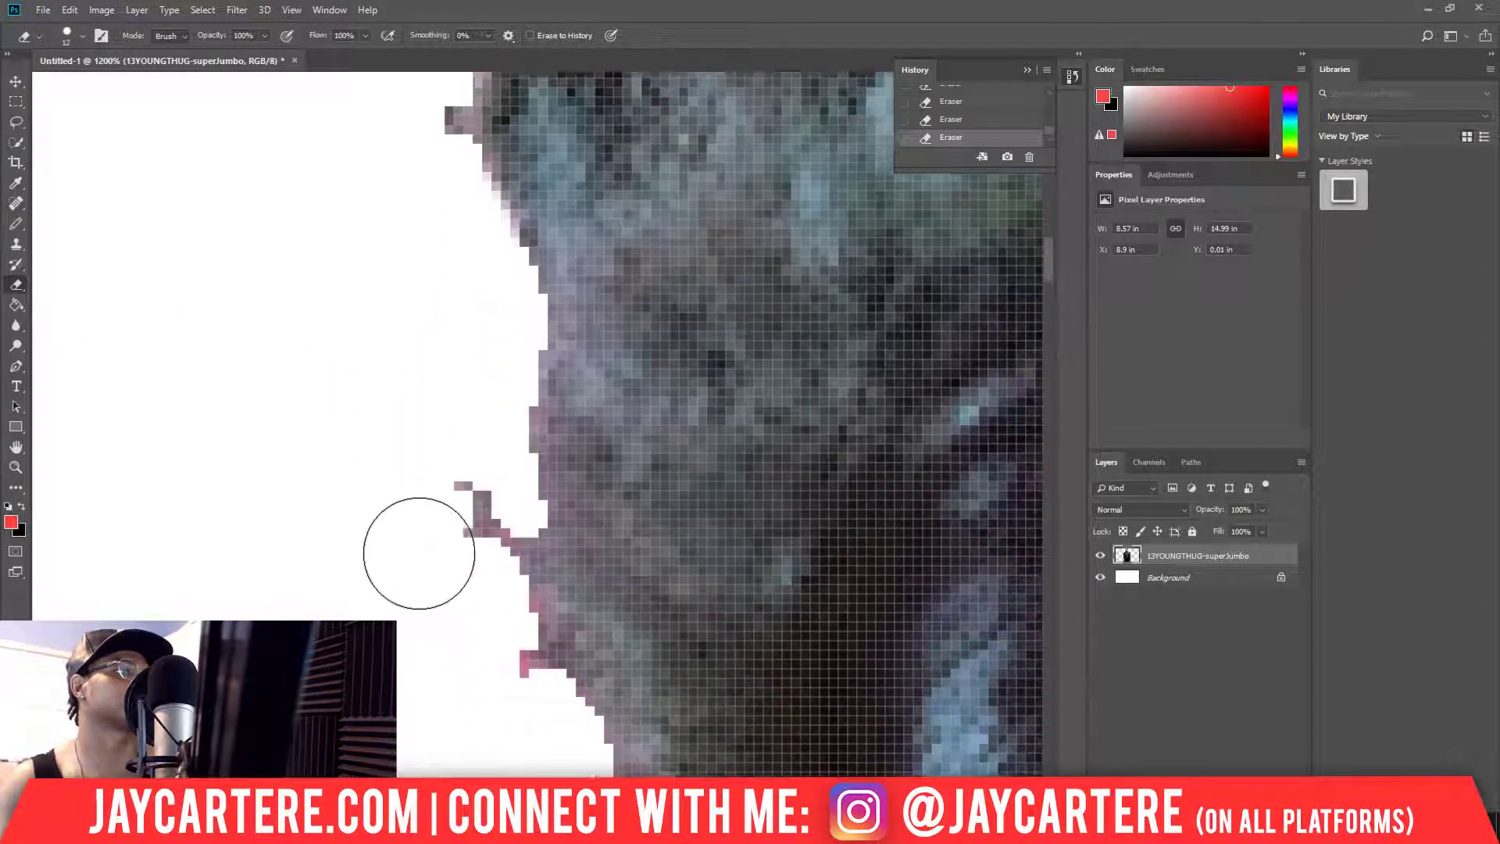
pyautogui.click(466, 570)
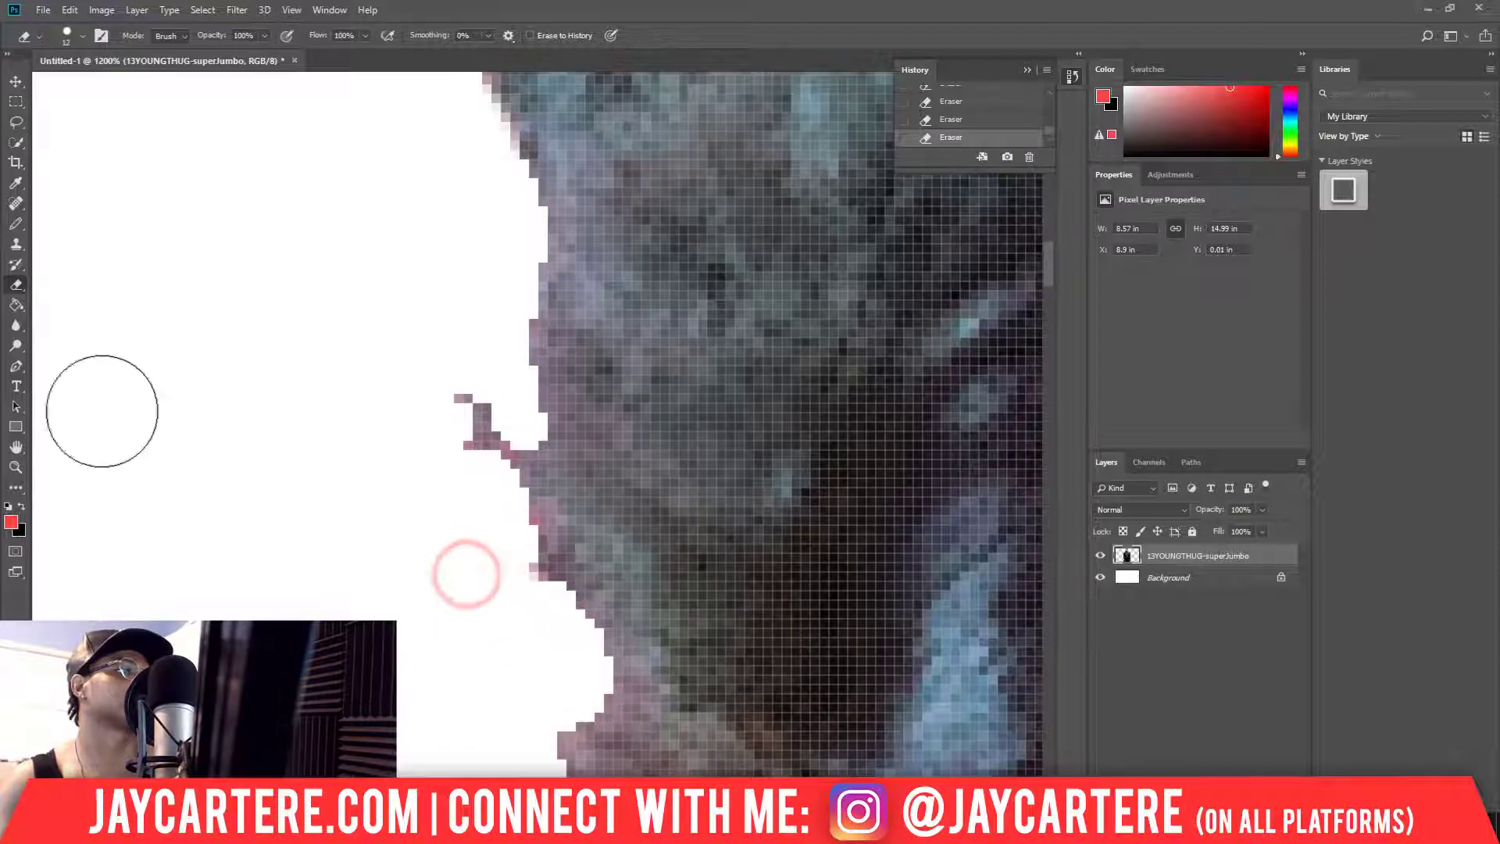
# - Examine the whole cutout at 66.7% zoom for leftover background areas
pyautogui.click(16, 466)
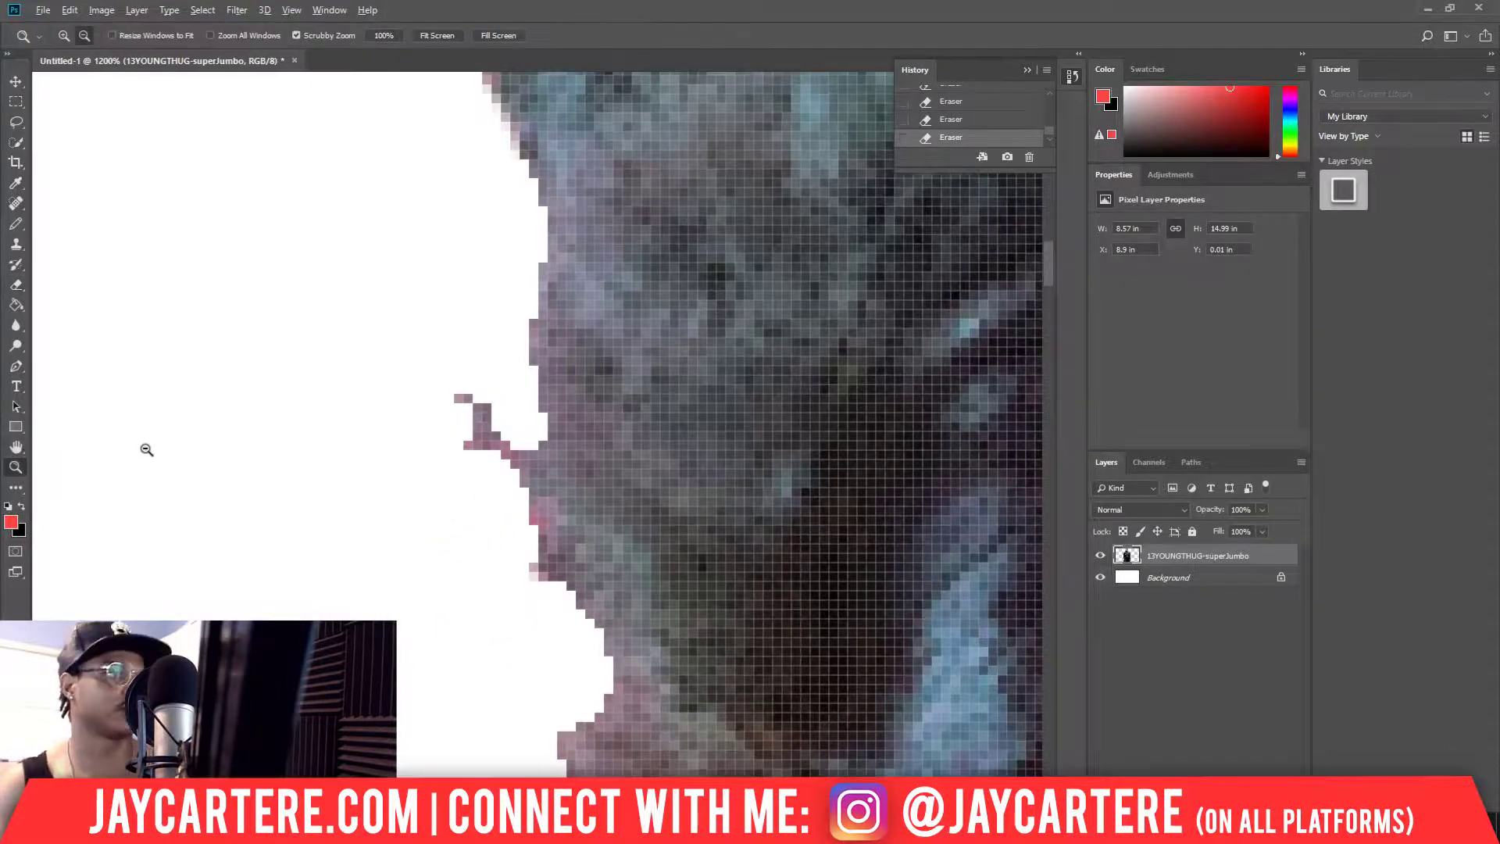
pyautogui.keyDown('alt'); pyautogui.click(155, 446); pyautogui.keyUp('alt')
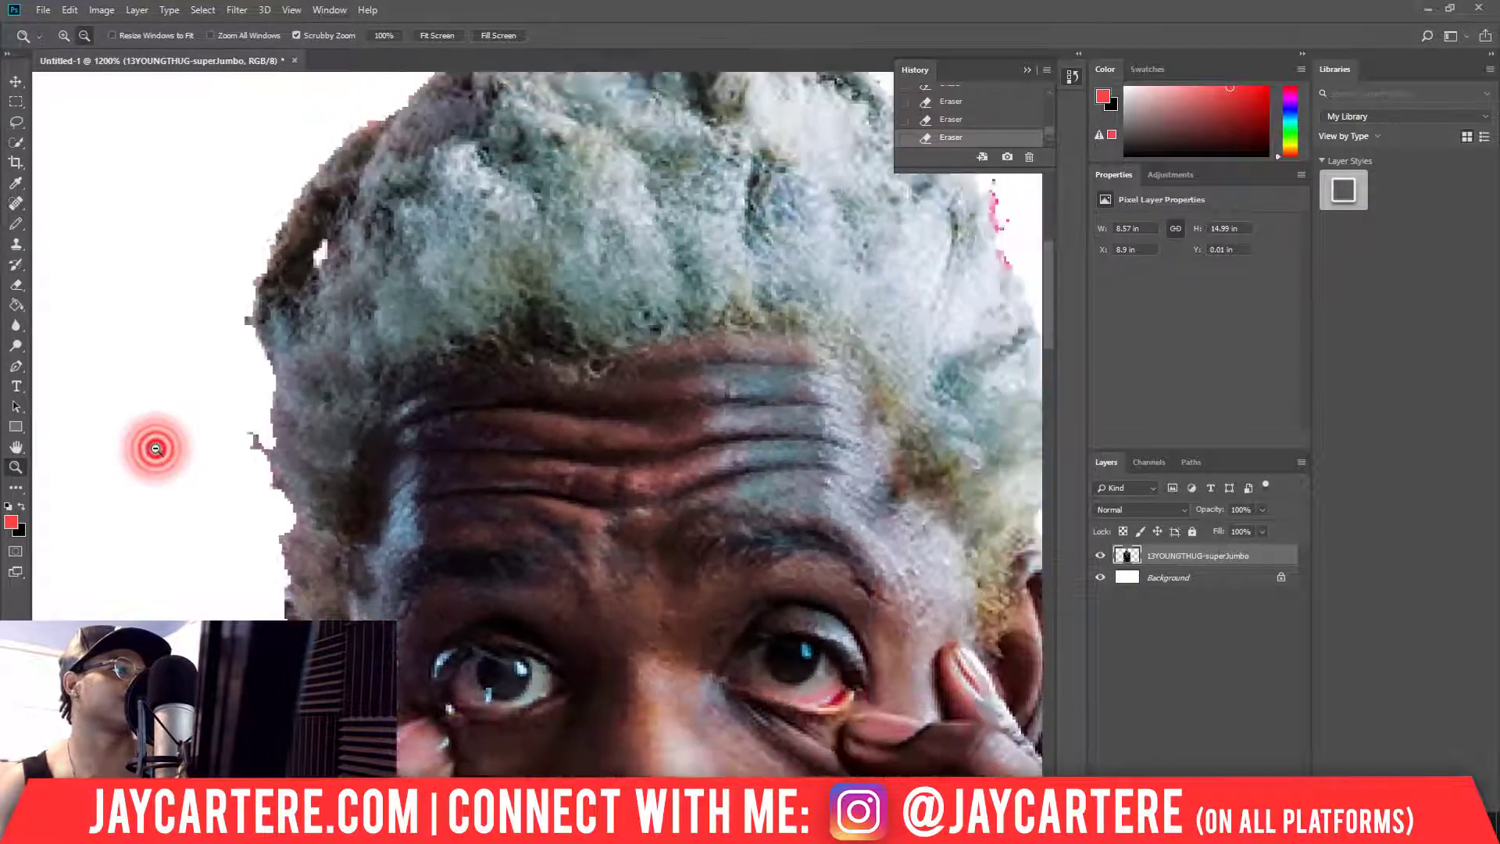
pyautogui.keyDown('alt'); pyautogui.click(155, 449); pyautogui.keyUp('alt')
pyautogui.keyDown('alt'); pyautogui.click(156, 449); pyautogui.keyUp('alt')
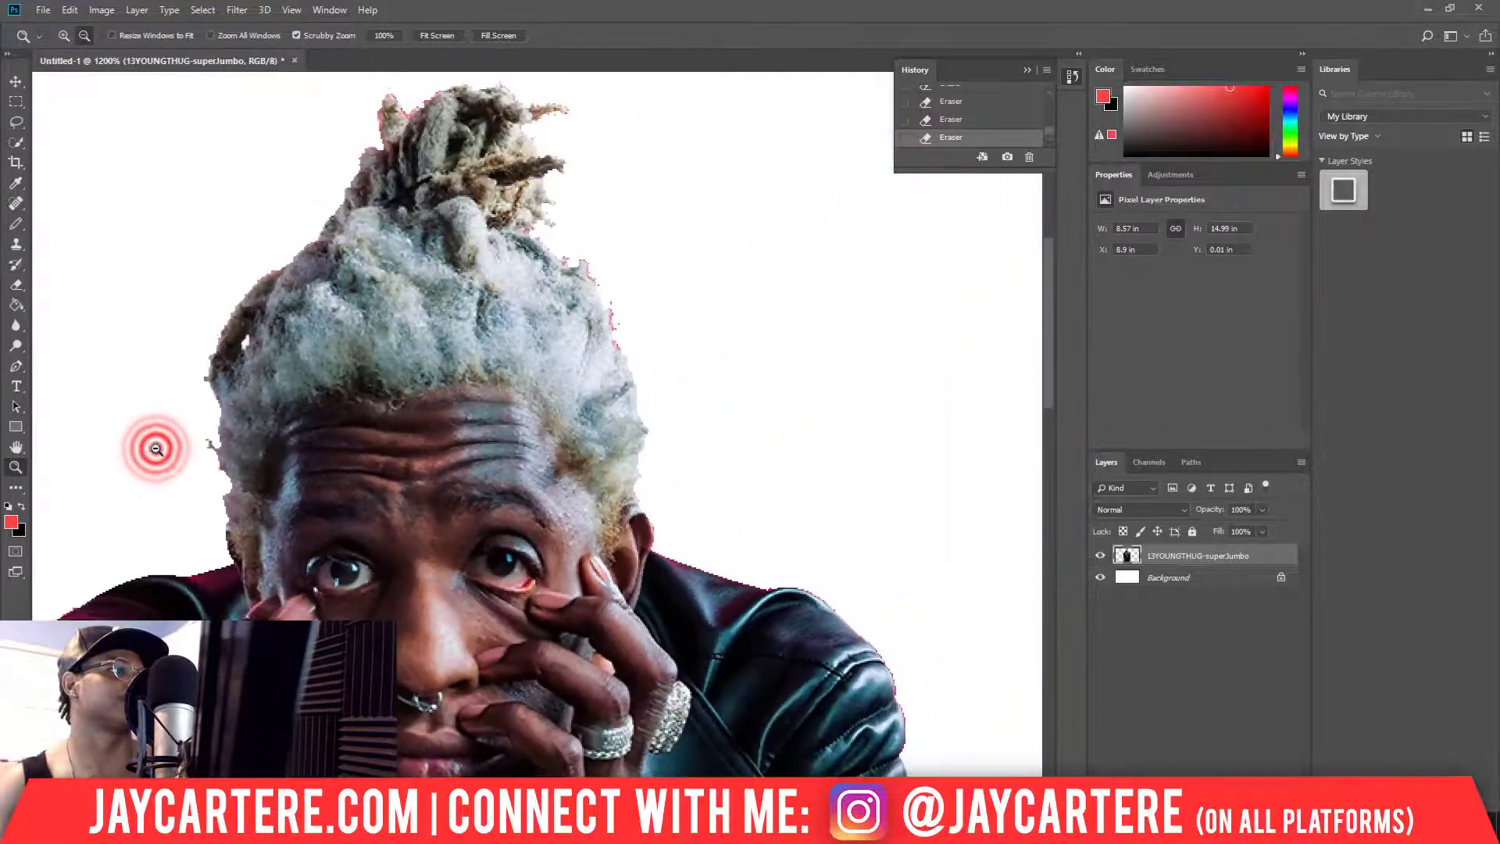
pyautogui.keyDown('alt'); pyautogui.click(155, 449); pyautogui.keyUp('alt')
pyautogui.keyDown('alt'); pyautogui.click(155, 448); pyautogui.keyUp('alt')
pyautogui.scroll(-5, 612, 484)
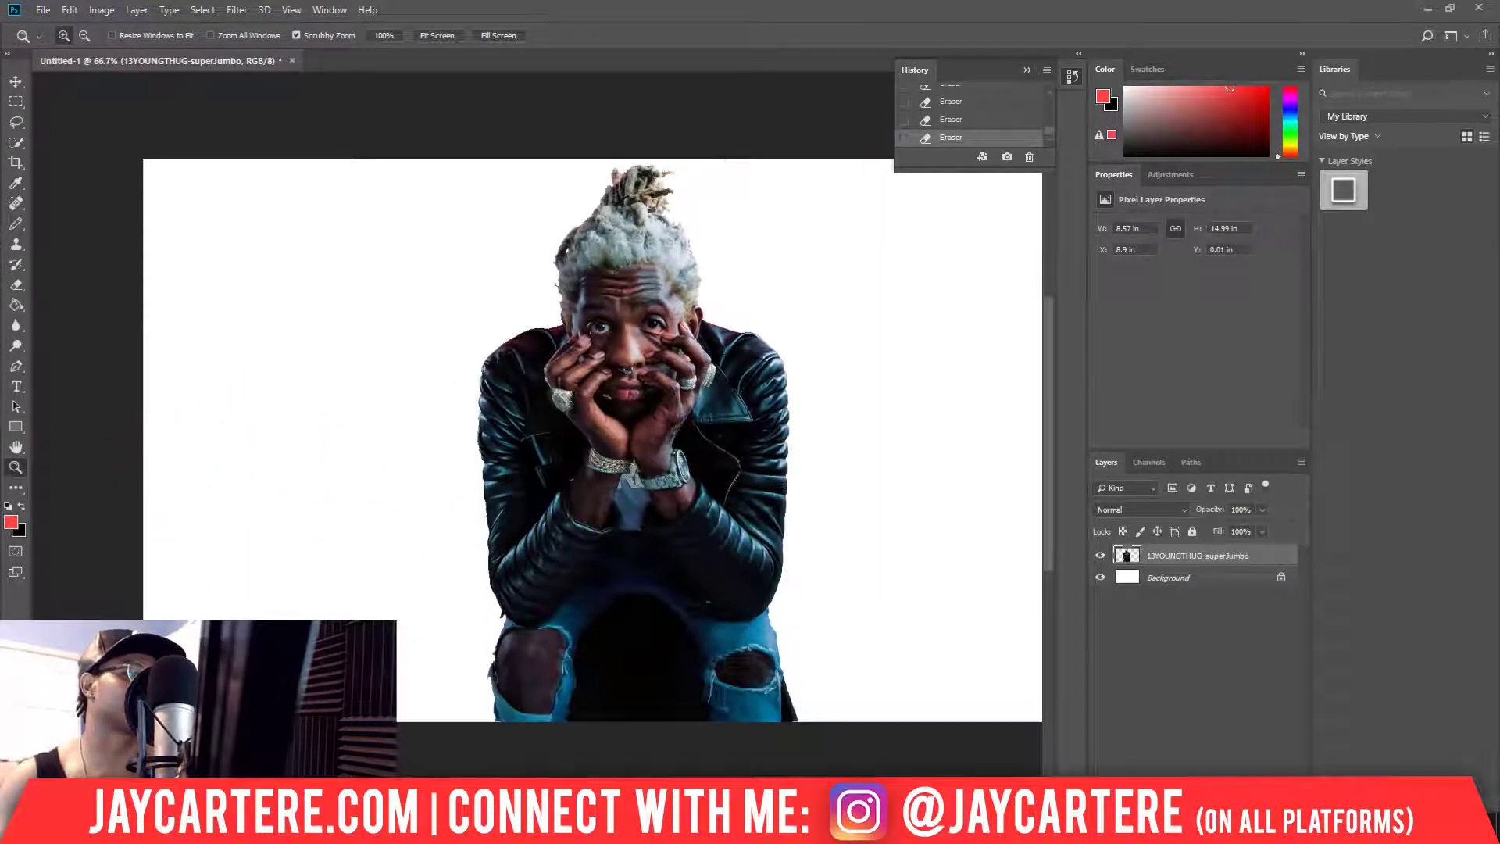
pyautogui.hscroll(5, 612, 441)
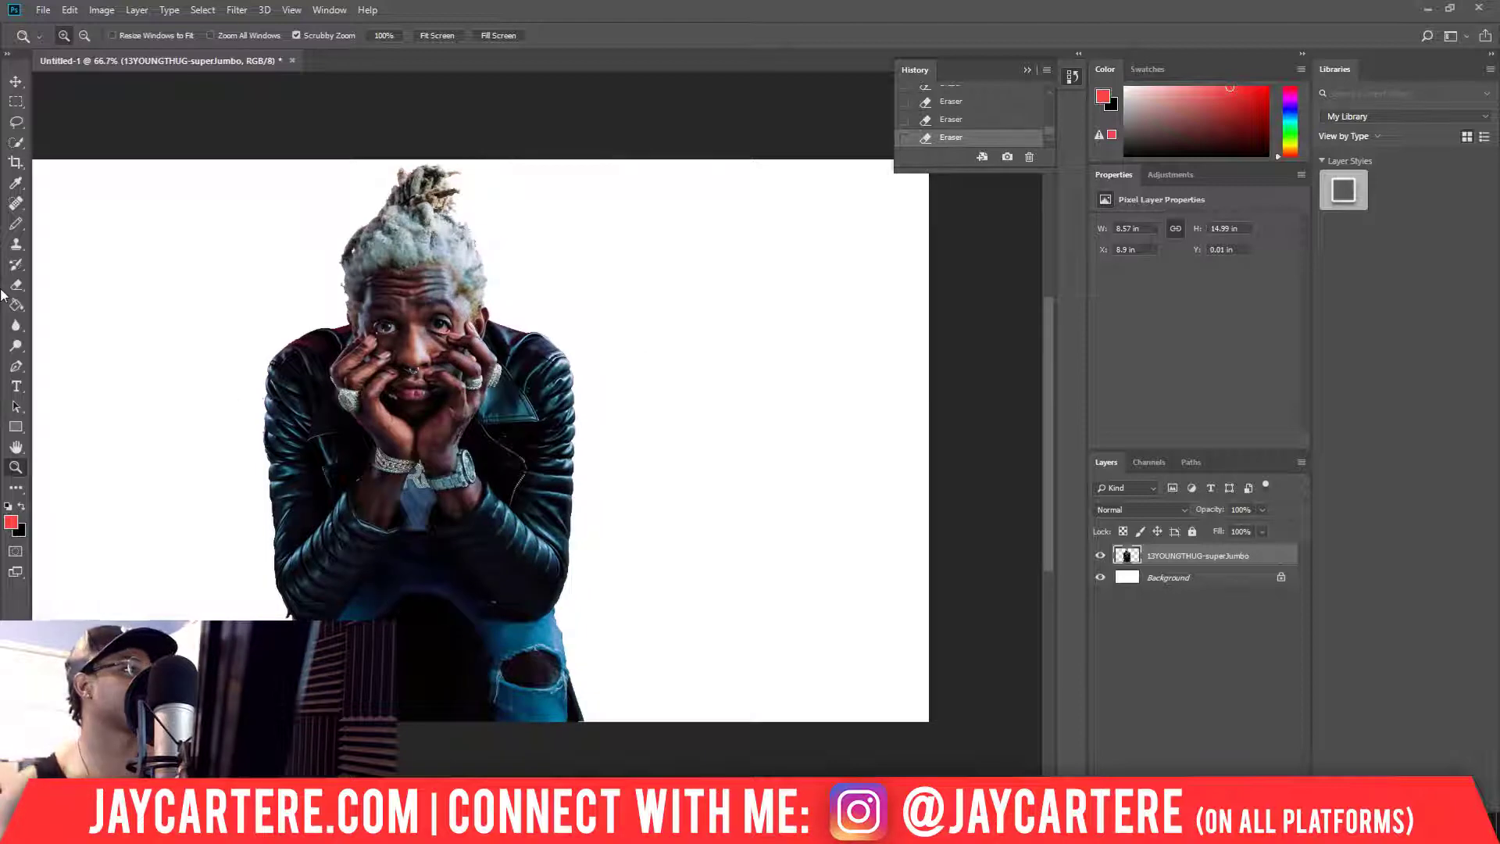
# - Try to remove the black area between the legs with the Magic Eraser, and undo the removal
pyautogui.rightClick(17, 286)
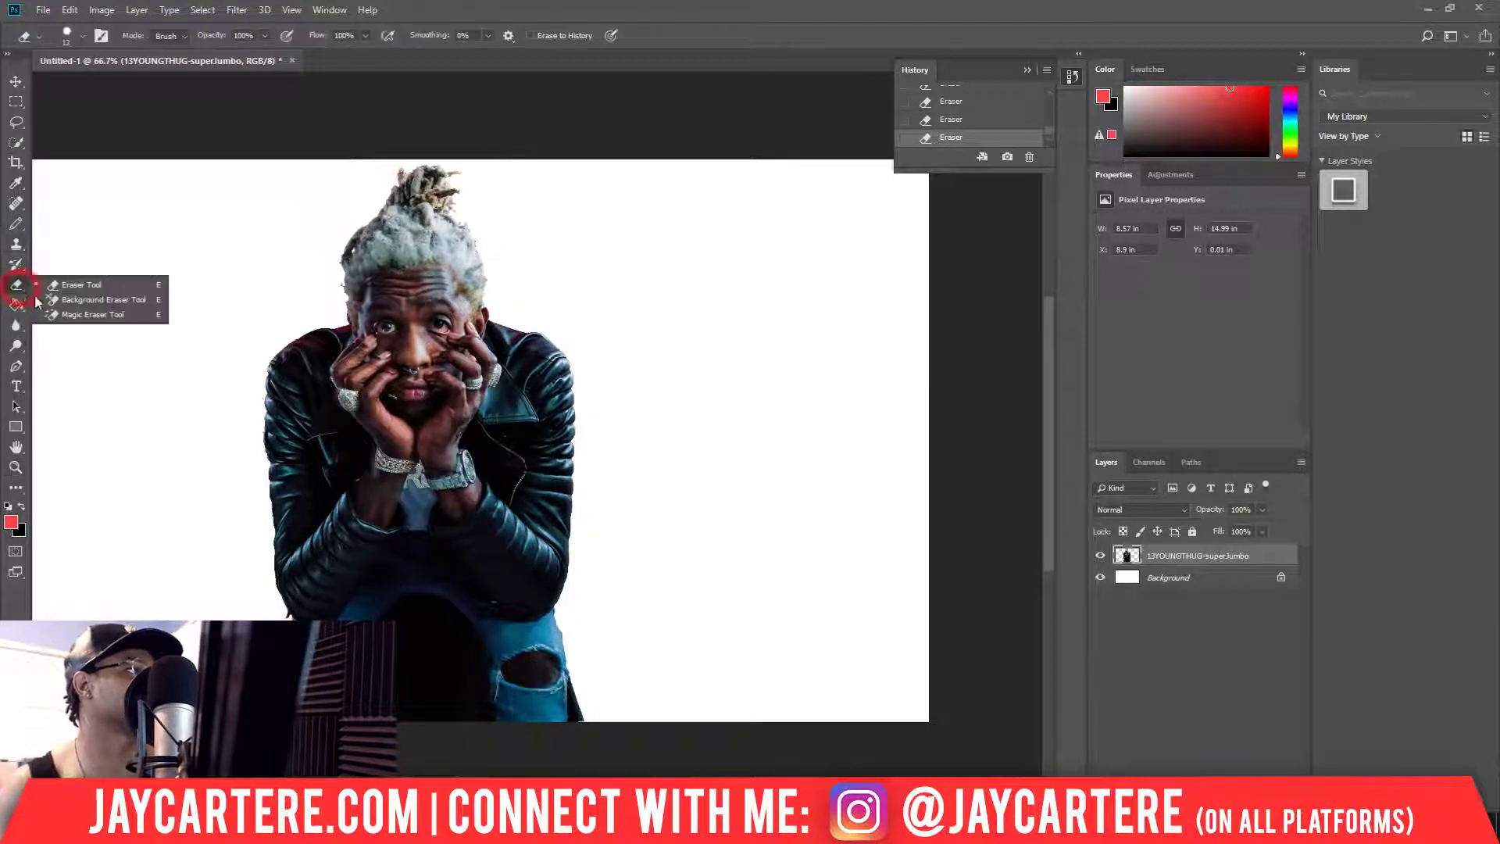
pyautogui.click(73, 315)
pyautogui.click(421, 678)
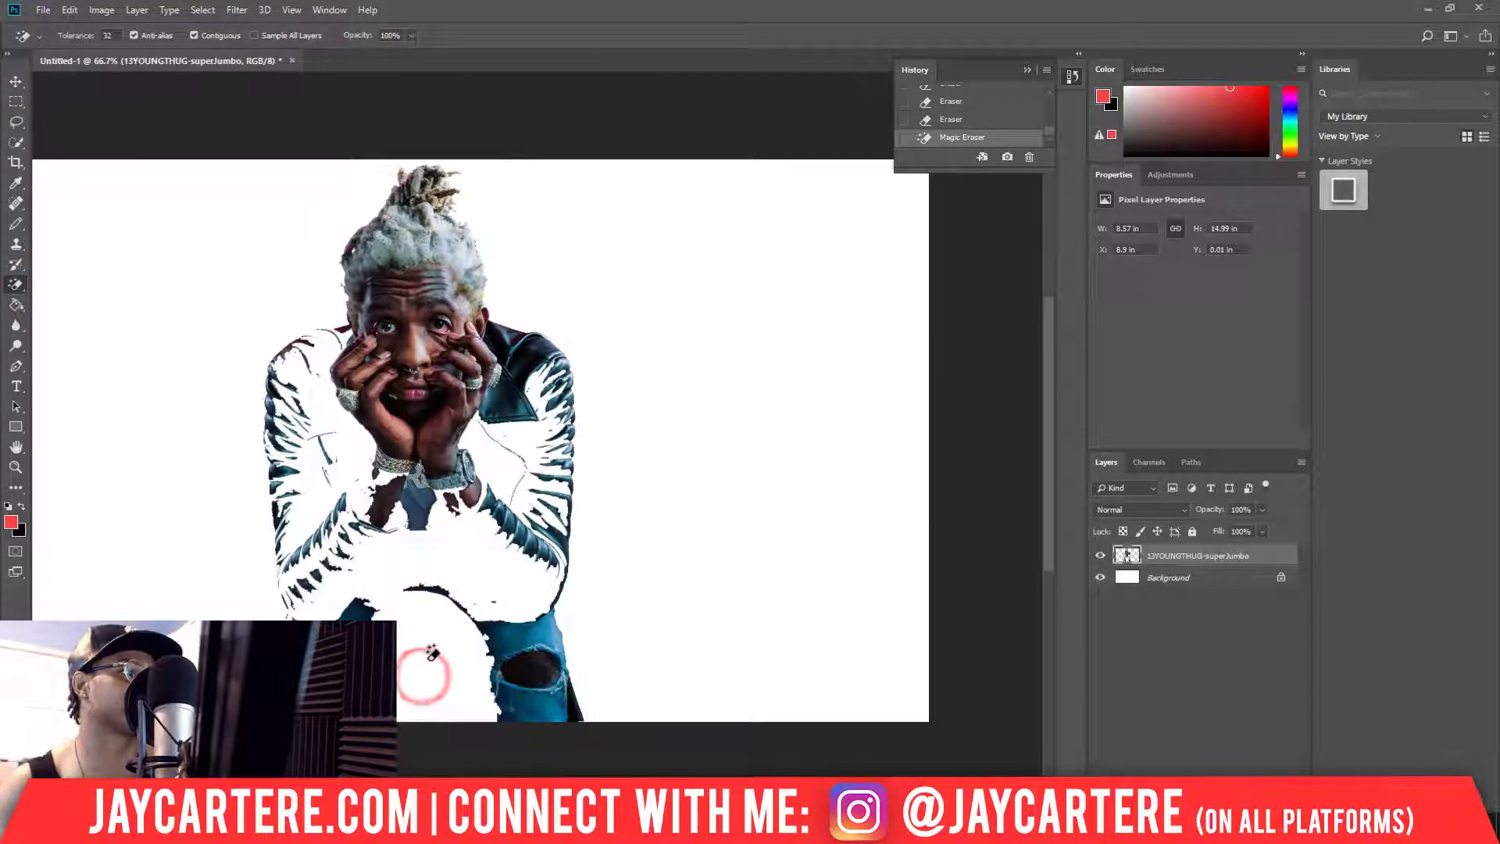
pyautogui.hotkey('ctrl', 'z')
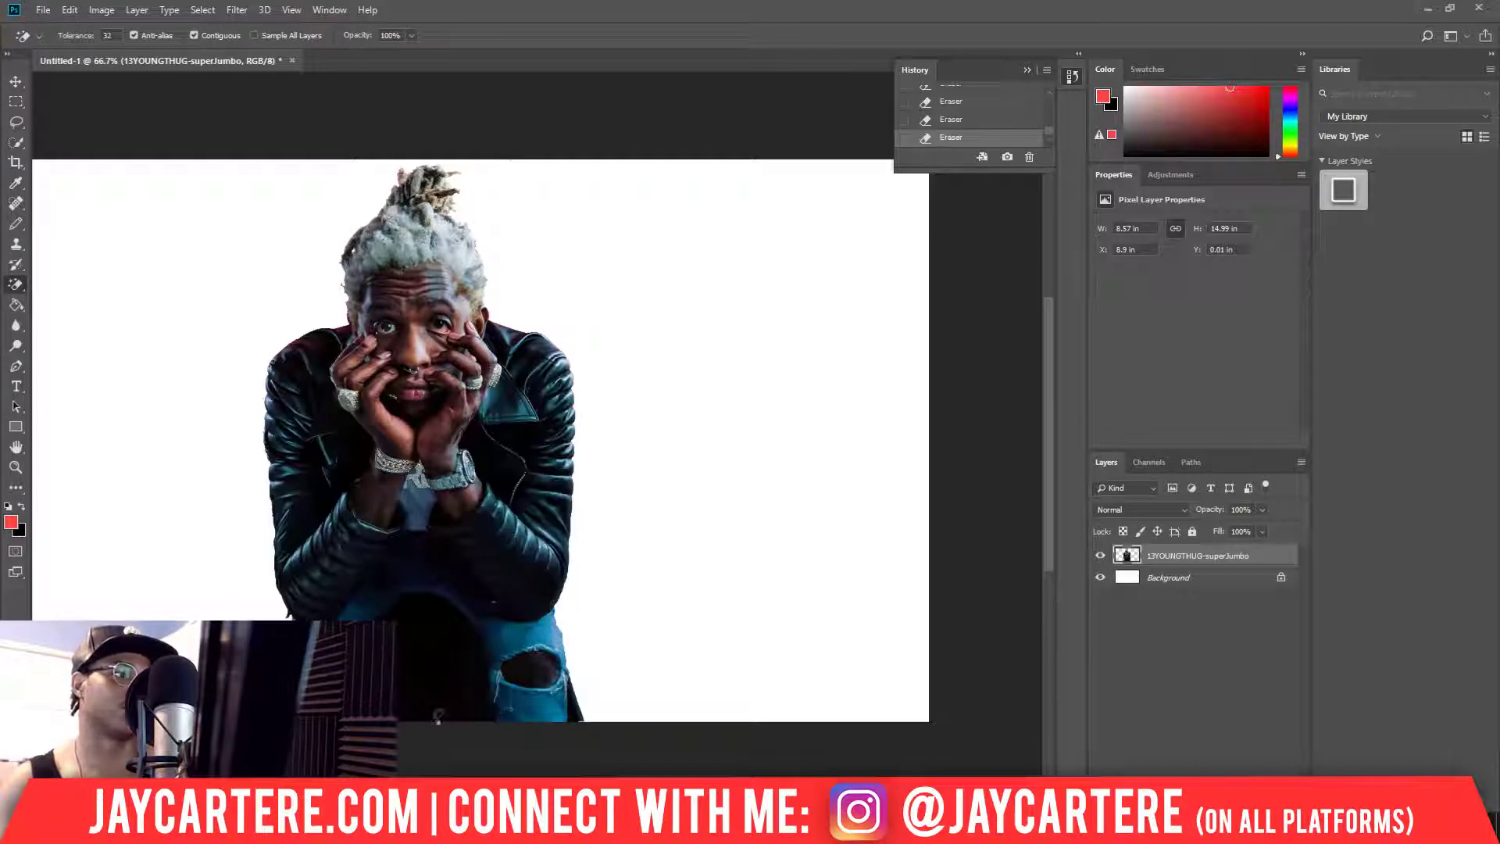
# - Remove the dark sliver beside the lower right jean leg with the Magic Eraser, and undo a second attempt on the area between the legs
pyautogui.click(572, 722)
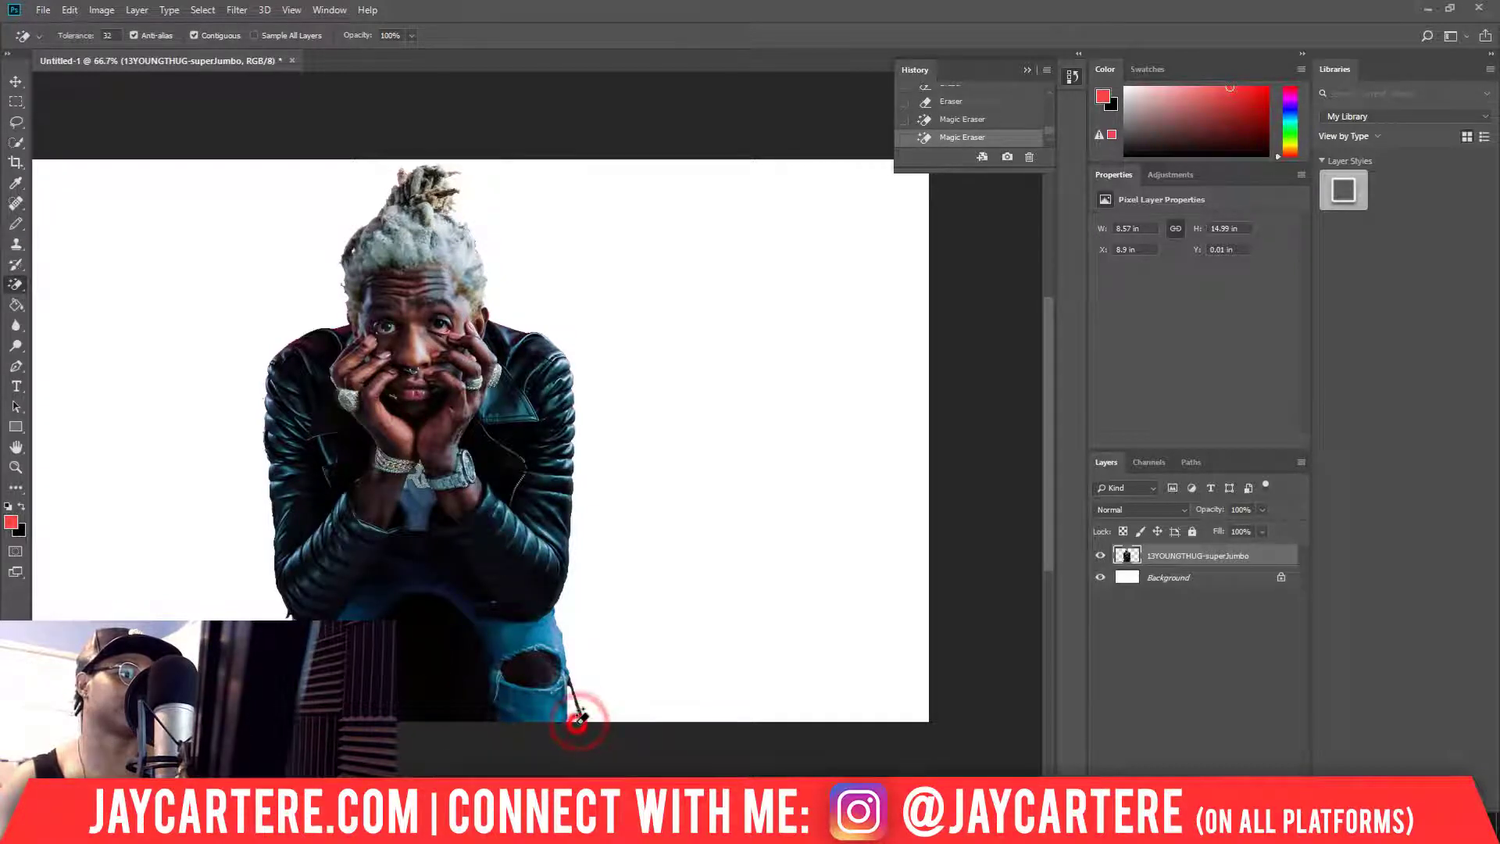
pyautogui.click(426, 699)
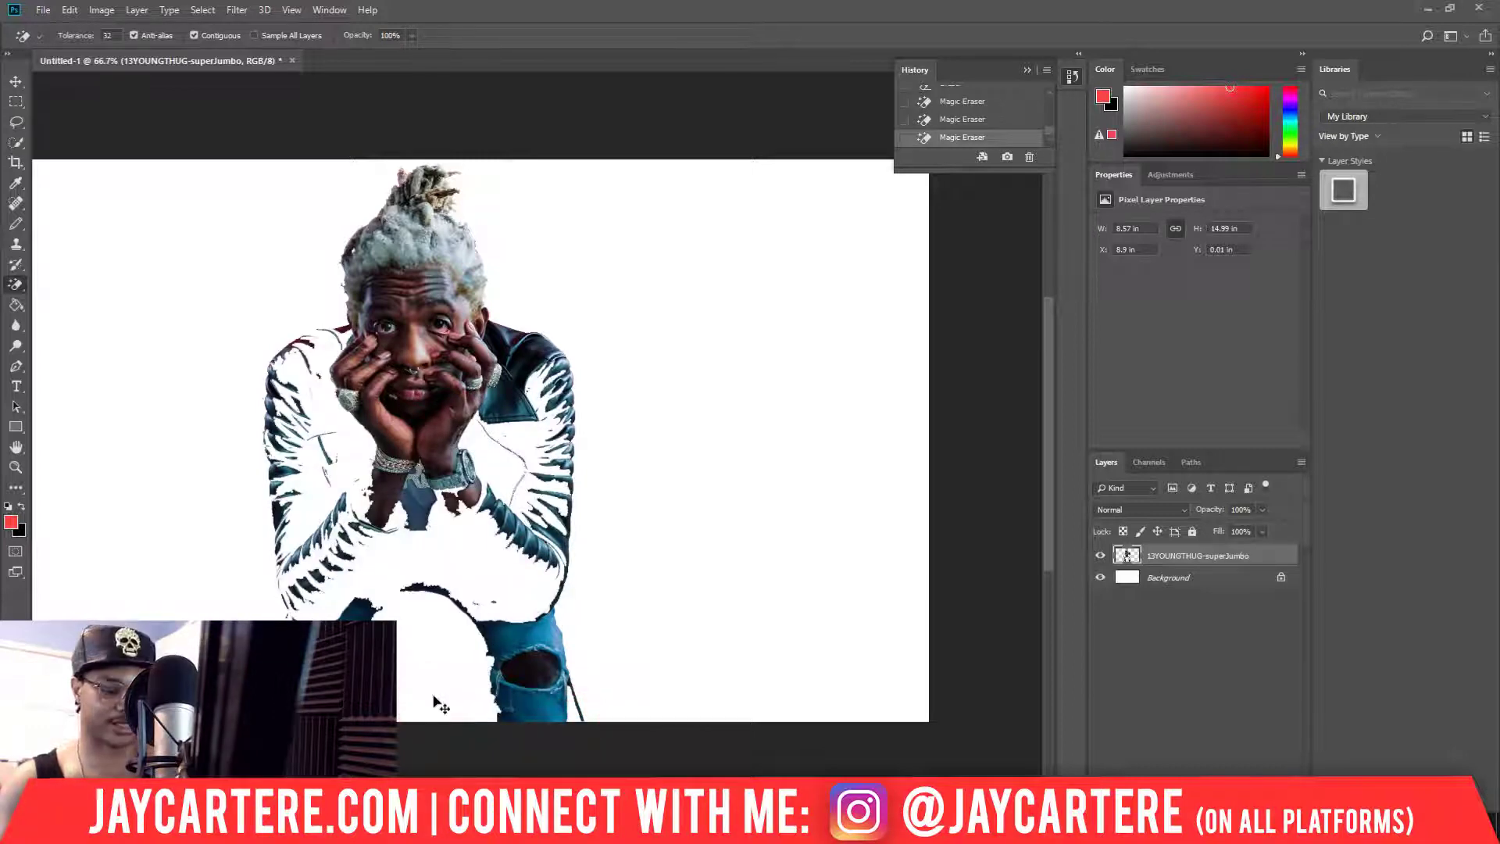
pyautogui.hotkey('ctrl', 'z')
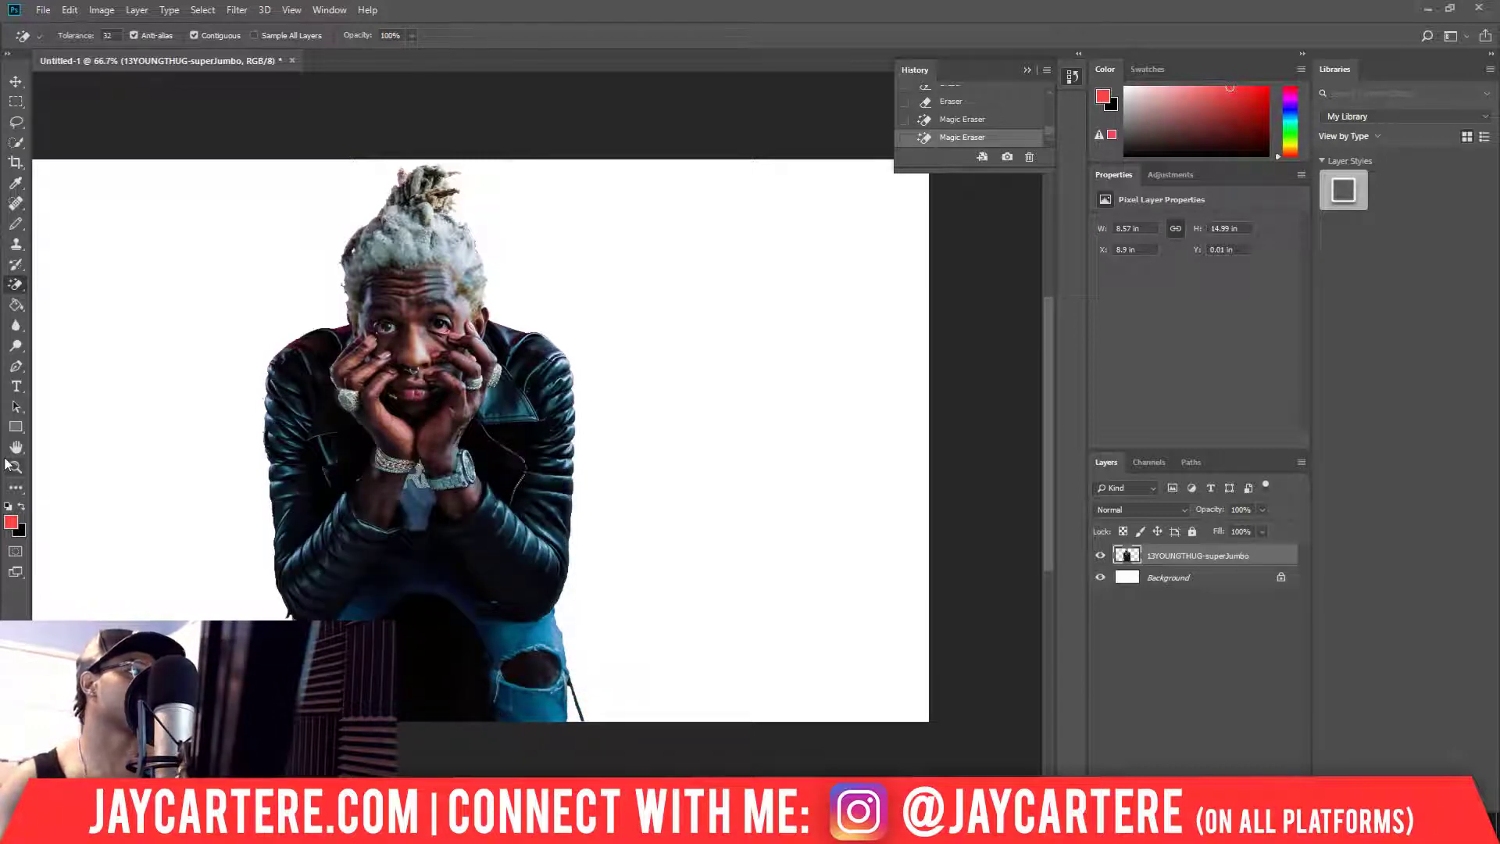
# - Erase a continuous outline with the regular Eraser around the black area between the legs, following the inner edges of the jeans
pyautogui.click(13, 289)
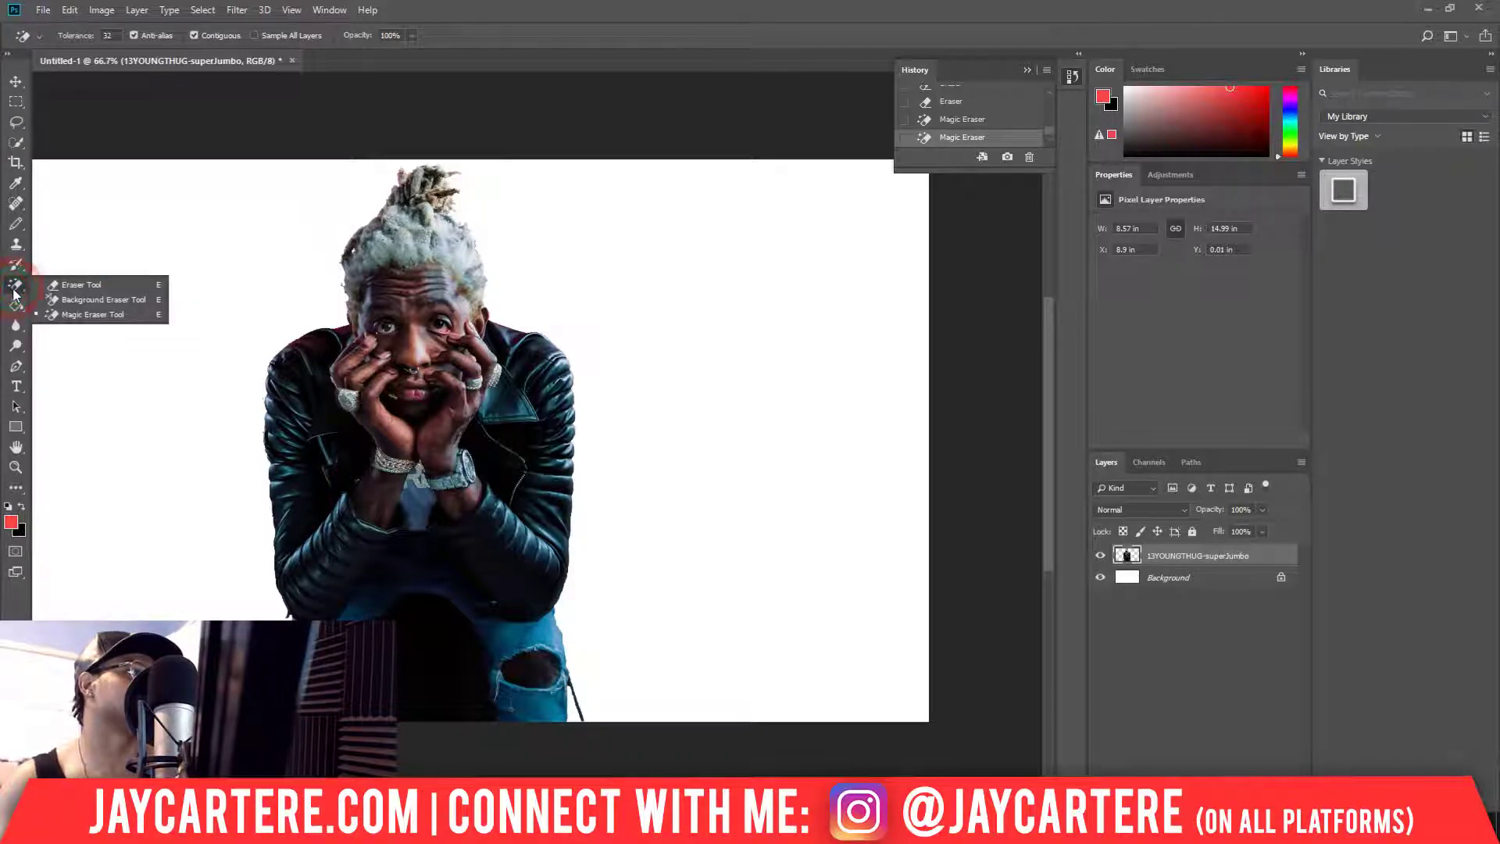
pyautogui.click(81, 285)
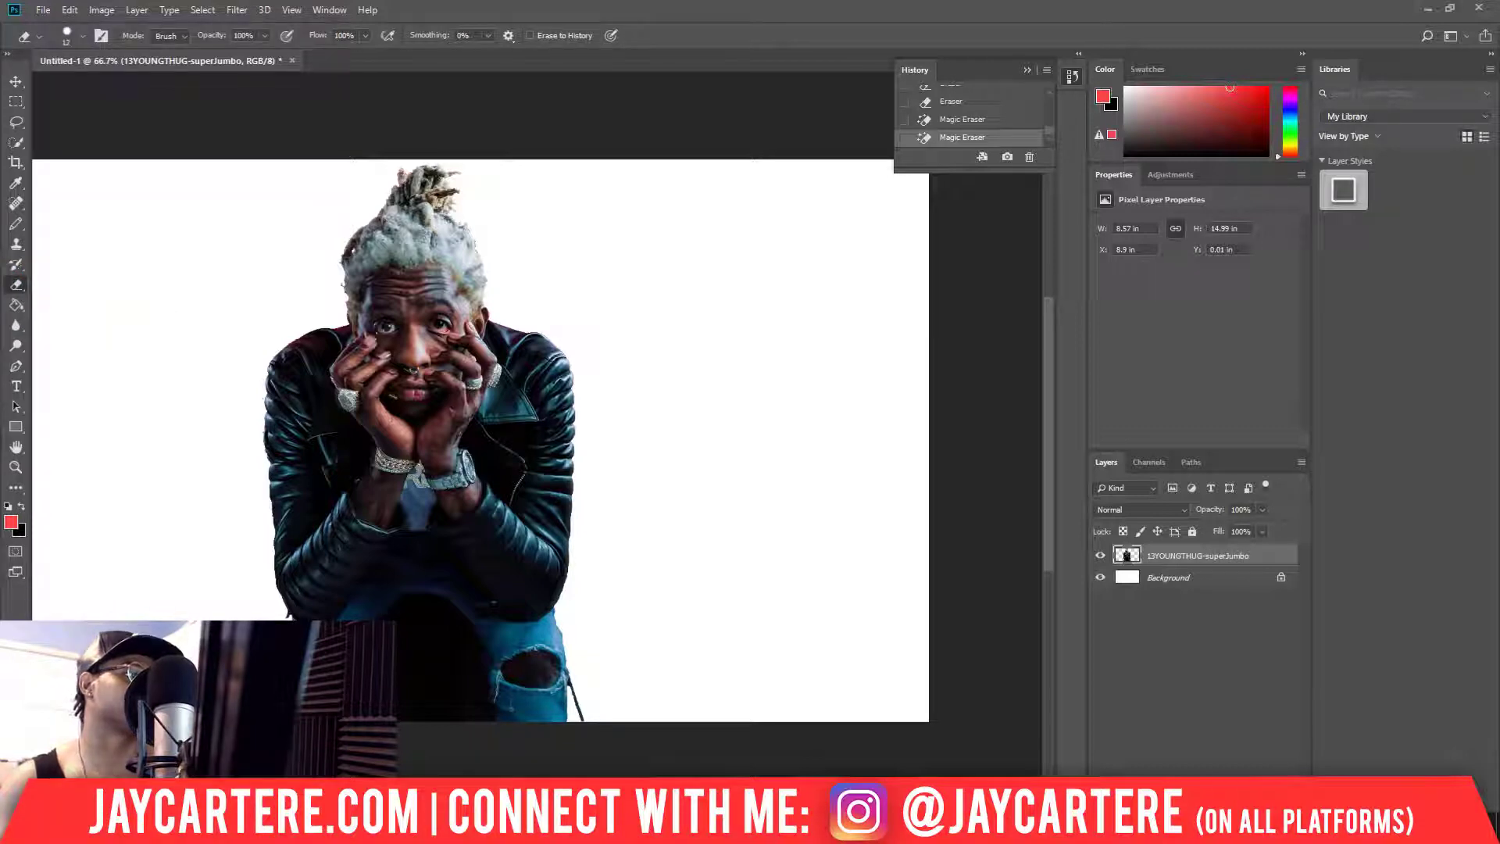
pyautogui.press('z')
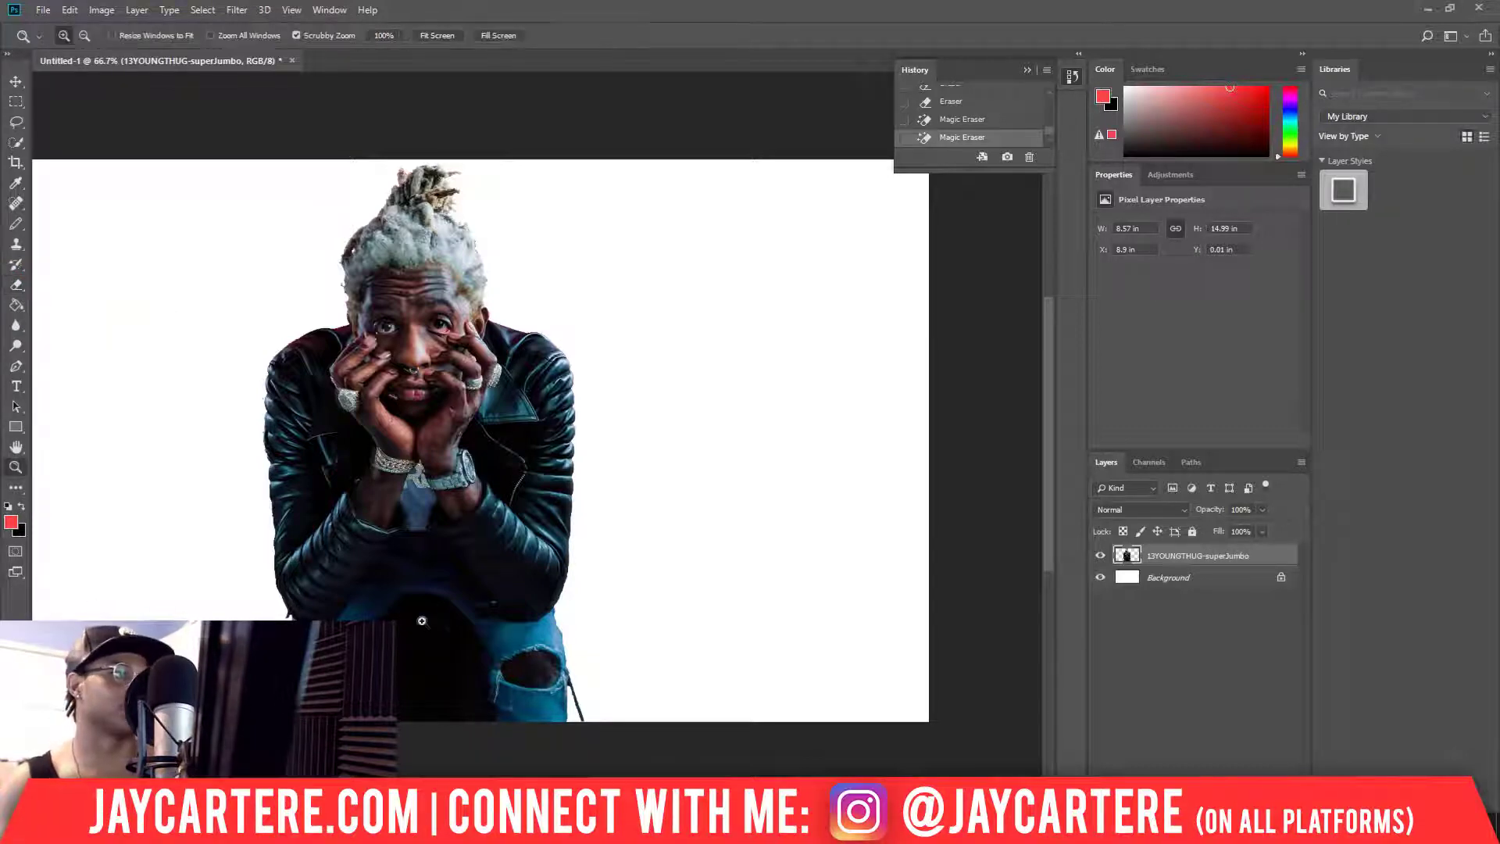
pyautogui.click(360, 669)
pyautogui.click(361, 669)
pyautogui.click(361, 668)
pyautogui.scroll(-5, 76, 454)
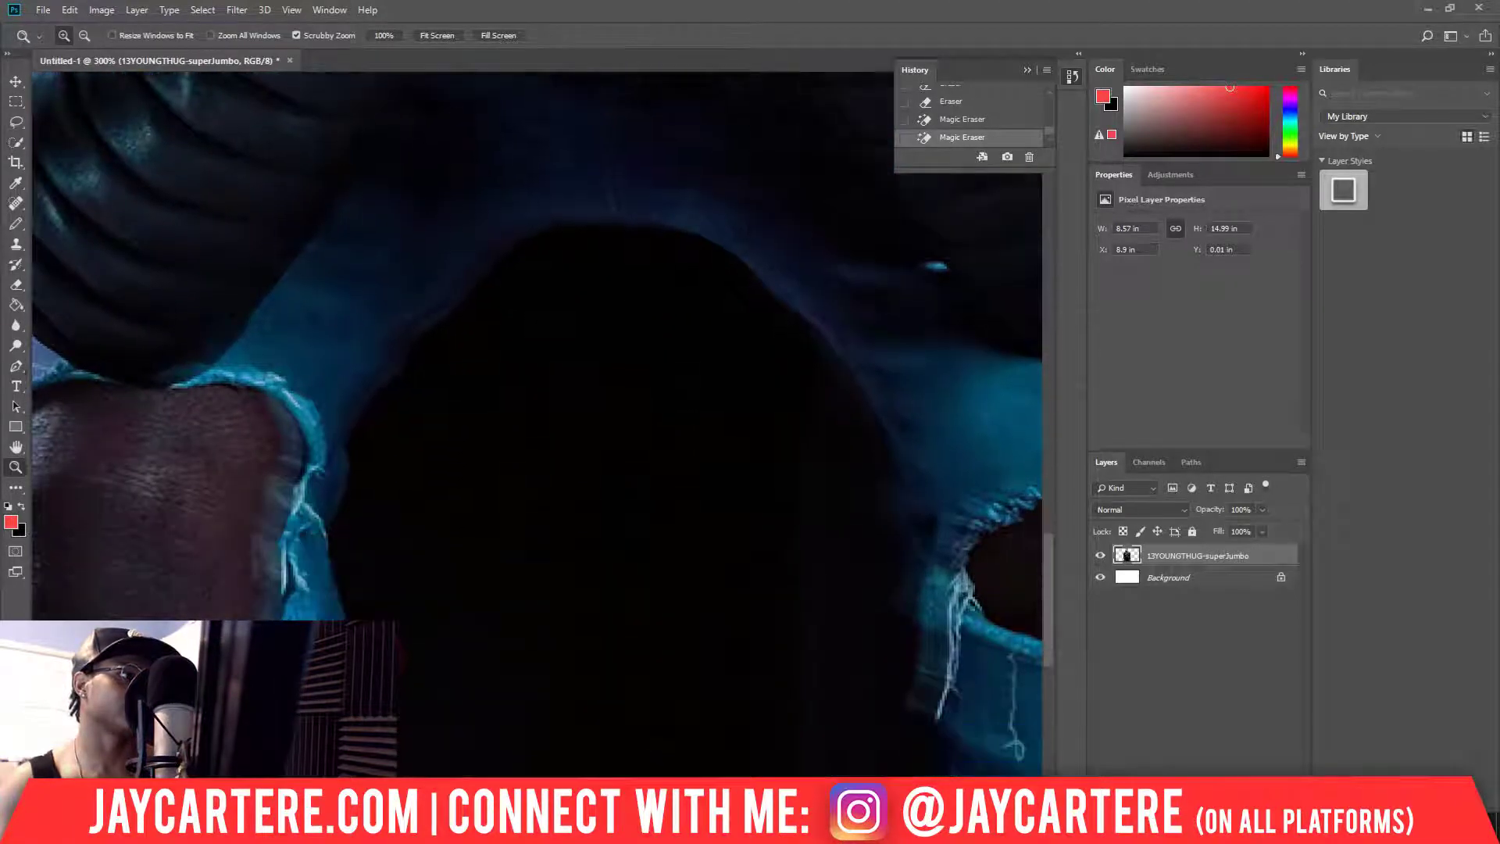
pyautogui.click(17, 286)
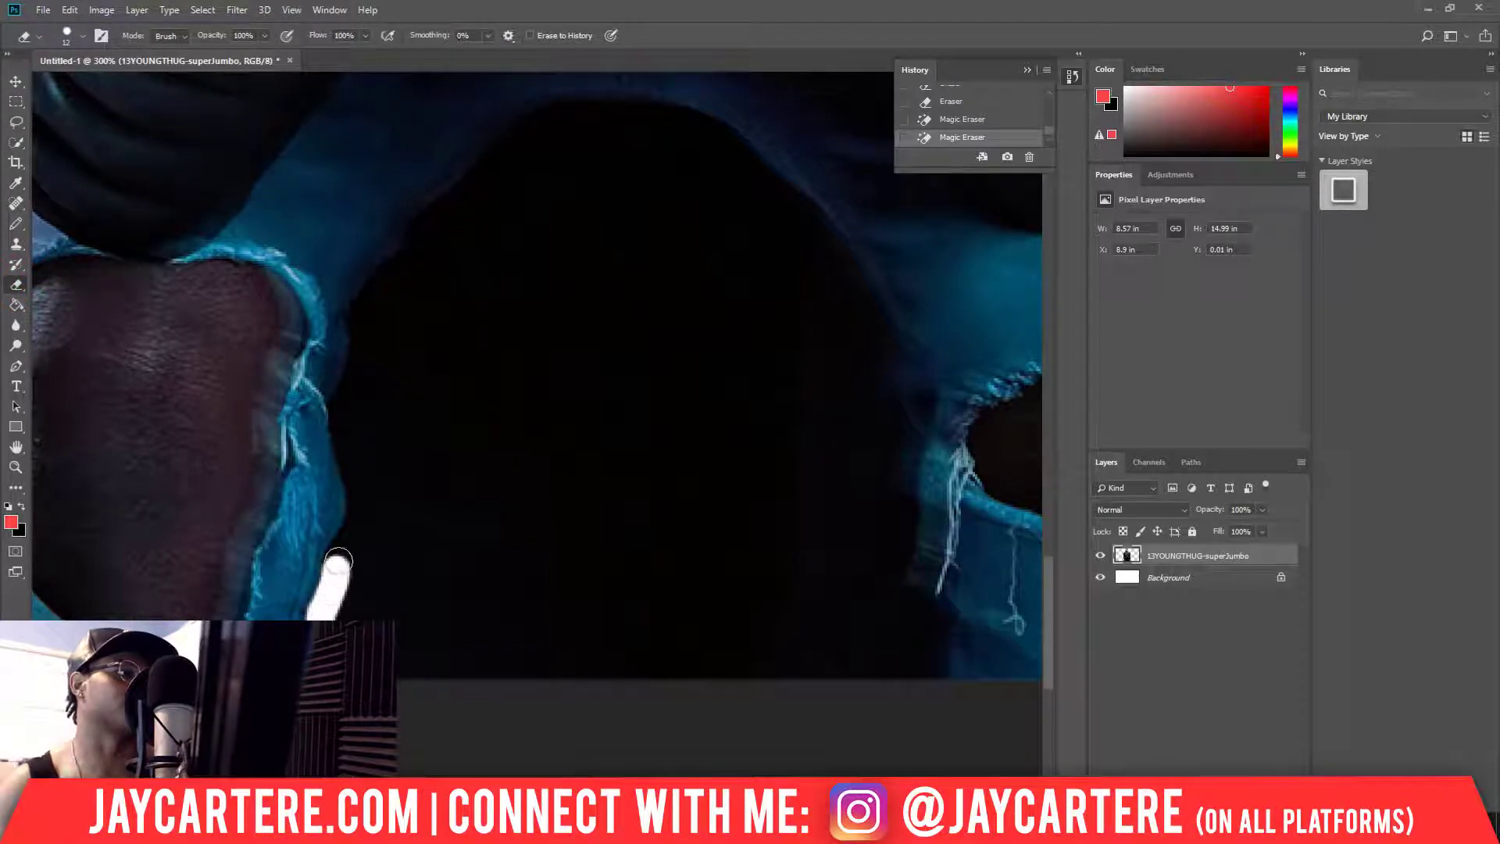
pyautogui.moveTo(353, 525)
pyautogui.mouseDown()
pyautogui.moveTo(361, 468)
pyautogui.moveTo(338, 410)
pyautogui.moveTo(363, 314)
pyautogui.moveTo(554, 115)
pyautogui.moveTo(597, 100)
pyautogui.moveTo(668, 110)
pyautogui.moveTo(726, 144)
pyautogui.moveTo(856, 300)
pyautogui.mouseUp()
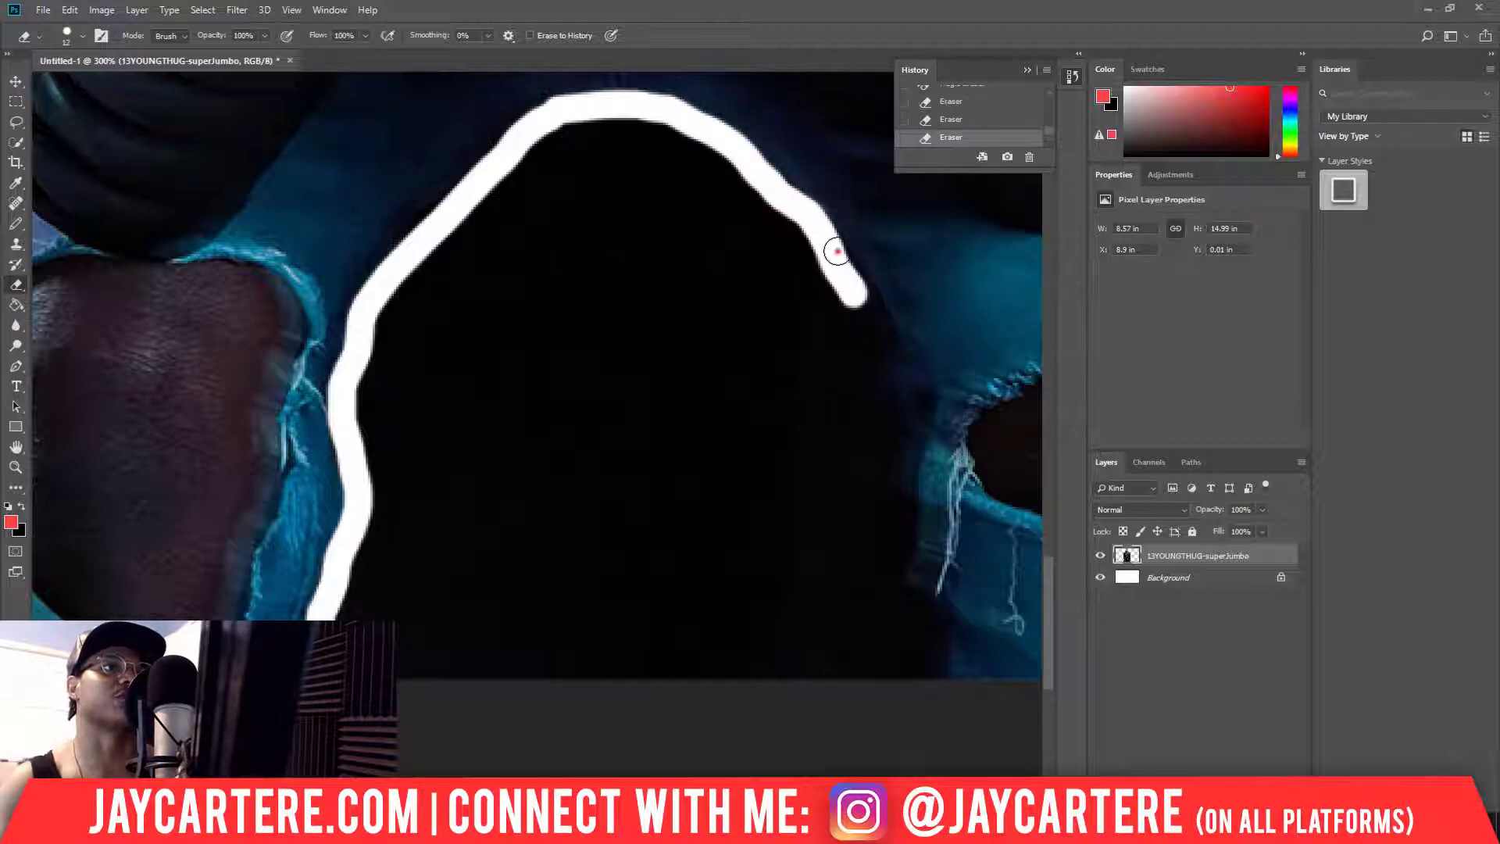
pyautogui.moveTo(837, 251)
pyautogui.mouseDown()
pyautogui.moveTo(887, 365)
pyautogui.moveTo(897, 626)
pyautogui.mouseUp()
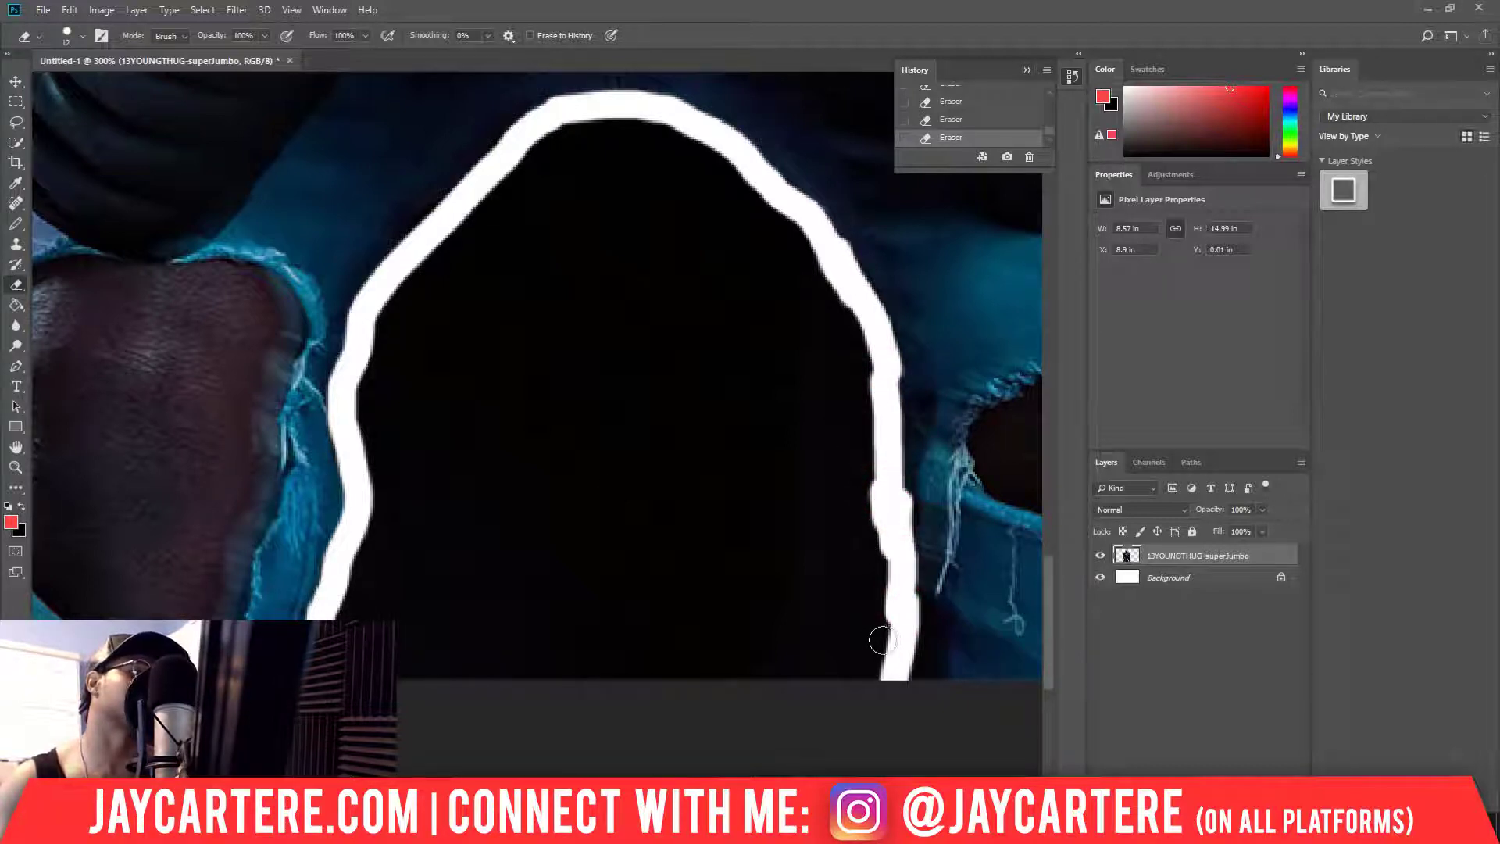
# - Remove the outlined black area between the legs with the Magic Eraser
pyautogui.rightClick(15, 285)
pyautogui.click(71, 315)
pyautogui.click(625, 473)
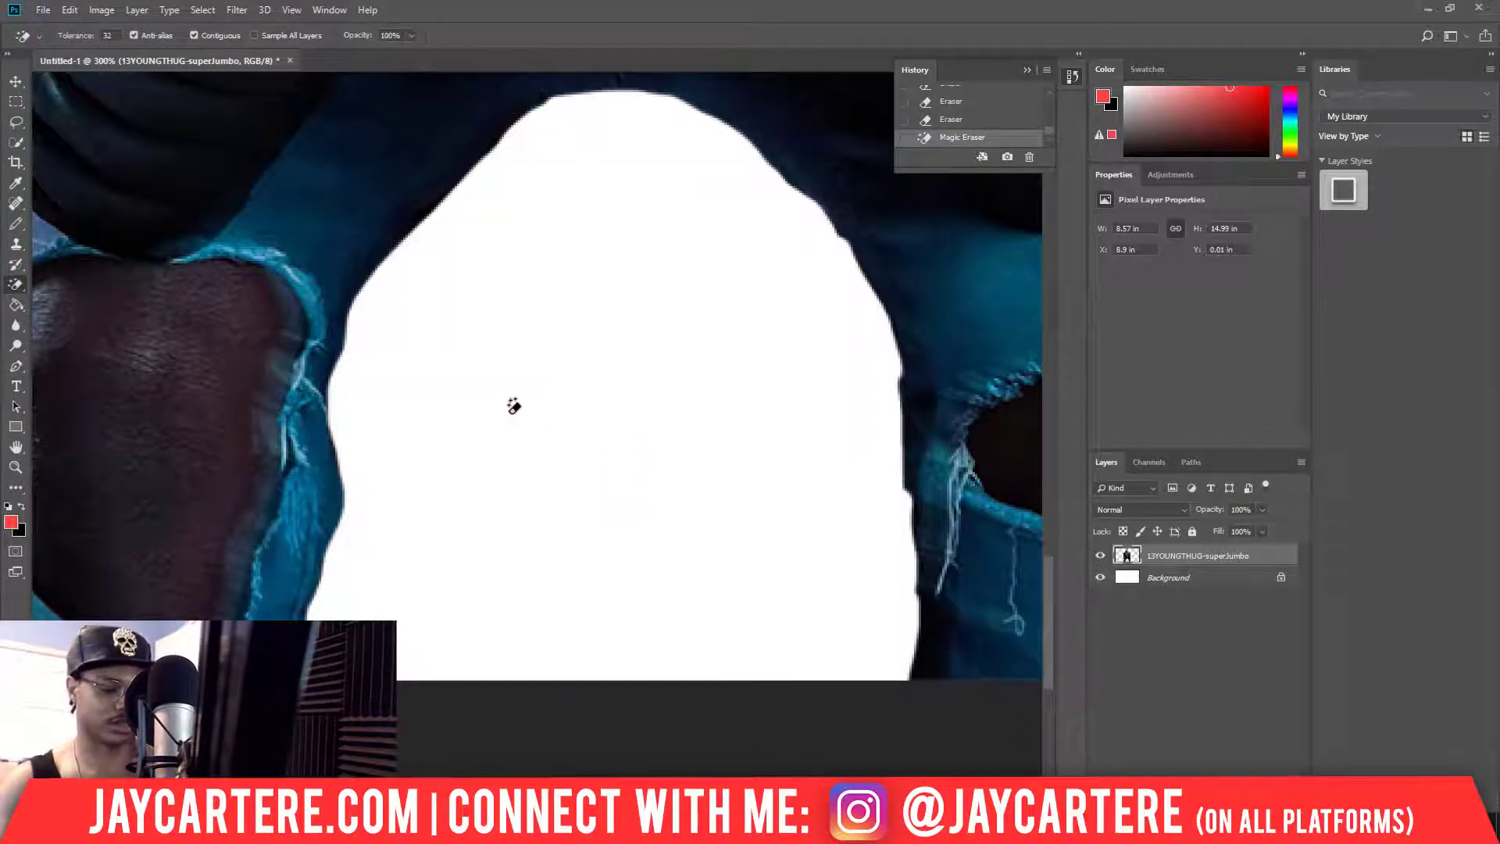
# - Erase the stray pixels below the left elbow and the thin dark line beside the lower right jean leg with the regular Eraser
pyautogui.press('z')
pyautogui.keyDown('alt'); pyautogui.click(533, 414); pyautogui.keyUp('alt')
pyautogui.keyDown('alt'); pyautogui.click(532, 415); pyautogui.keyUp('alt')
pyautogui.keyDown('alt'); pyautogui.click(530, 416); pyautogui.keyUp('alt')
pyautogui.keyDown('alt'); pyautogui.click(530, 418); pyautogui.keyUp('alt')
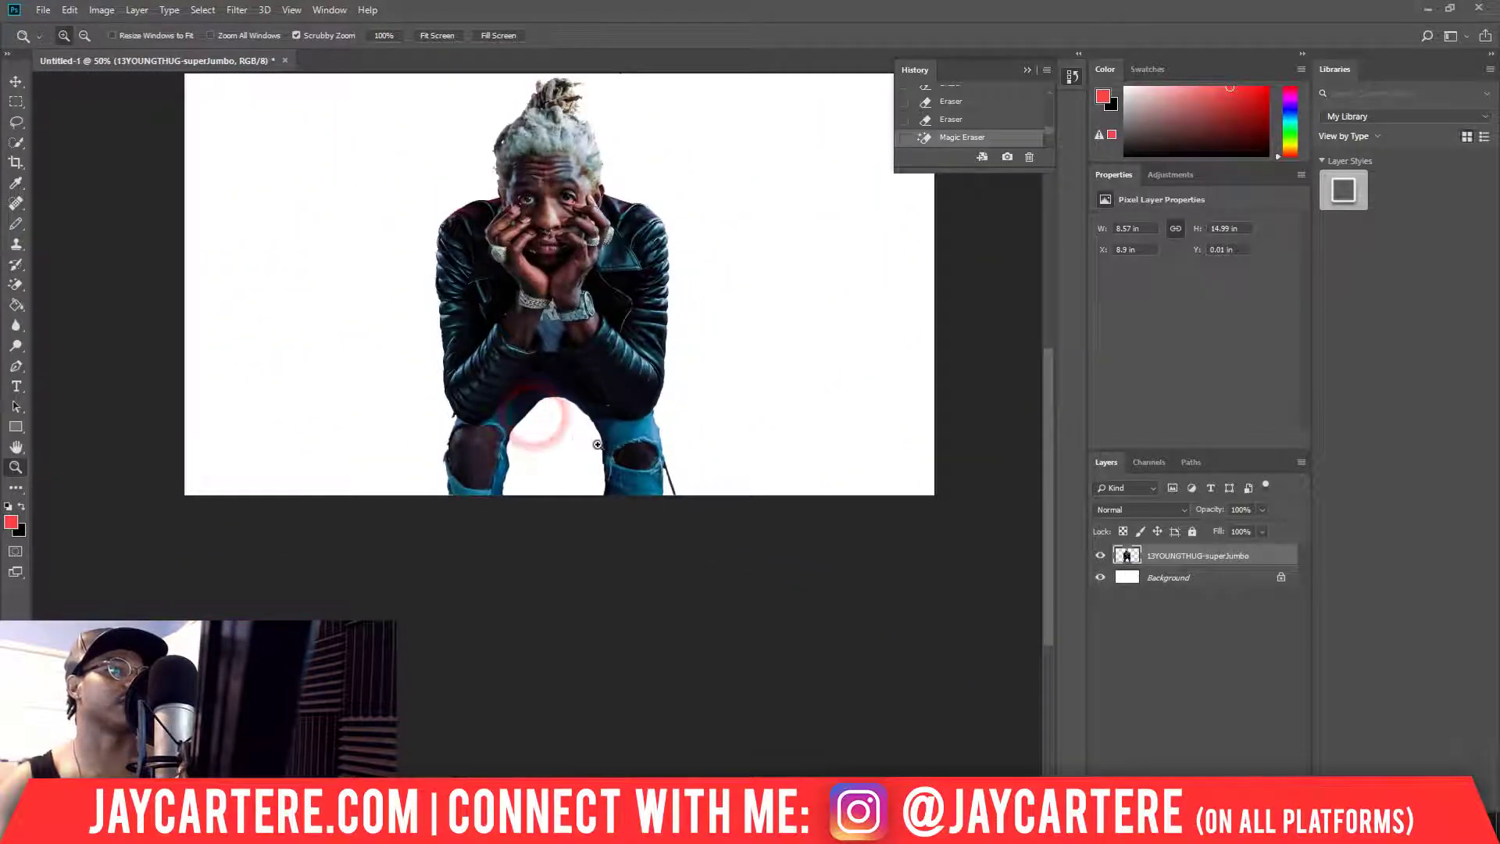
pyautogui.scroll(3, 574, 449)
pyautogui.scroll(-2, 574, 449)
pyautogui.click(558, 452)
pyautogui.click(555, 452)
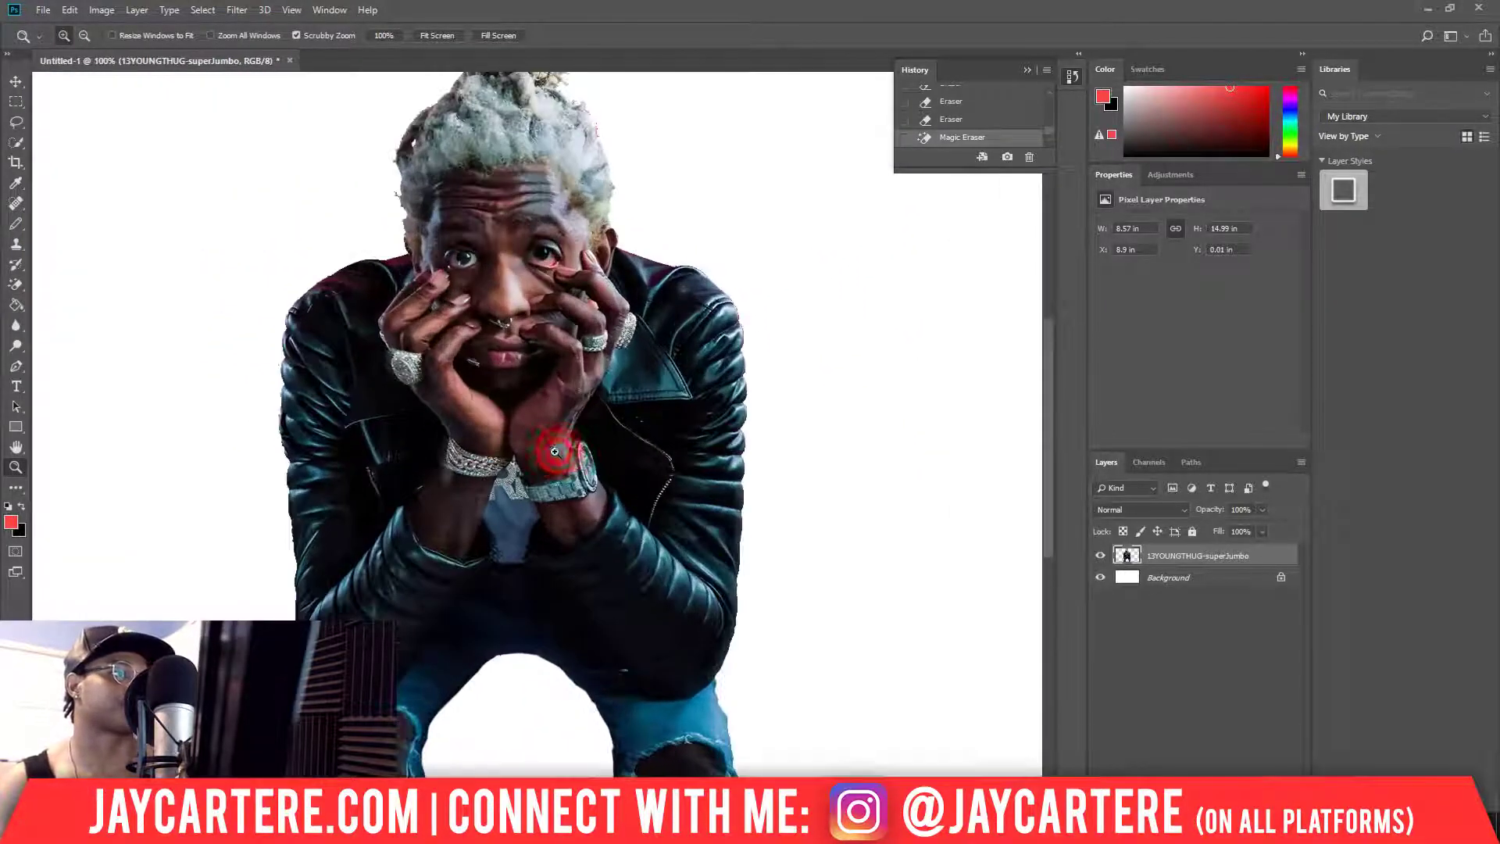
pyautogui.scroll(-4, 543, 475)
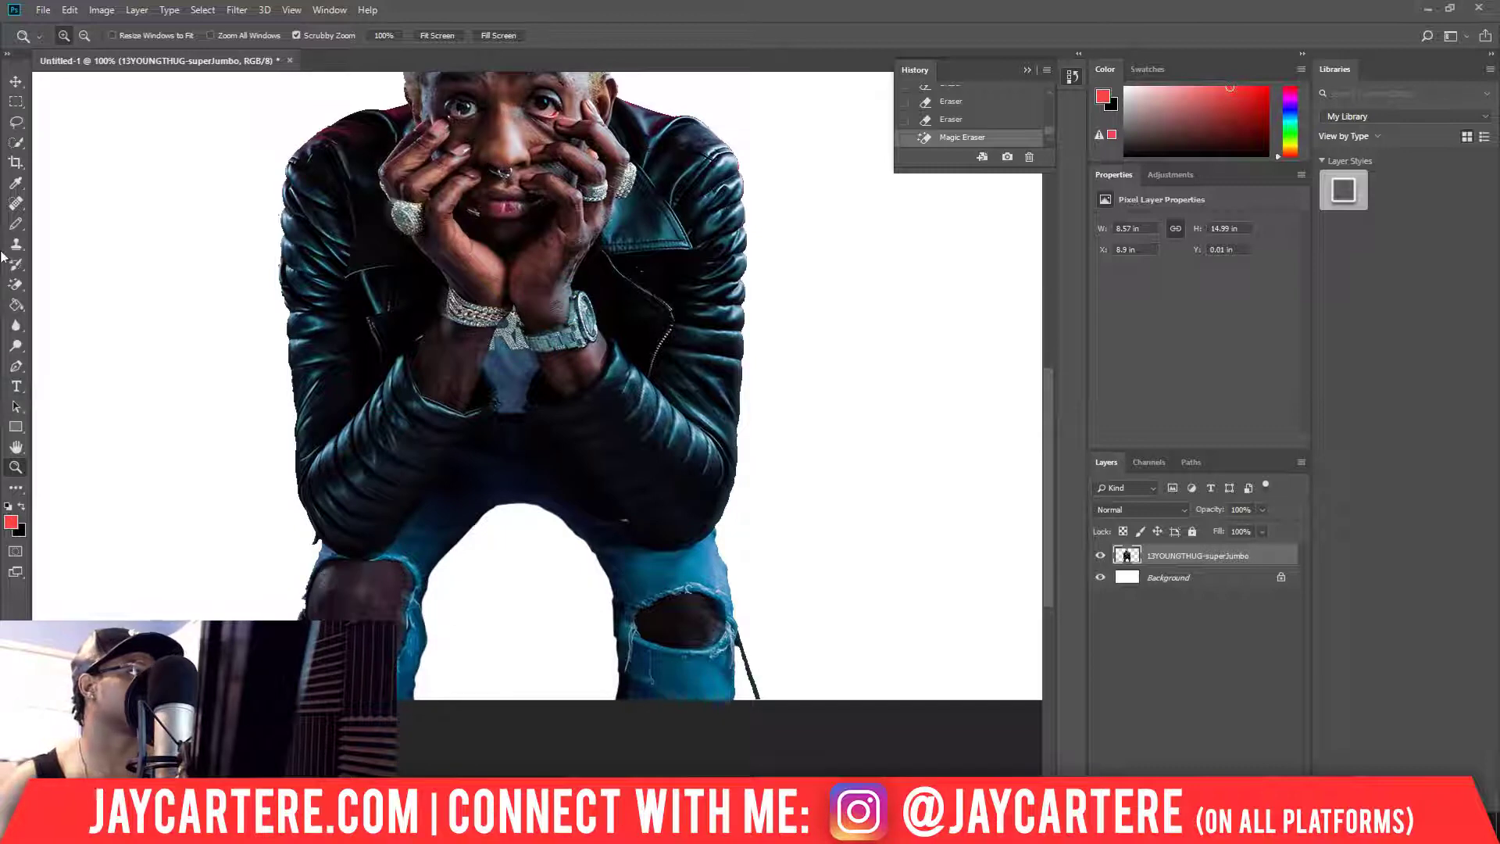
pyautogui.click(17, 286)
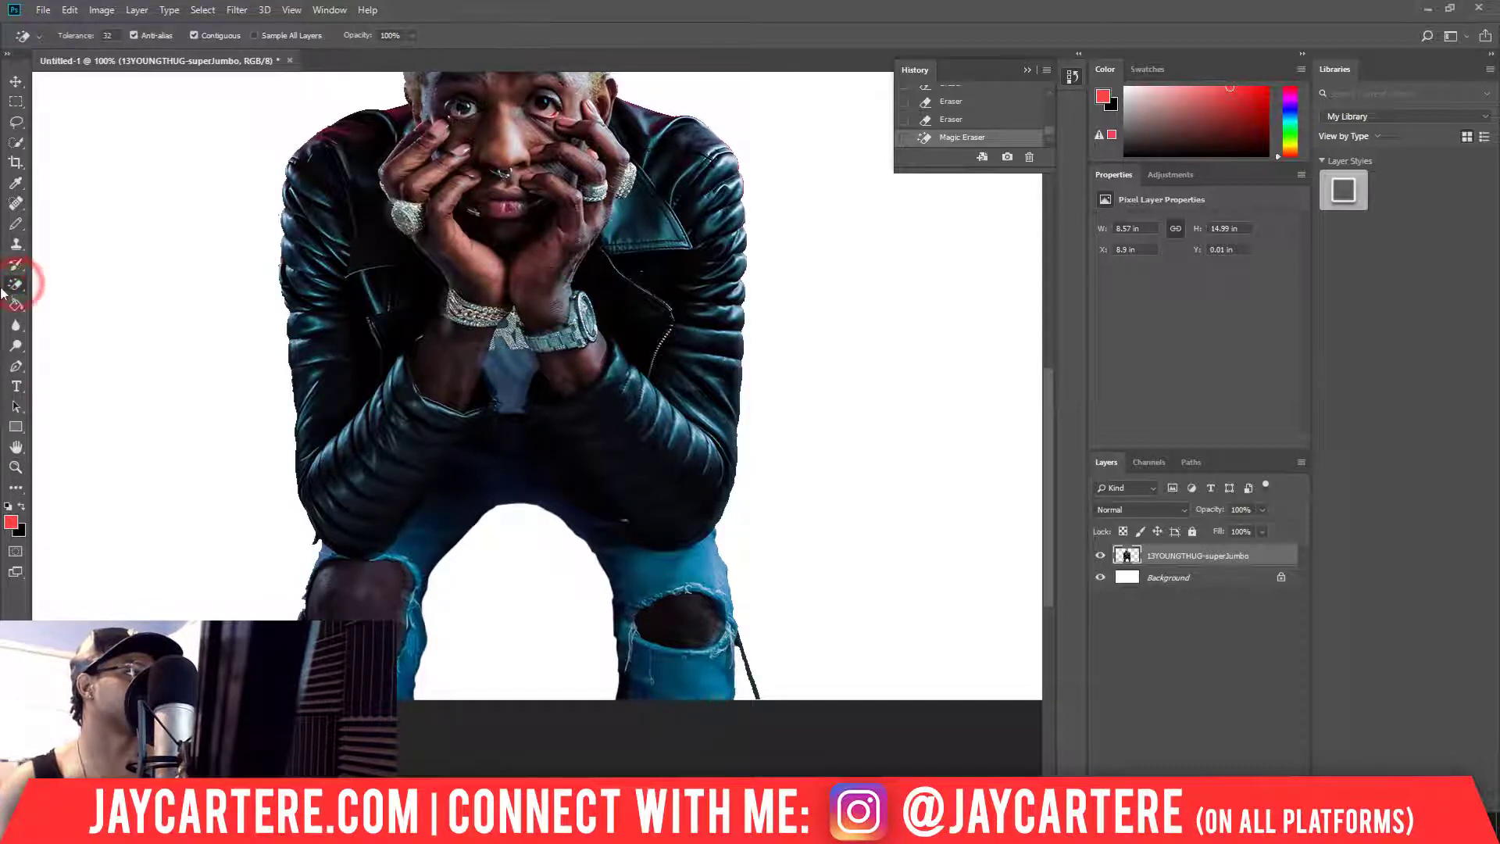
pyautogui.rightClick(16, 286)
pyautogui.click(39, 283)
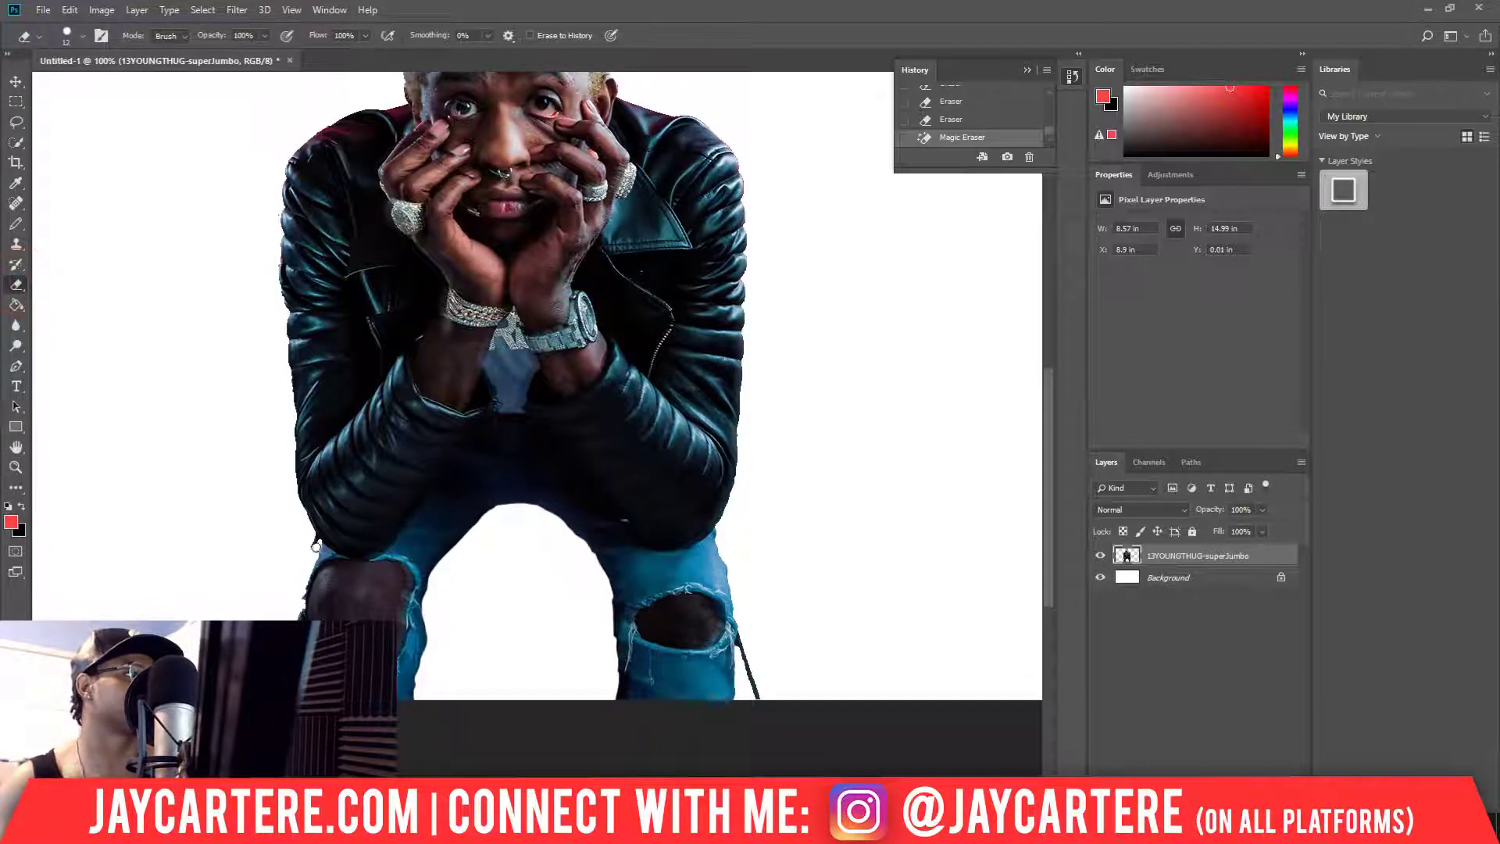
pyautogui.moveTo(315, 541)
pyautogui.mouseDown()
pyautogui.moveTo(301, 547)
pyautogui.moveTo(299, 528)
pyautogui.mouseUp()
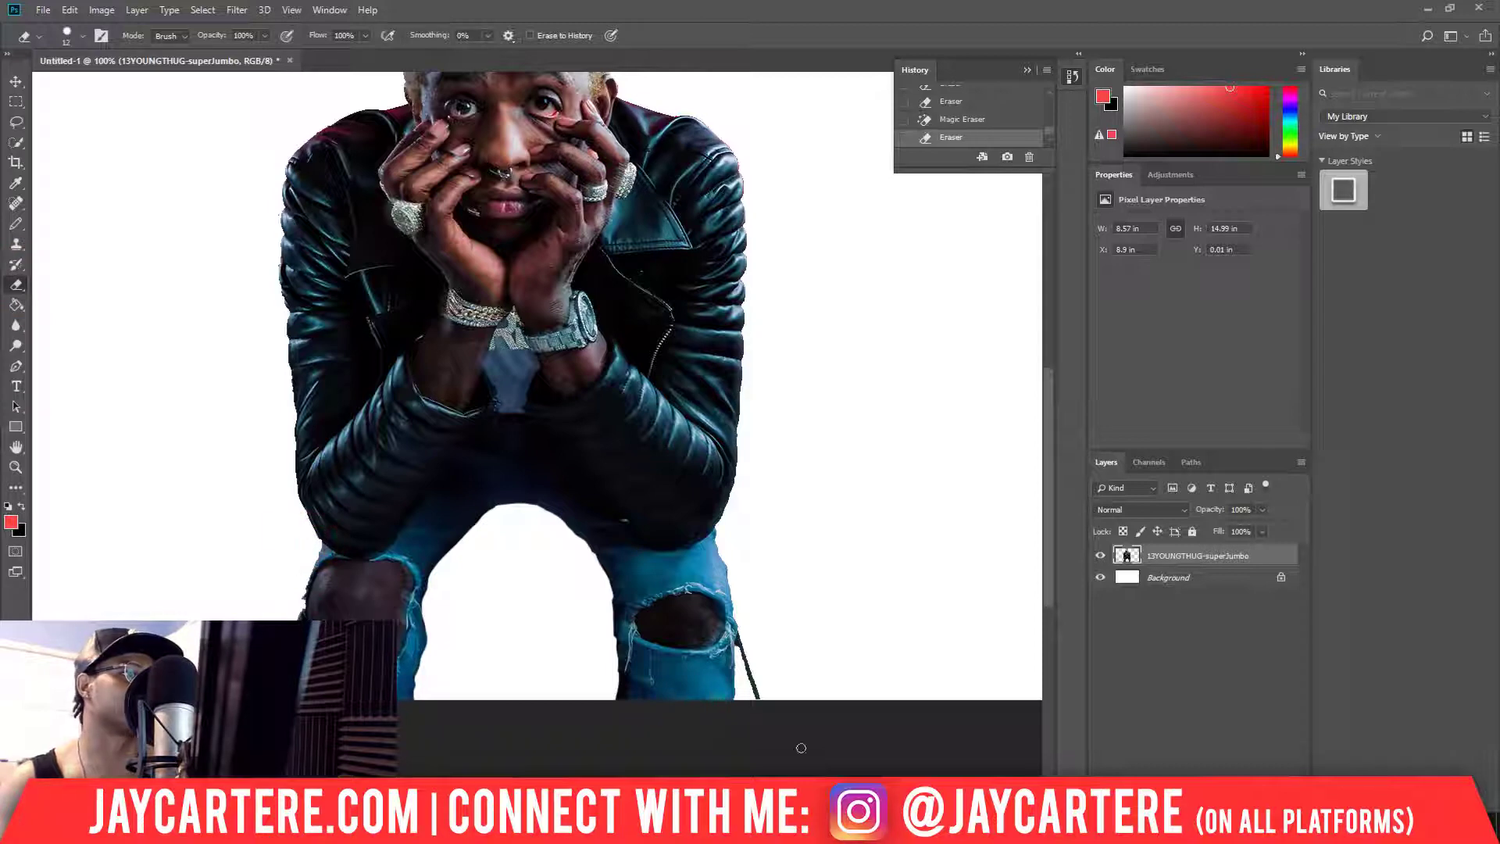
pyautogui.moveTo(769, 703); pyautogui.dragTo(745, 659)
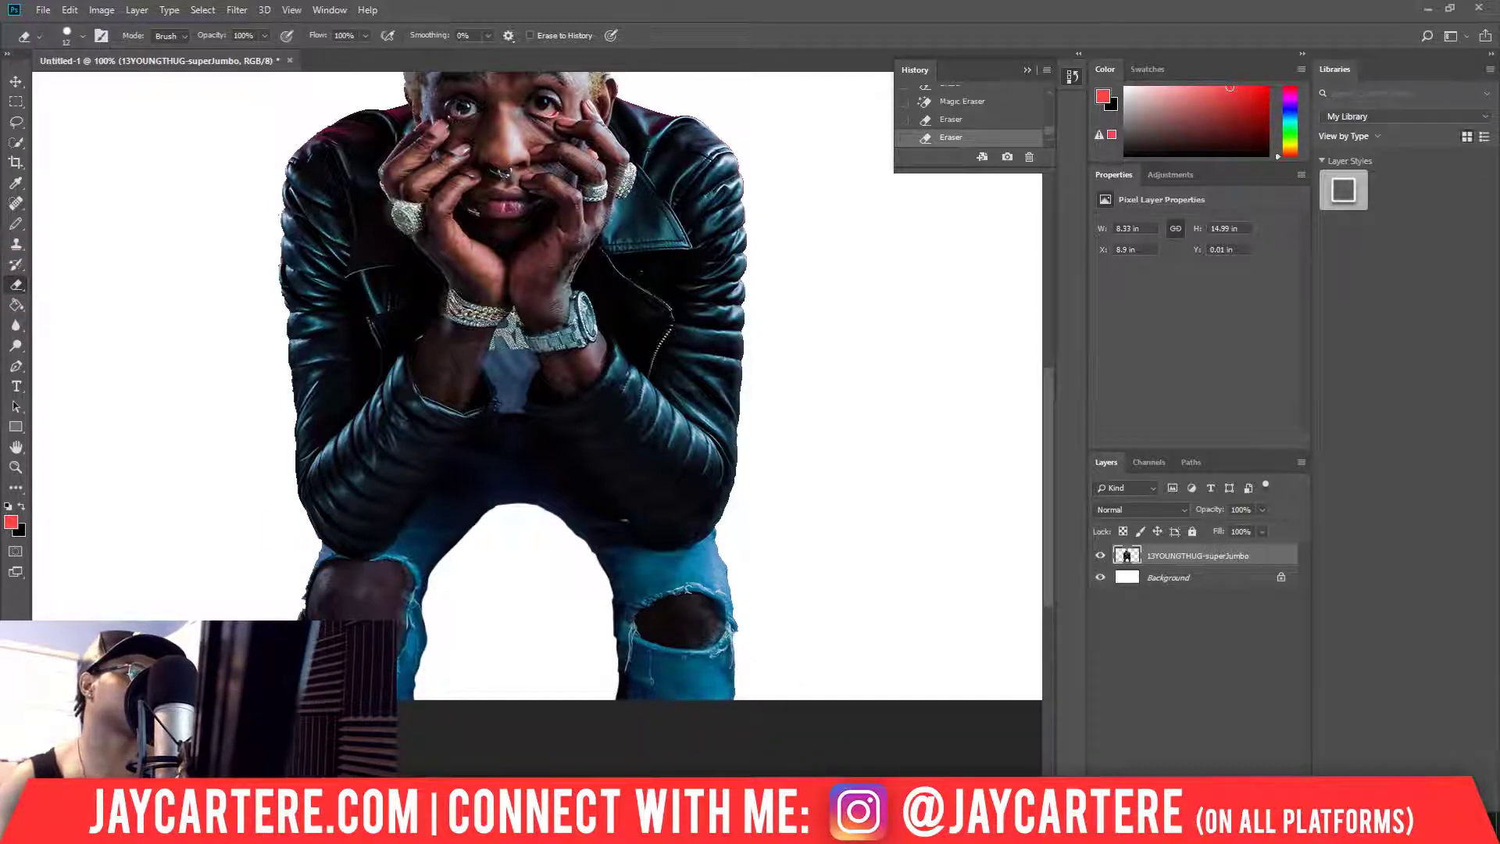
# - Set the Eraser brush size to 62 px
pyautogui.rightClick(13, 288)
pyautogui.click(71, 287)
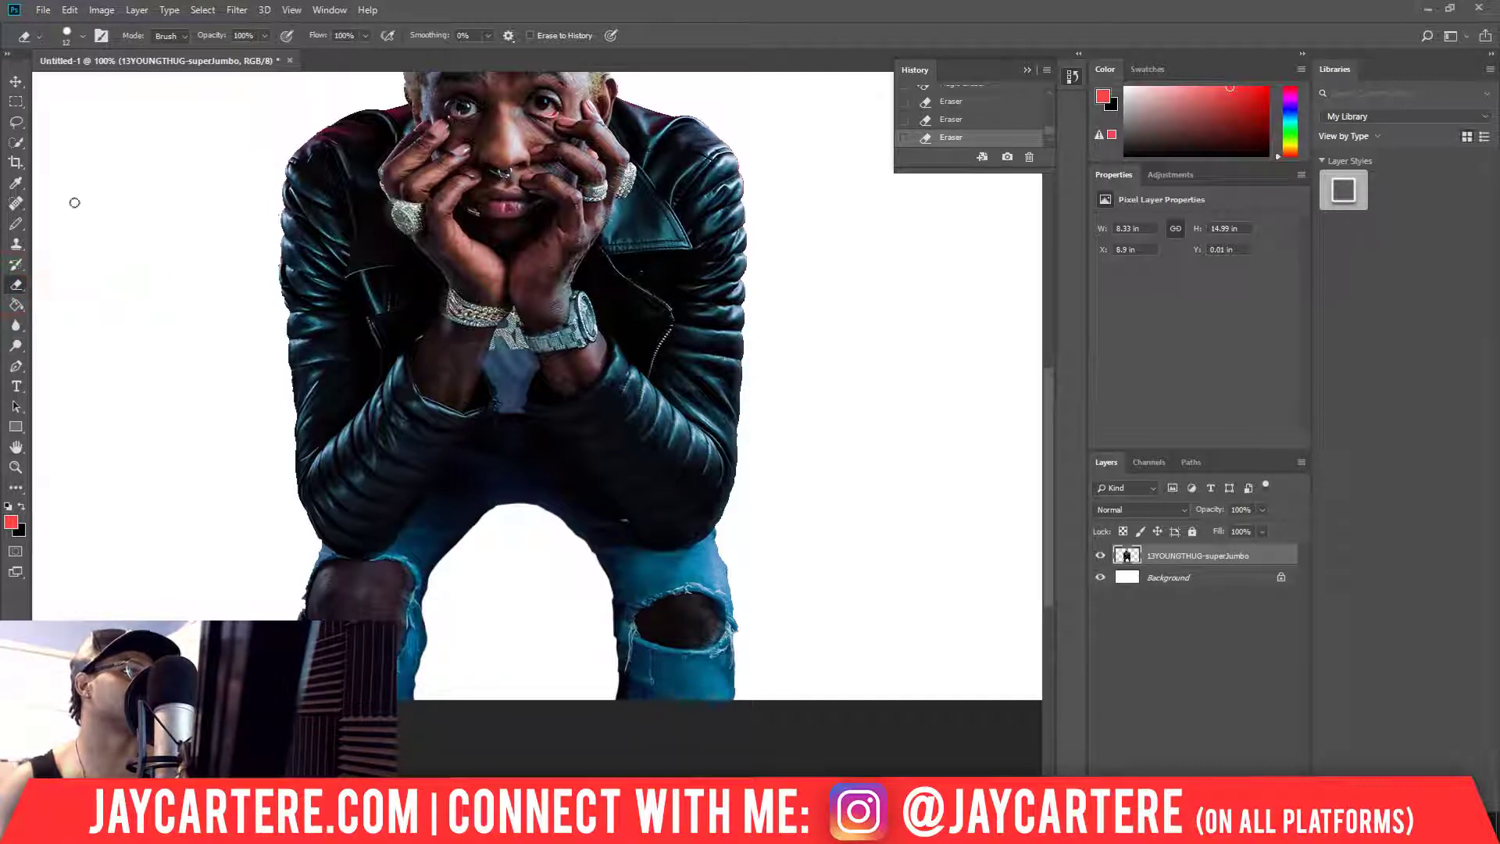
pyautogui.click(82, 37)
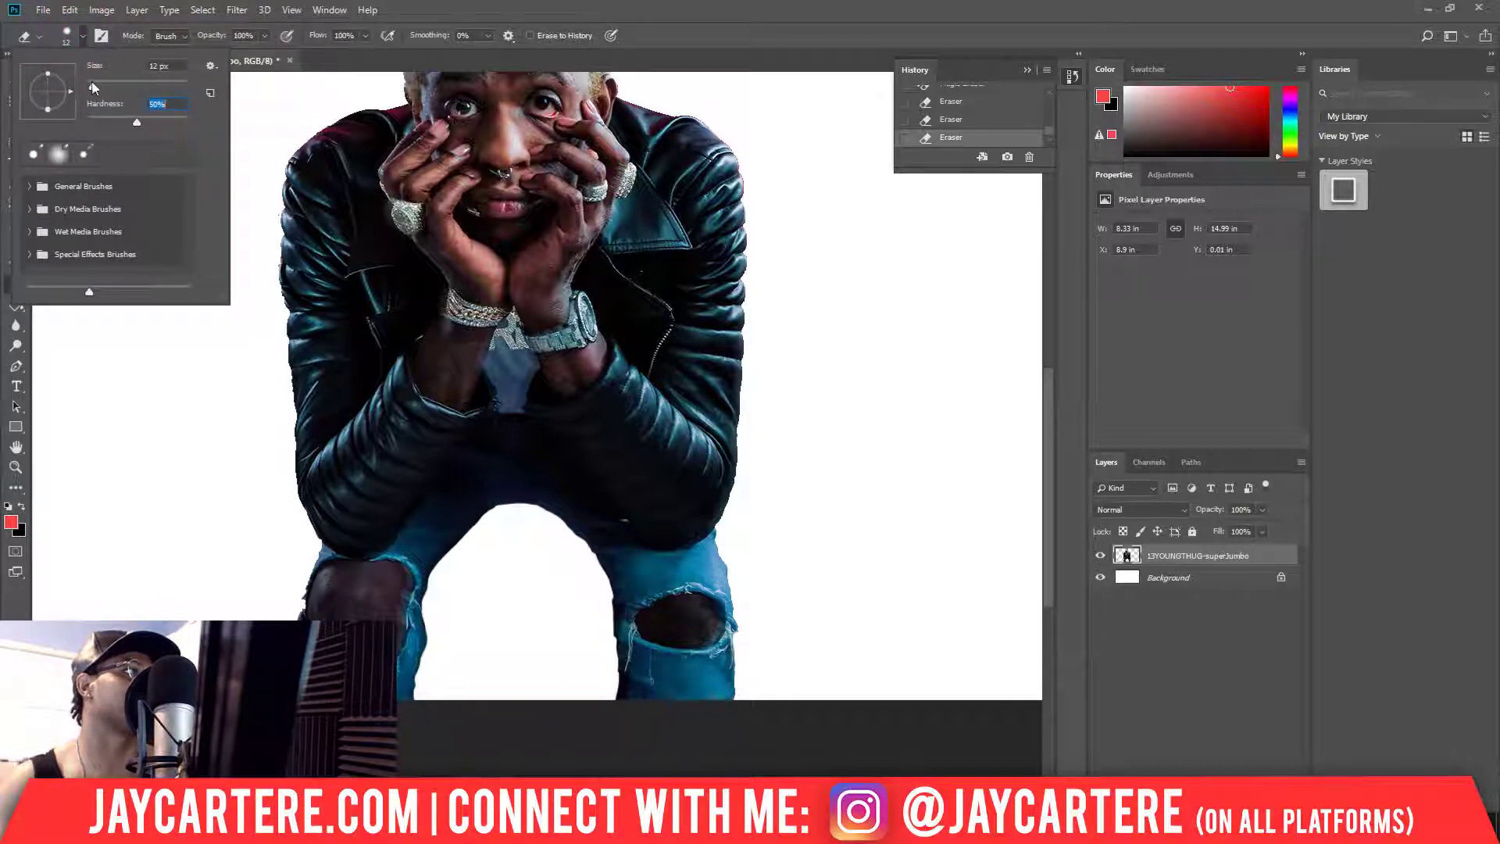
pyautogui.click(232, 435)
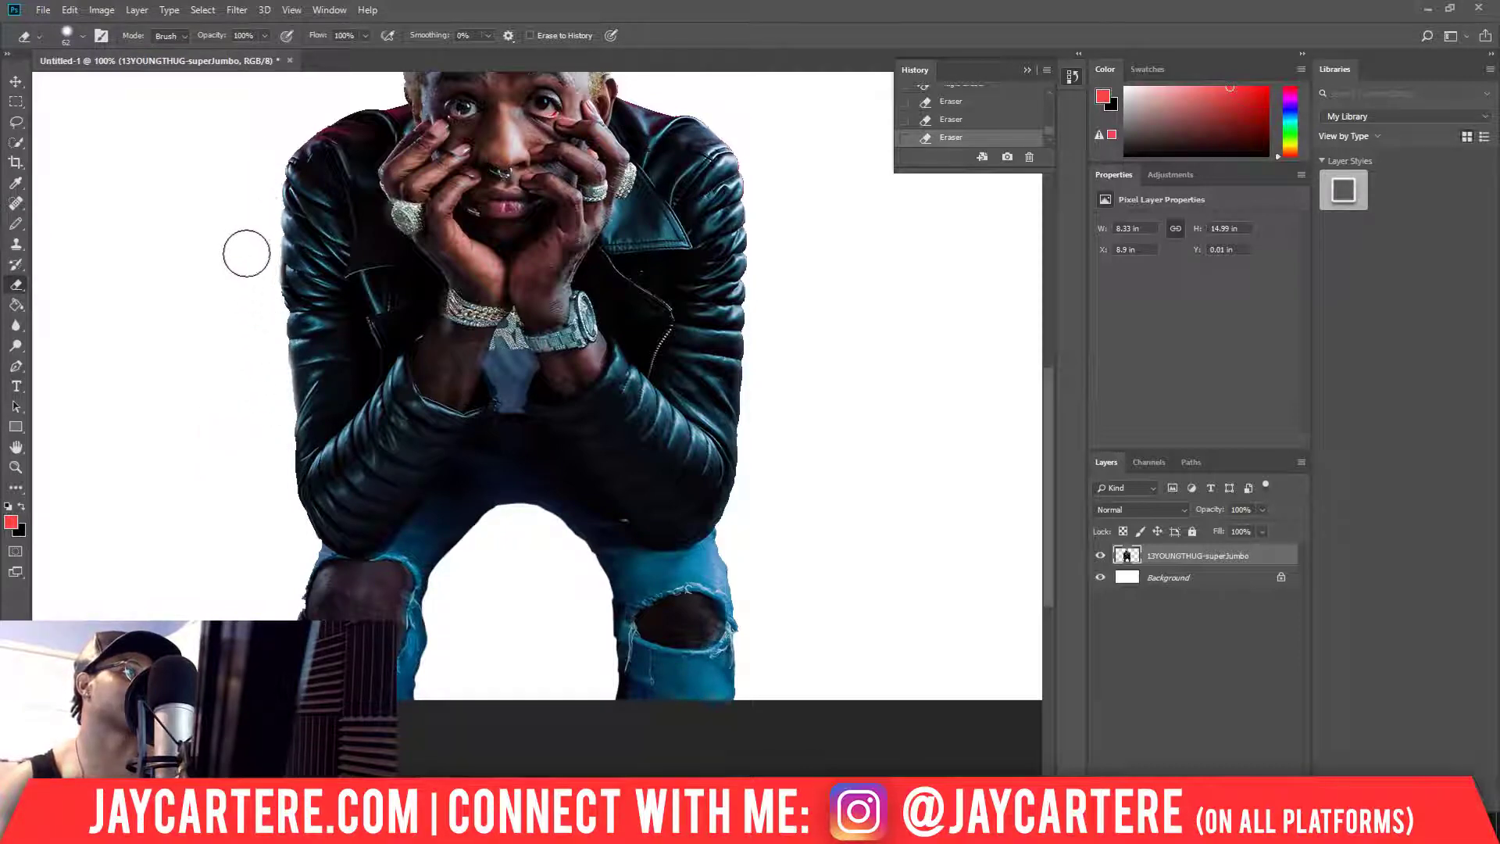
# - Undo a trial stroke along the left sleeve, and soften the inner and outer edges of both jean legs with the large Eraser
pyautogui.moveTo(260, 460)
pyautogui.mouseDown()
pyautogui.moveTo(284, 516)
pyautogui.moveTo(271, 442)
pyautogui.moveTo(300, 552)
pyautogui.moveTo(279, 529)
pyautogui.moveTo(268, 415)
pyautogui.moveTo(269, 432)
pyautogui.mouseUp()
pyautogui.hotkey('ctrl', 'z')
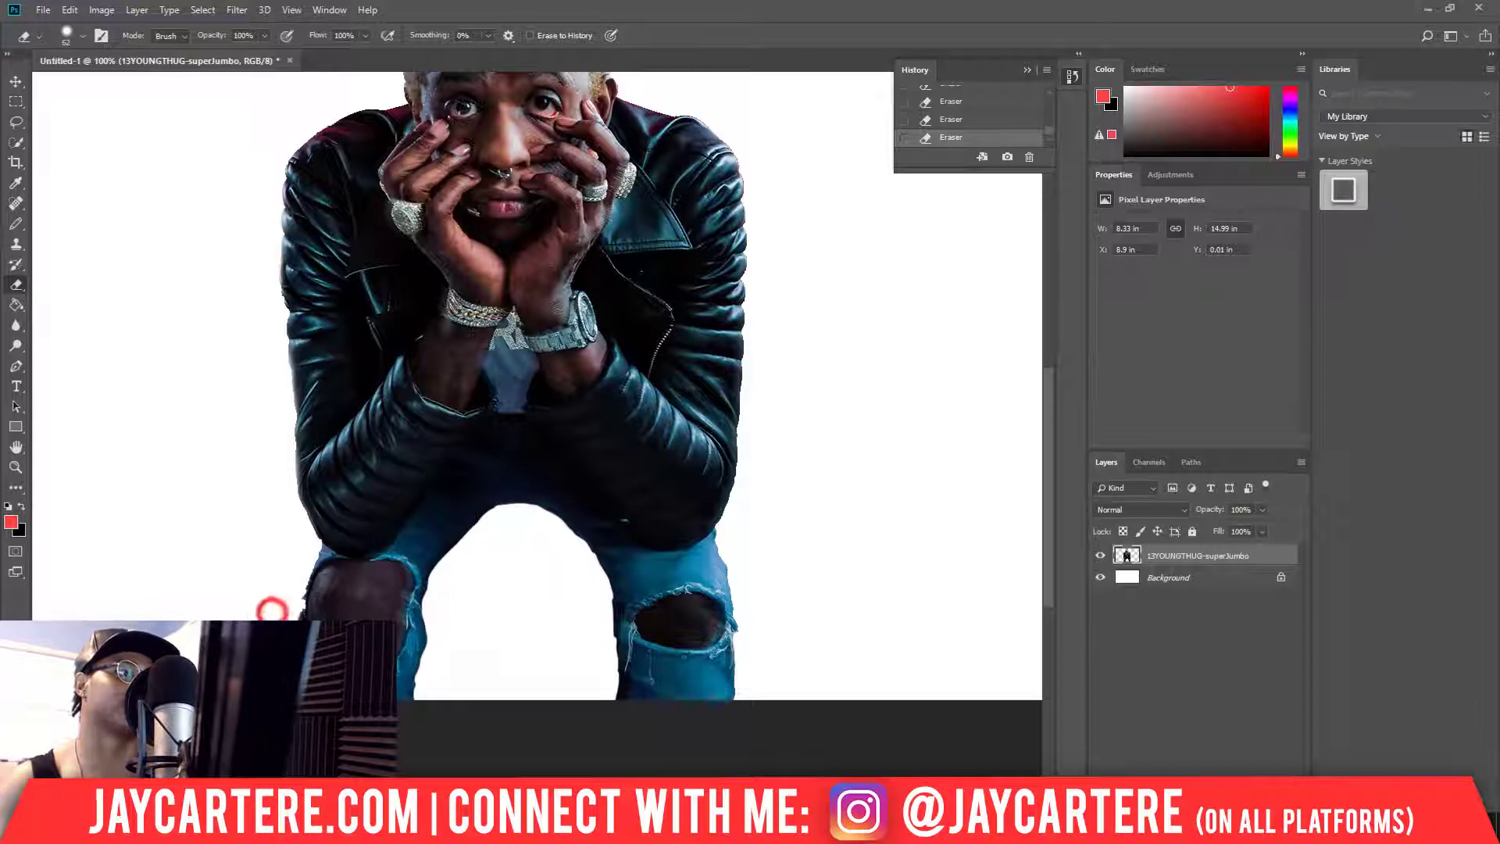
pyautogui.moveTo(272, 612)
pyautogui.mouseDown()
pyautogui.moveTo(262, 568)
pyautogui.moveTo(274, 567)
pyautogui.mouseUp()
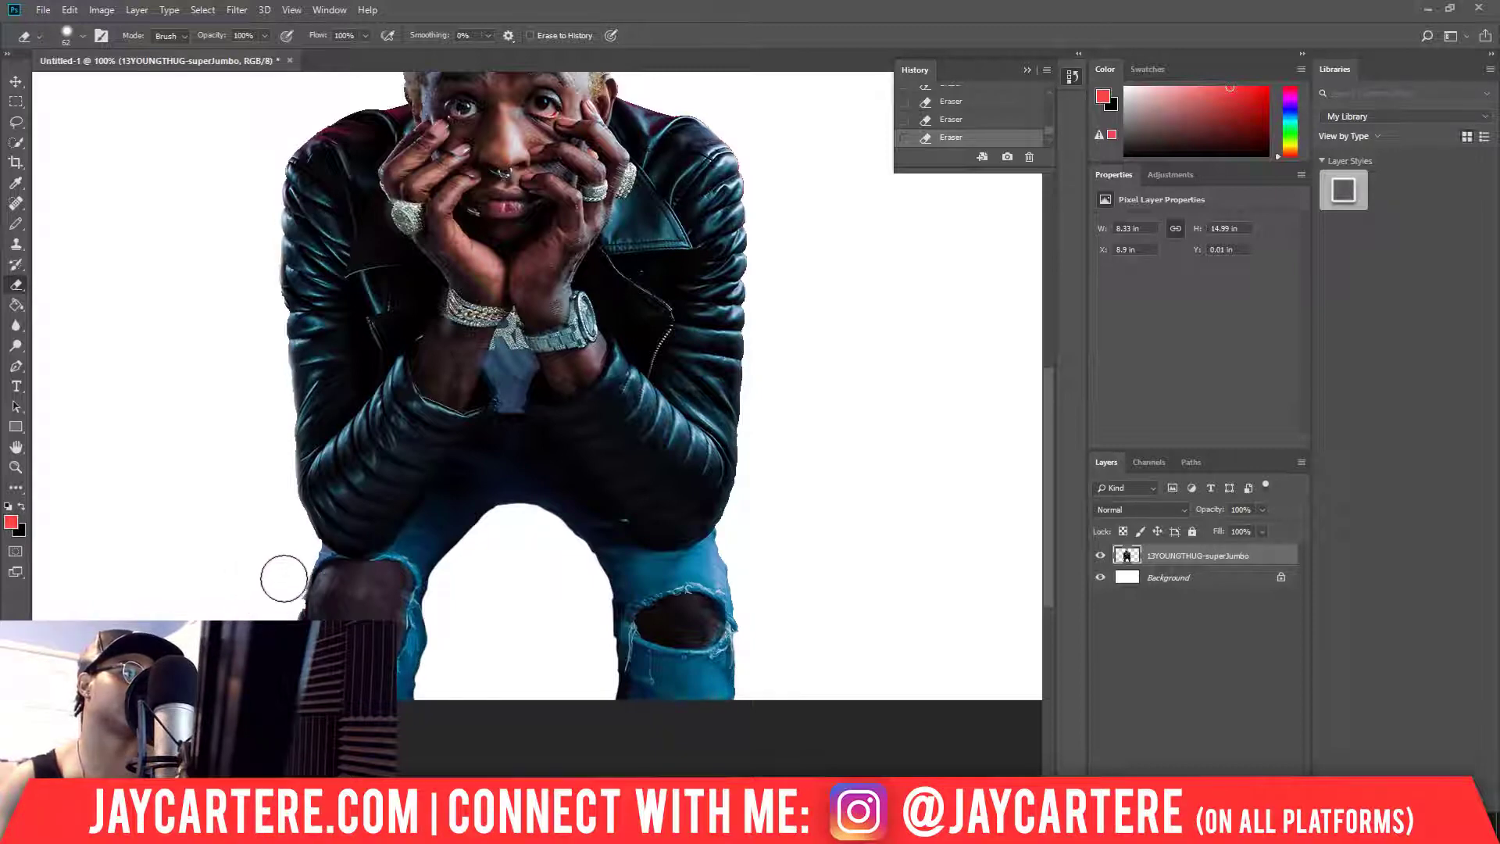
pyautogui.click(461, 606)
pyautogui.click(579, 613)
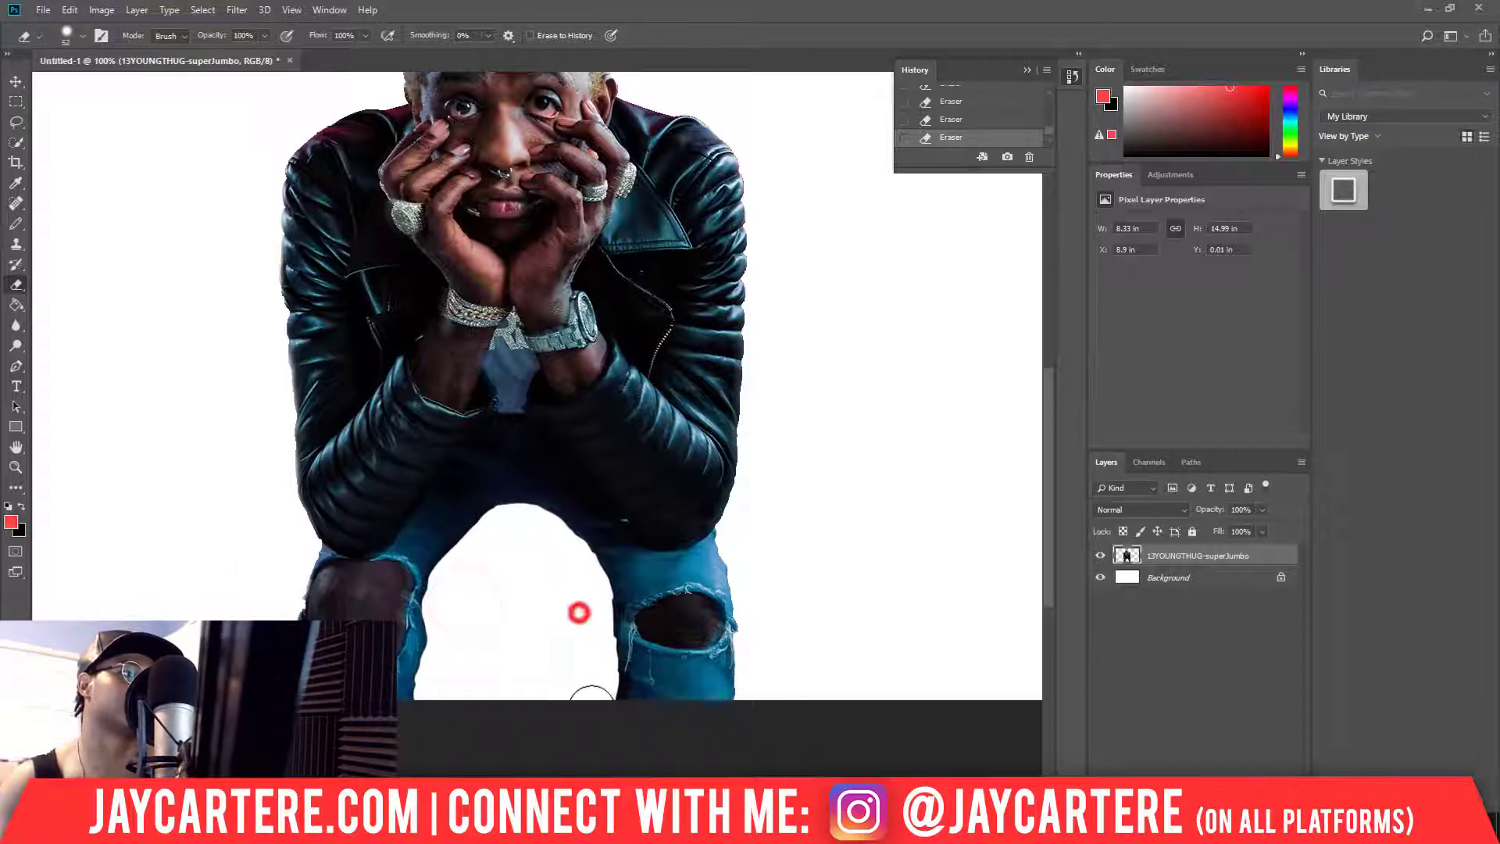
pyautogui.click(763, 703)
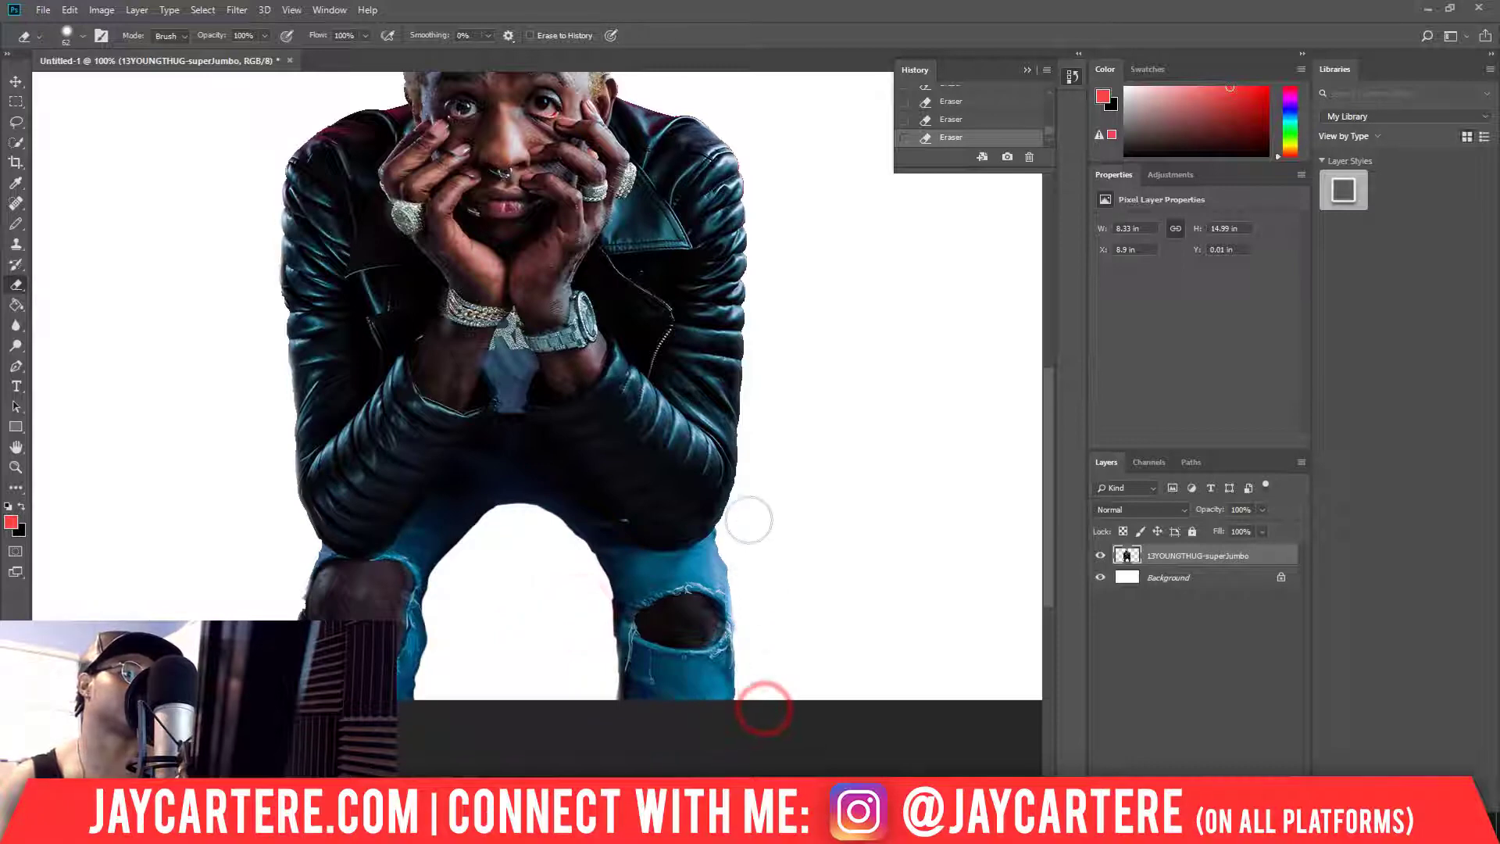
# - Clean up the cutout's edge along the right elbow and lower right sleeve with the Eraser
pyautogui.click(745, 546)
pyautogui.click(742, 509)
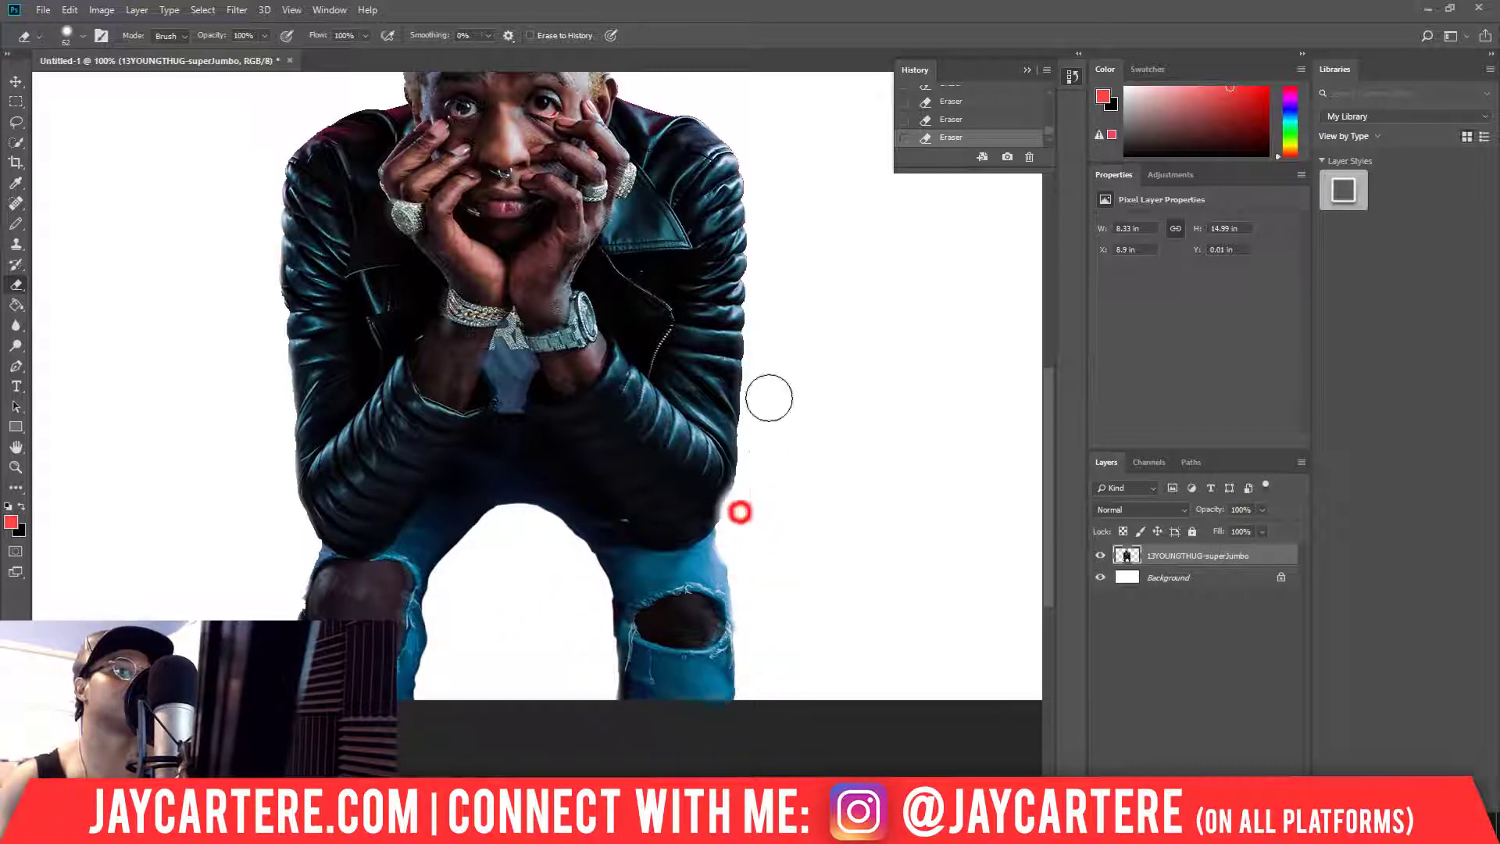
pyautogui.moveTo(763, 352); pyautogui.dragTo(759, 470)
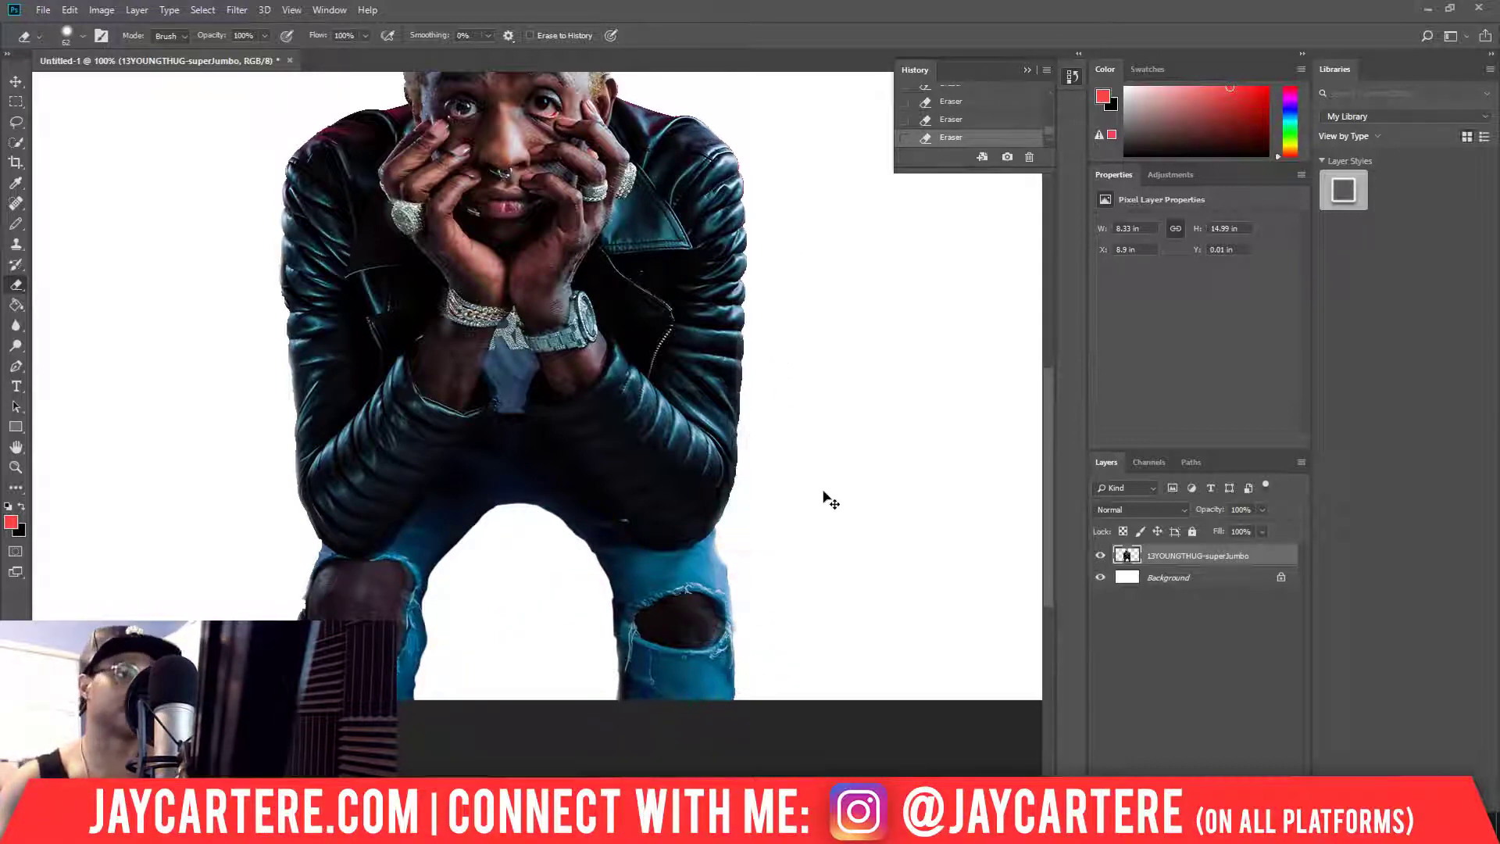
pyautogui.click(750, 509)
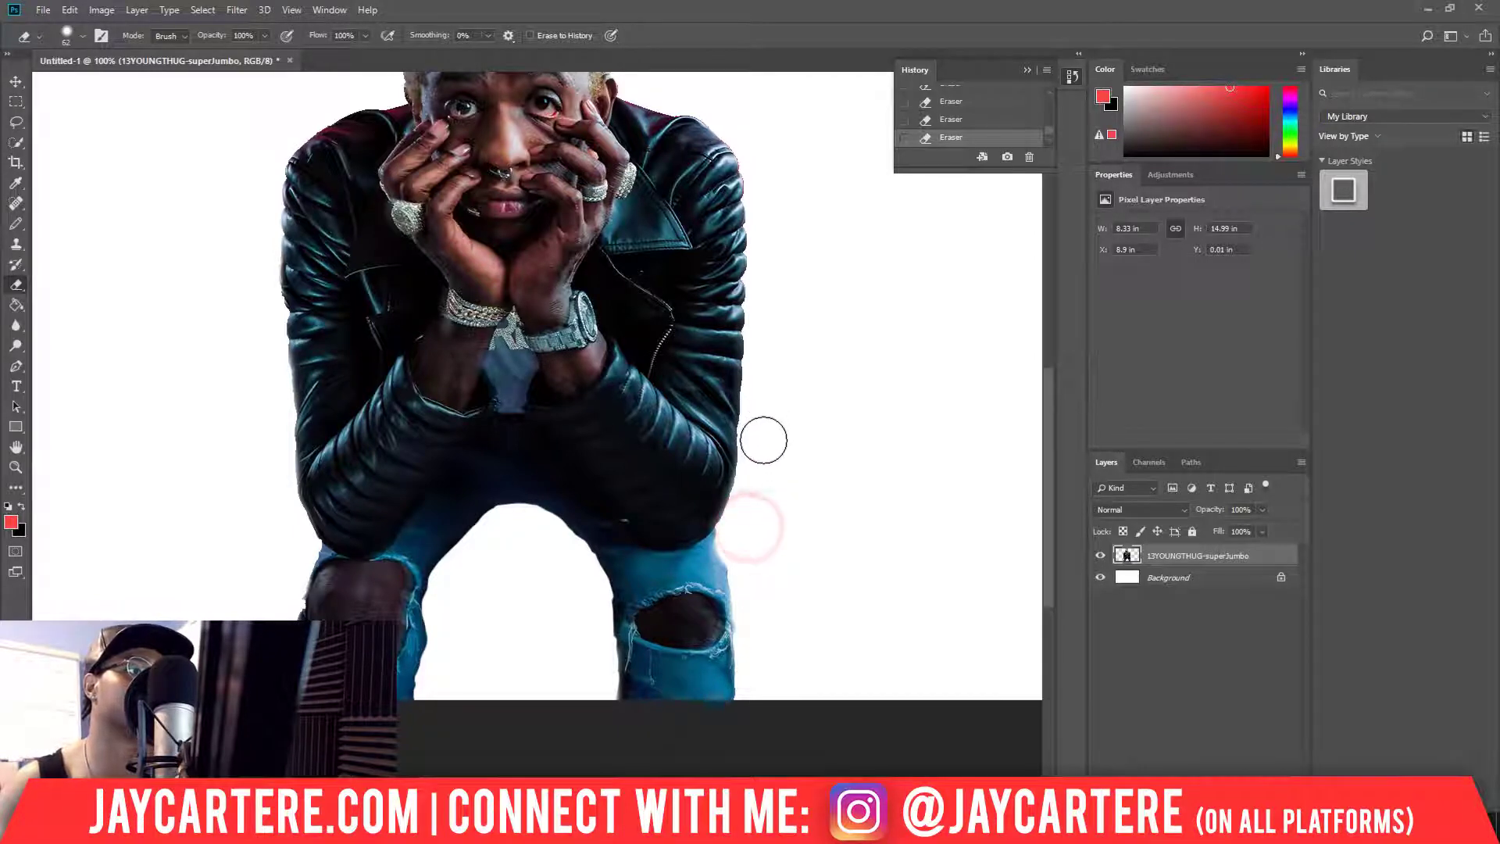
pyautogui.click(768, 396)
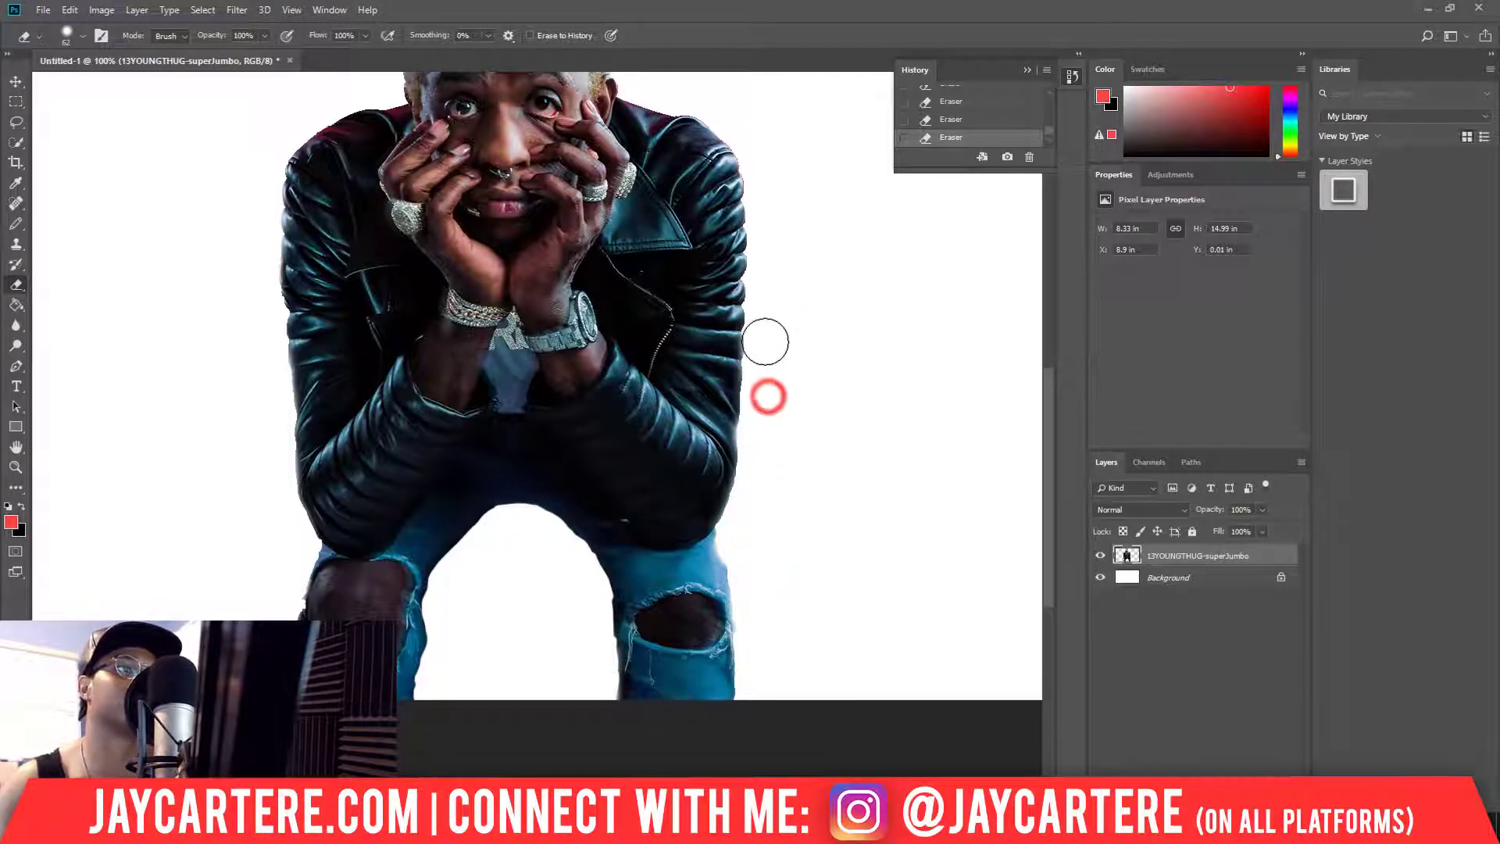
# - Smooth the cutout's edge around the upper right sleeve and both jacket shoulders with the Eraser
pyautogui.scroll(3, 781, 258)
pyautogui.click(770, 275)
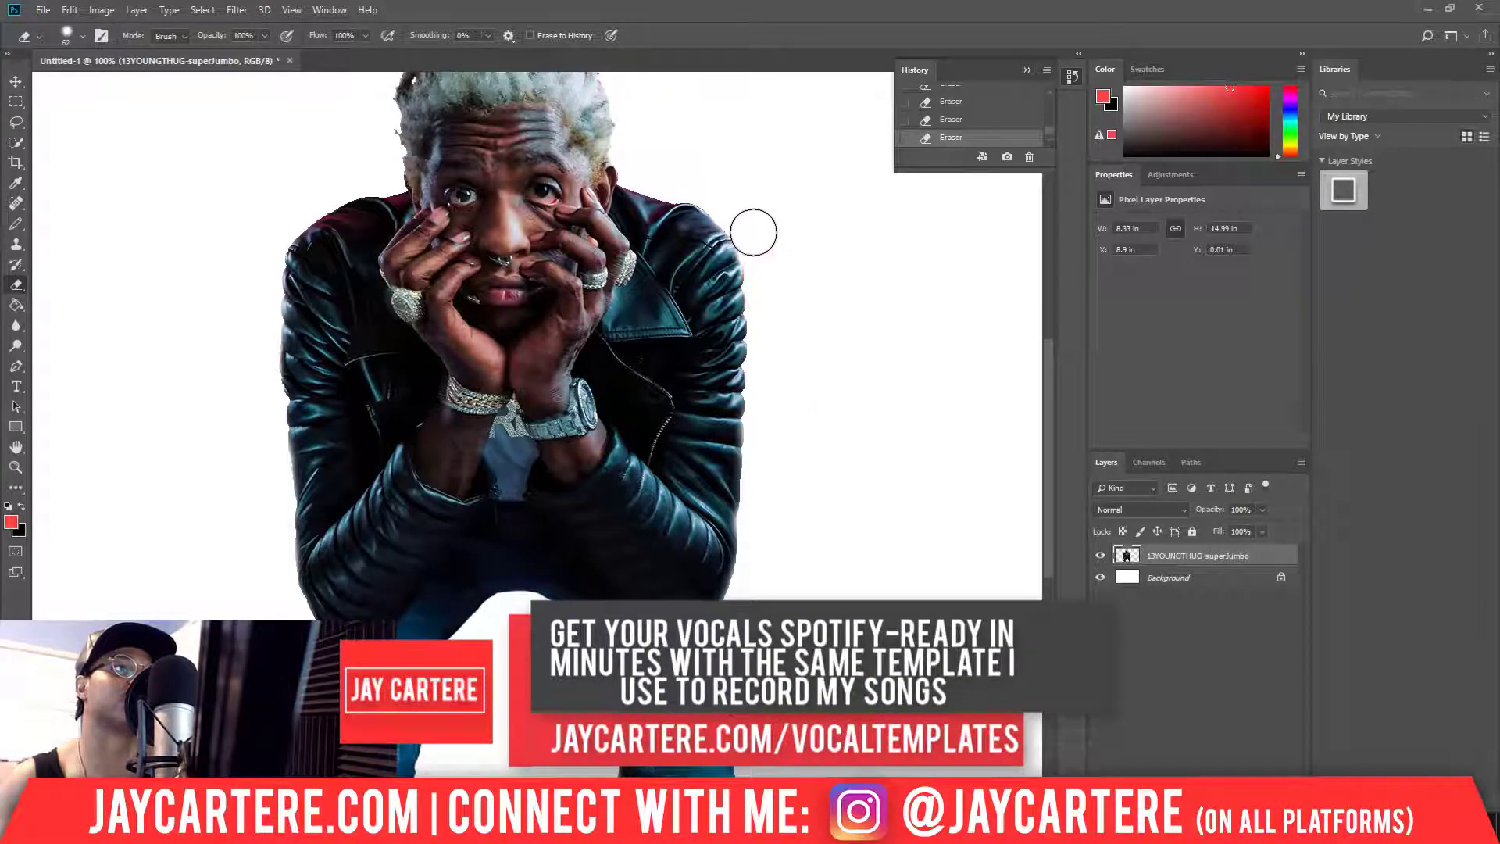
pyautogui.click(729, 201)
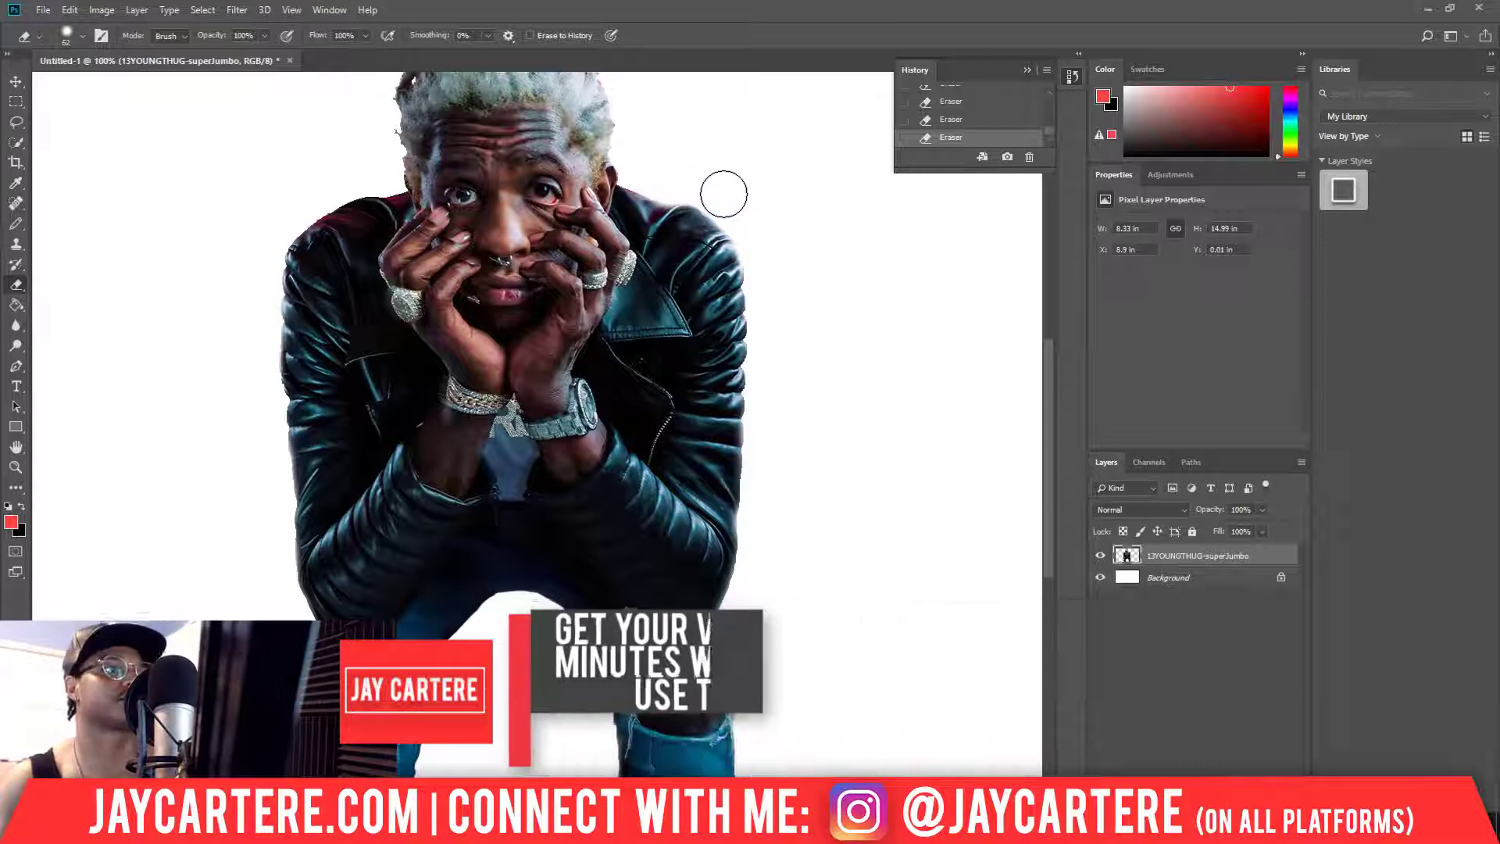
pyautogui.scroll(3, 730, 204)
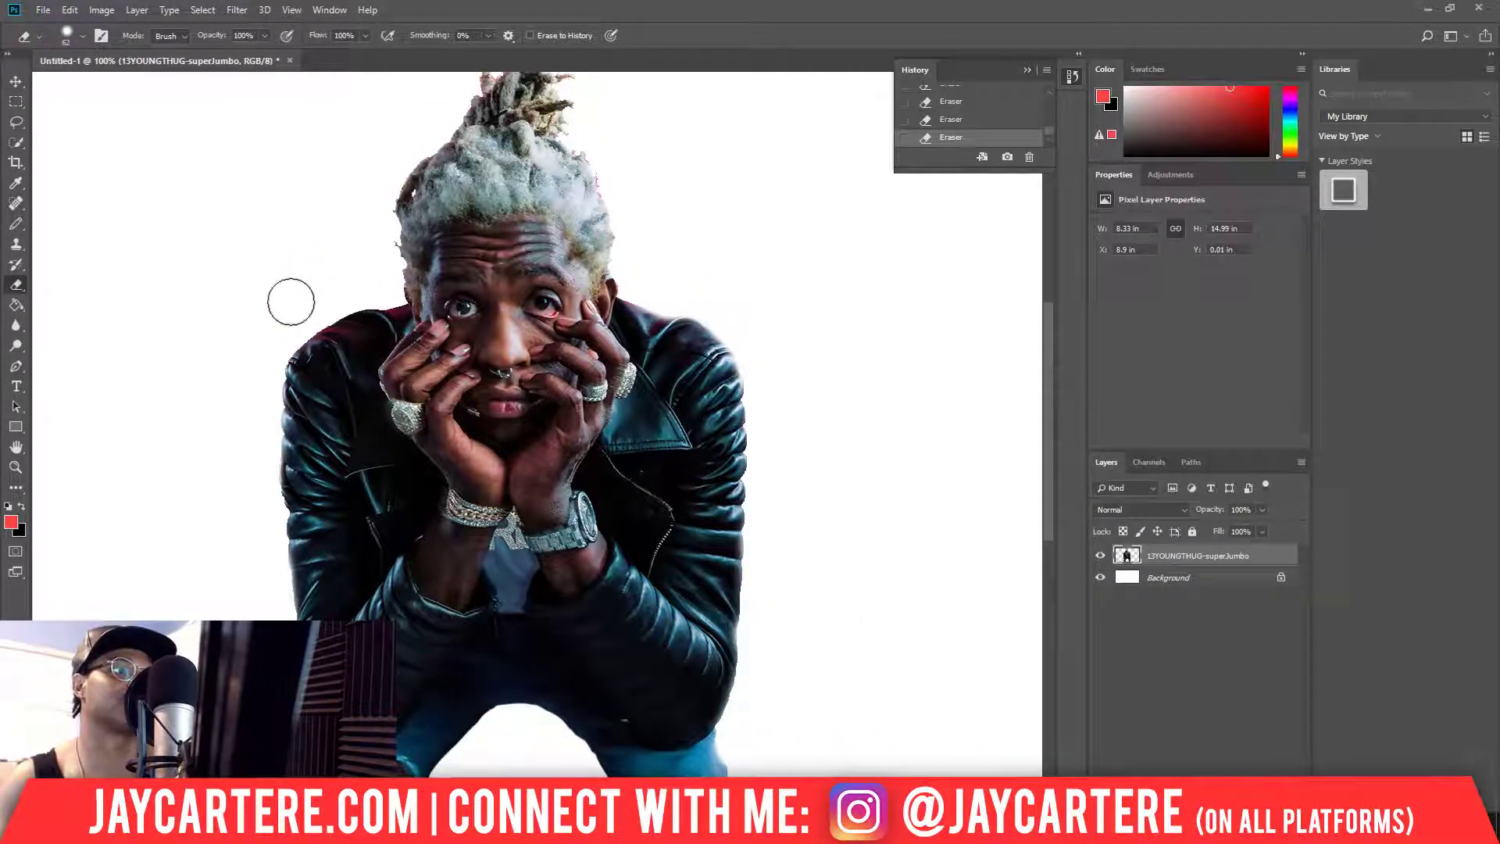
pyautogui.click(295, 317)
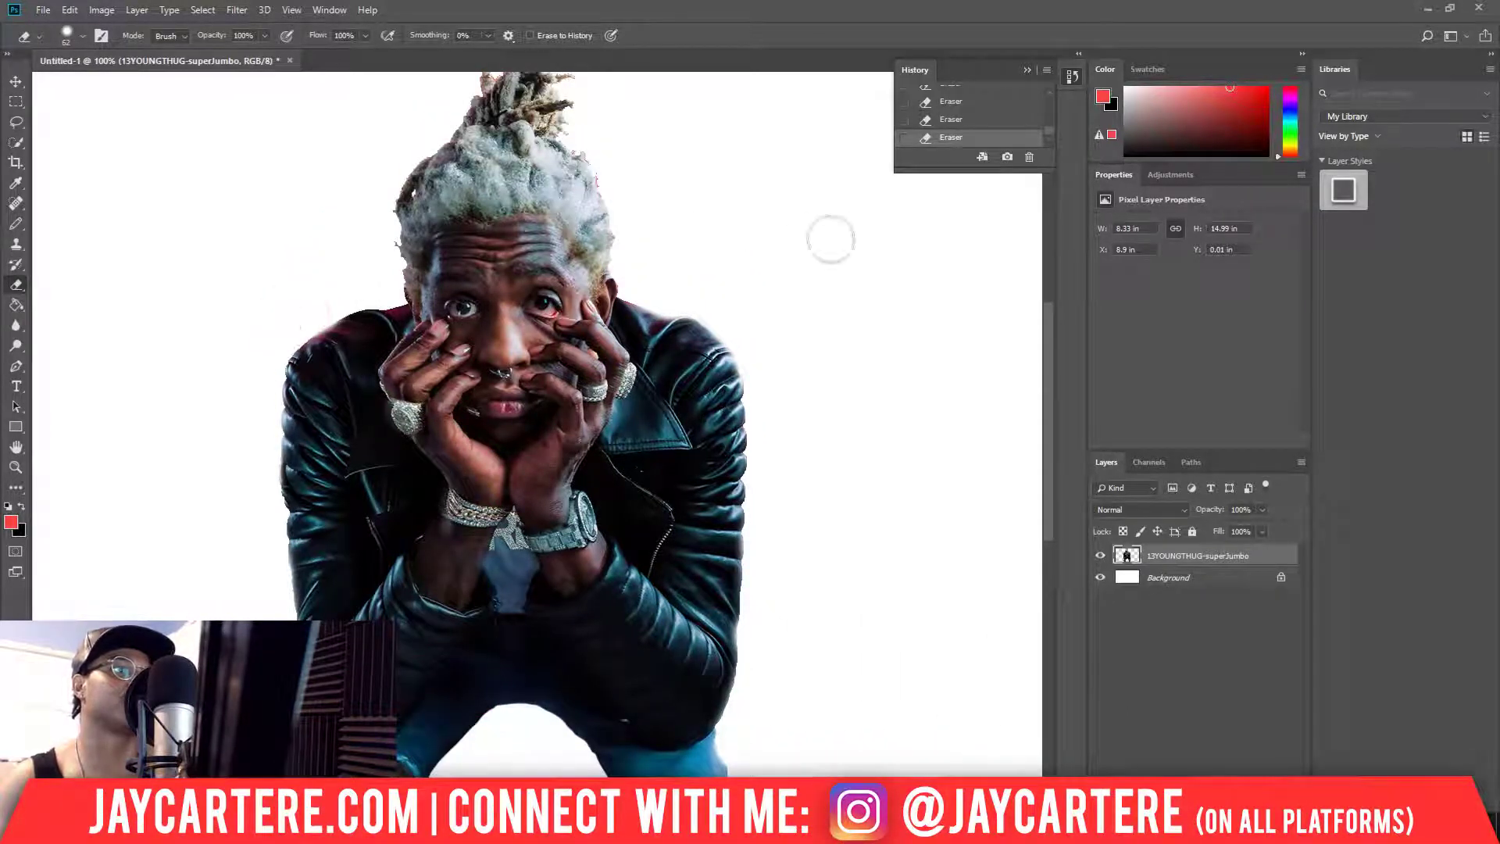
# - Erase the rough fringe and stray pixels along the right and left edges of the hair
pyautogui.scroll(1, 736, 285)
pyautogui.click(616, 241)
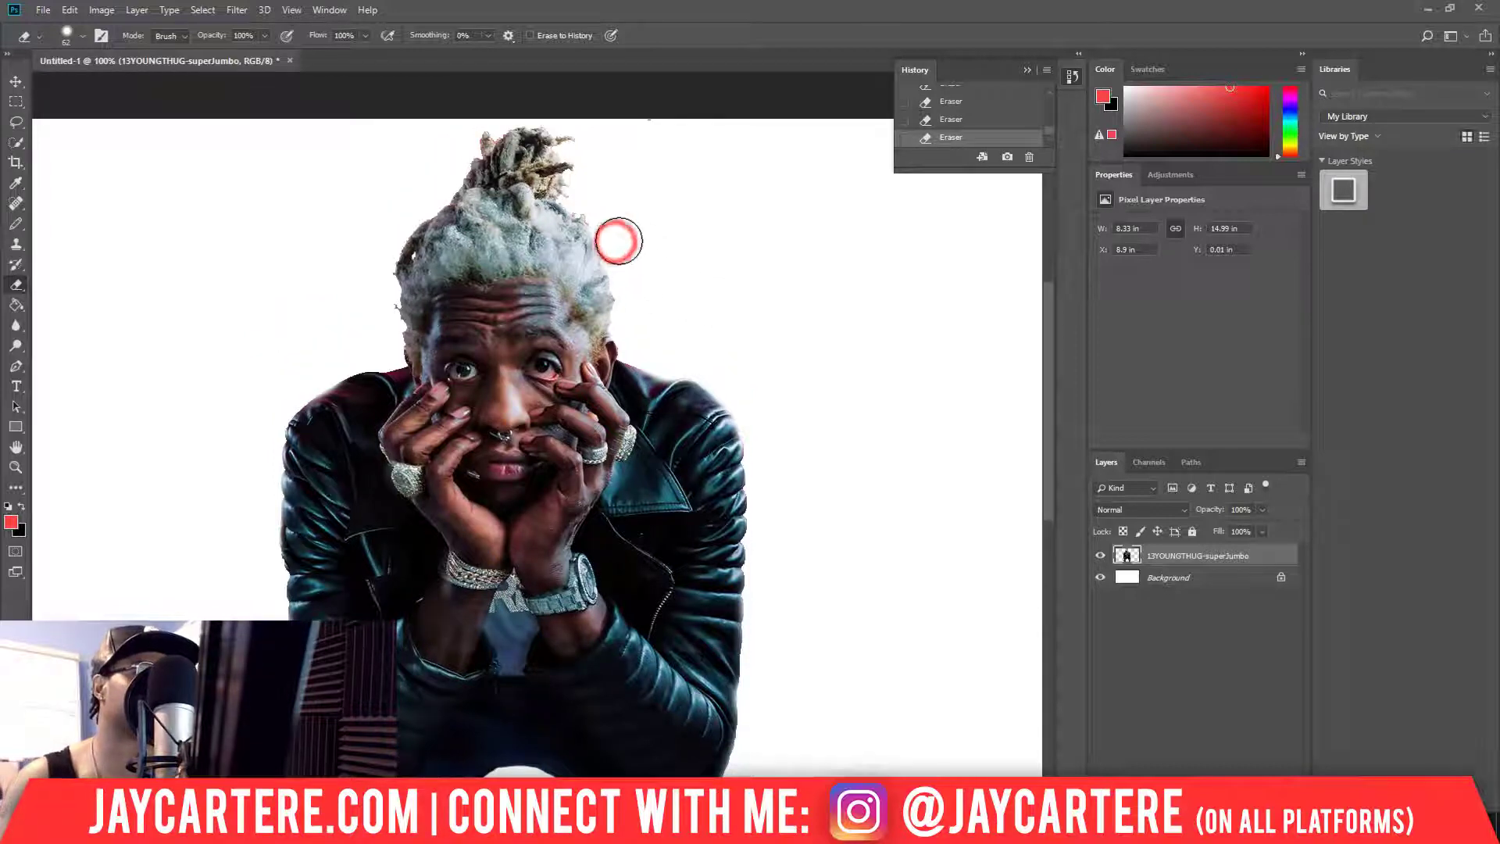
pyautogui.click(613, 225)
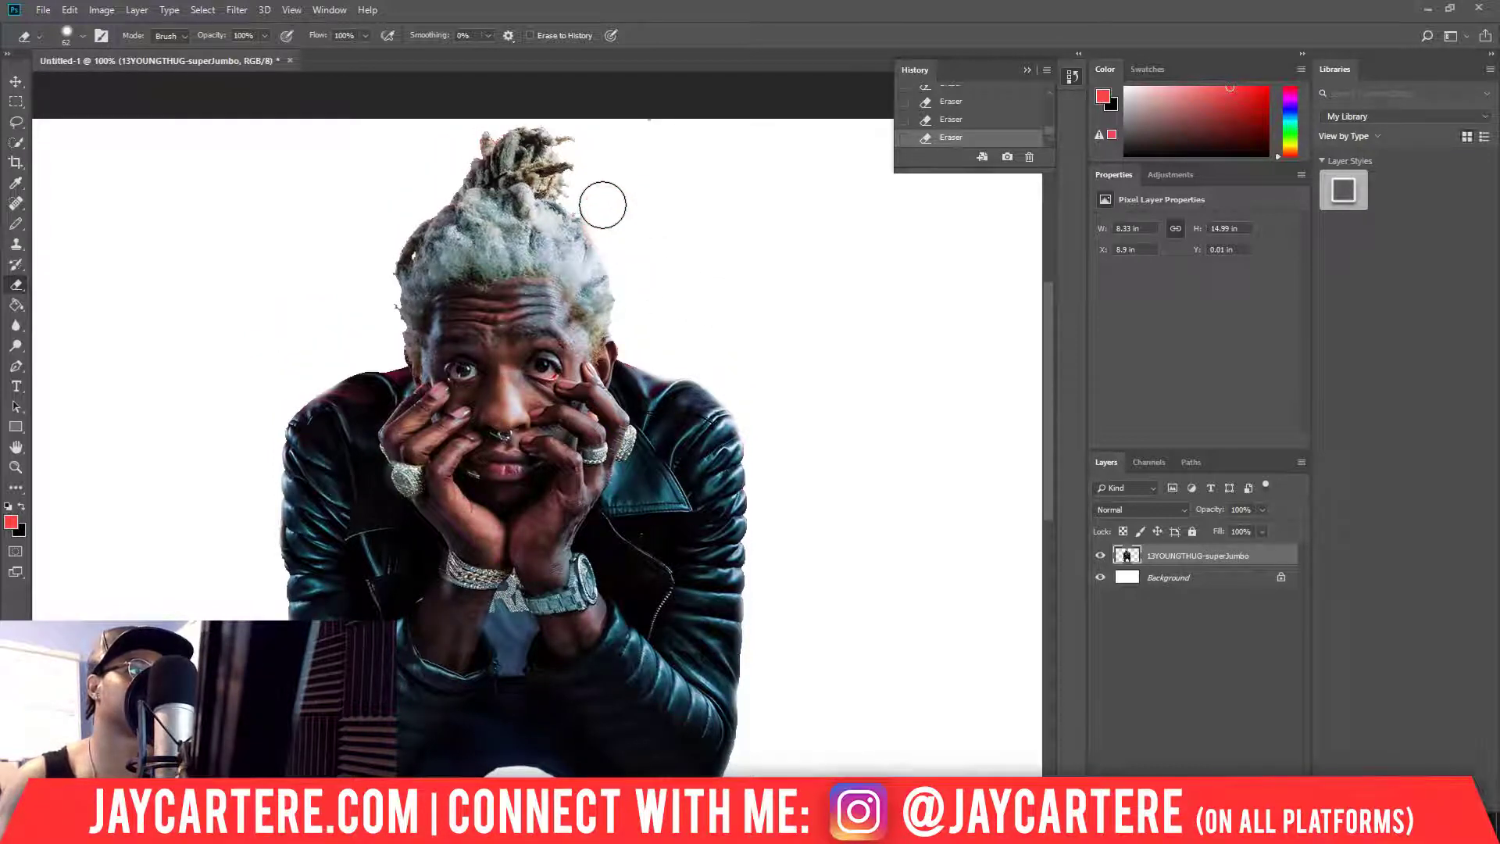
pyautogui.click(614, 243)
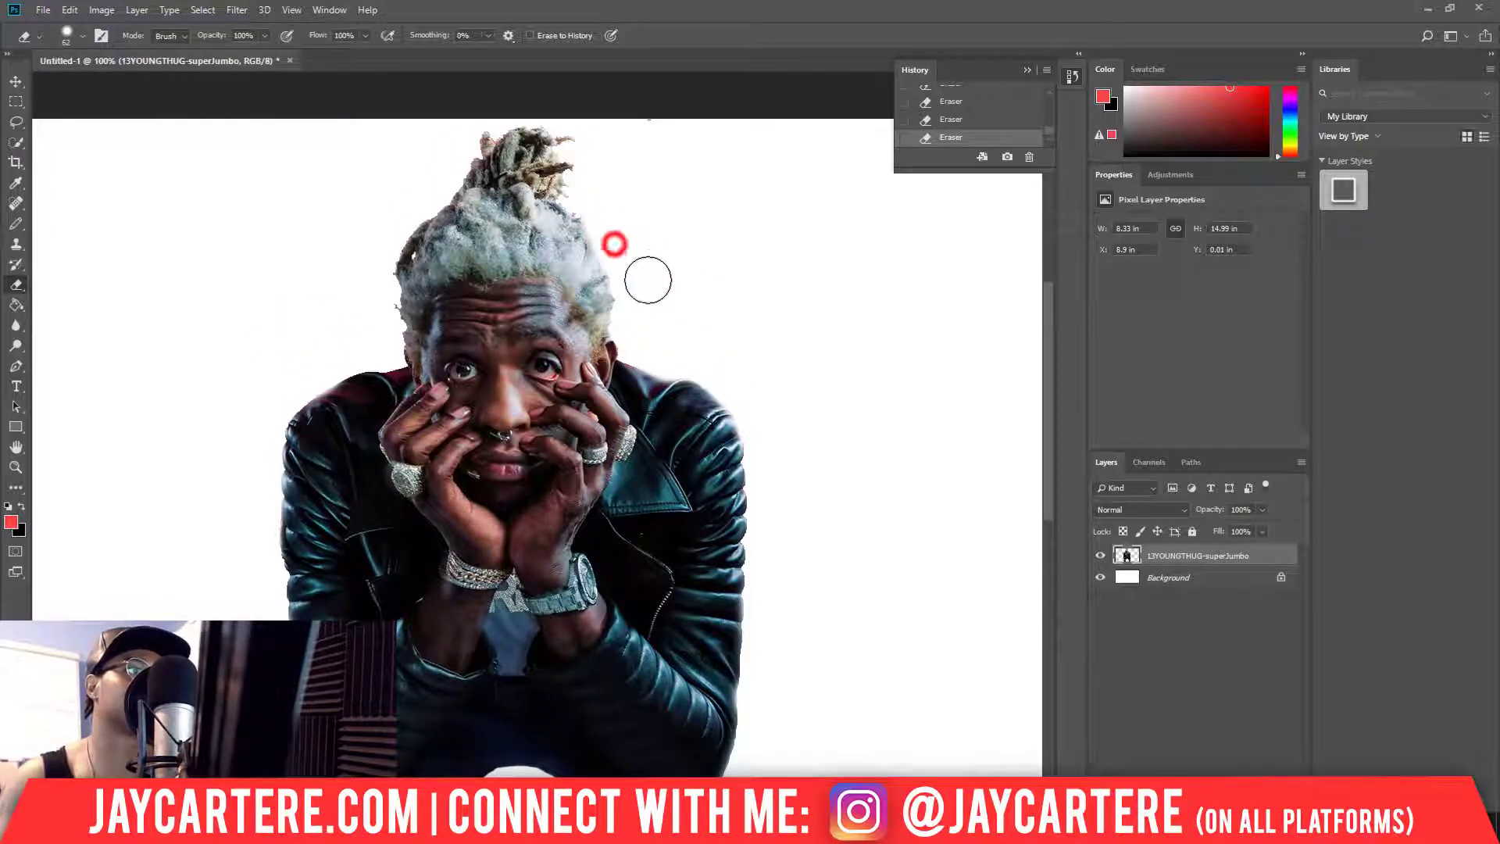
pyautogui.click(586, 198)
pyautogui.scroll(-2, 703, 282)
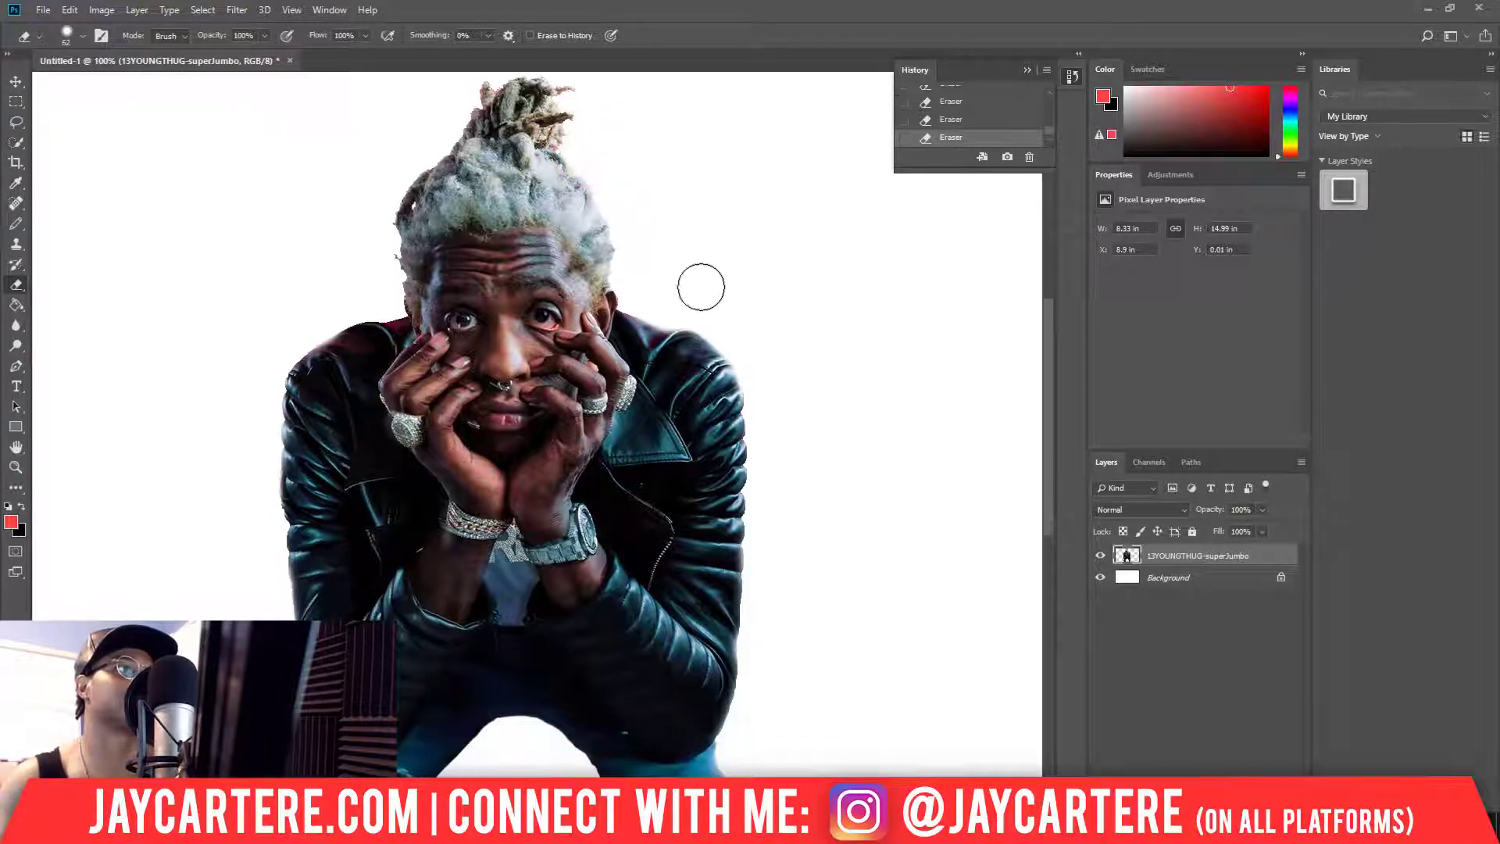
pyautogui.click(379, 257)
pyautogui.click(383, 270)
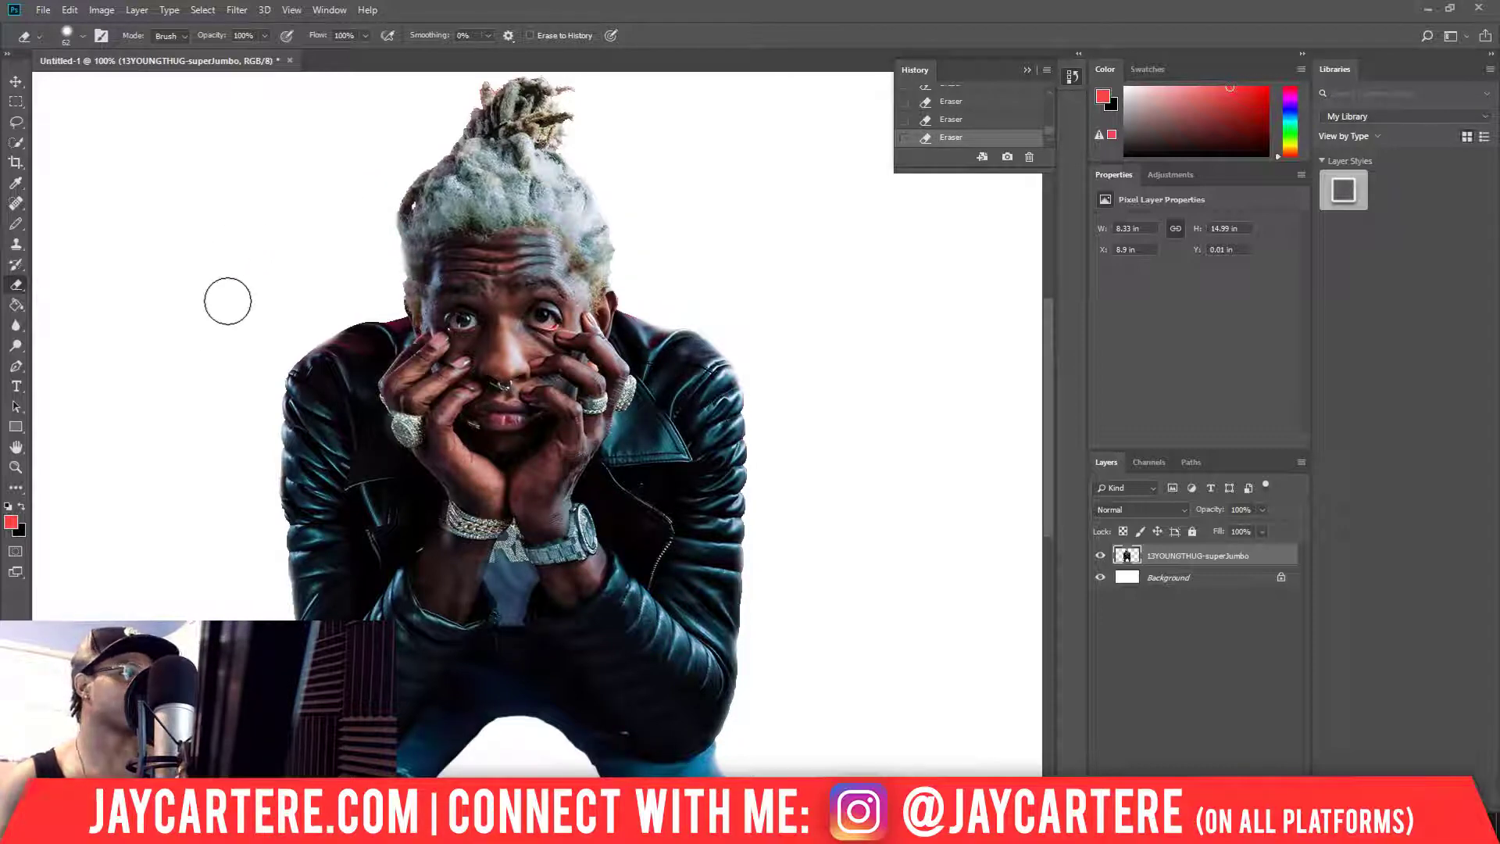
# - Move the cutout horizontally from the left part of the canvas to just past its middle, keeping it against the bottom edge
pyautogui.click(17, 467)
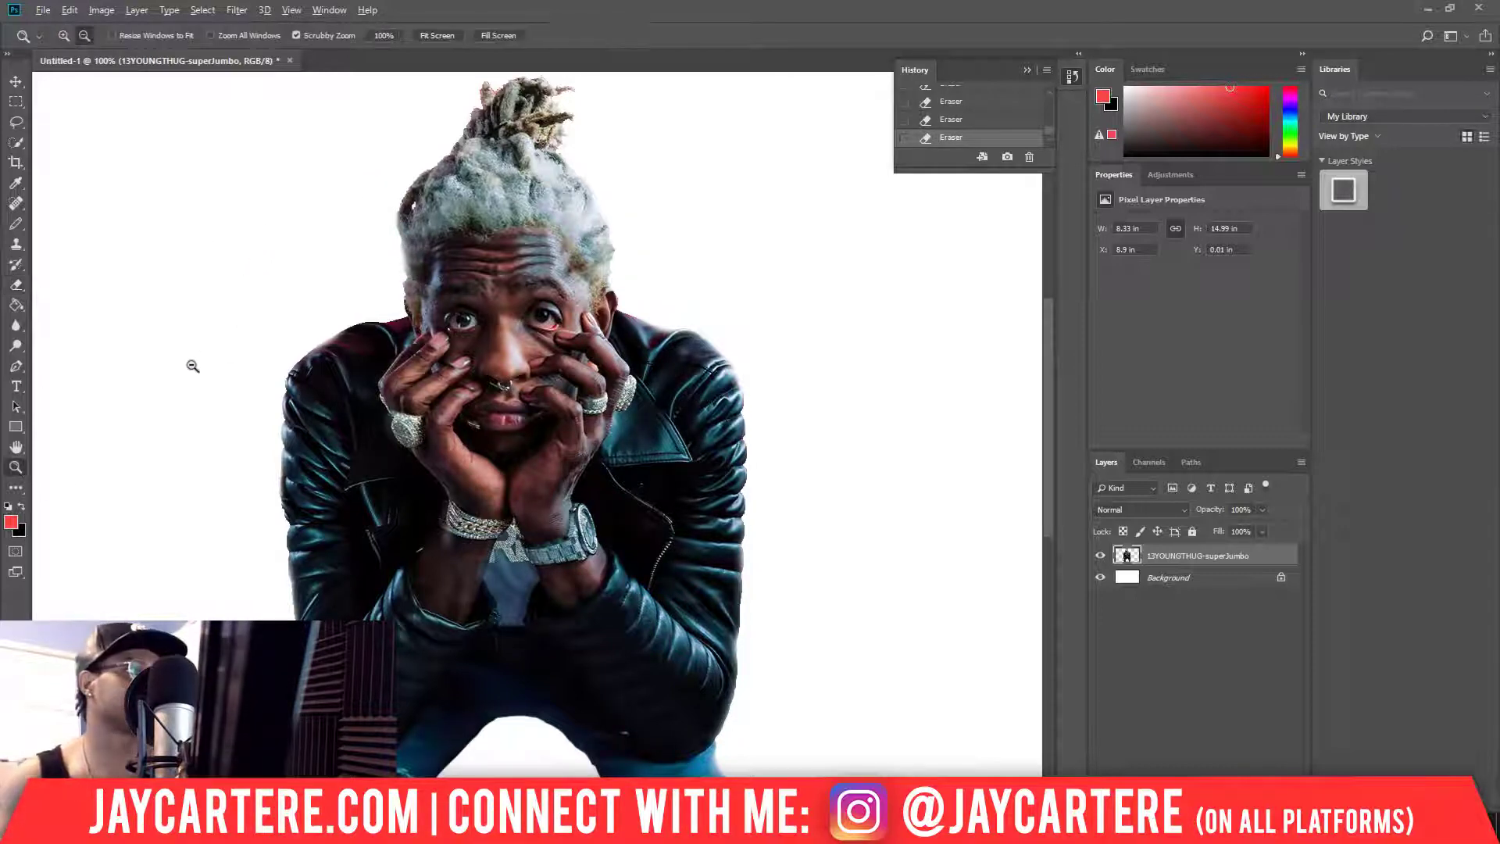
pyautogui.keyDown('alt'); pyautogui.click(192, 365); pyautogui.keyUp('alt')
pyautogui.keyDown('alt'); pyautogui.click(192, 364); pyautogui.keyUp('alt')
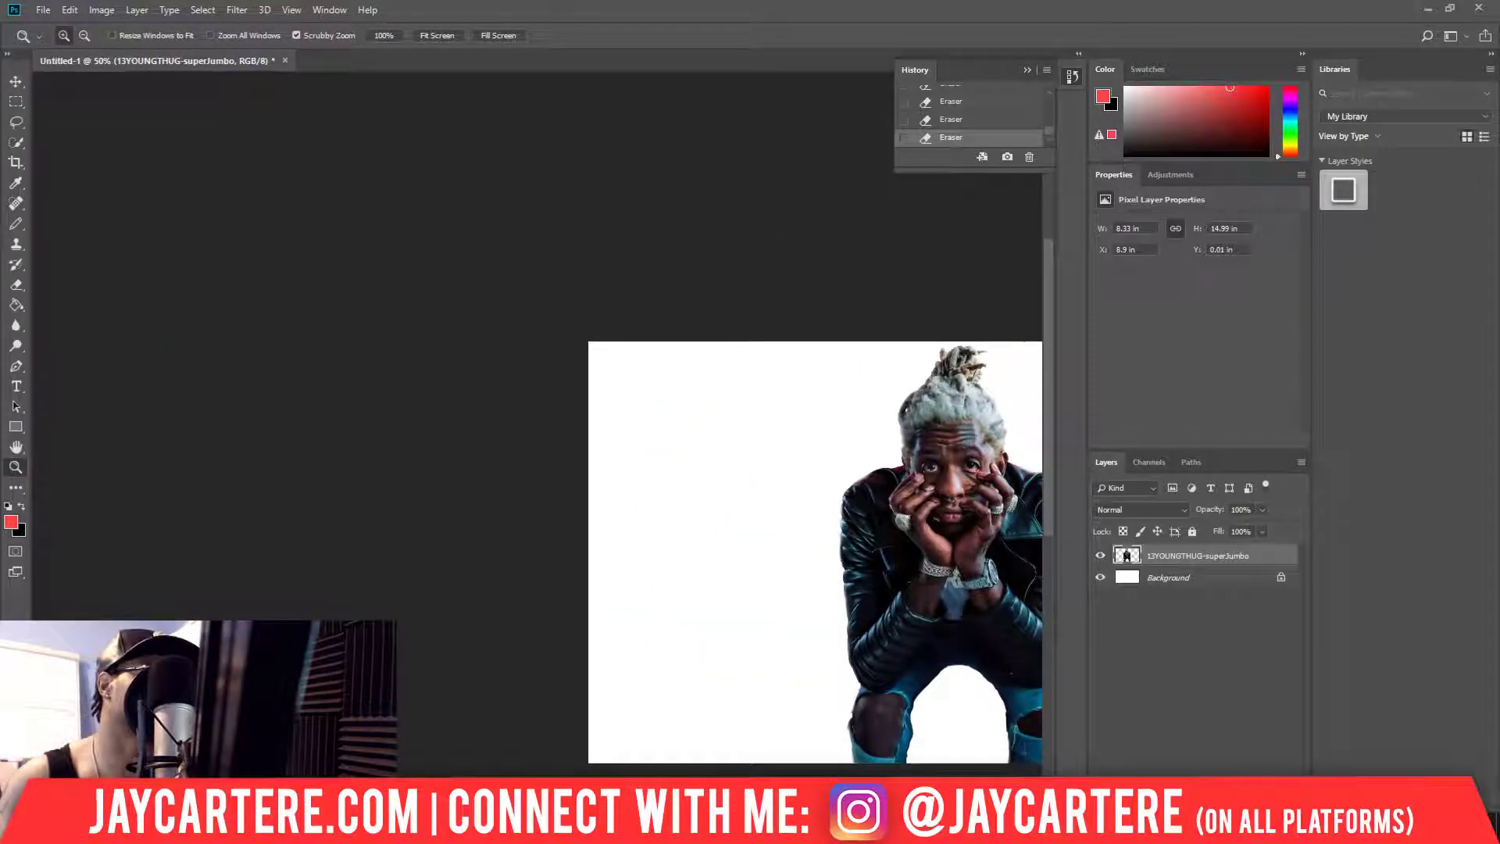
pyautogui.click(820, 529)
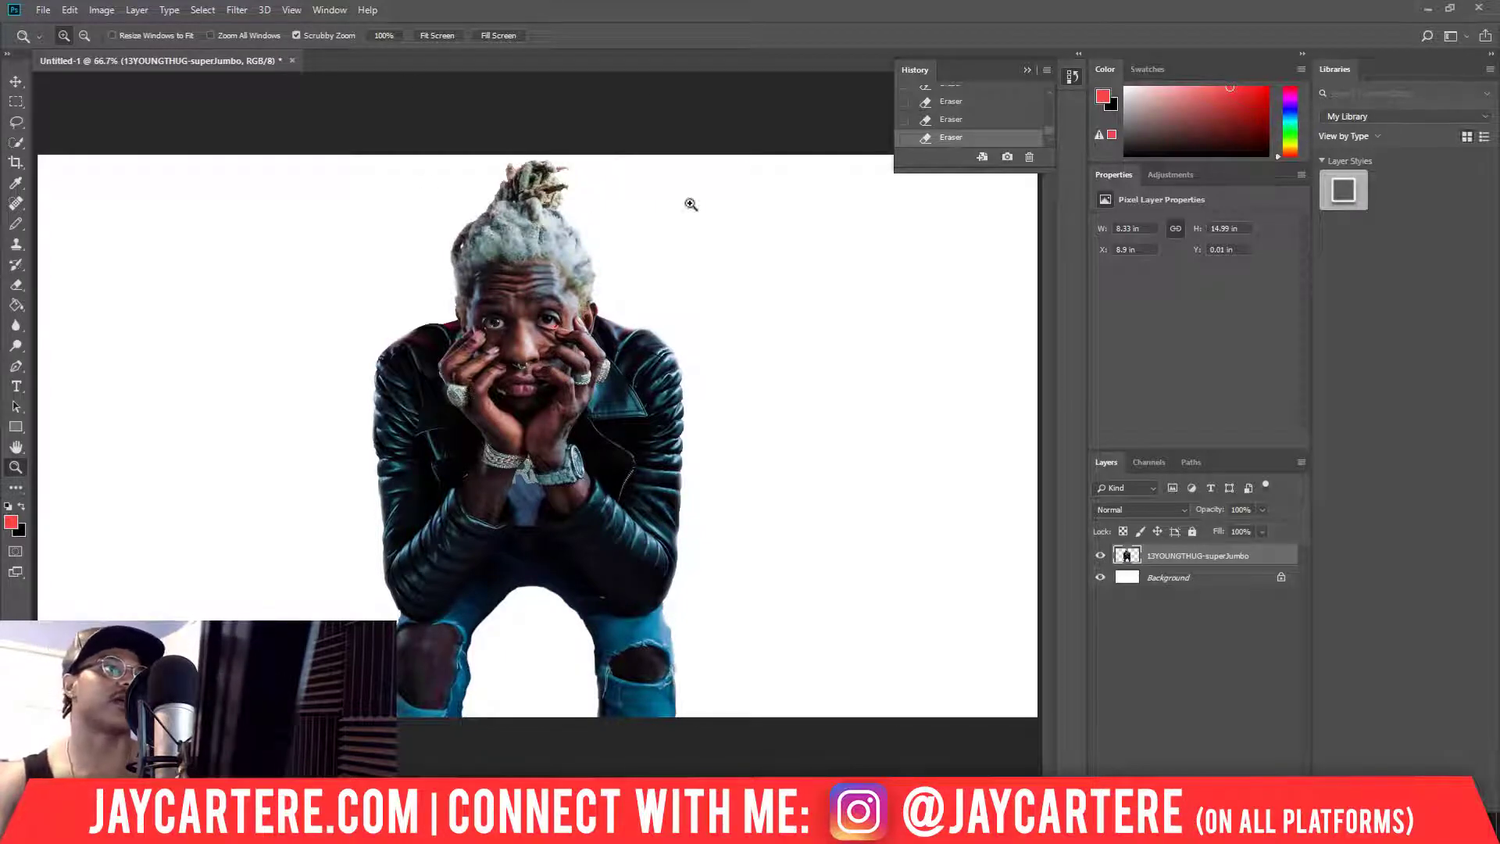
pyautogui.click(15, 82)
pyautogui.moveTo(513, 403)
pyautogui.mouseDown()
pyautogui.moveTo(546, 410)
pyautogui.moveTo(512, 410)
pyautogui.mouseUp()
pyautogui.moveTo(596, 432); pyautogui.dragTo(690, 428)
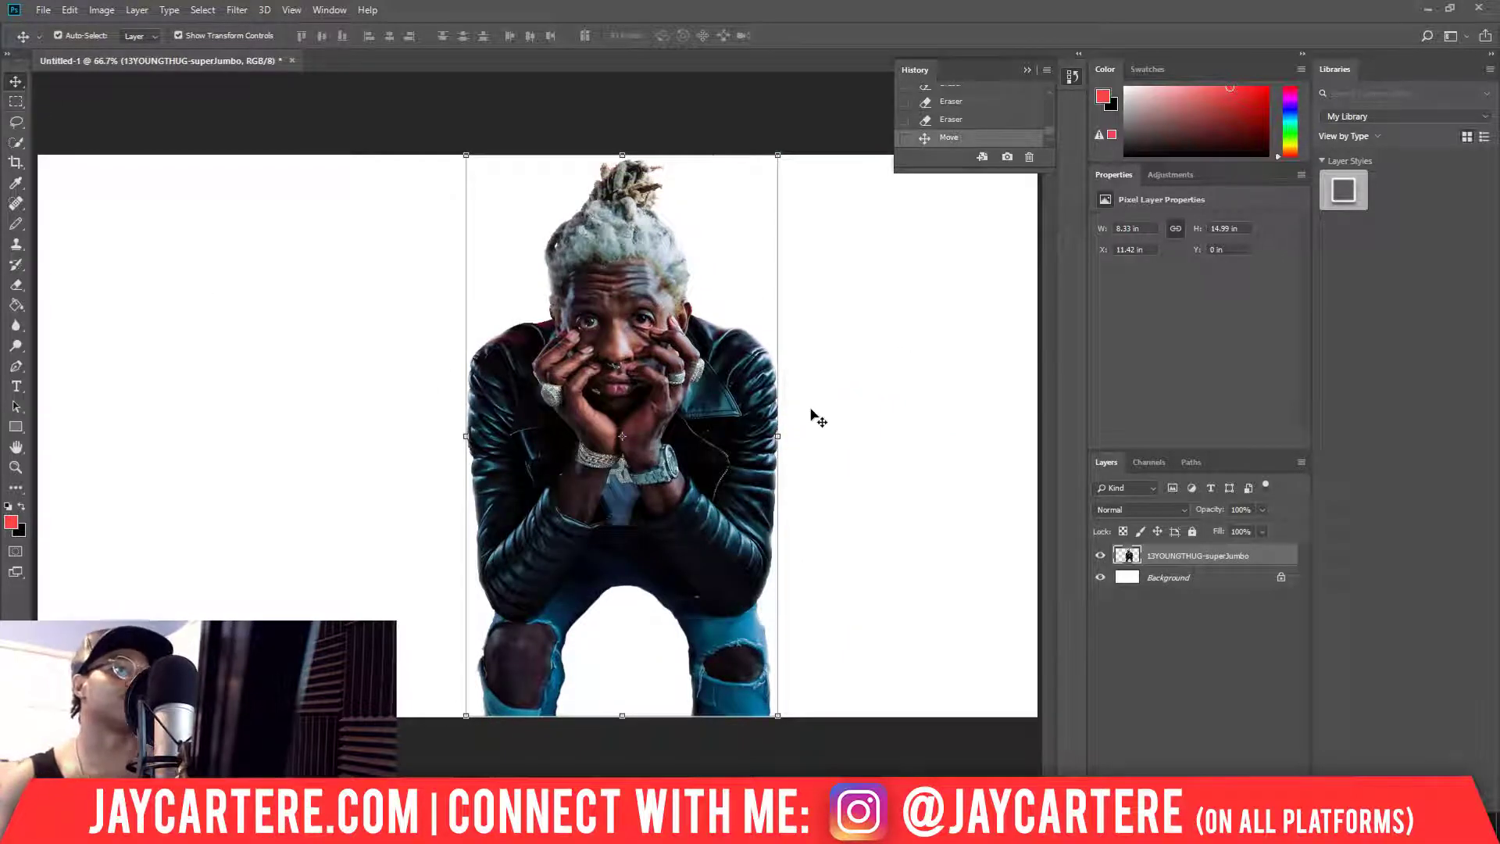
# - Turn on the Stroke effect in the cutout layer's blending options and move the dialog off the figure
pyautogui.rightClick(1191, 560)
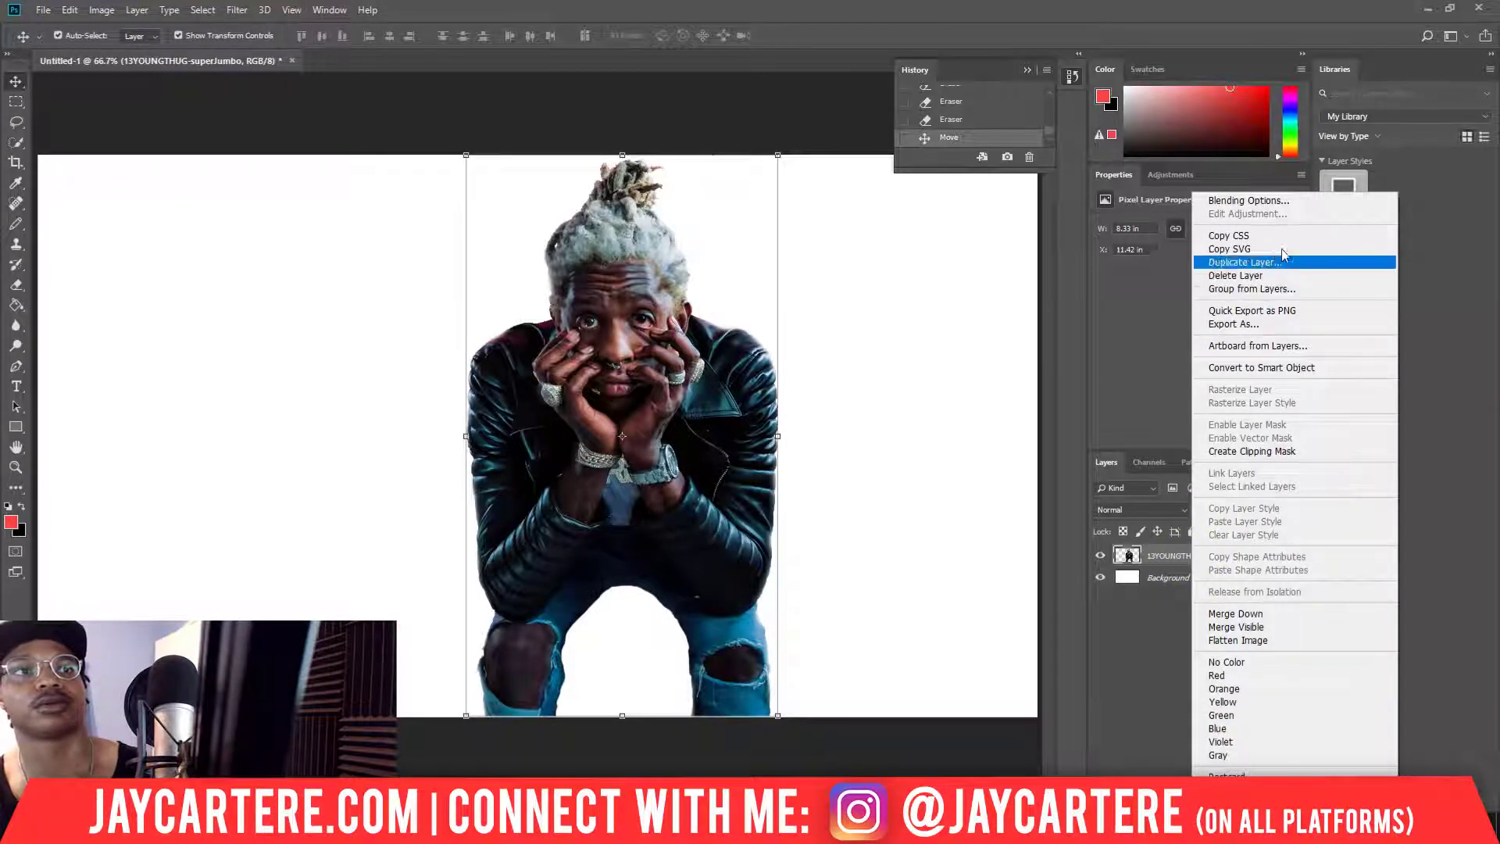
pyautogui.click(1281, 202)
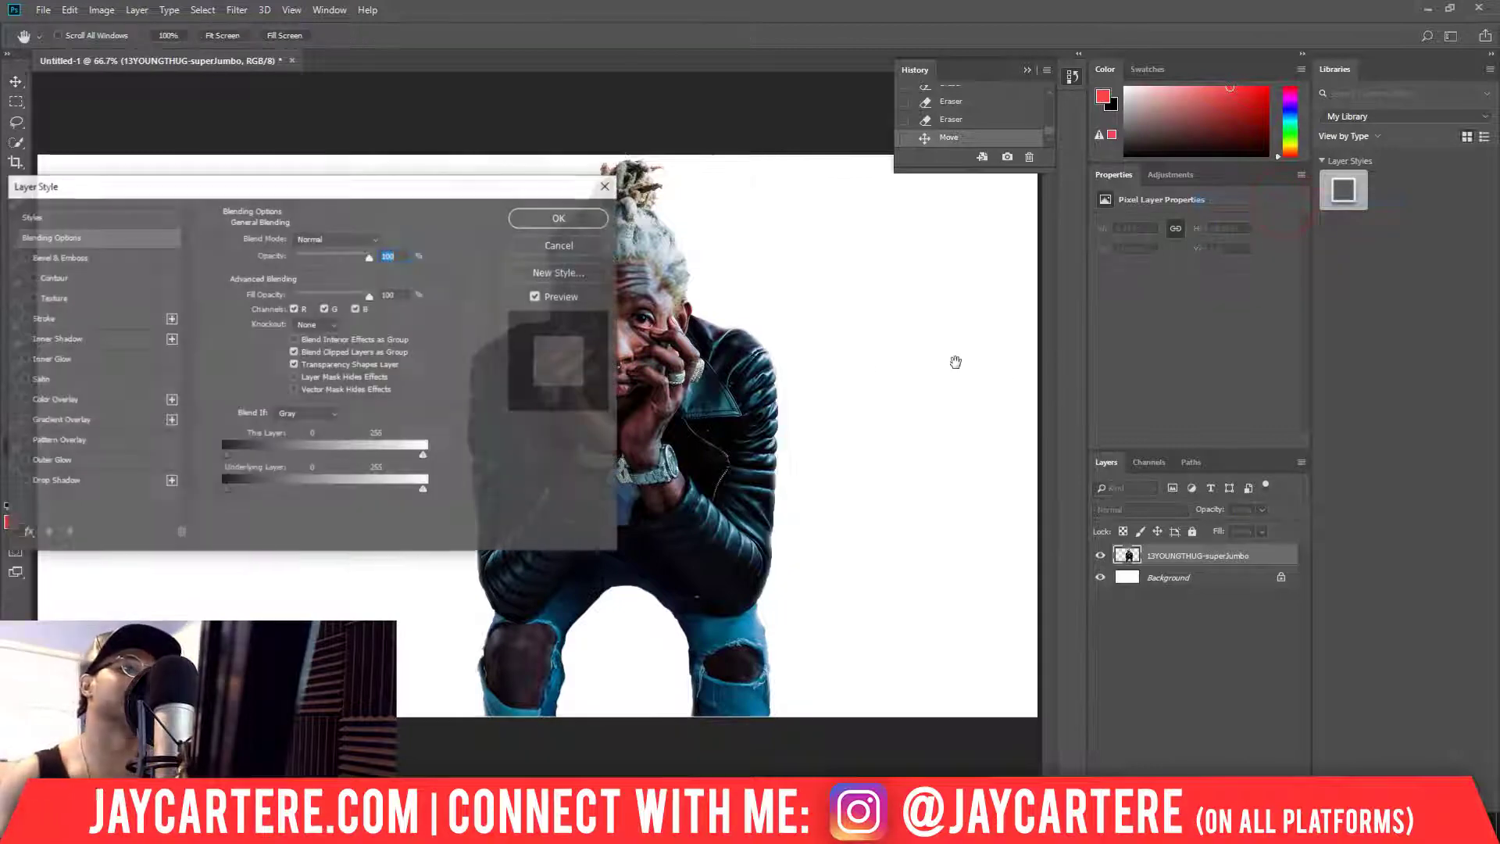
pyautogui.moveTo(362, 191); pyautogui.dragTo(1066, 244)
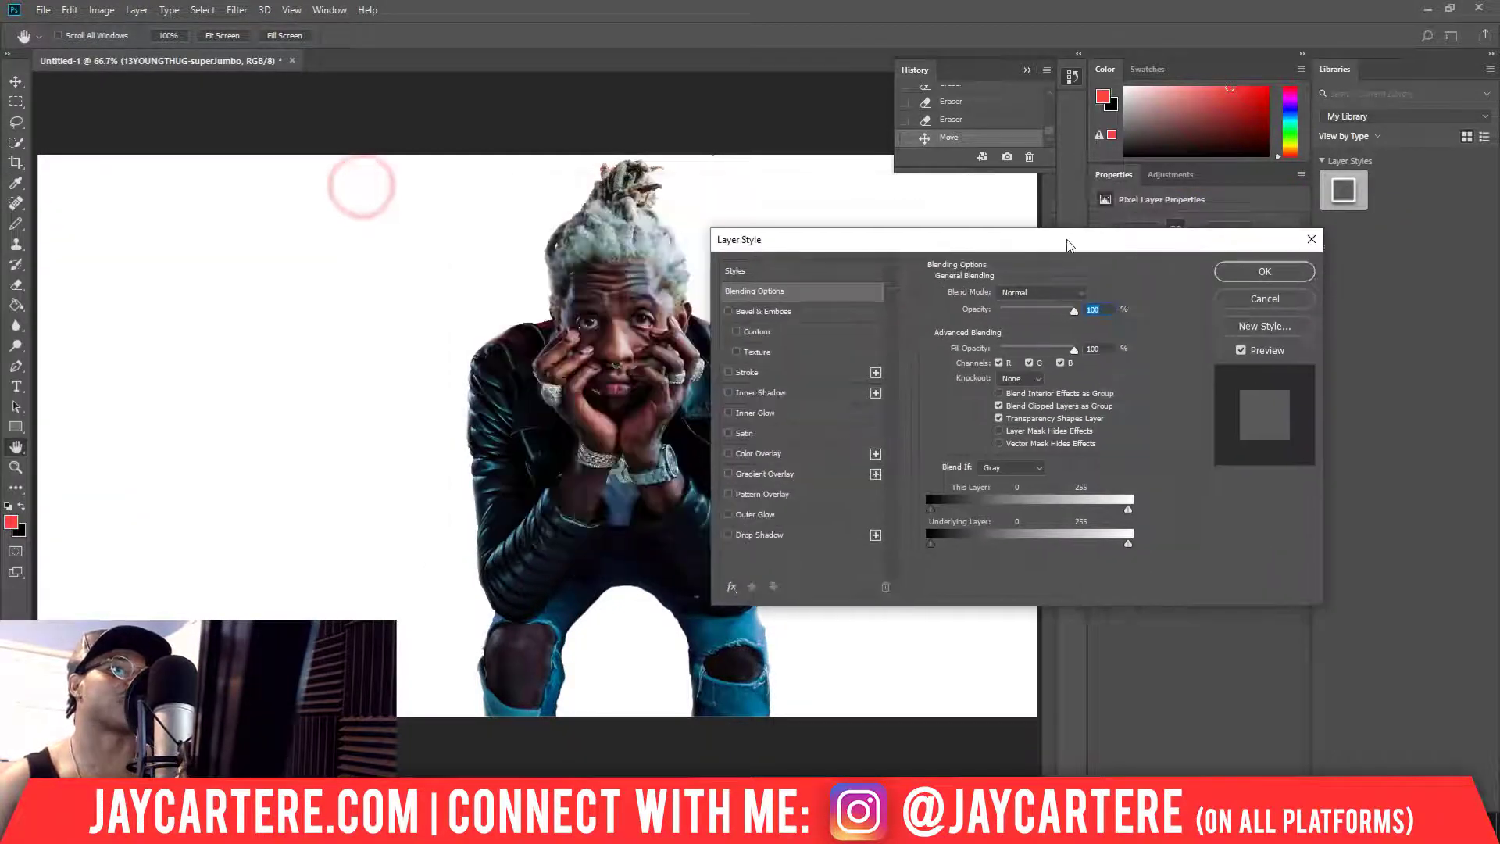
pyautogui.click(746, 375)
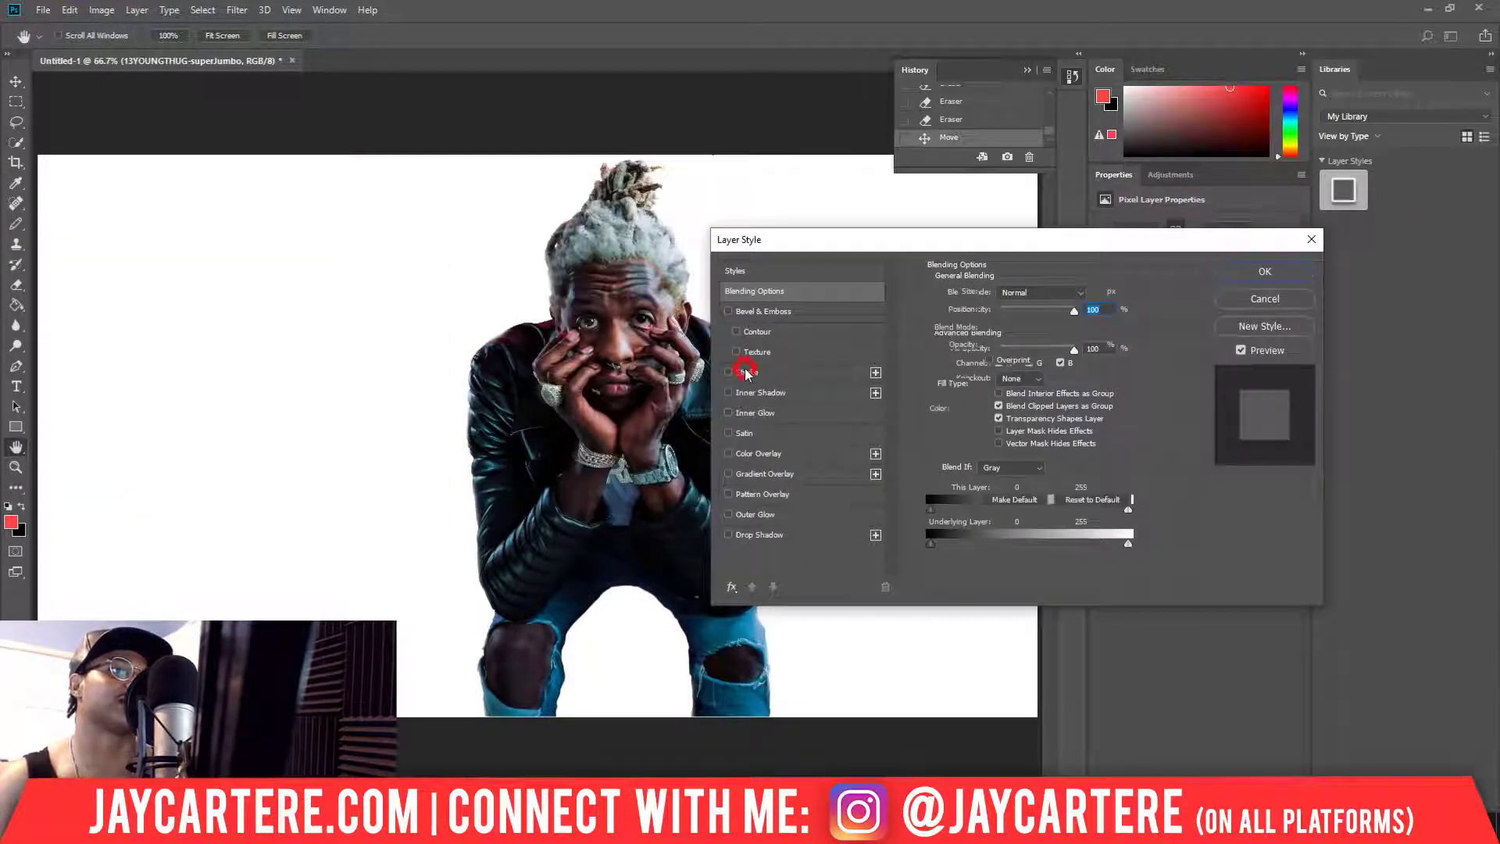
pyautogui.moveTo(981, 245); pyautogui.dragTo(1015, 218)
pyautogui.moveTo(1009, 239); pyautogui.dragTo(854, 218)
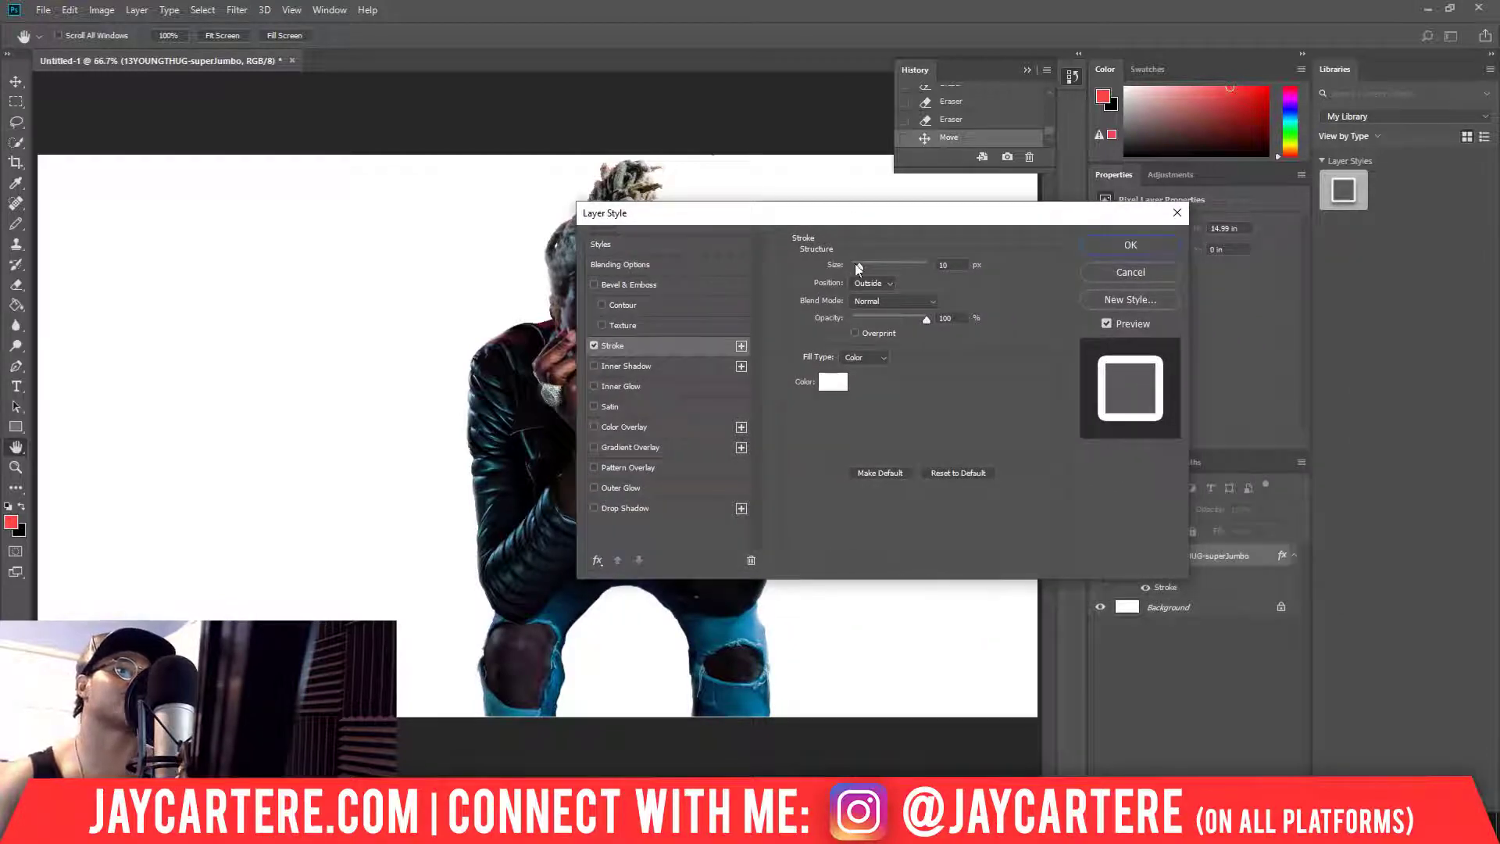
# - Set the stroke color to ff0000 and apply the layer style to the cutout
pyautogui.click(833, 382)
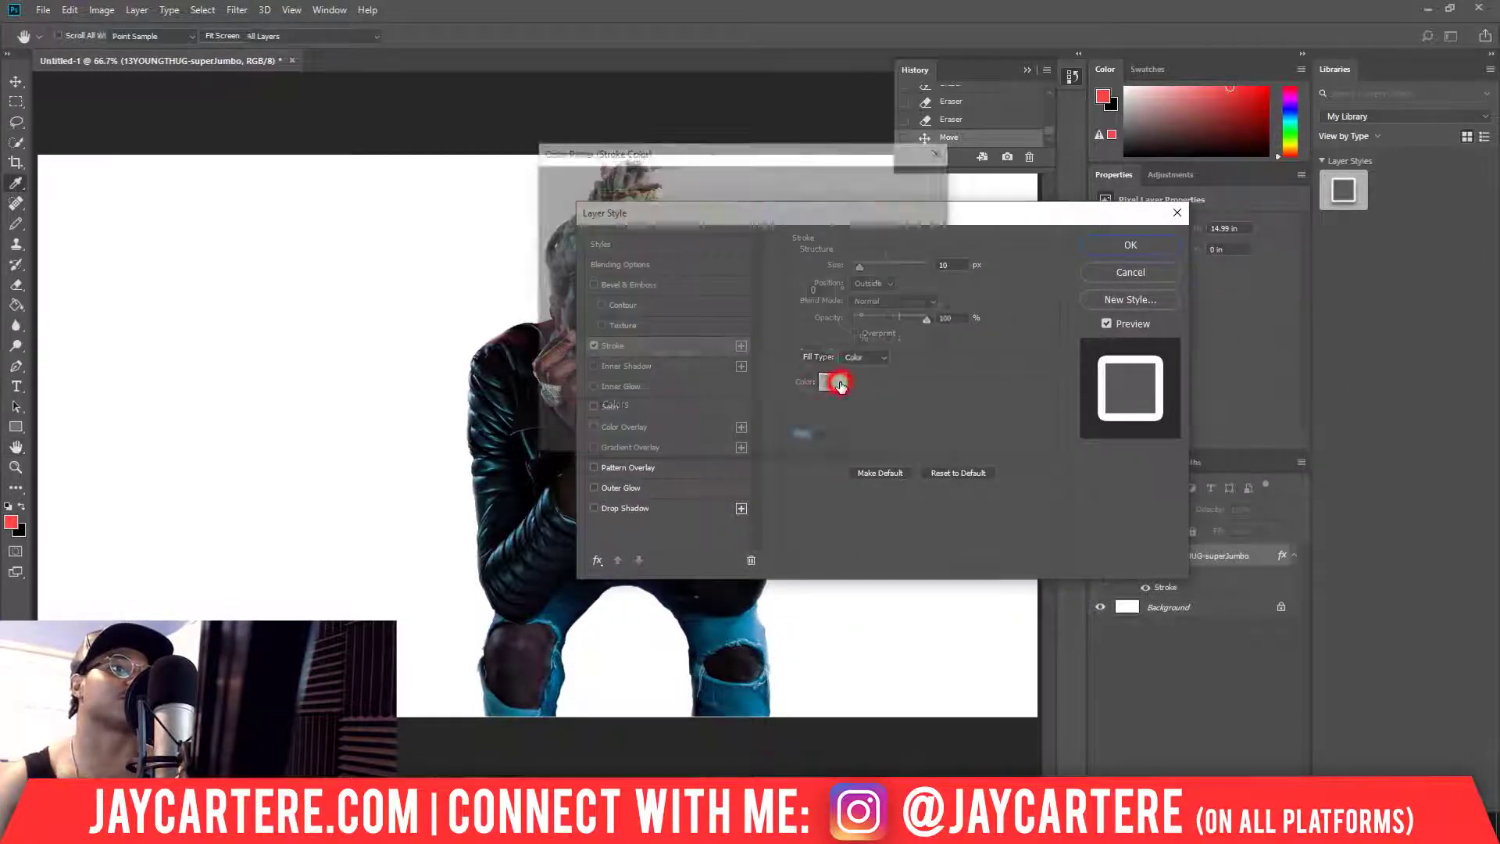
pyautogui.write('ff0000')
pyautogui.click(899, 181)
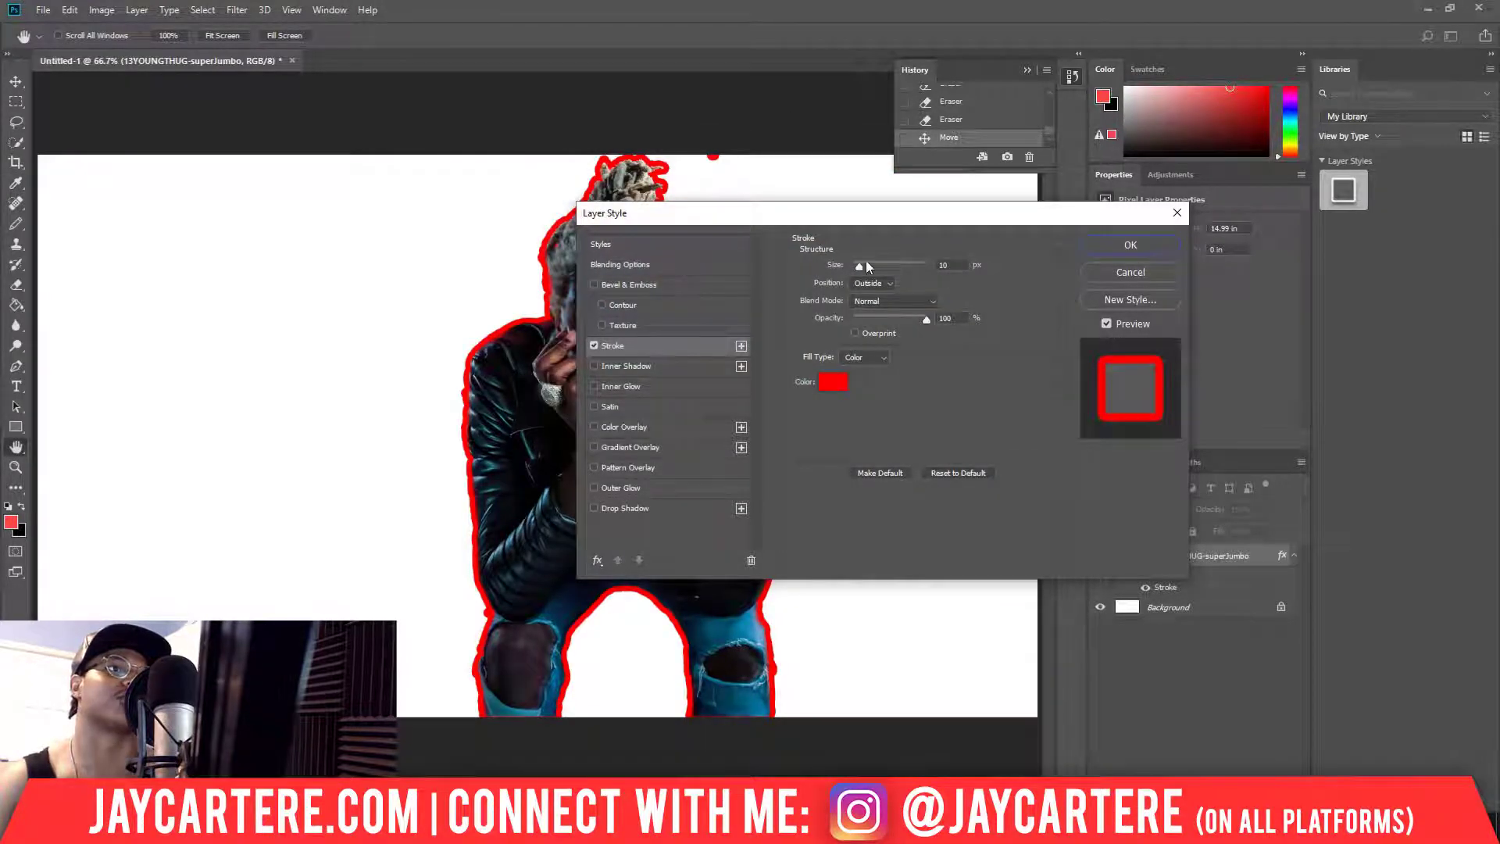
pyautogui.click(1122, 245)
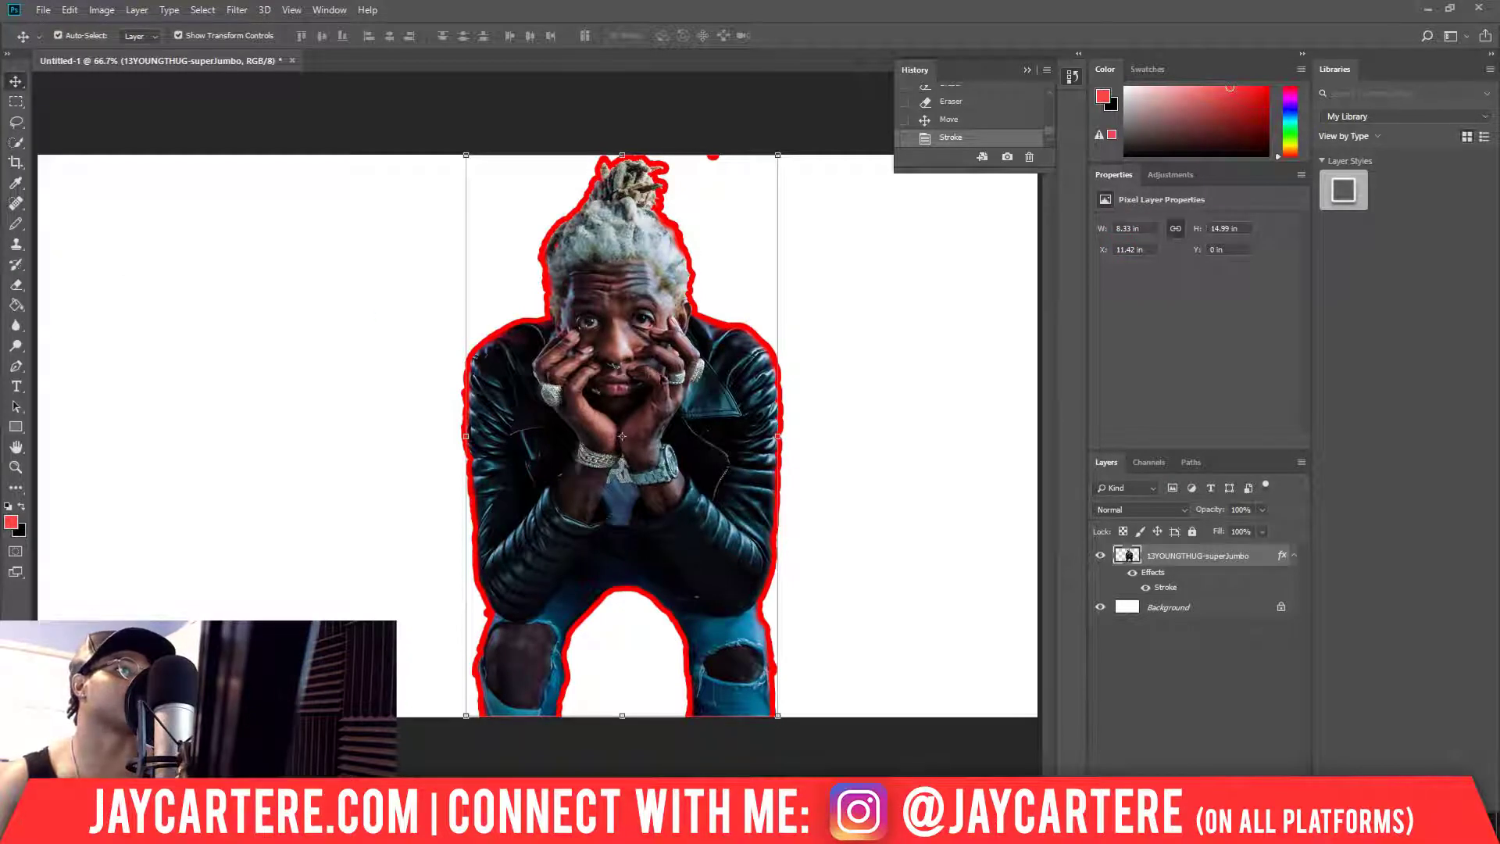
# - Lower the cutout to expose the stray outlined dot beside the hair, erase it, and move the cutout back up and slightly right
pyautogui.moveTo(700, 375); pyautogui.dragTo(701, 393)
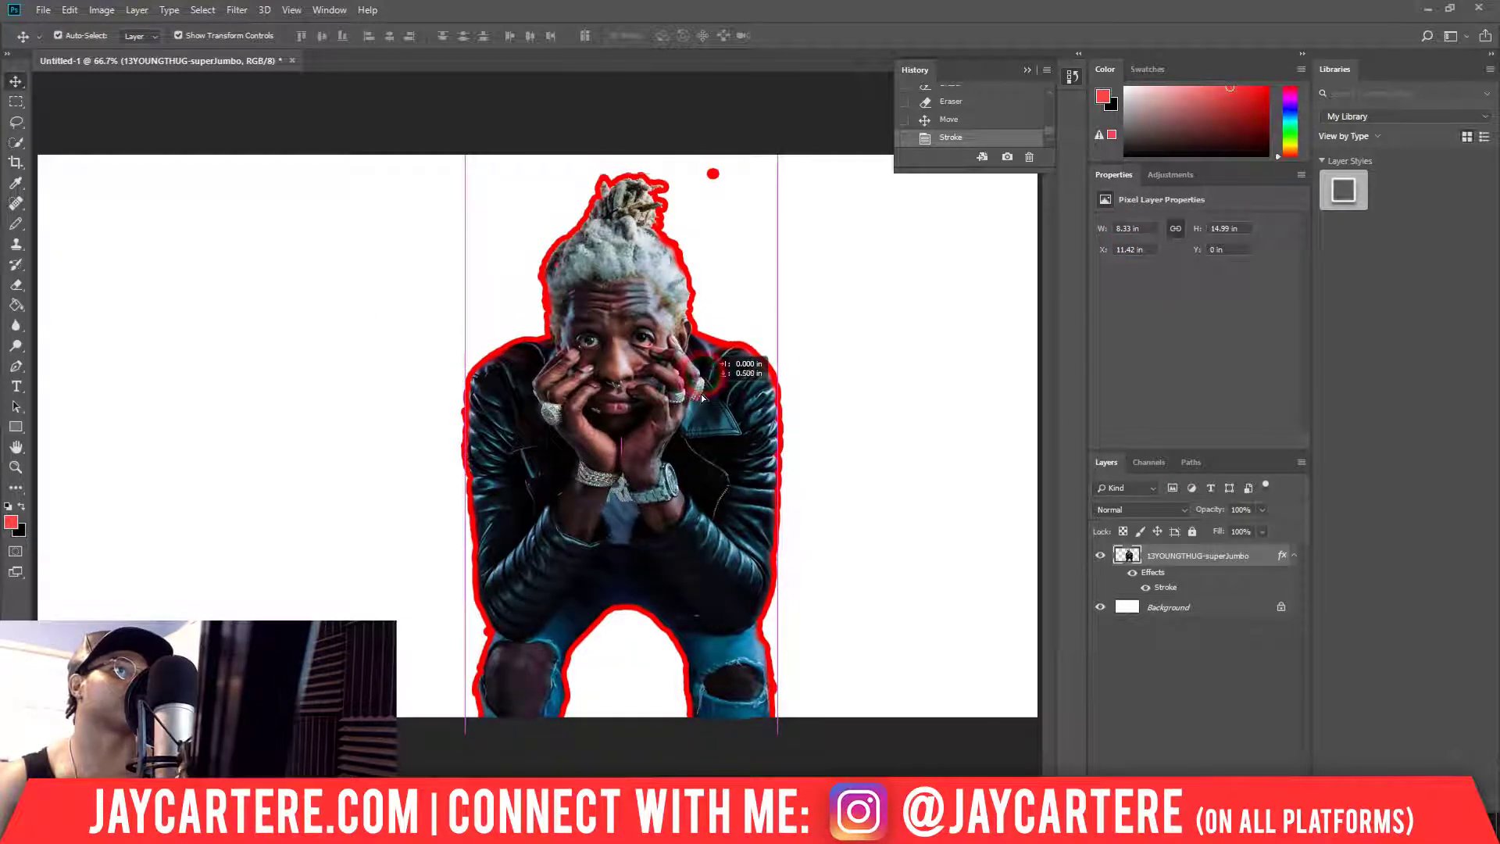
pyautogui.click(16, 285)
pyautogui.moveTo(708, 165); pyautogui.dragTo(728, 221)
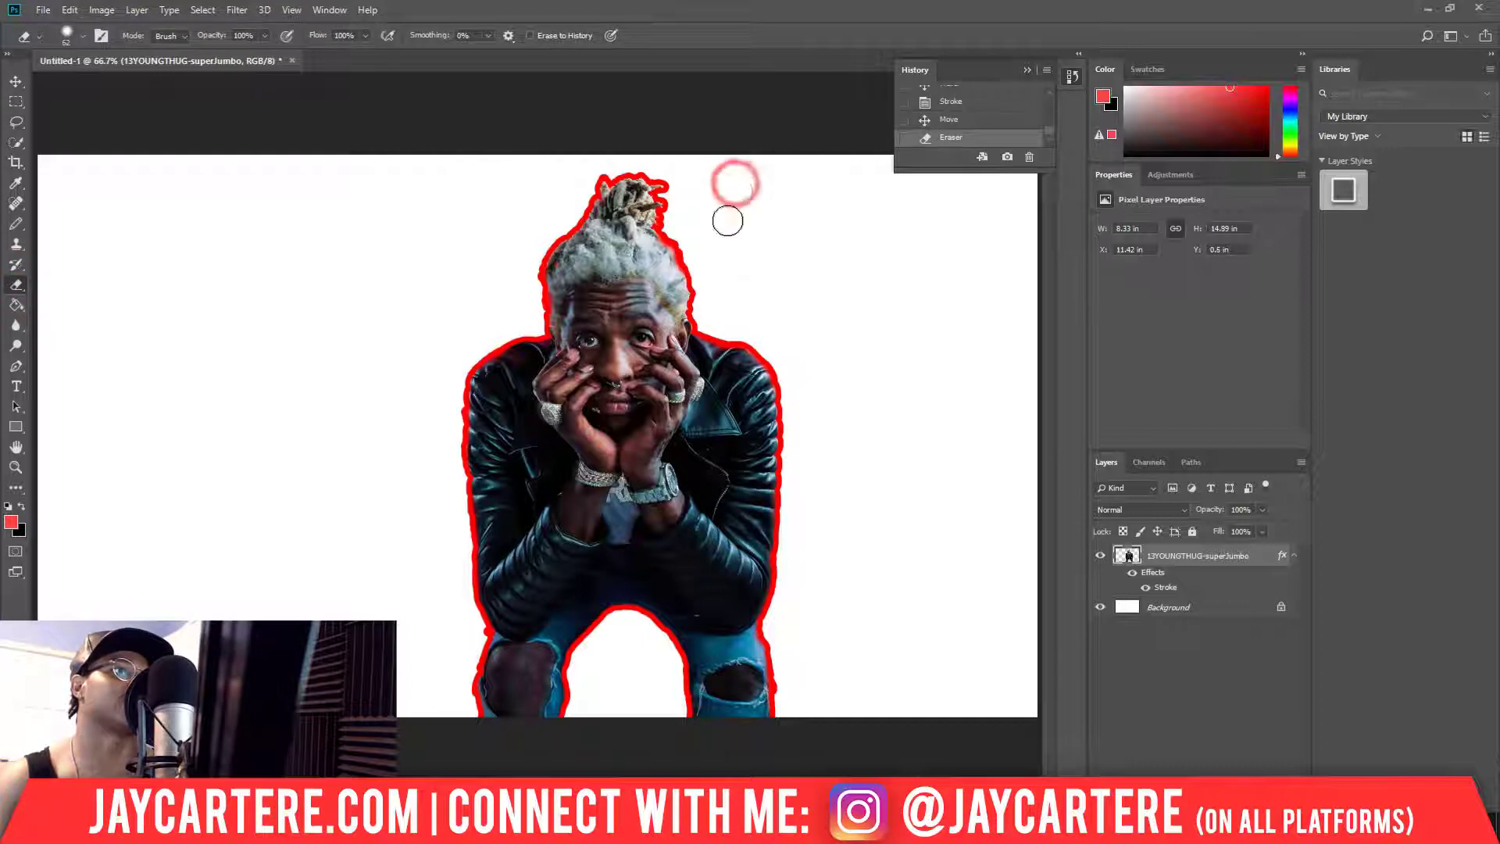
pyautogui.click(15, 81)
pyautogui.moveTo(652, 405); pyautogui.dragTo(687, 390)
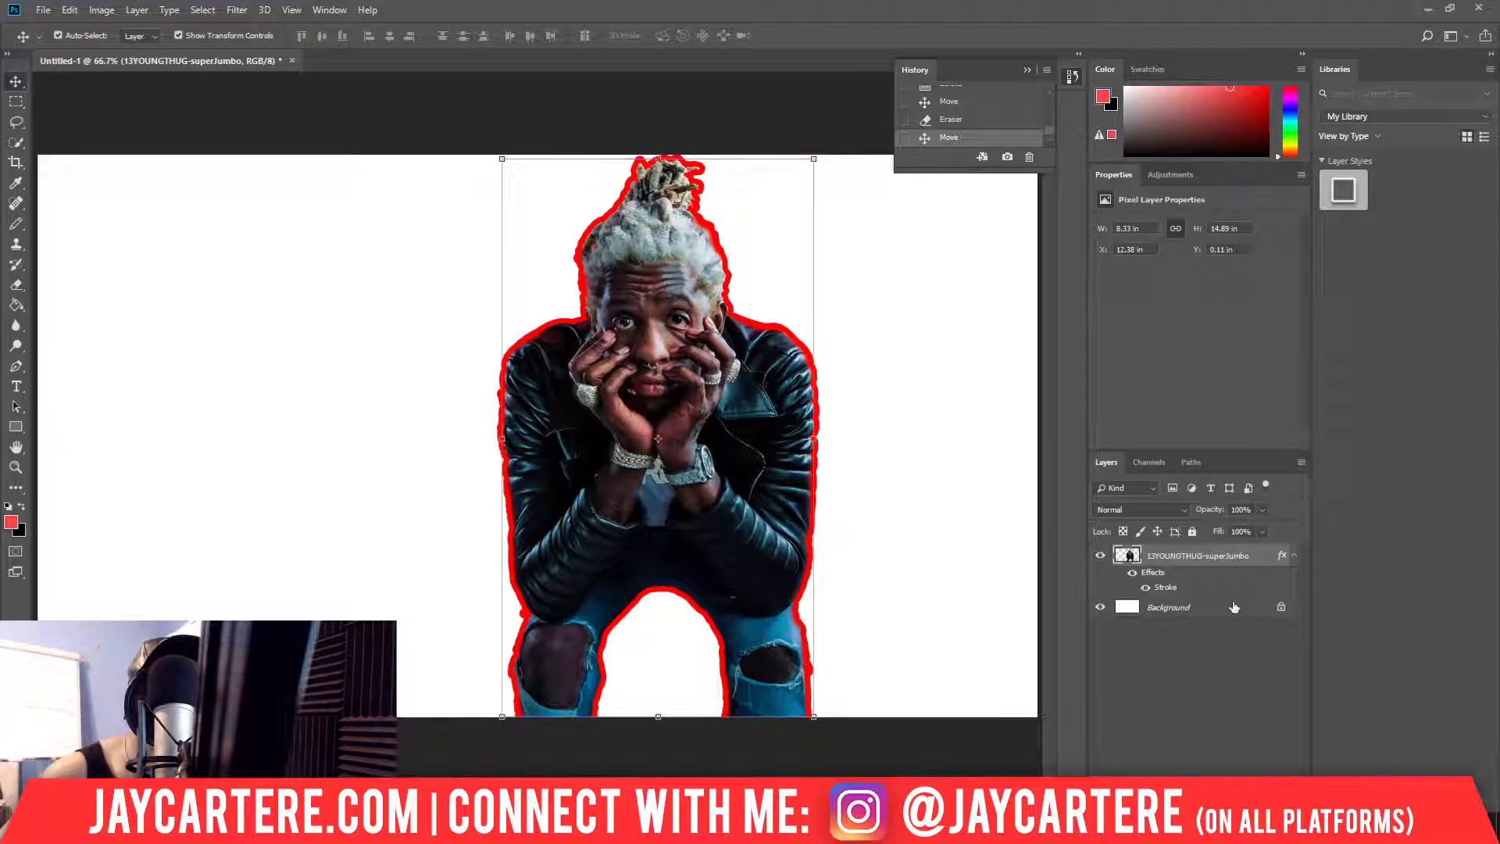
# - Fill the Background layer with the red foreground color using the Paint Bucket
pyautogui.click(1186, 608)
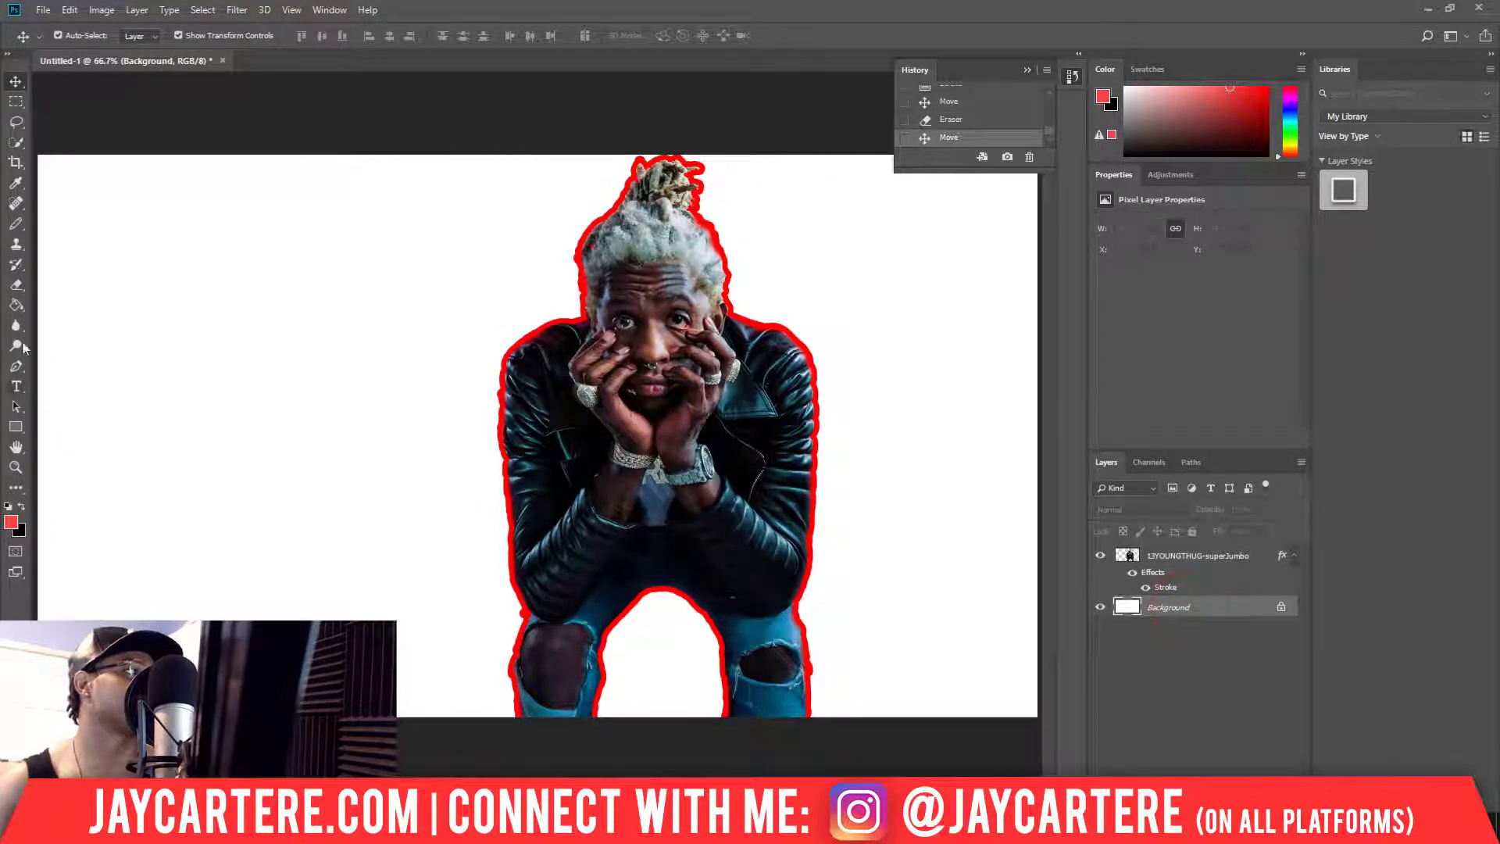
pyautogui.click(16, 304)
pyautogui.click(325, 335)
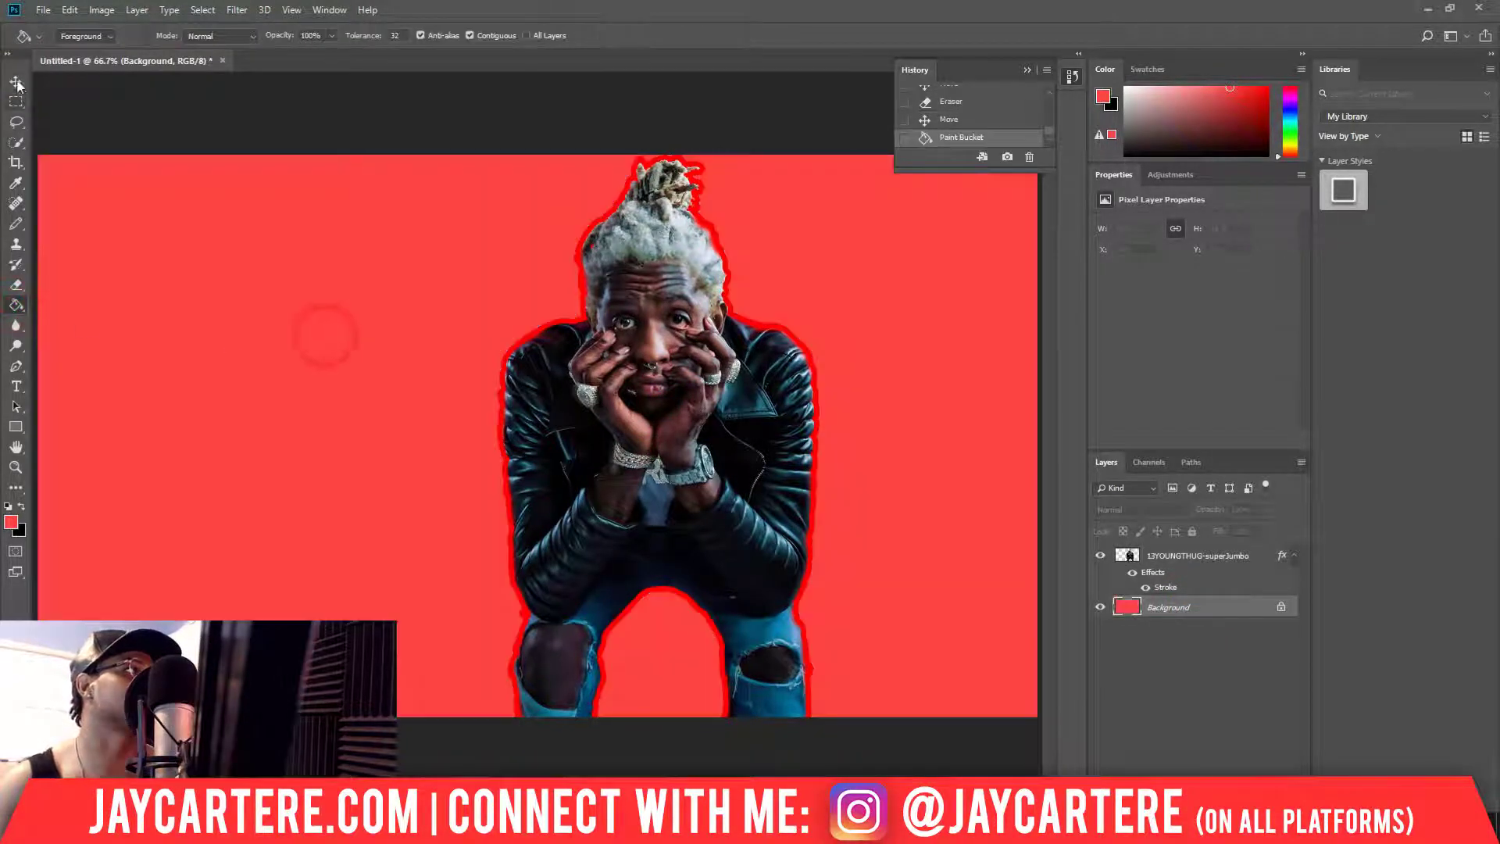
# - Change the cutout layer's stroke color to white, ffffff, and apply the layer style
pyautogui.press('v')
pyautogui.click(760, 465)
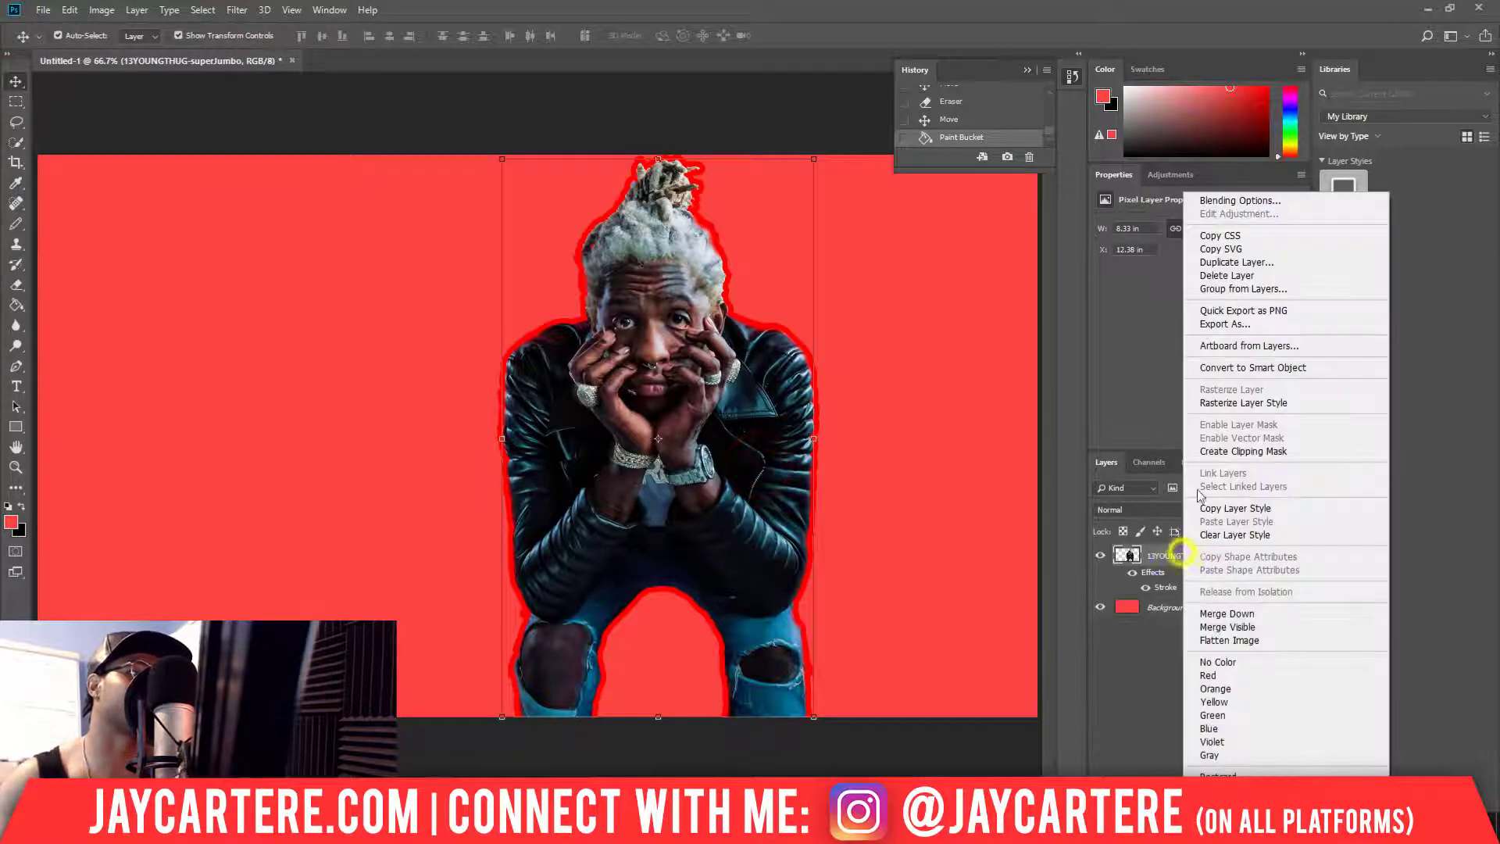
pyautogui.rightClick(1175, 556)
pyautogui.click(1234, 200)
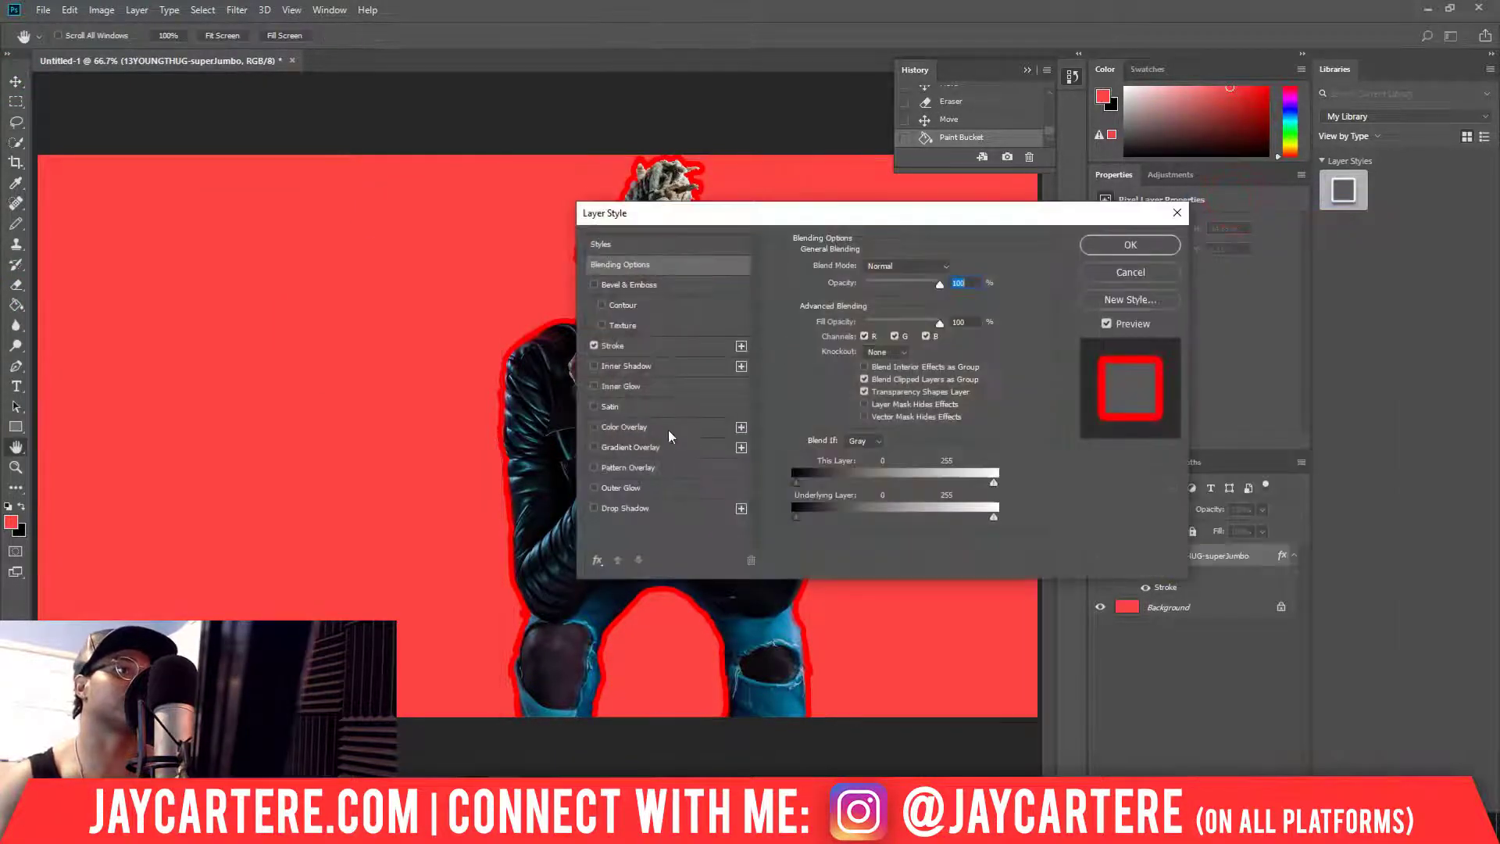
pyautogui.click(631, 345)
pyautogui.click(835, 383)
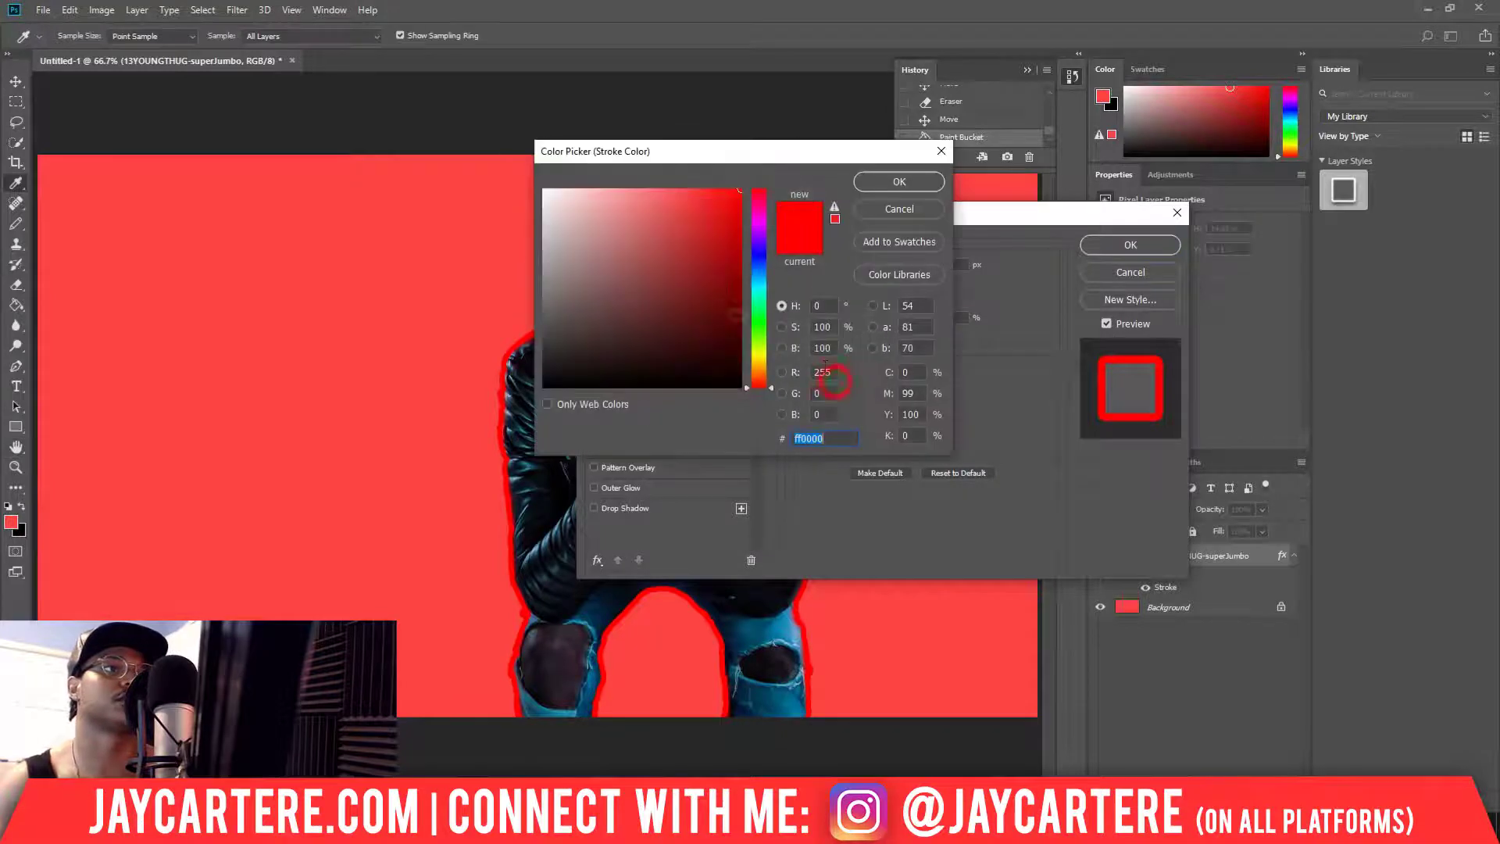
pyautogui.write('ffffff')
pyautogui.click(892, 182)
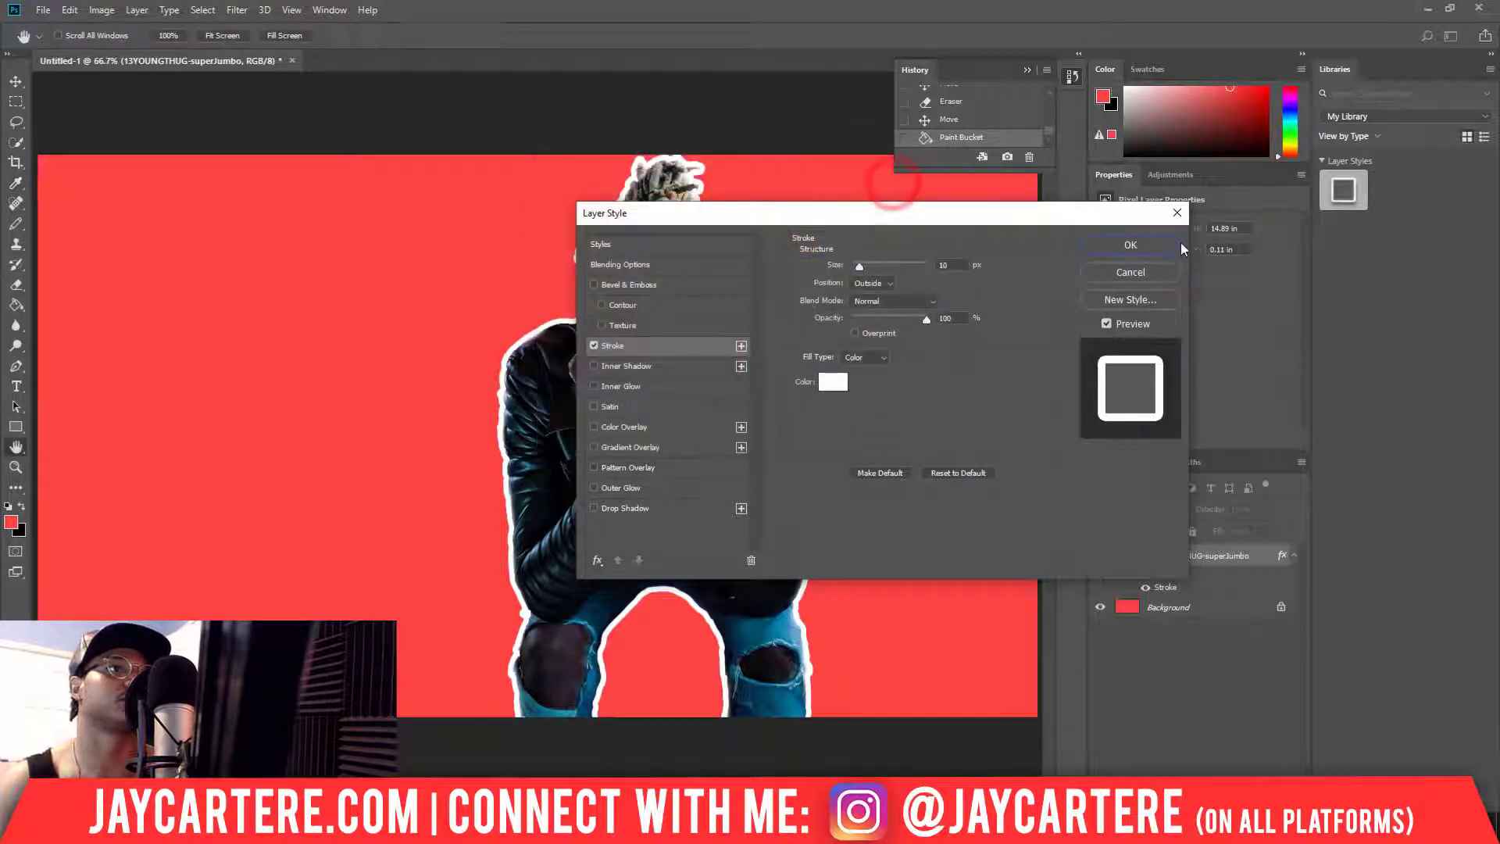
pyautogui.click(1154, 244)
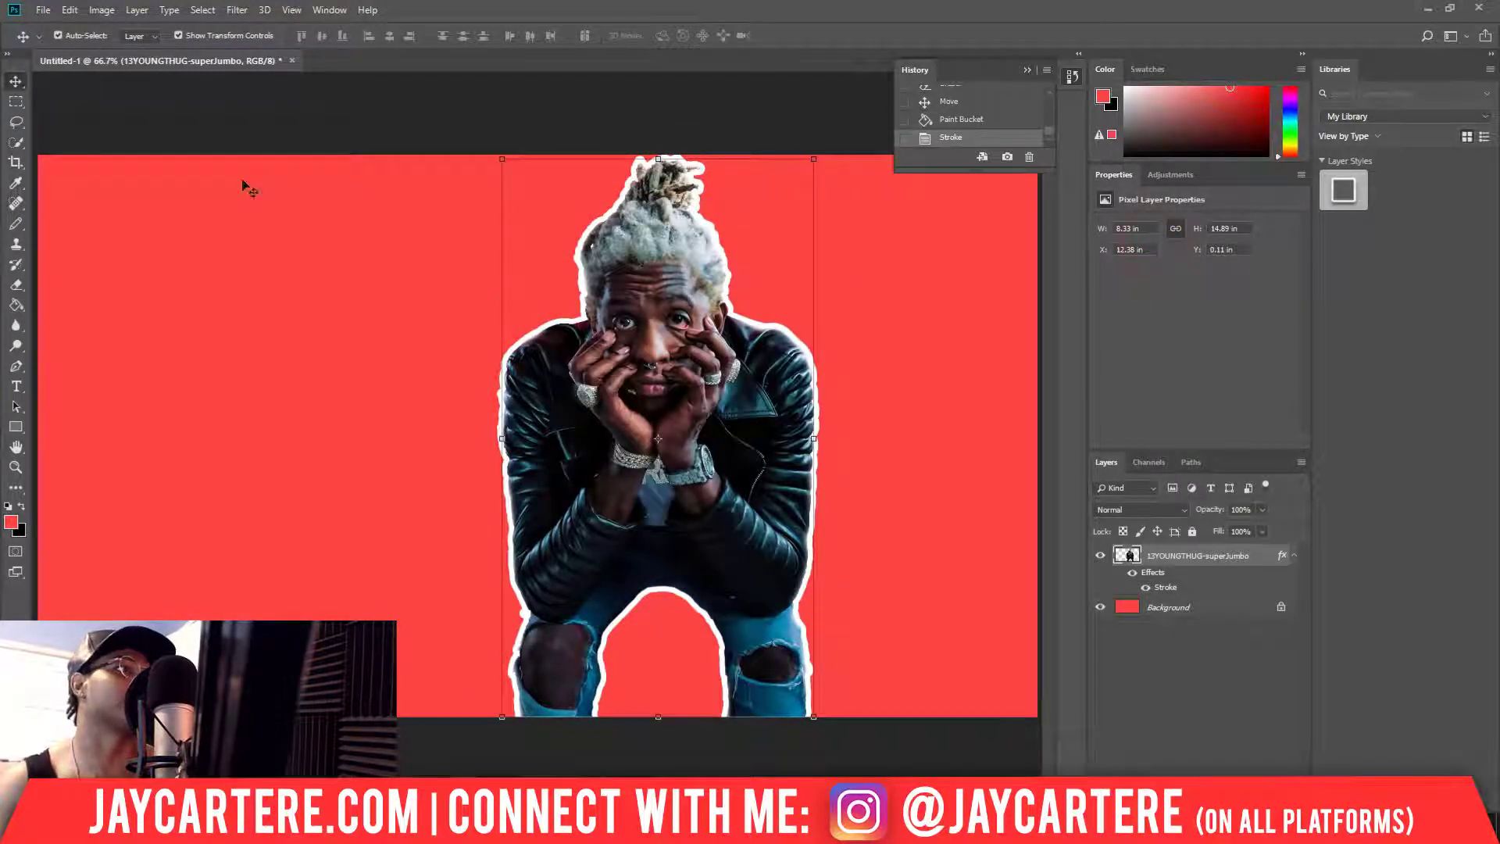
# - Move the cutout to the right side of the canvas, deselect it, and hide the Background layer
pyautogui.moveTo(639, 435); pyautogui.dragTo(771, 444)
pyautogui.click(614, 123)
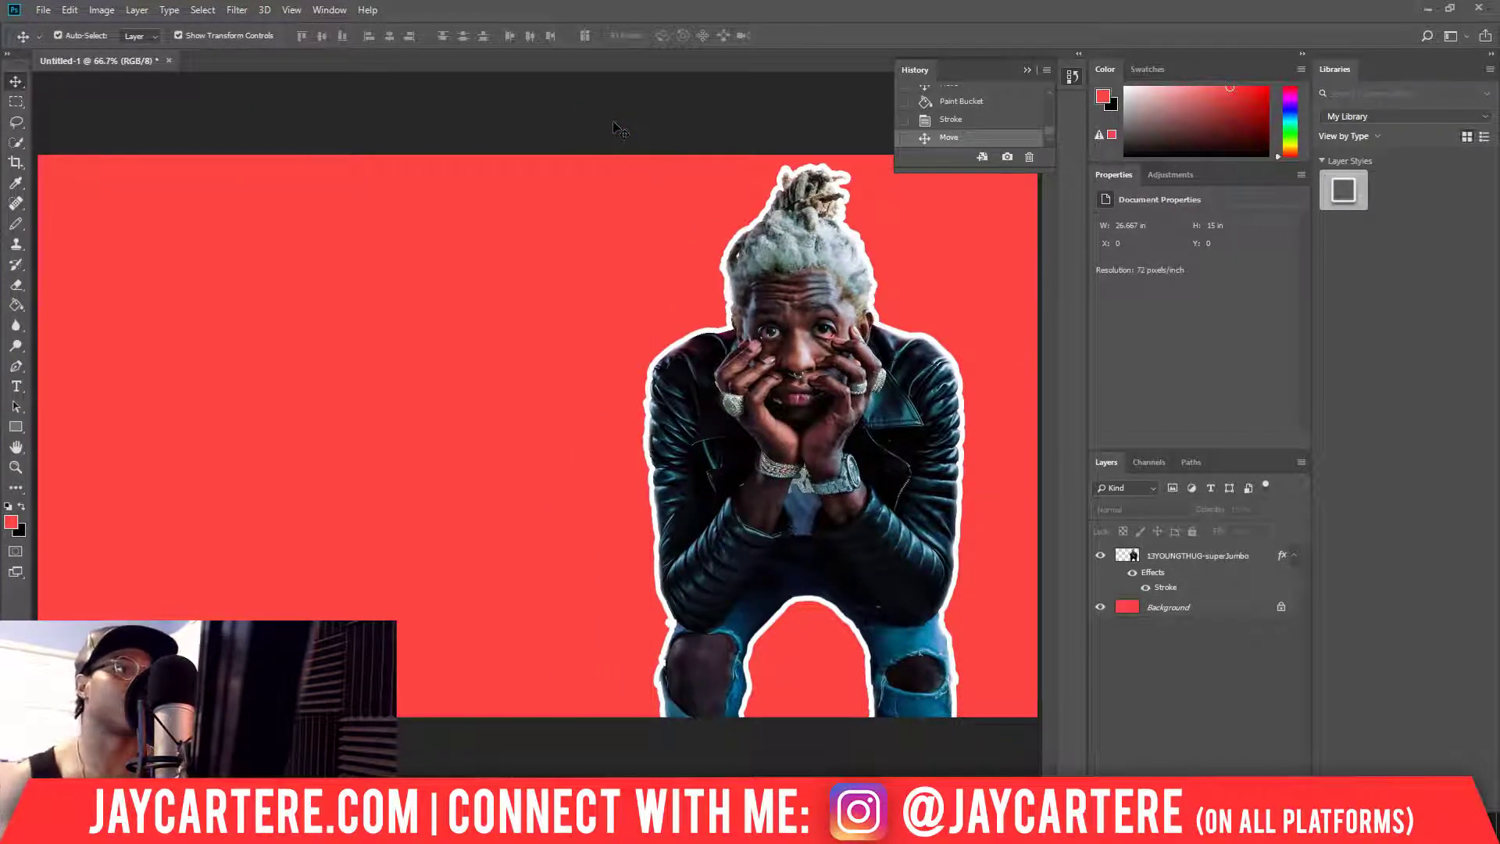
pyautogui.click(835, 332)
pyautogui.click(392, 334)
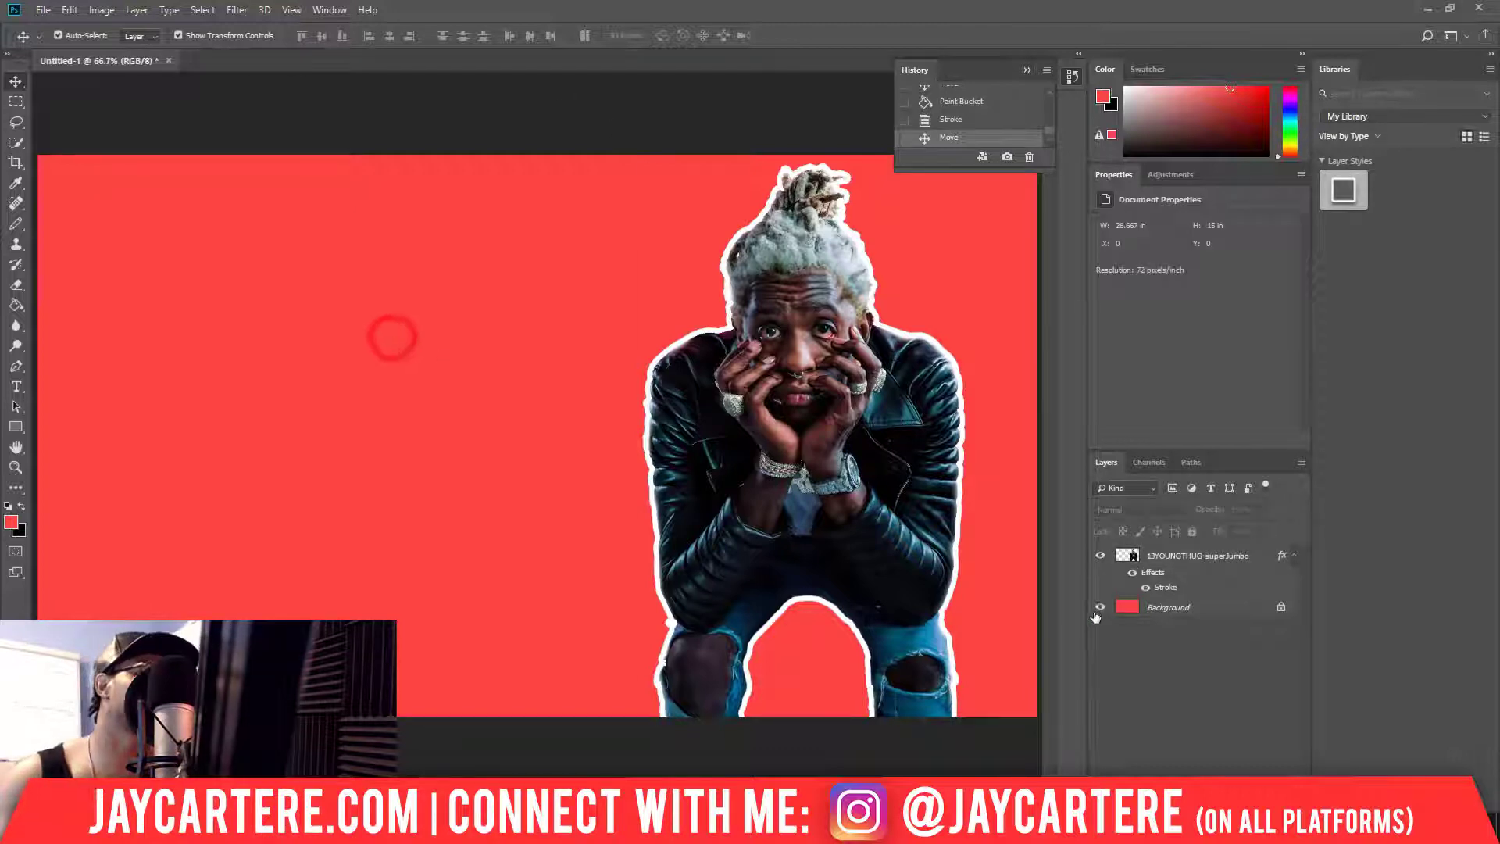
pyautogui.click(1098, 610)
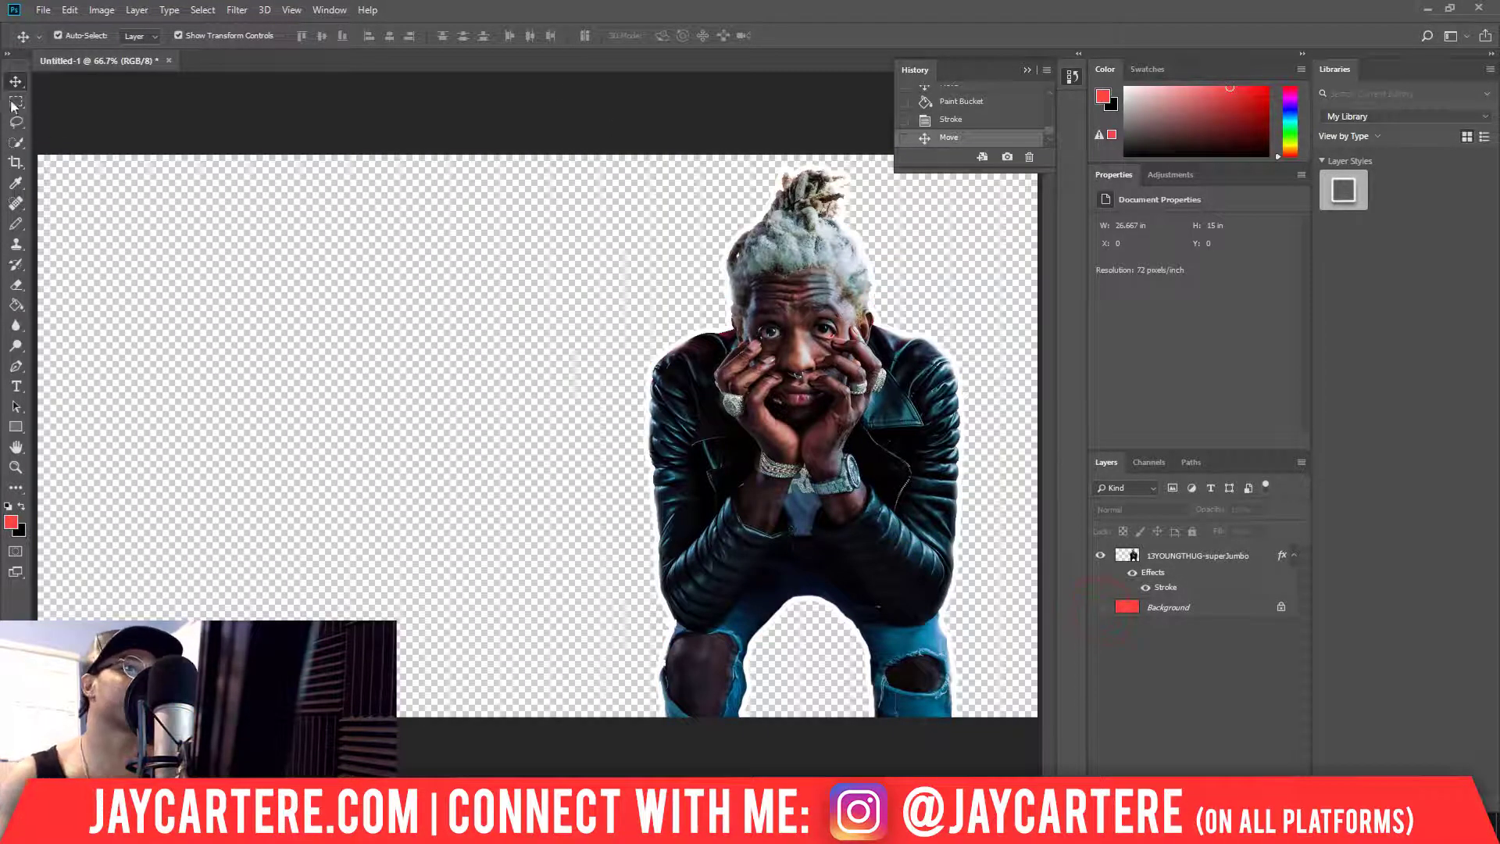
# - Save the document as a Photoshop file in the video assets folder, ending its file name with "thug thumb"
pyautogui.click(43, 10)
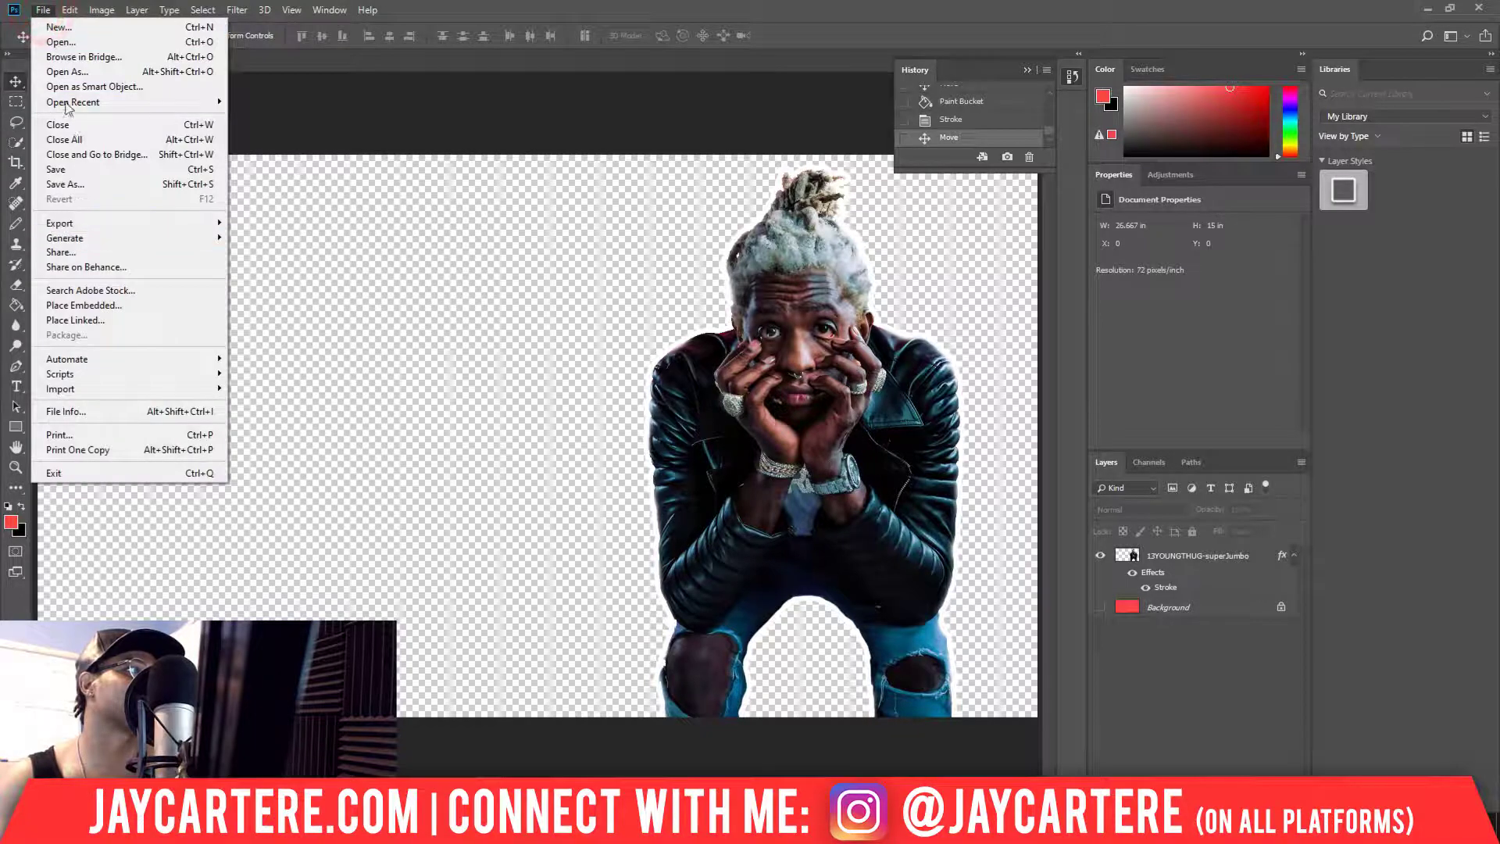
pyautogui.click(78, 186)
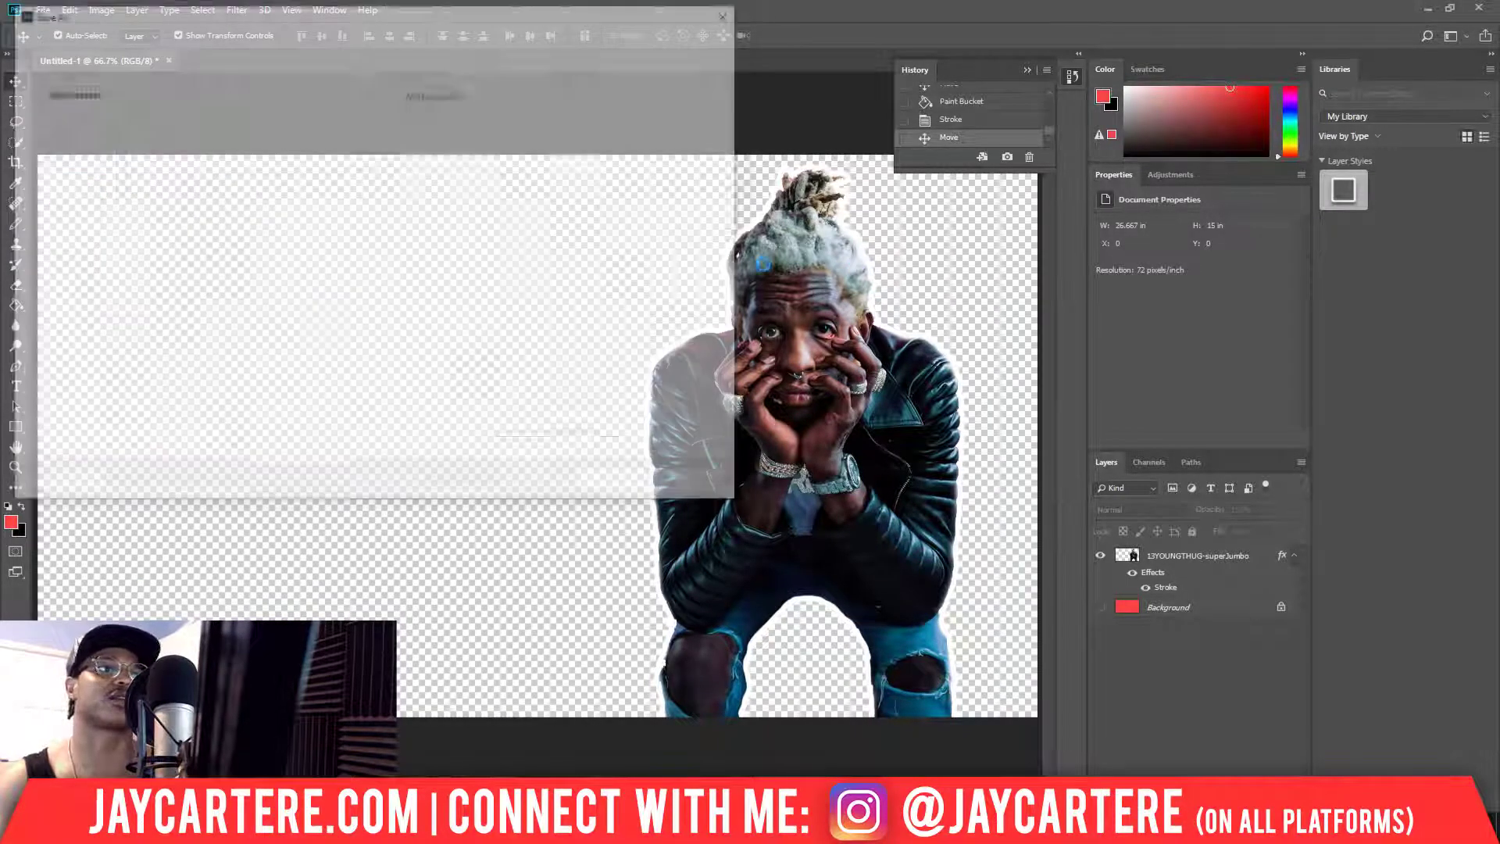
pyautogui.doubleClick(148, 339)
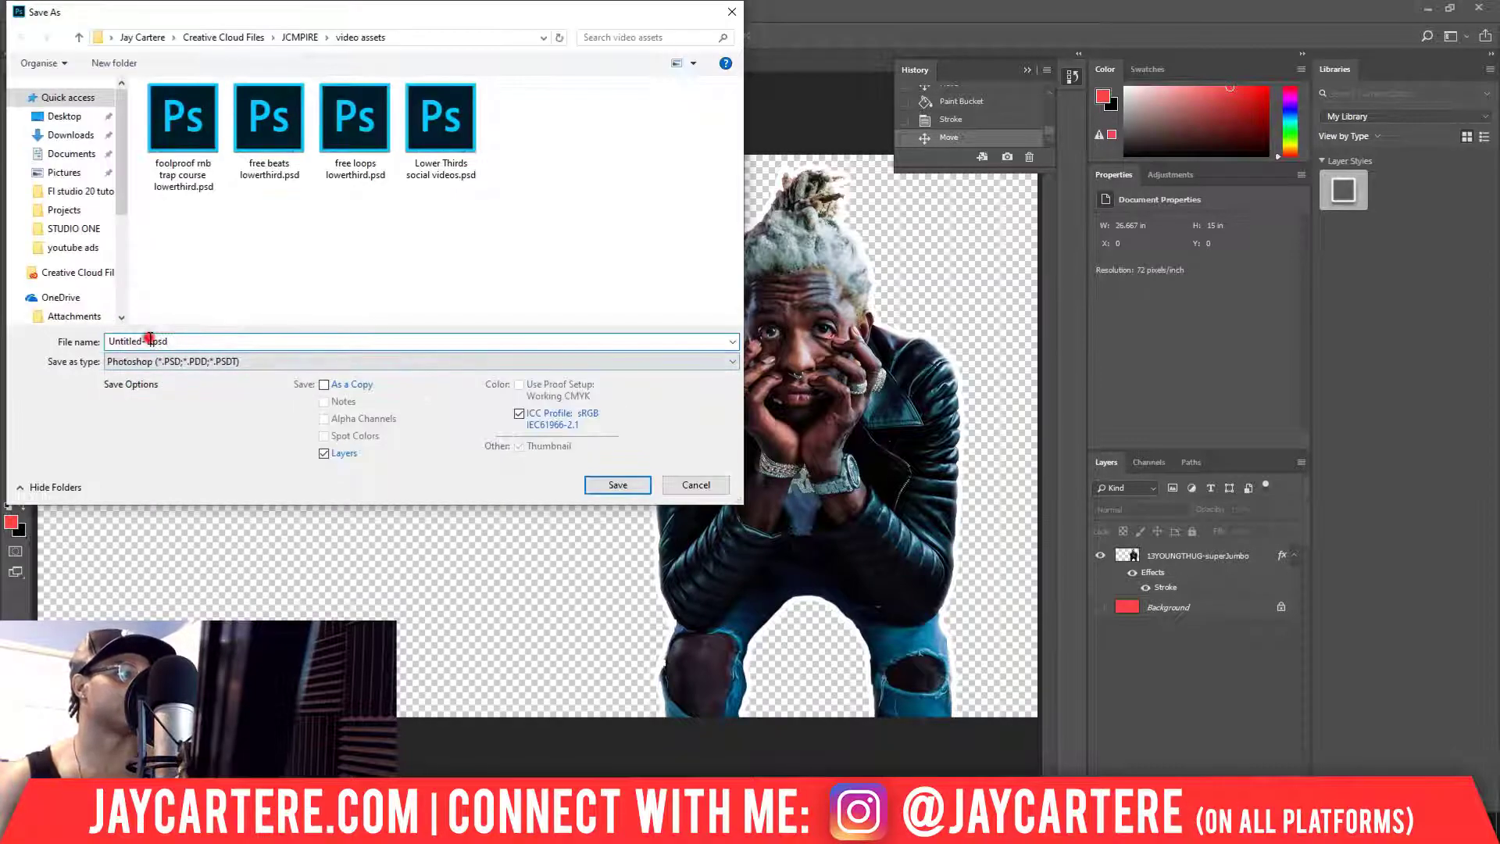
pyautogui.moveTo(107, 341); pyautogui.dragTo(63, 343)
pyautogui.write('yopo')
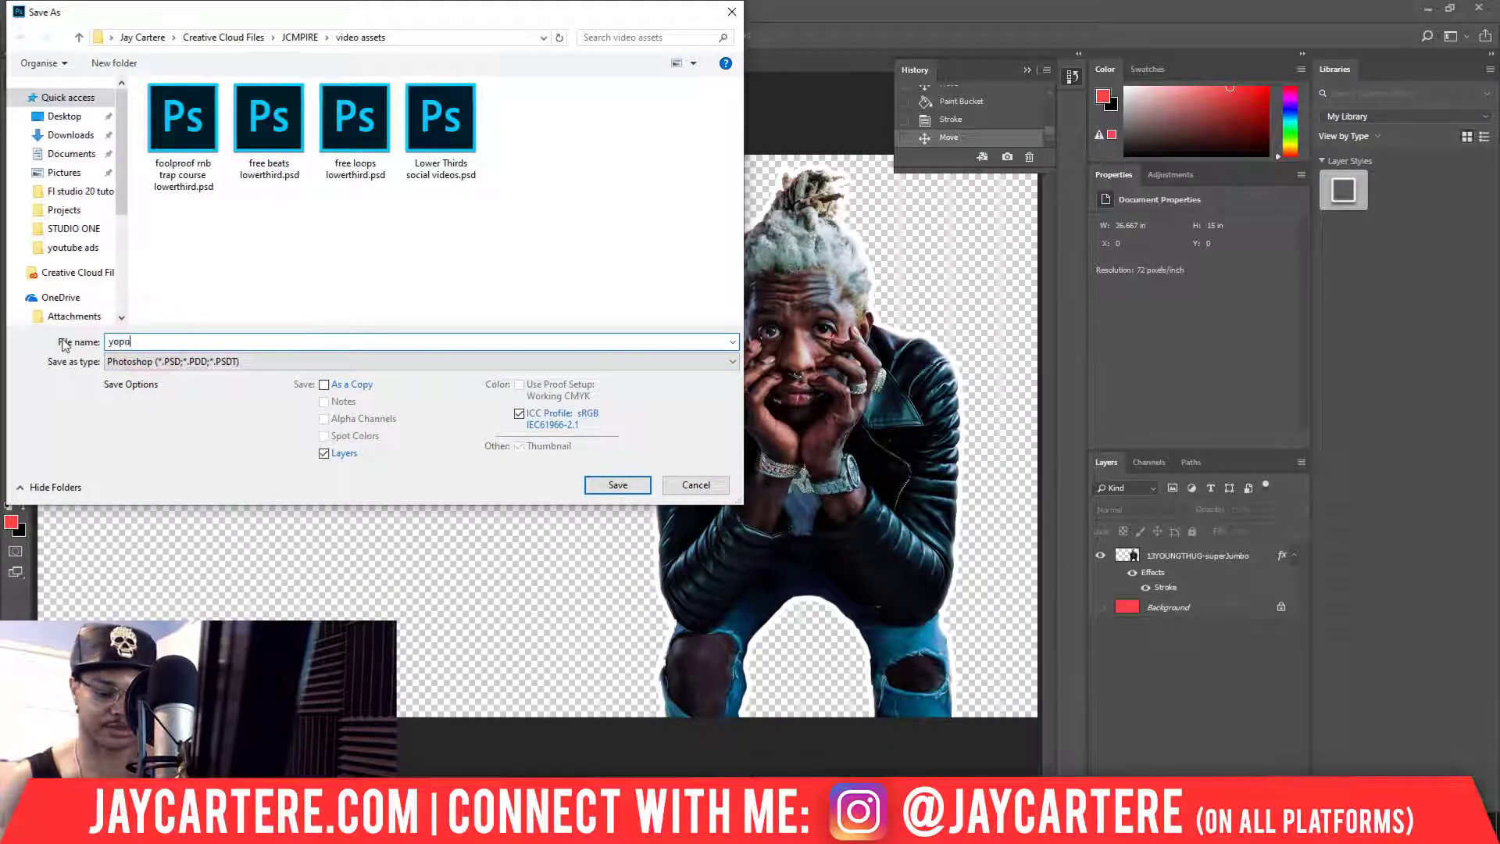
pyautogui.write('thug thumb')
pyautogui.press('Return')
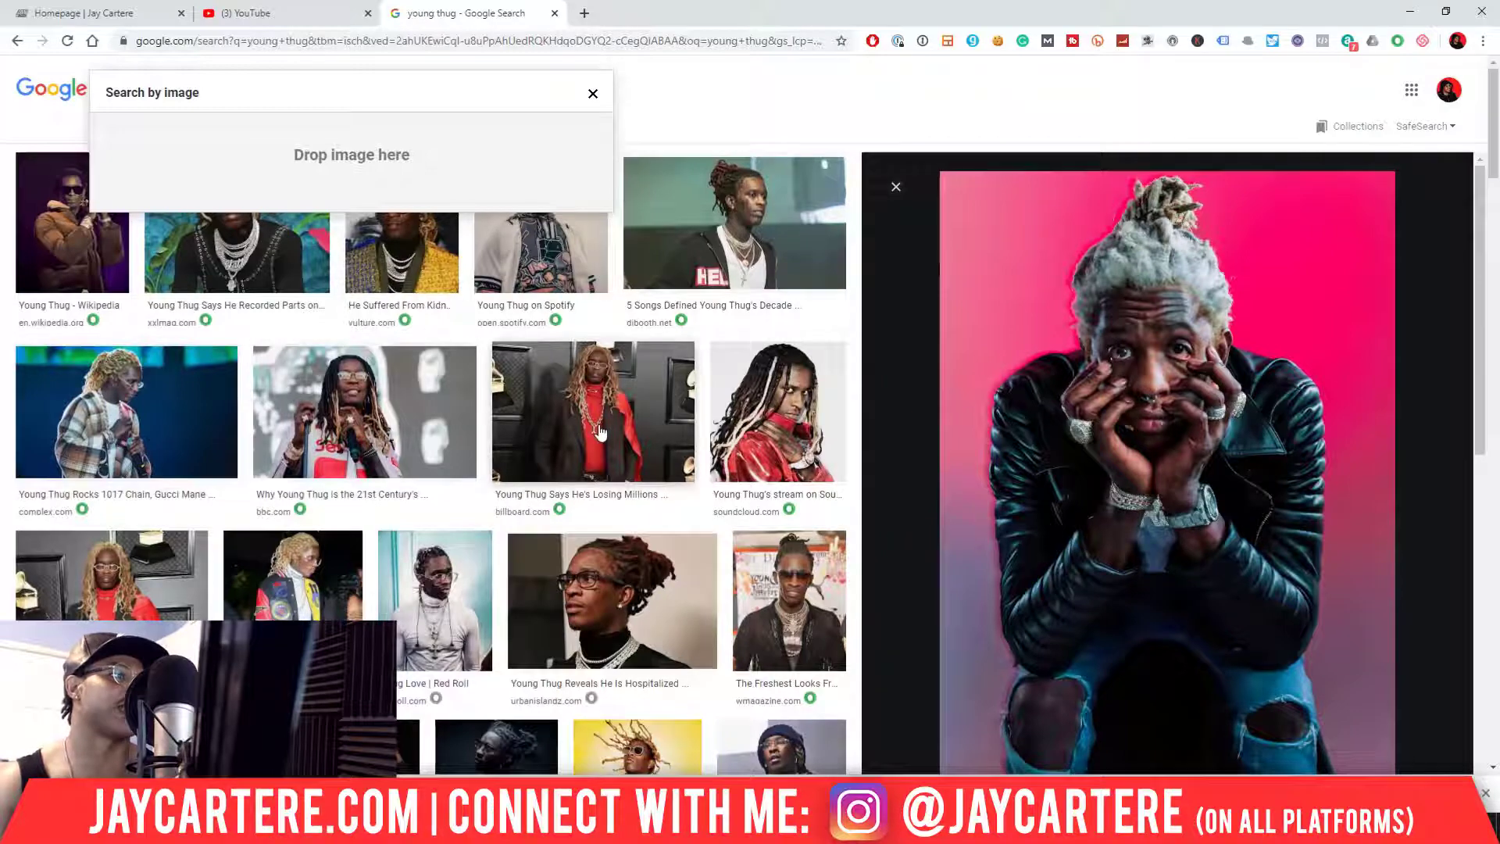
# - Switch to the browser and look through the Young Thug image results, closing the image preview and the extra tab
pyautogui.scroll(-7, 594, 457)
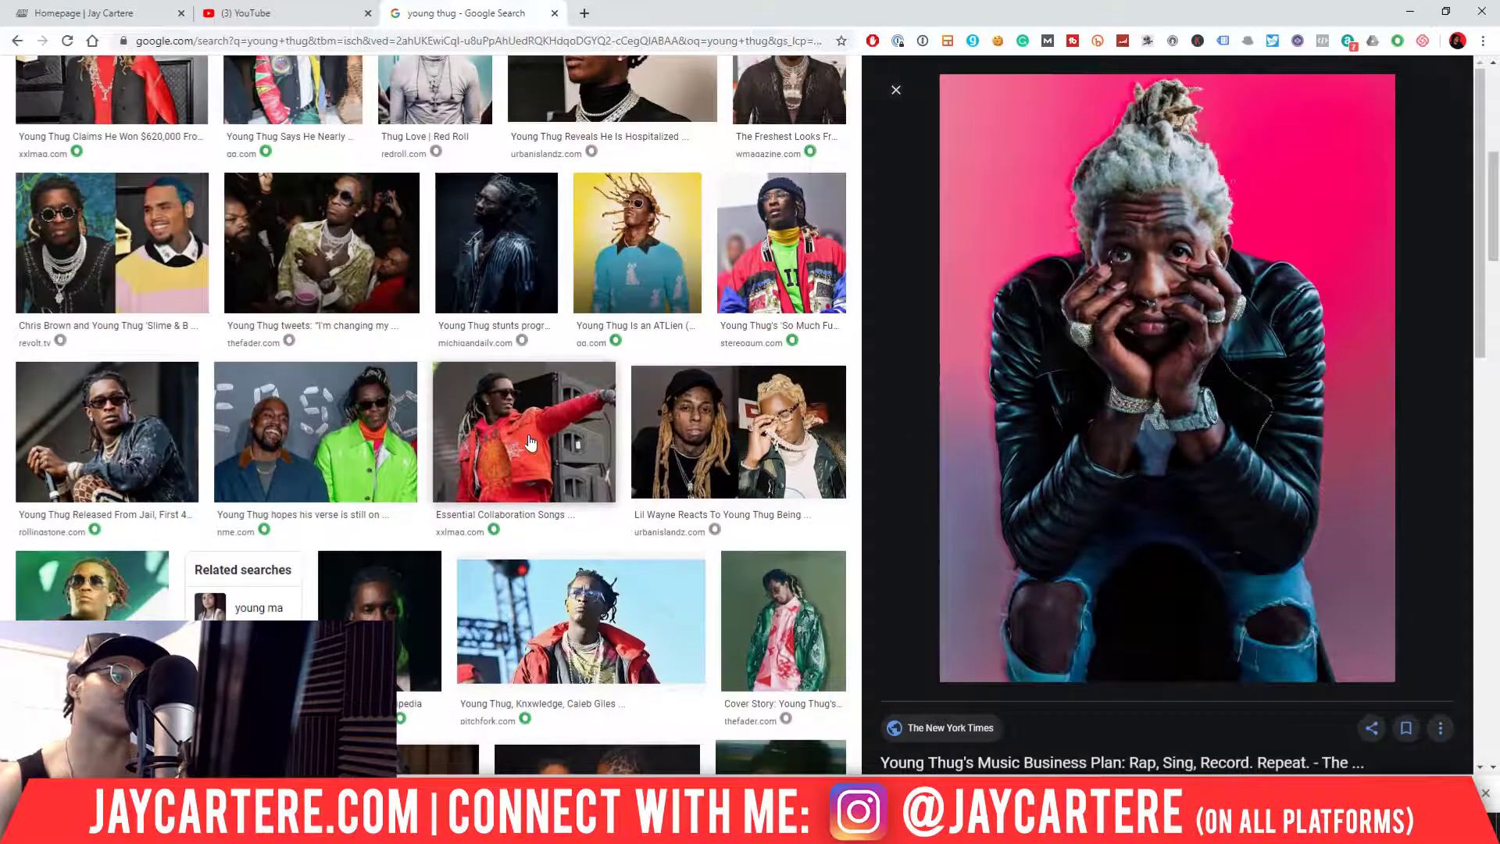
pyautogui.scroll(7, 529, 441)
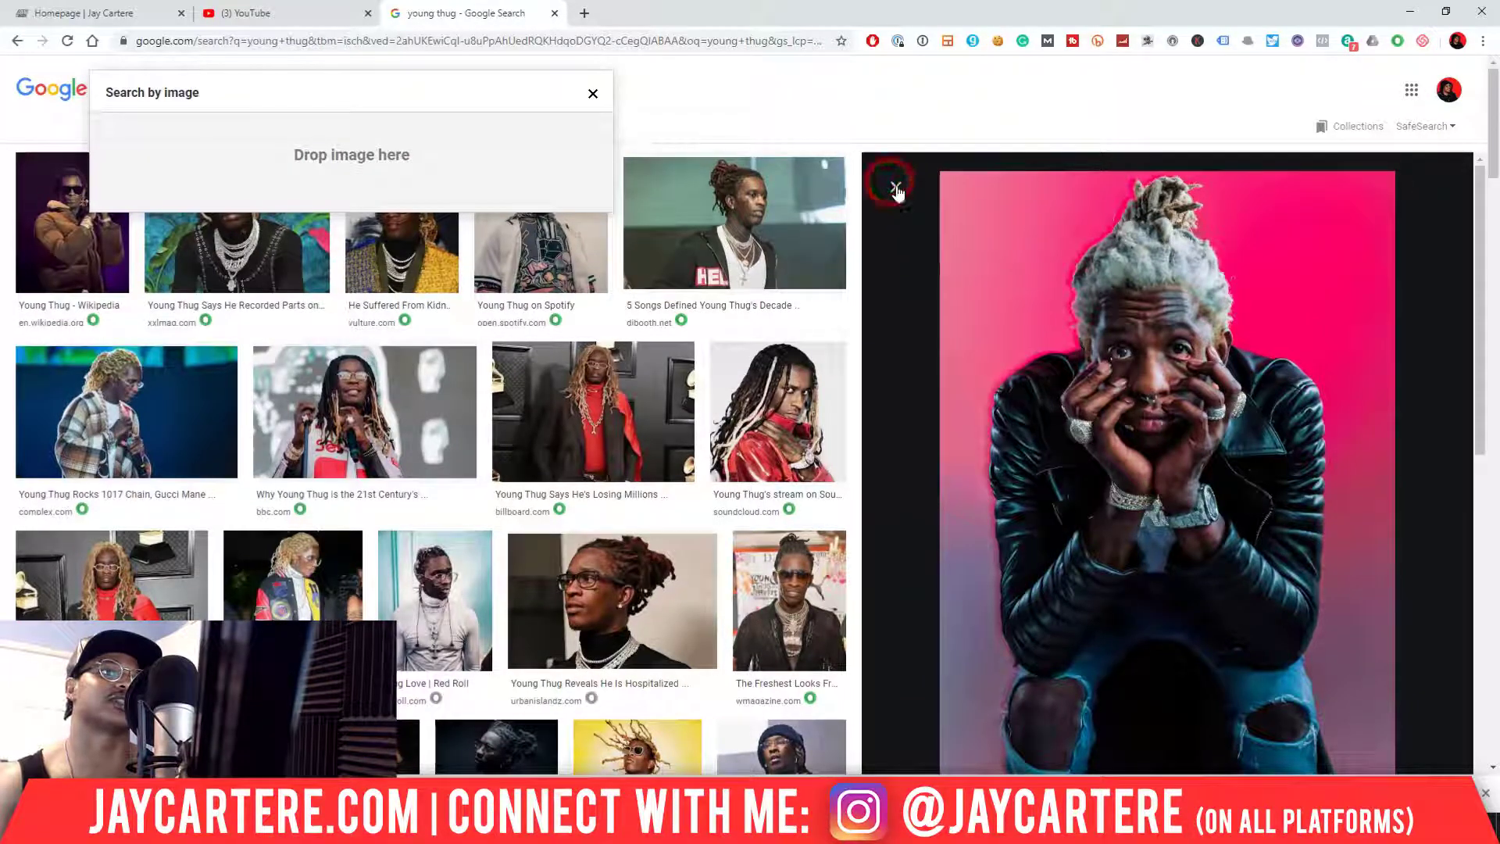
pyautogui.click(805, 101)
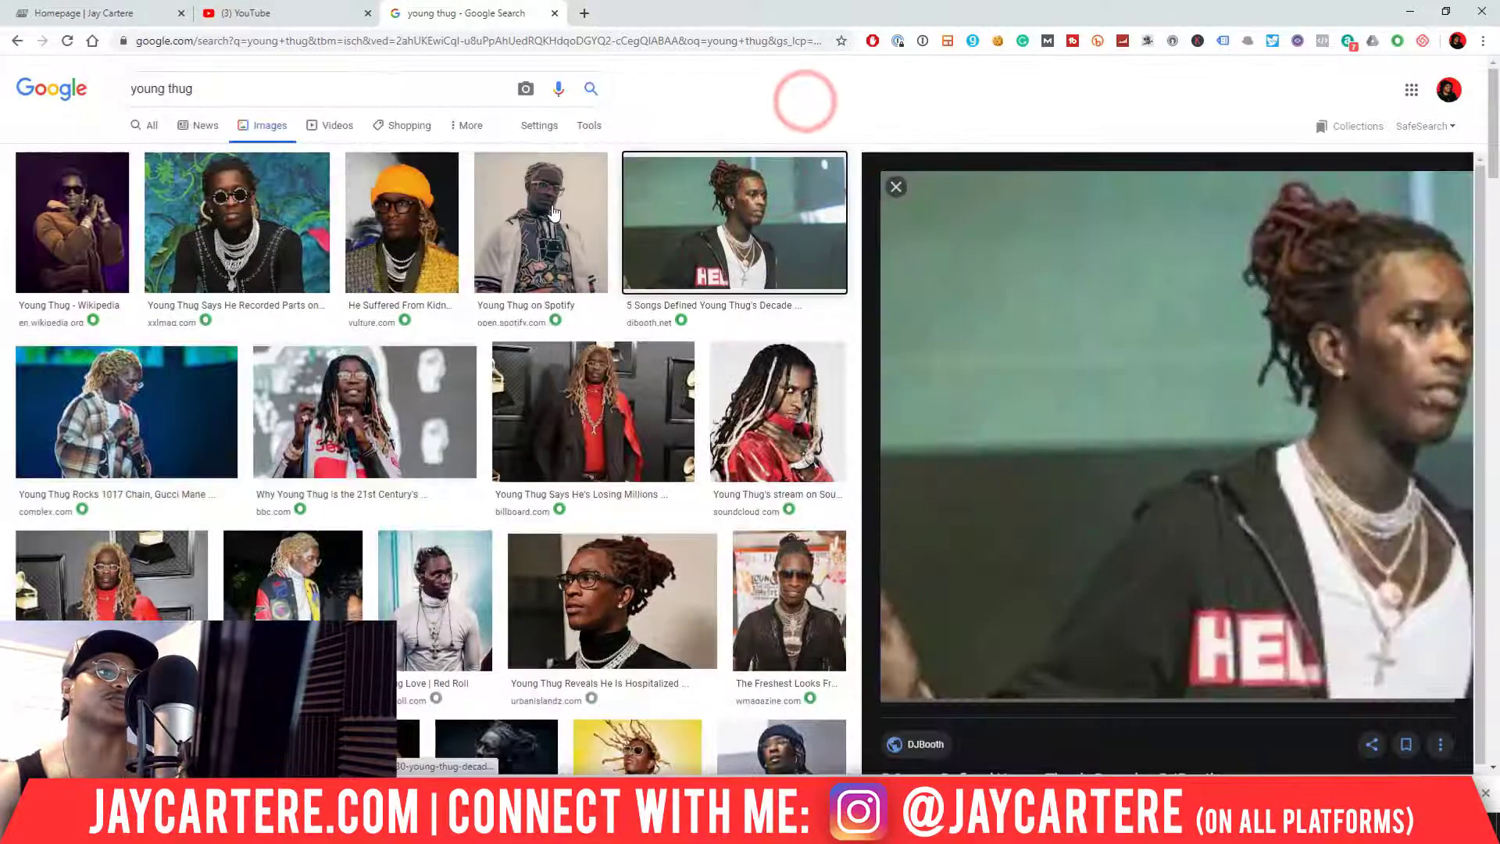
pyautogui.click(894, 185)
pyautogui.click(552, 206)
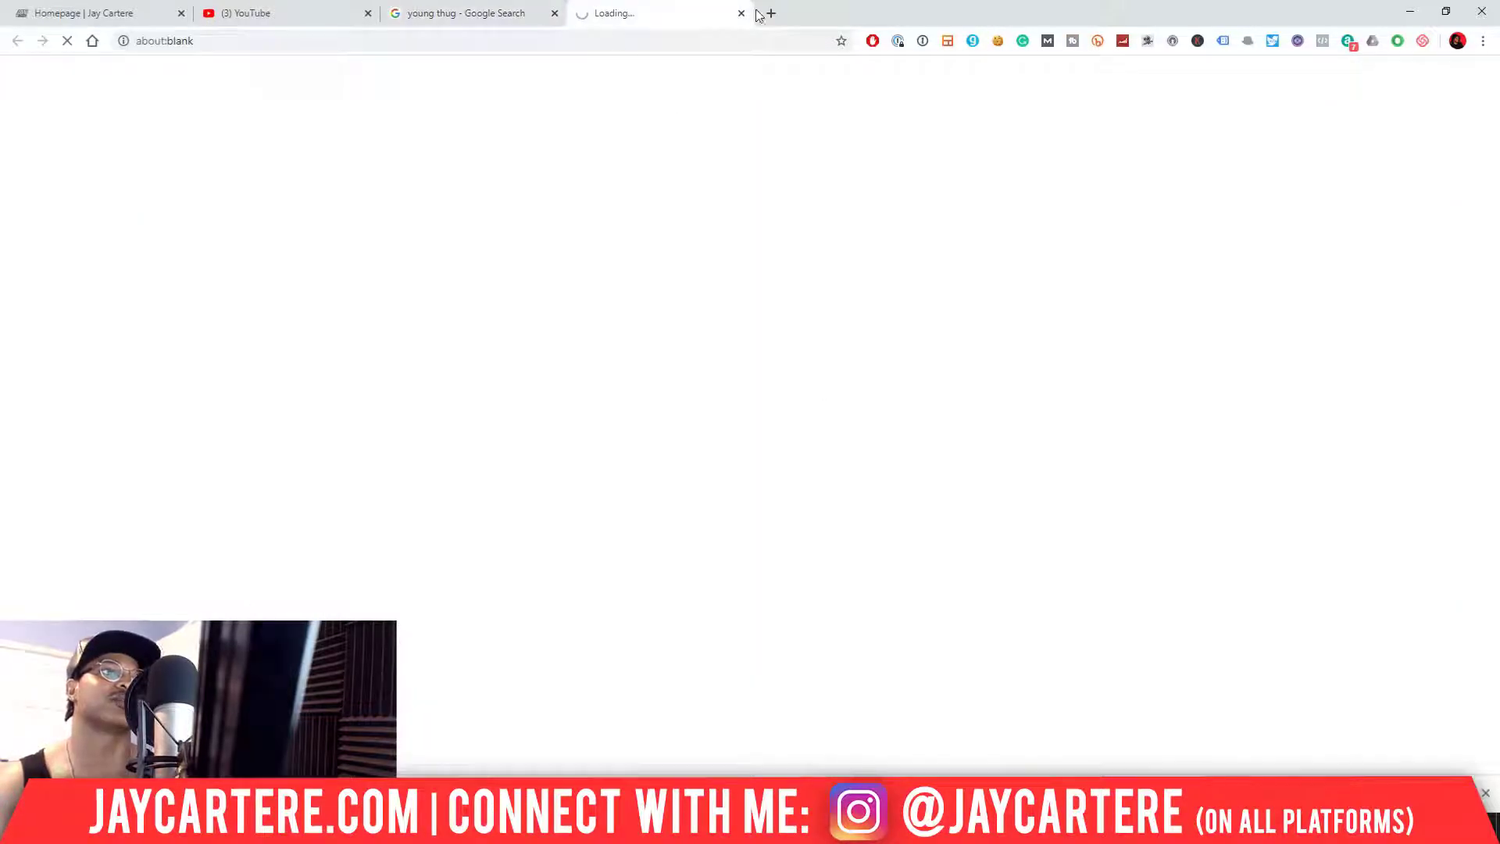
pyautogui.click(741, 14)
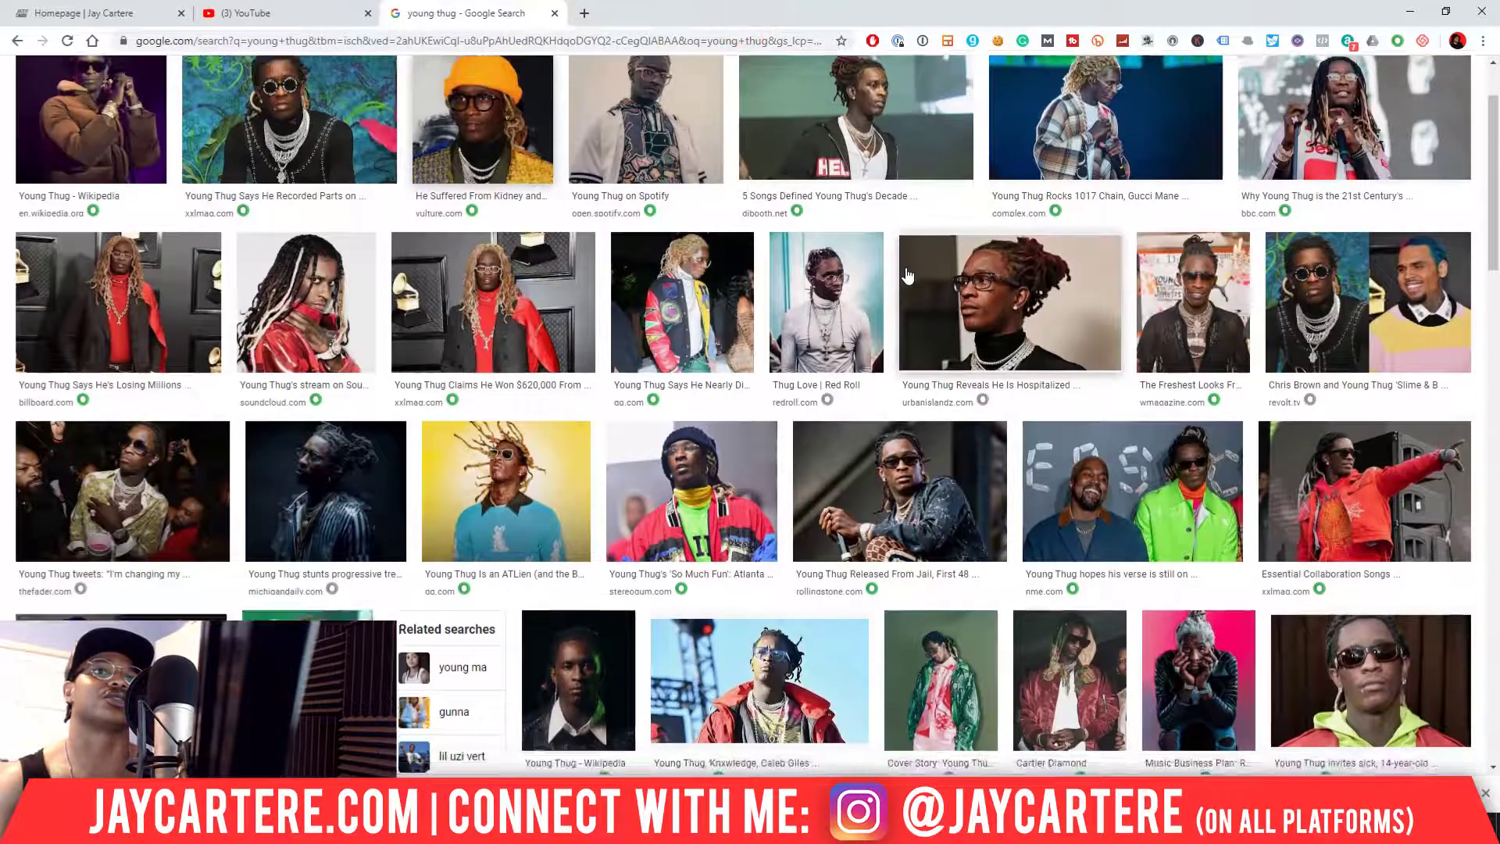
# - Look through the Young Thug image results and preview the Spider brand lookbook photo of the red hooded outfit
pyautogui.scroll(-8, 909, 274)
pyautogui.scroll(-12, 909, 274)
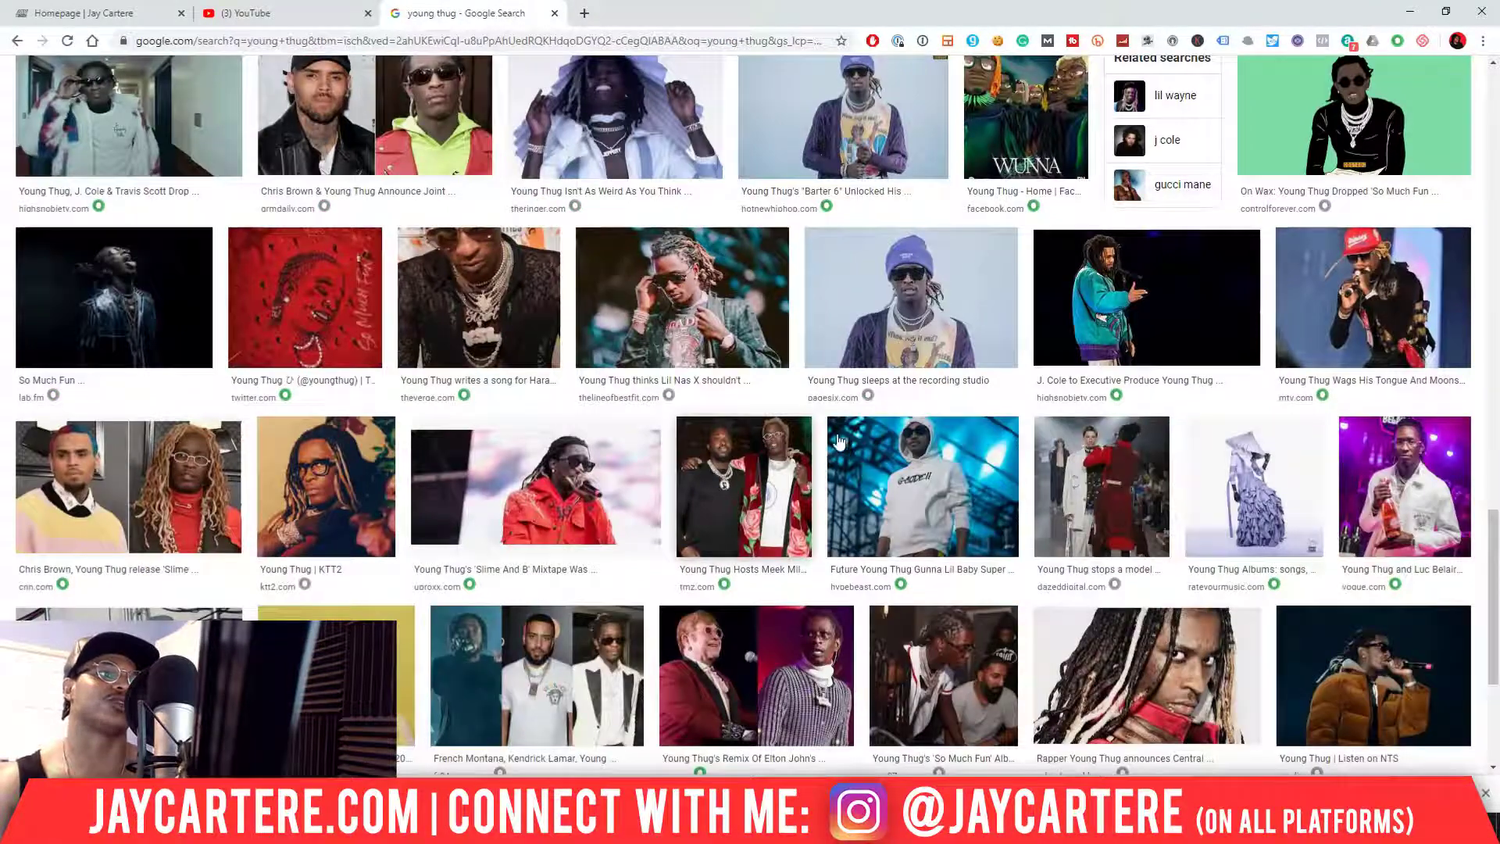
pyautogui.scroll(-5, 838, 441)
pyautogui.scroll(-5, 596, 311)
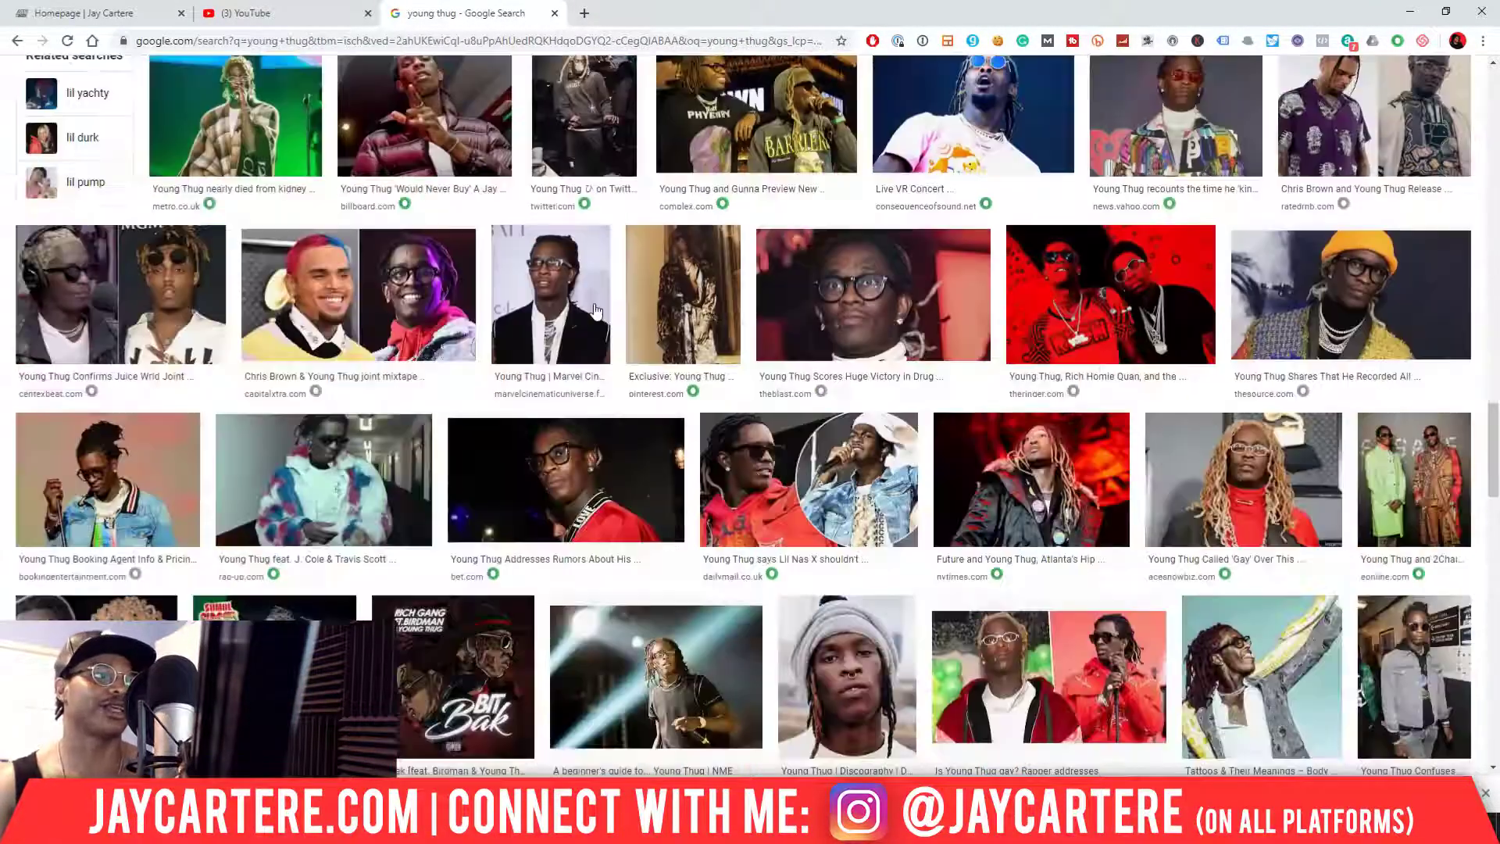
pyautogui.scroll(-5, 596, 311)
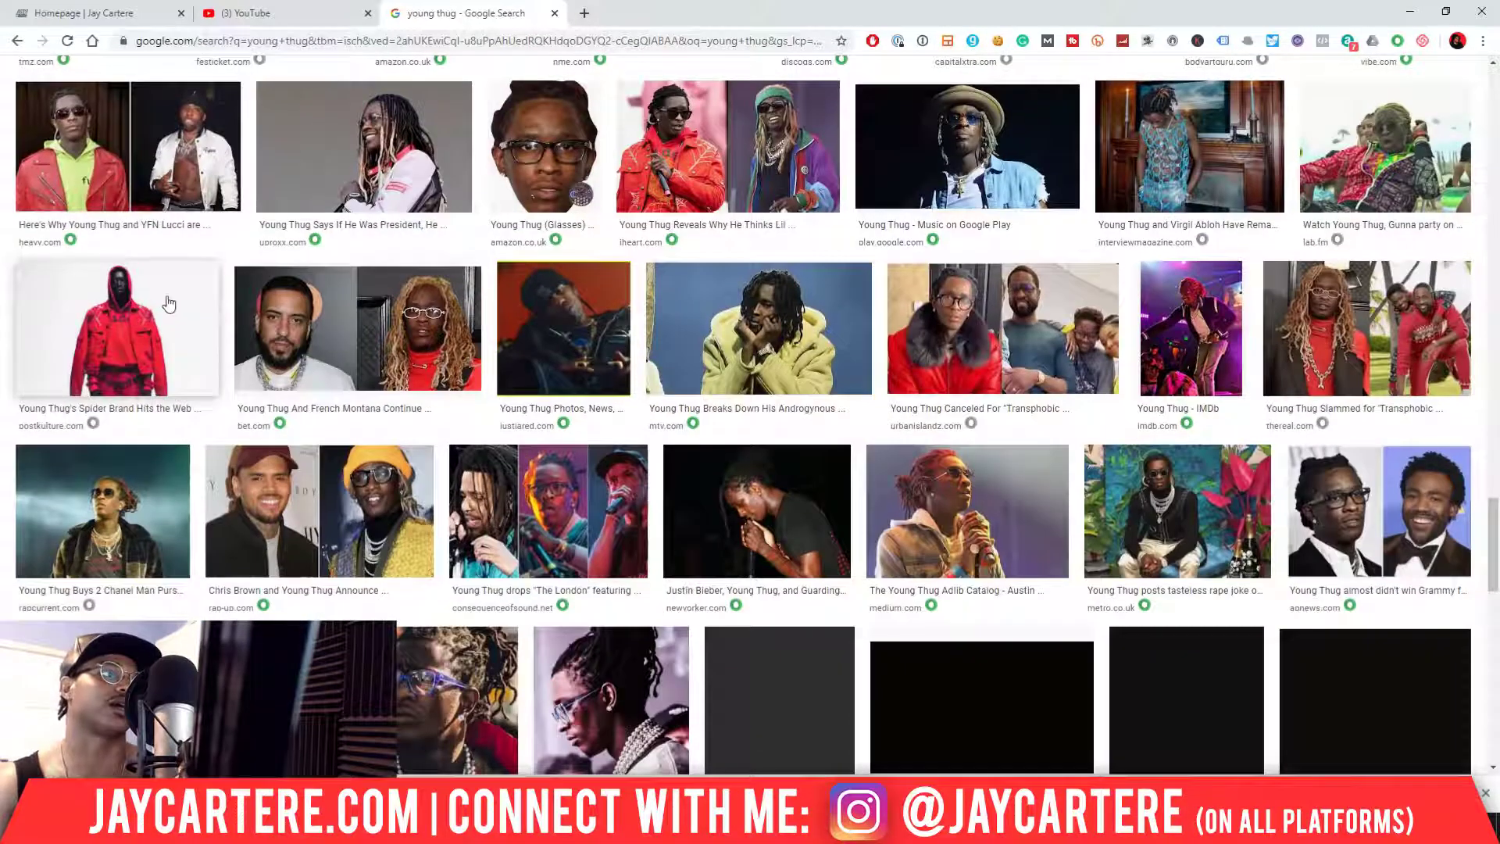
pyautogui.click(167, 301)
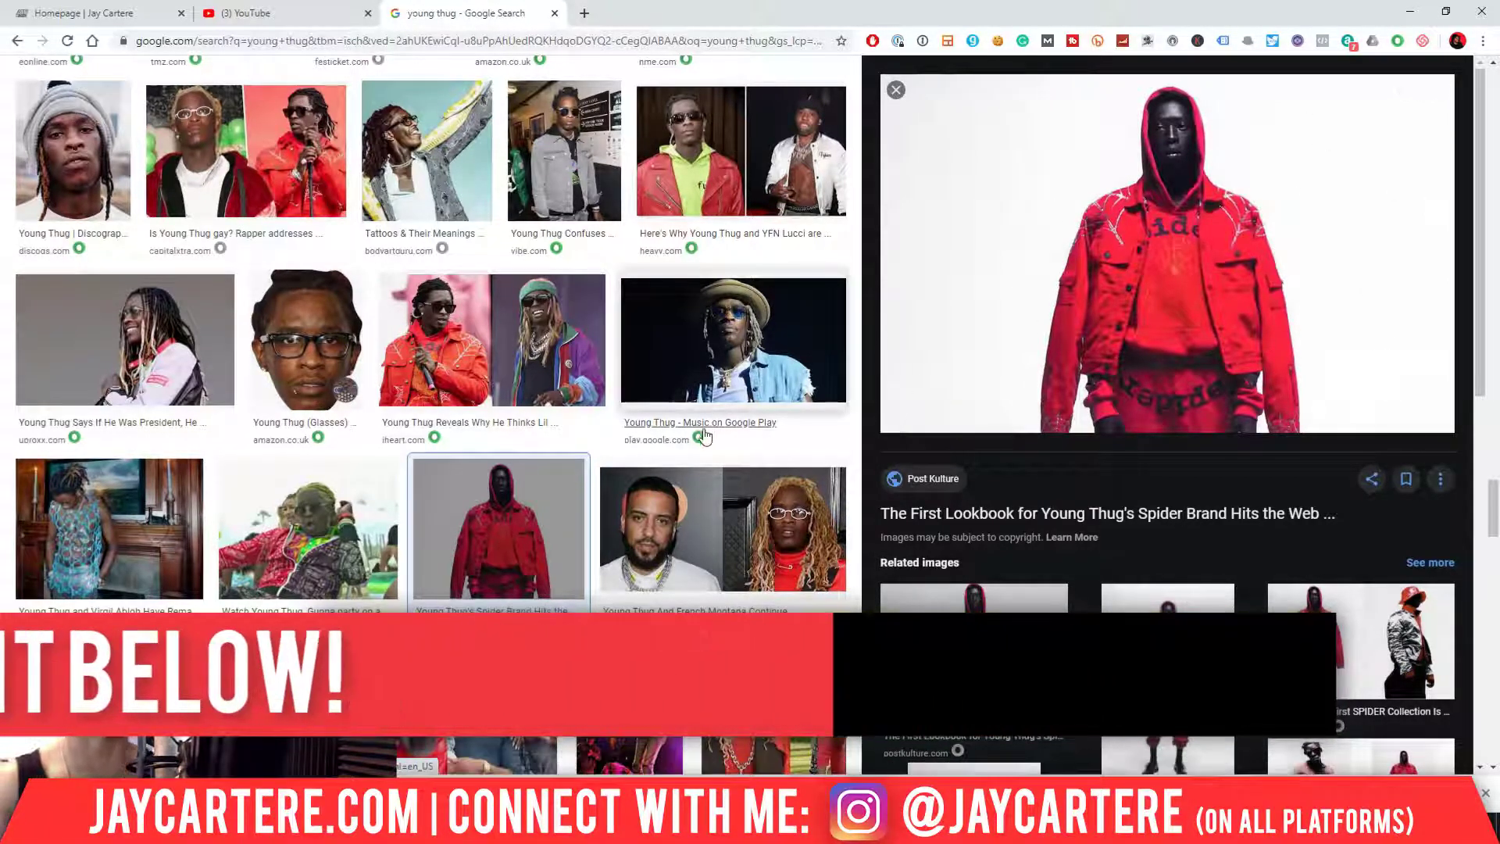
# - Browse further image results and preview the AP News Grammy photo pairing Young Thug with a man in a bow tie
pyautogui.scroll(-7, 664, 503)
pyautogui.scroll(-7, 664, 504)
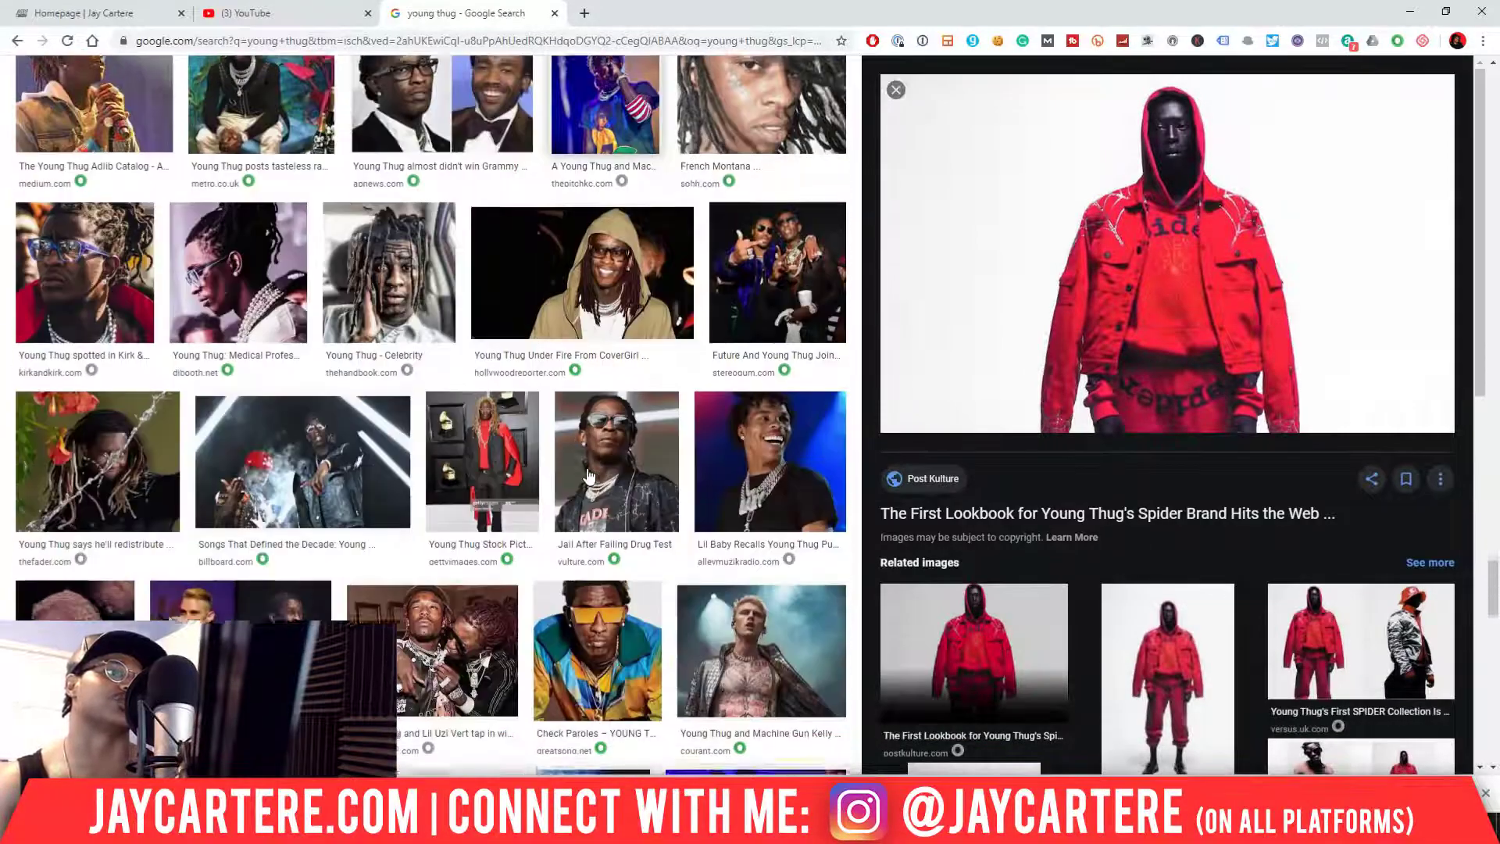
pyautogui.scroll(4, 507, 328)
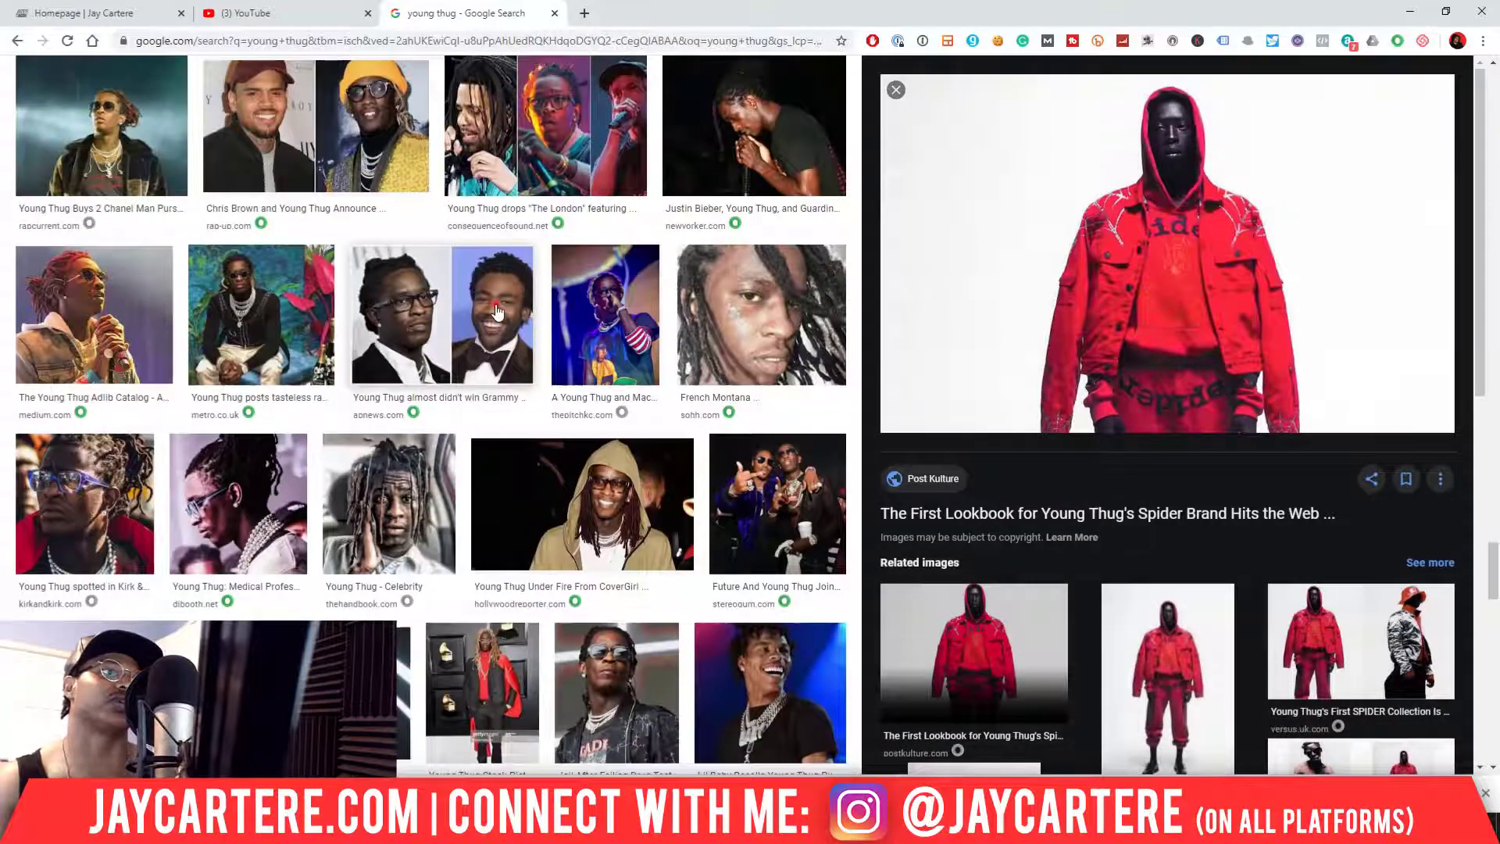
pyautogui.click(497, 312)
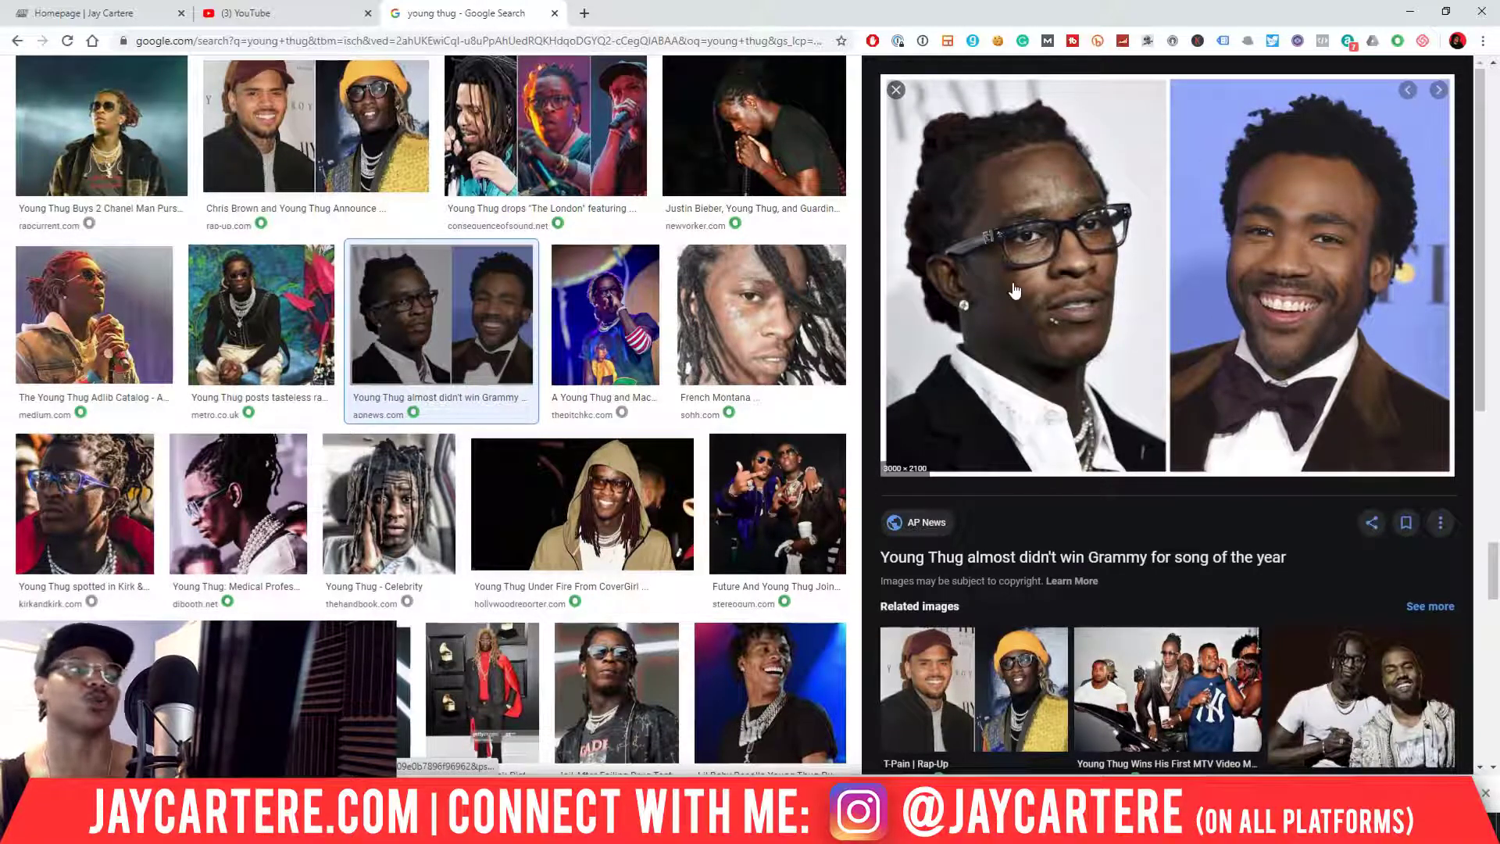
# - Look further down the image results and preview the Songkick photo of Young Thug in a red jacket on white
pyautogui.scroll(-10, 367, 508)
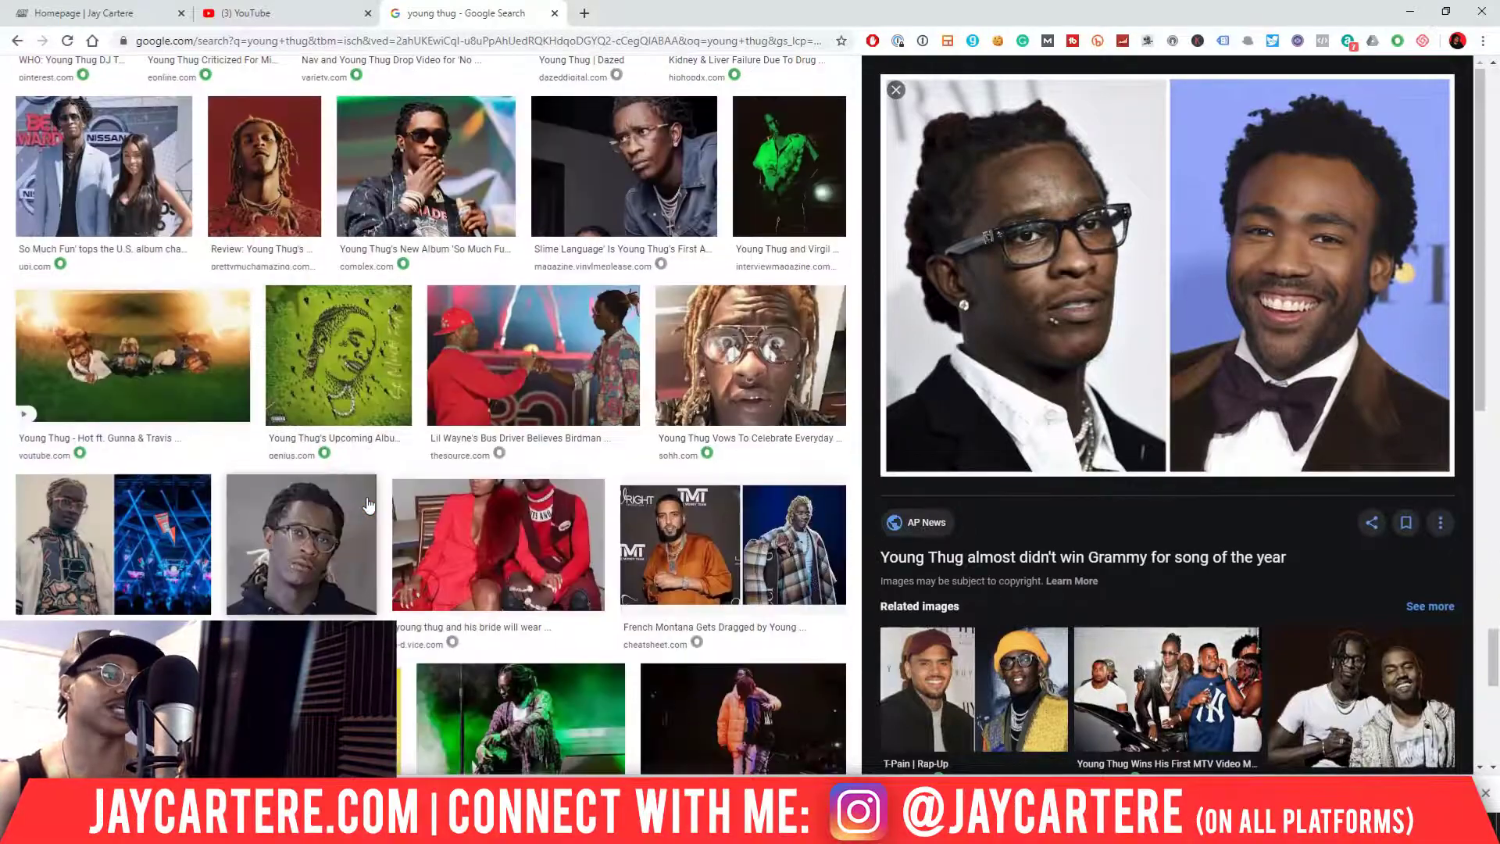
pyautogui.scroll(3, 367, 506)
pyautogui.scroll(-10, 468, 524)
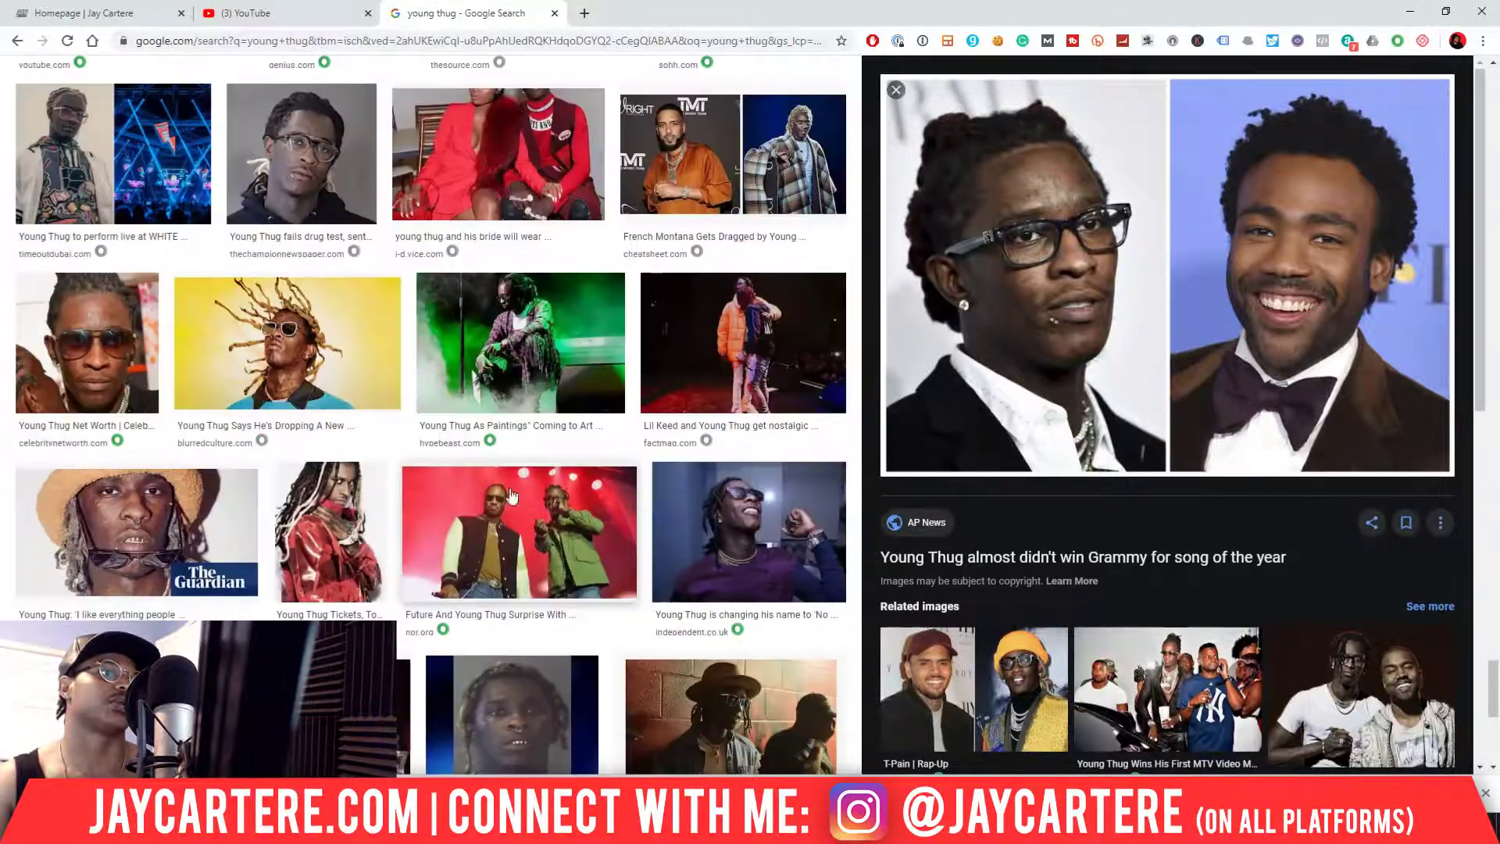
pyautogui.scroll(-2, 547, 508)
pyautogui.scroll(2, 468, 430)
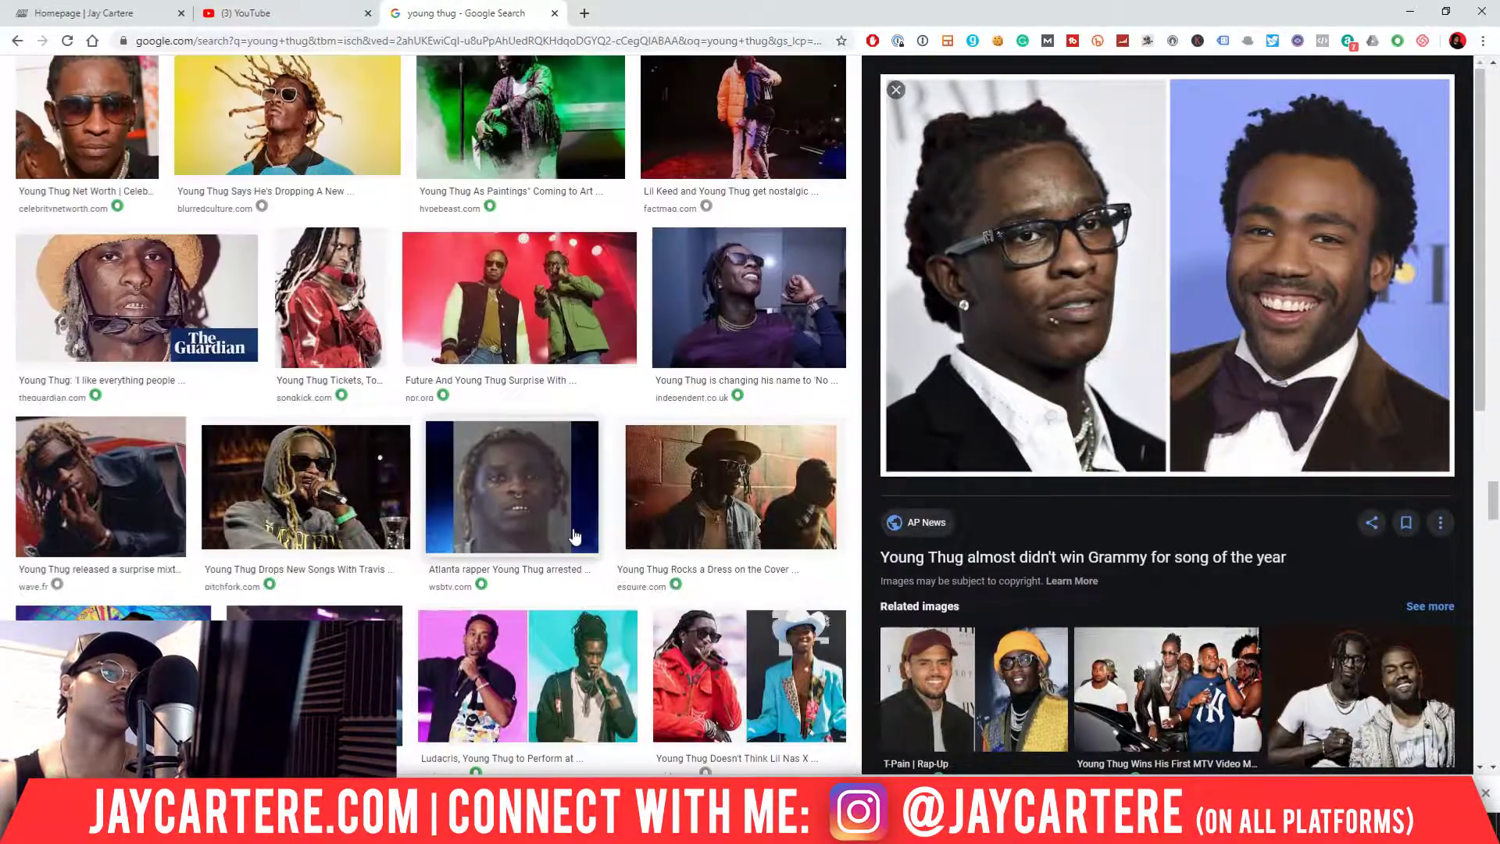
pyautogui.click(330, 294)
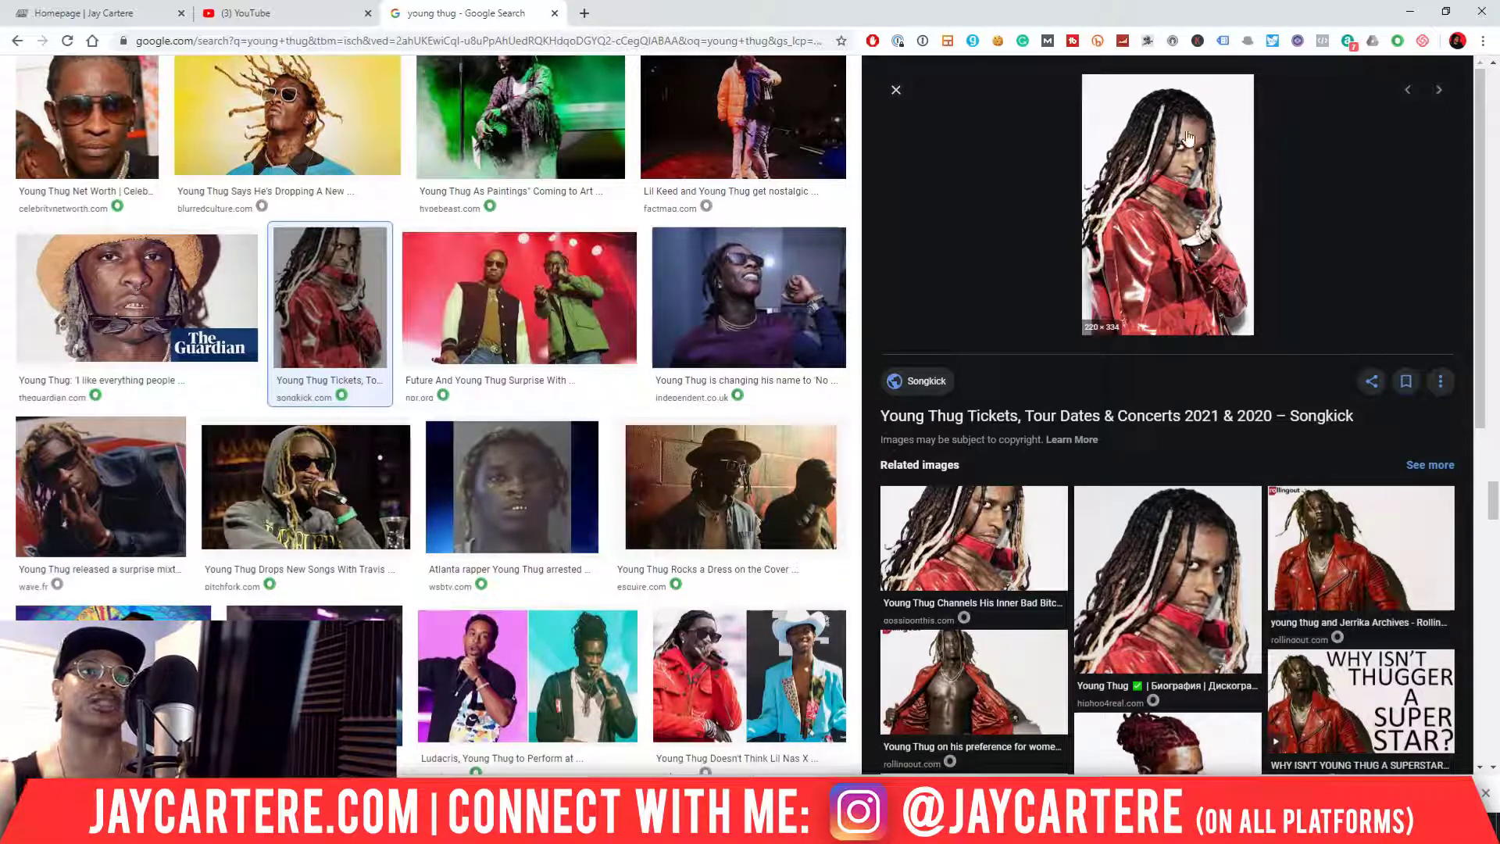
# - Check the remaining Young Thug image results and return to the thumbnail document in Photoshop
pyautogui.scroll(-10, 557, 301)
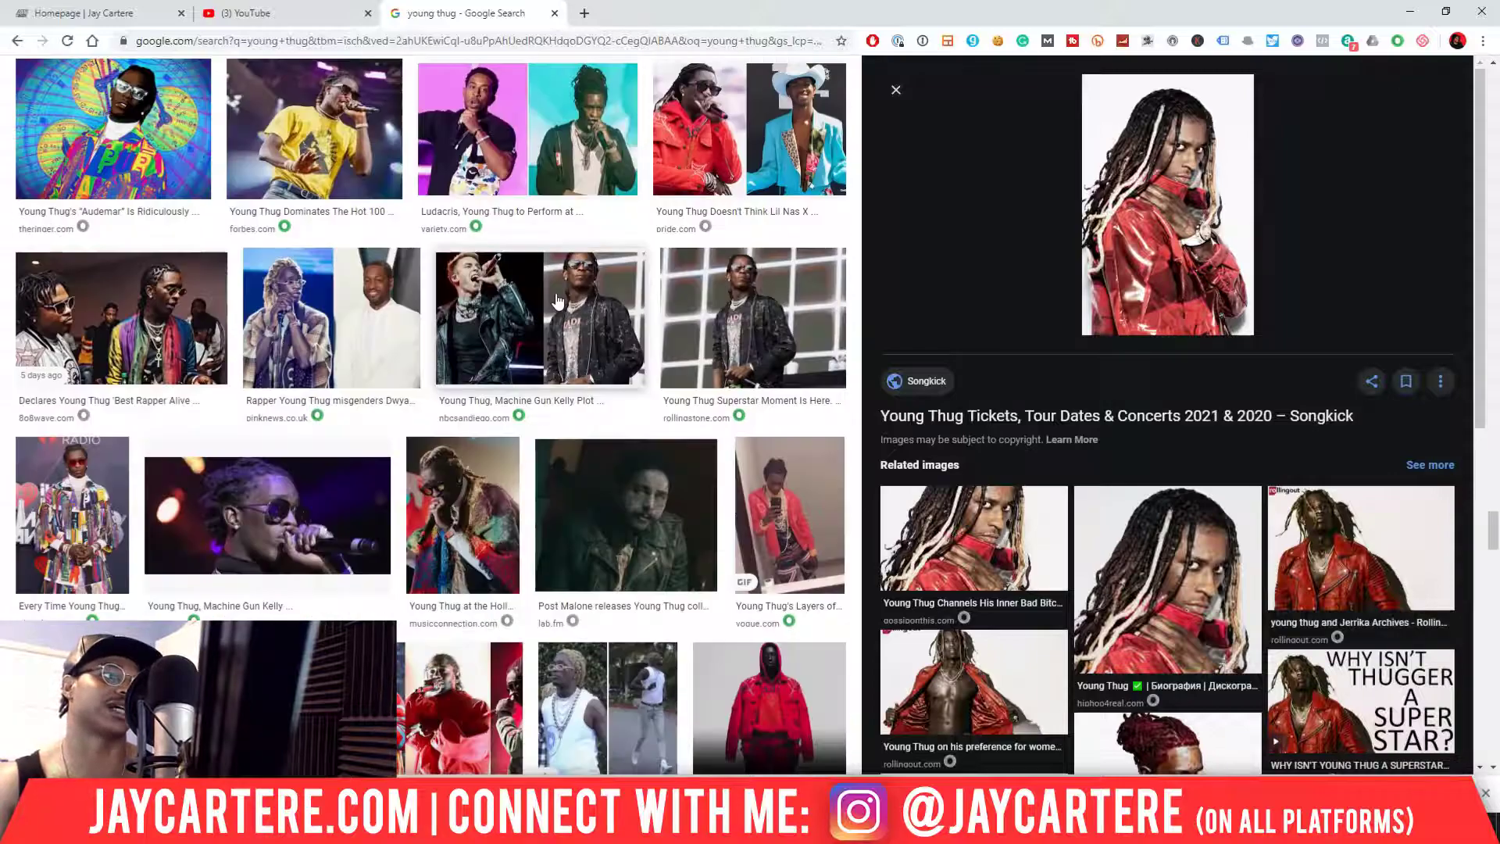
pyautogui.scroll(-10, 557, 301)
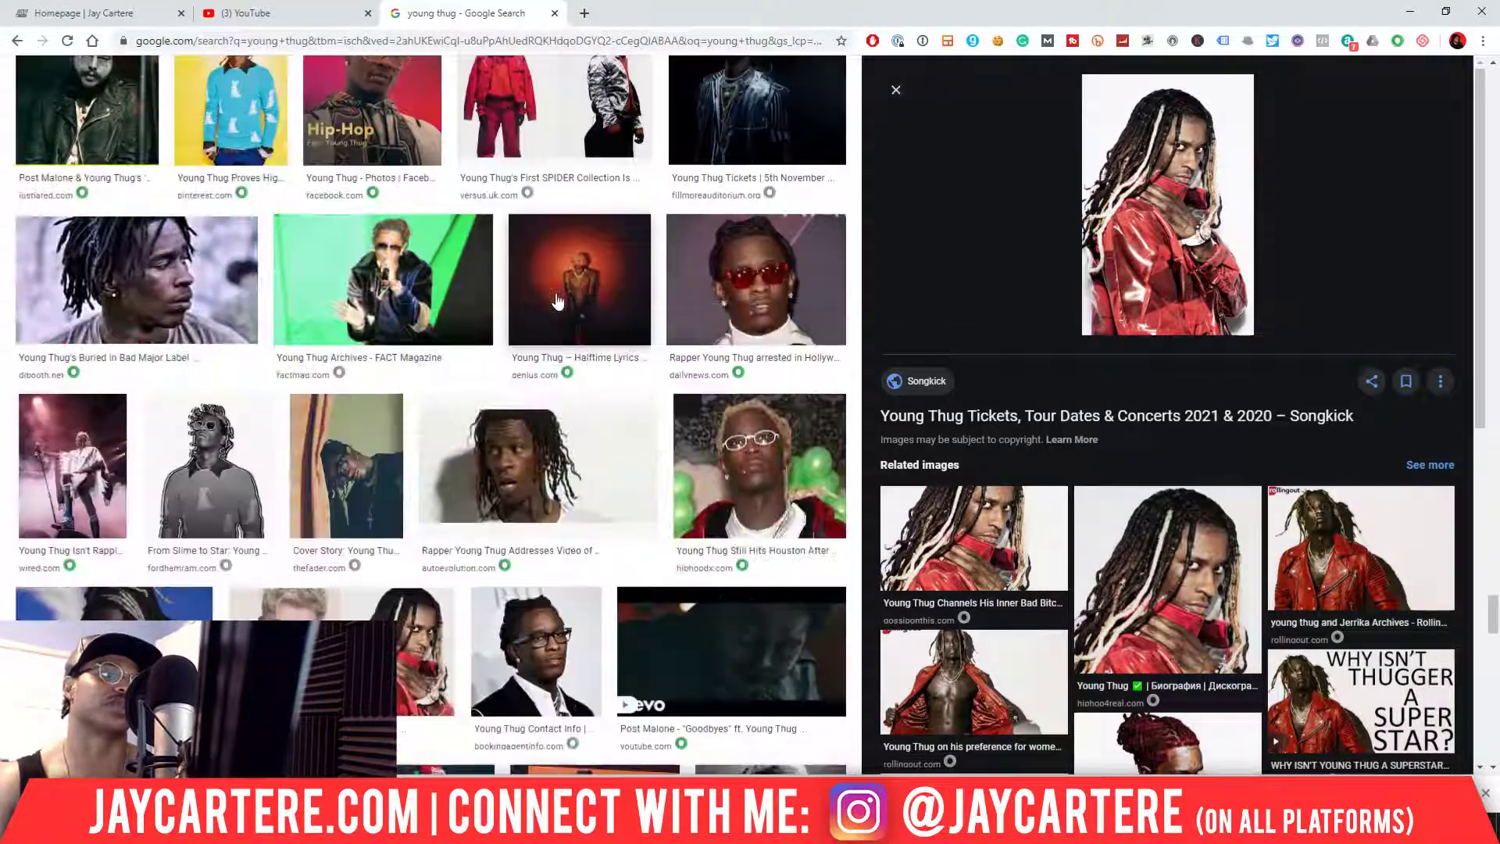
pyautogui.click(1414, 14)
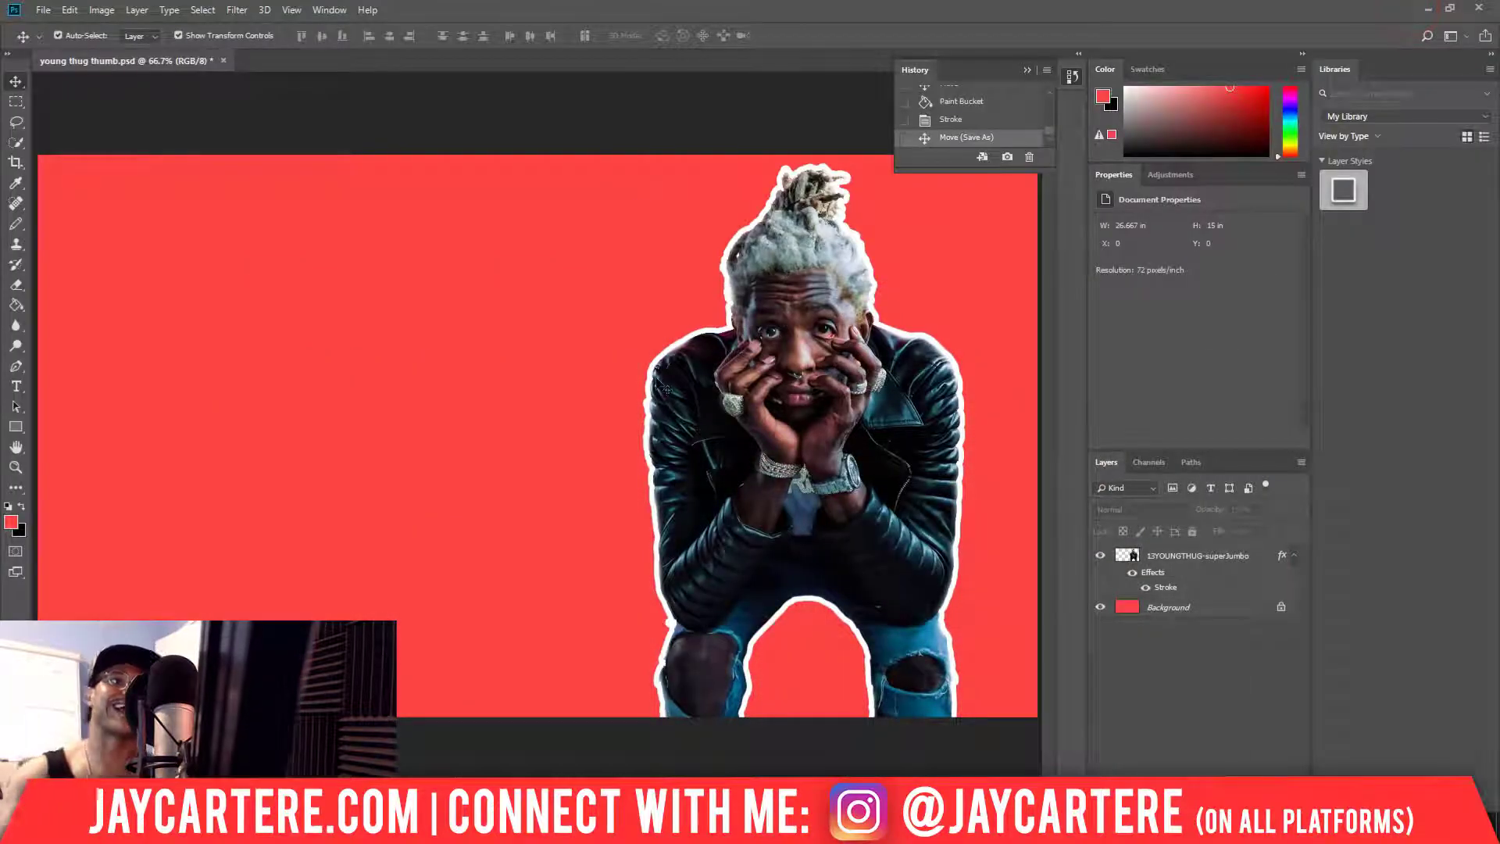